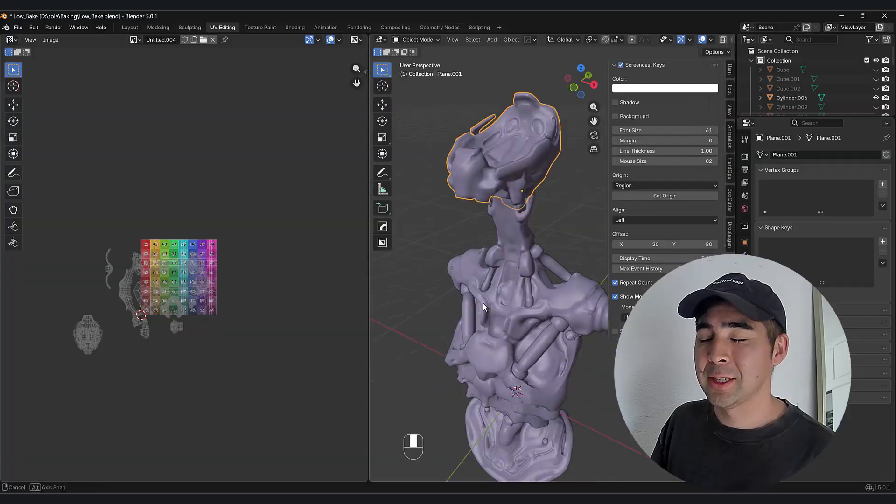
Step: Select all the model's parts together and create a new tiled UDIM image for their UVs
shift+middle_drag(559, 182, 557, 165)
shift+click(498, 118)
shift+click(497, 99)
click(194, 40)
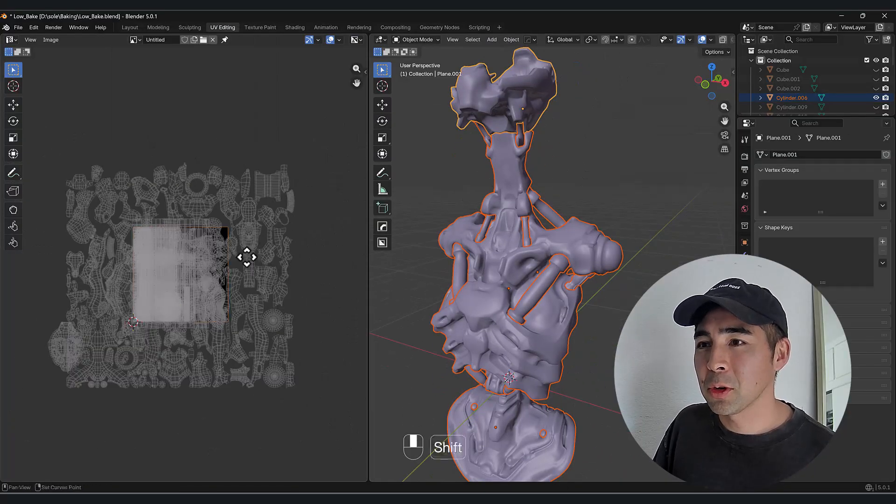
Step: Widen the UV editor, show the image properties, and add UDIM tiles up to 1004
drag(368, 69, 416, 69)
key(n)
scroll(299, 358, up, 2)
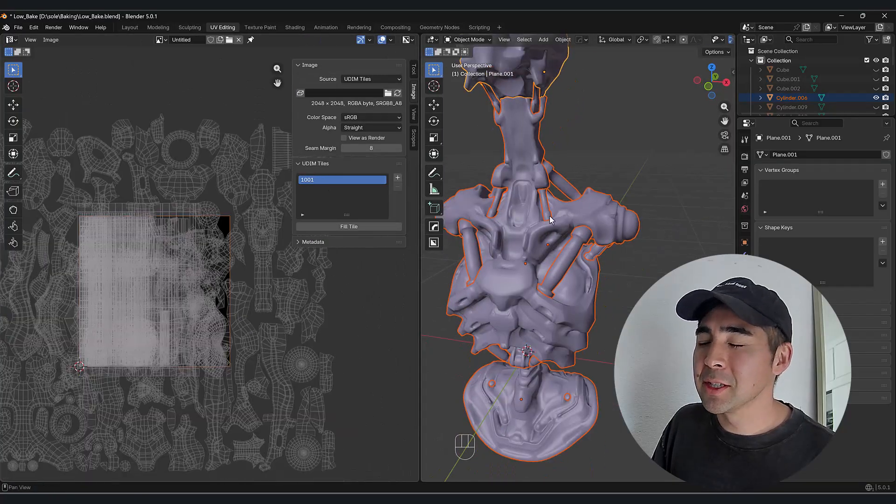
click(397, 178)
click(399, 297)
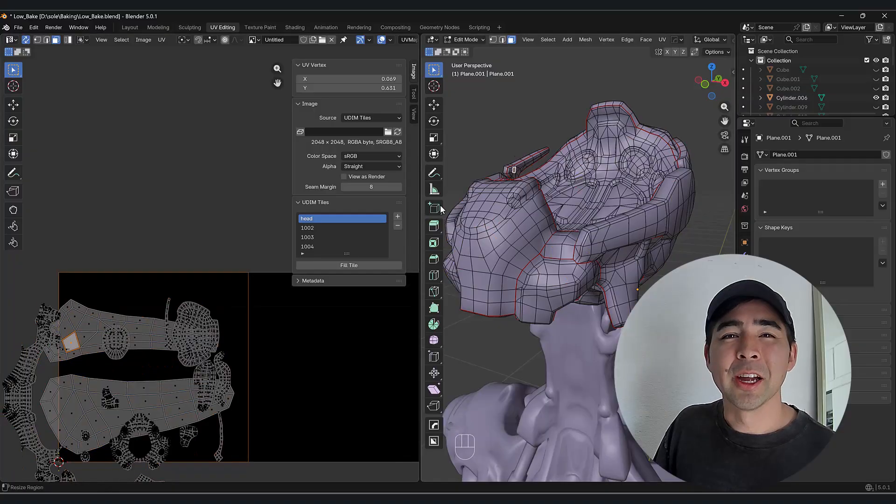
Step: Average the head mesh's UV island scale and pack the islands to the closest UDIM with Exact Shape (Concave) and a 0.001 margin
key(Tab)
key(Tab)
key(a)
key(ctrl+a)
key(ctrl+p)
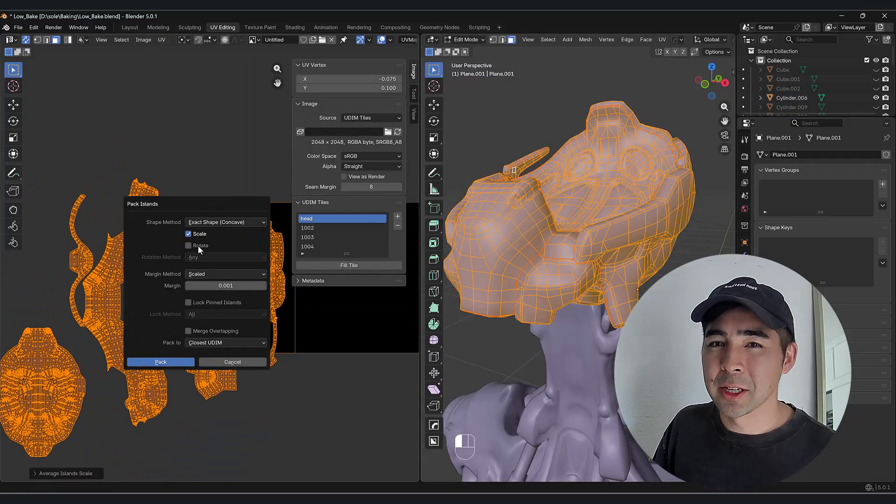
click(161, 362)
key(u)
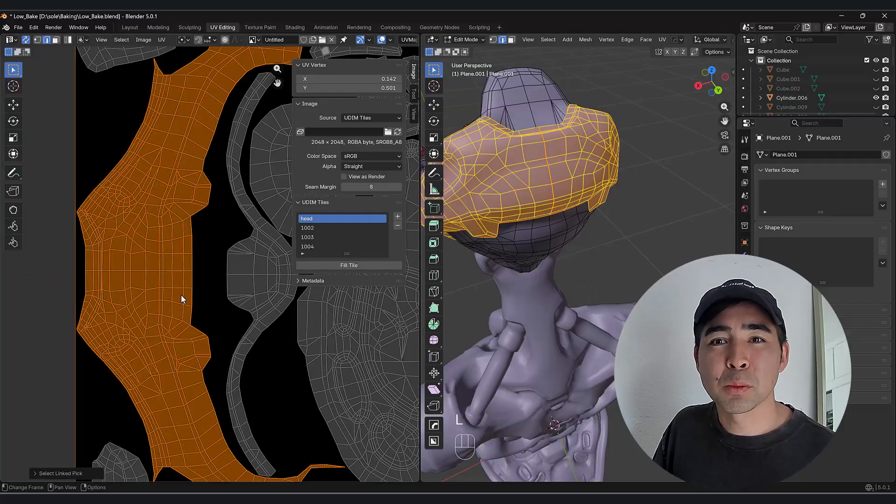
Step: Repack the head's UV islands into the active UDIM tile and scale them to fit the head tile
key(Home)
click(162, 40)
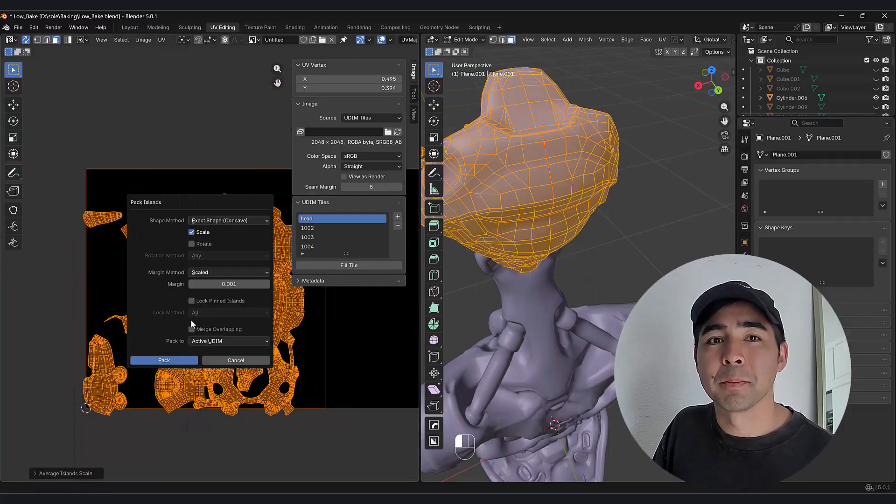
click(196, 225)
scroll(93, 282, up, 5)
scroll(89, 385, down, 5)
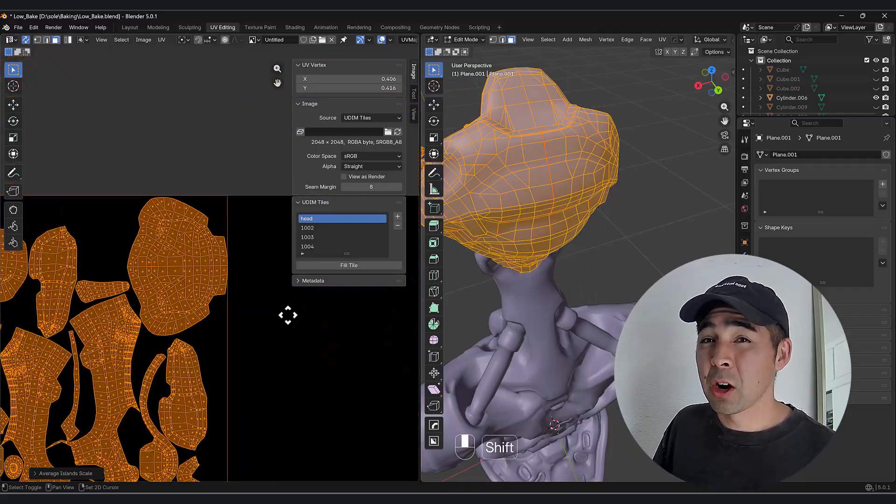
key(s)
click(362, 428)
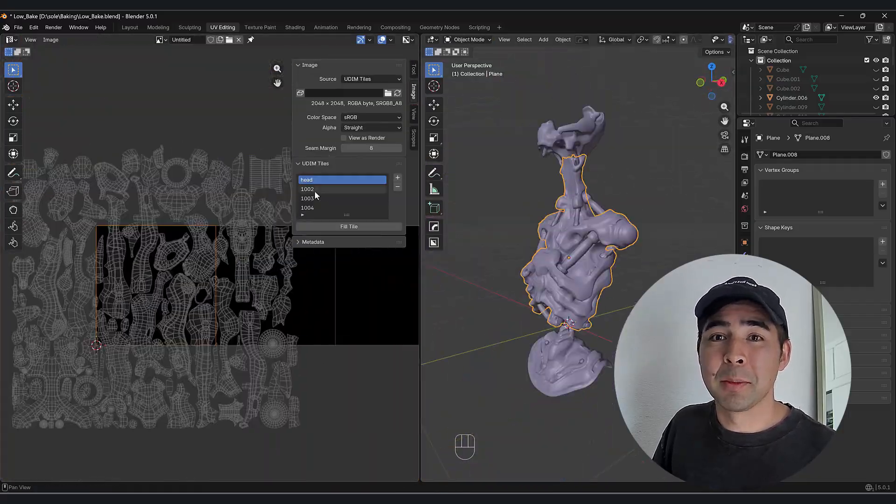
Step: Pack the body mesh's UV islands into the body UDIM tile and scale them to fit inside it
key(Tab)
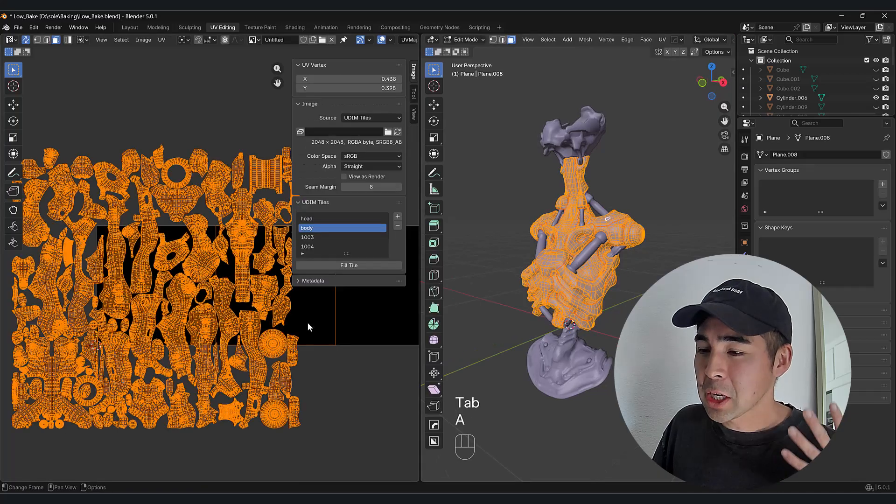
click(162, 39)
click(185, 220)
click(160, 364)
key(s)
click(346, 422)
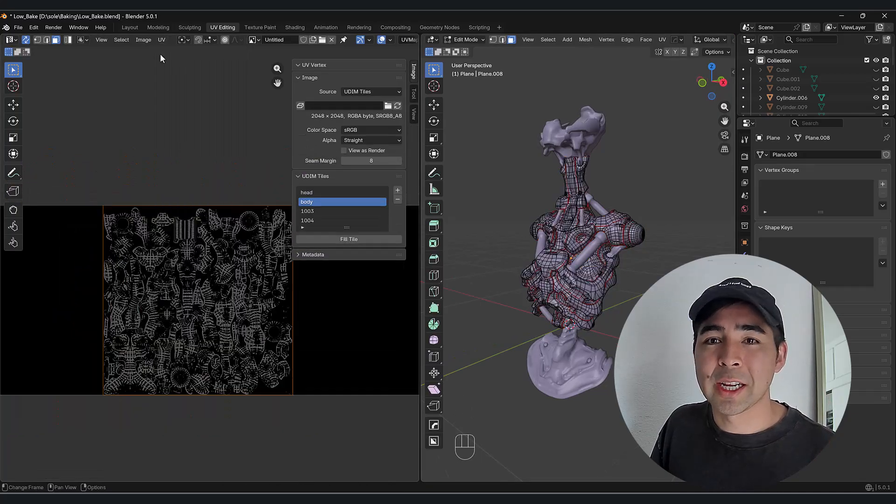
click(162, 40)
mouse_move(122, 41)
click(143, 185)
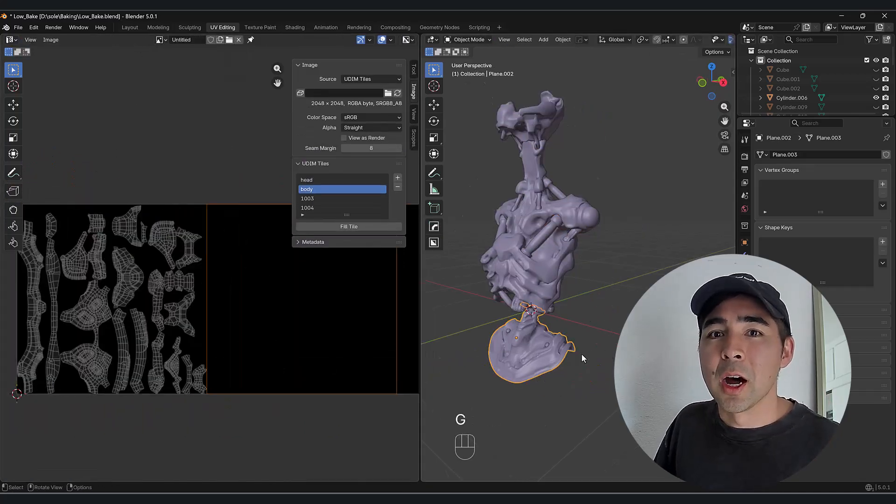
Step: Select the hip base with its small attached cylinders and arrange their UV islands in the hip tile
key(Tab)
key(shift+z)
drag(639, 268, 507, 325)
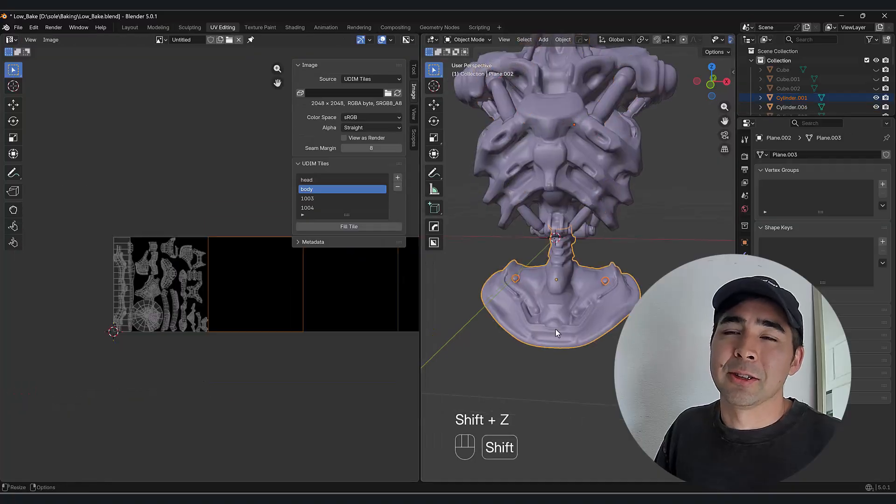
mouse_move(556, 329)
middle_down()
mouse_move(532, 296)
mouse_move(566, 310)
middle_up()
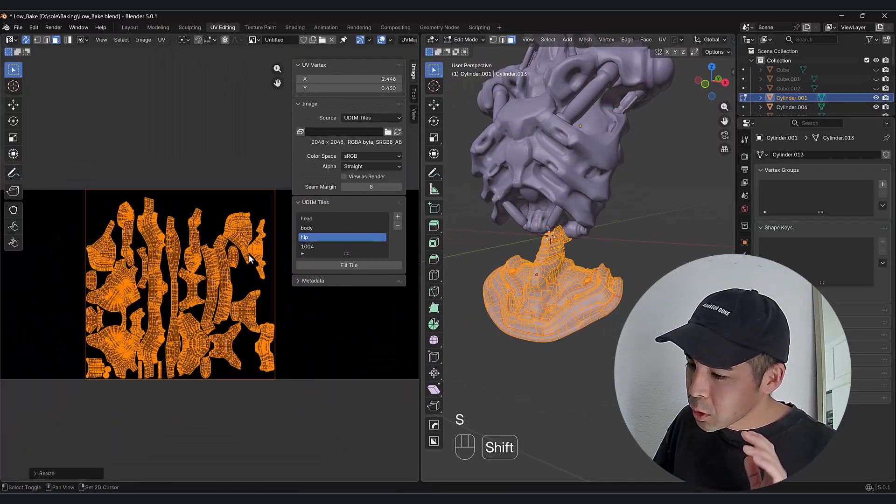
Step: Try scaling one UV island in the hip tile on its own, and undo it
click(214, 261)
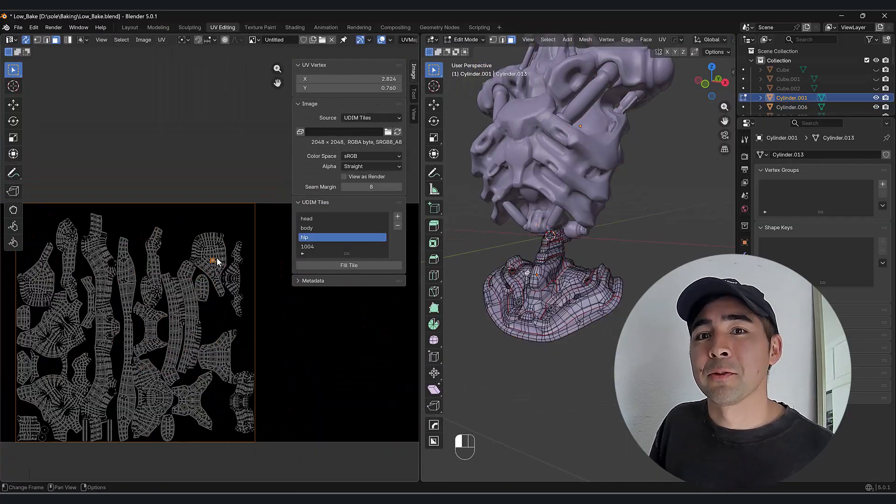
key(s)
click(233, 290)
key(ctrl+z)
middle_drag(225, 293, 212, 337)
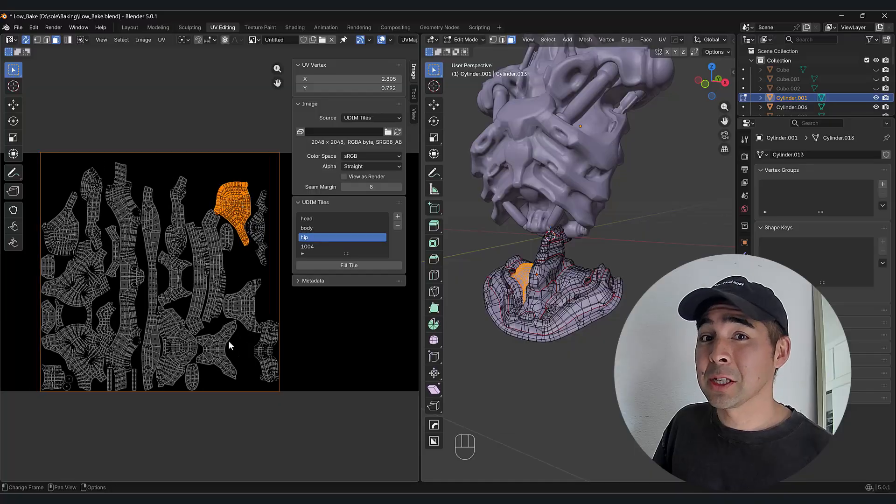
Step: Label UDIM tile 1004 as hydr and arrange the hydraulic cylinders' UV islands for it
double_click(307, 208)
key(Tab)
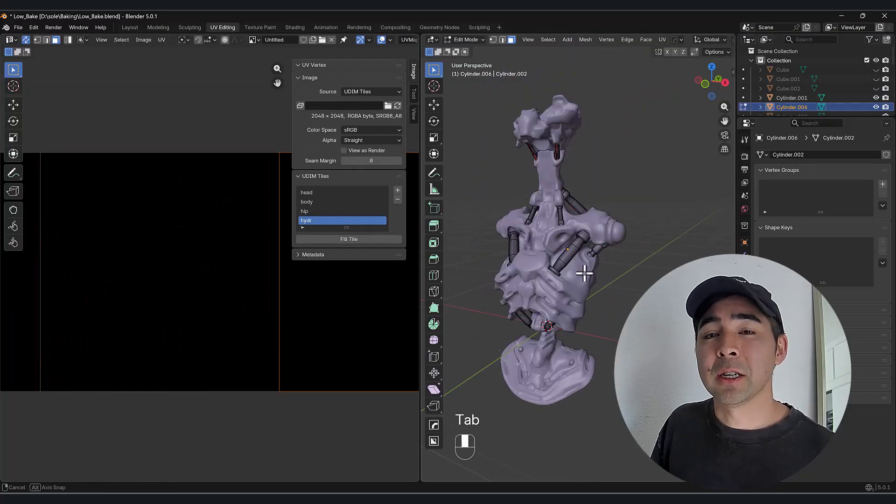
click(162, 40)
click(194, 228)
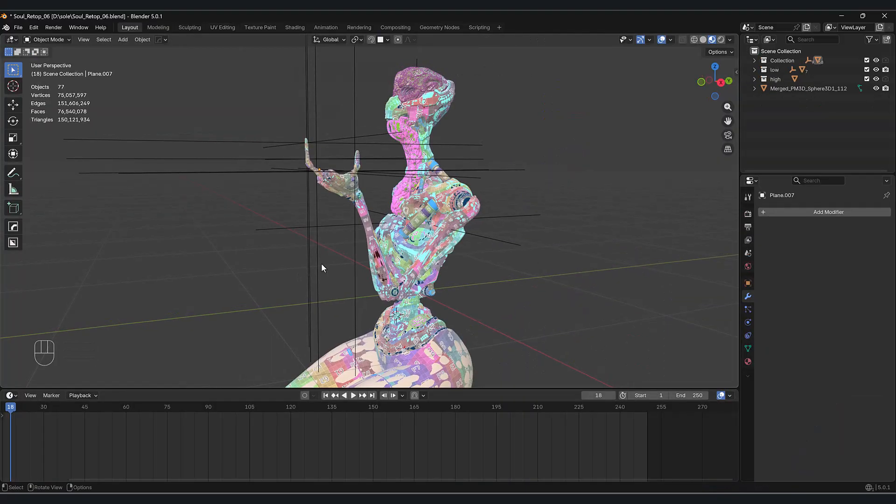
Step: In the Soul_Retop_06 file, delete the empties that cross the figure's hand and torso
shift+middle_drag(311, 266, 264, 227)
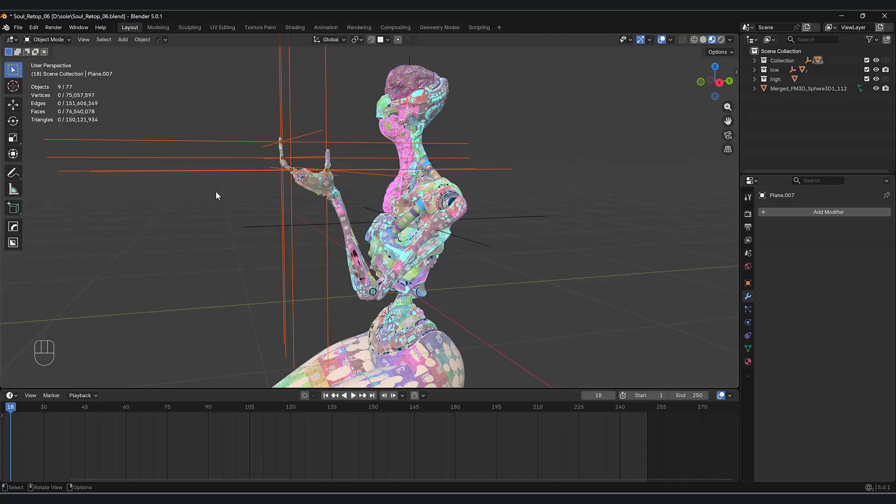
middle_drag(216, 191, 333, 228)
key(Delete)
key(Delete)
shift+middle_drag(334, 227, 374, 219)
shift+middle_drag(339, 261, 294, 266)
Step: Select the two meshes of the raised finger's tip and show them in right orthographic view
middle_drag(251, 170, 364, 260)
scroll(332, 214, up, 4)
scroll(339, 242, up, 2)
shift+middle_drag(261, 203, 282, 210)
scroll(282, 211, up, 2)
shift+middle_drag(247, 186, 295, 177)
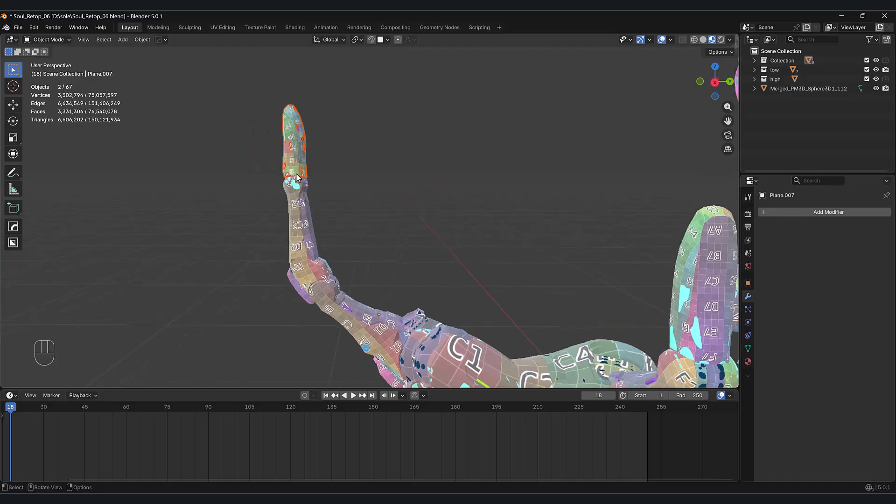
shift+middle_drag(337, 204, 344, 270)
key(KP_3)
scroll(361, 206, up, 5)
Step: Set the origins of both fingertip meshes to their geometry
key(r)
right_click(277, 253)
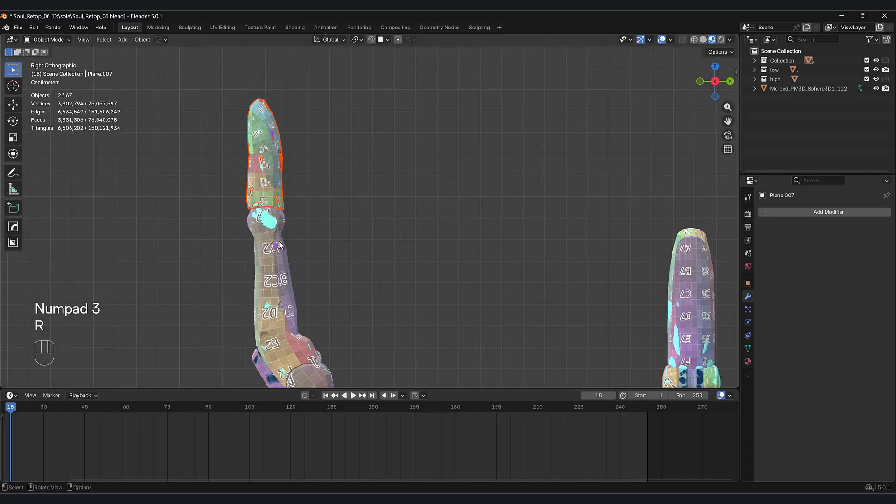
click(142, 39)
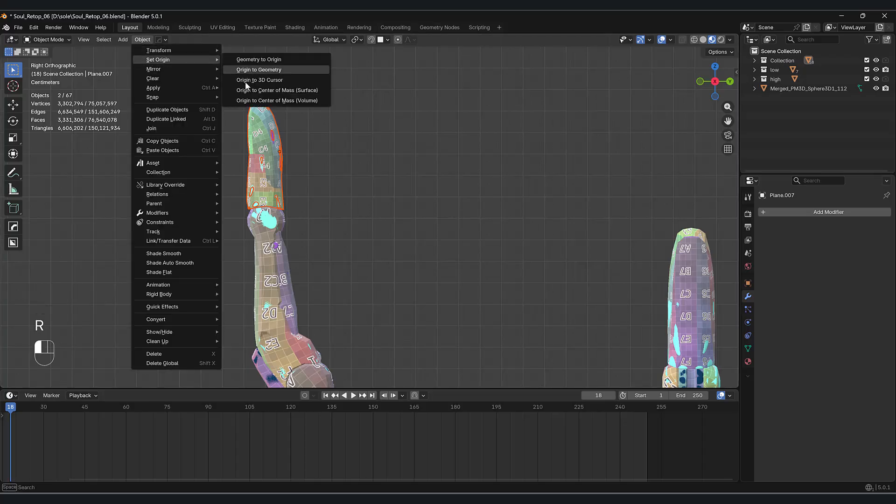
click(252, 70)
Step: Try rotating the fingertip meshes and moving them against the finger joint, and undo the changes
key(r)
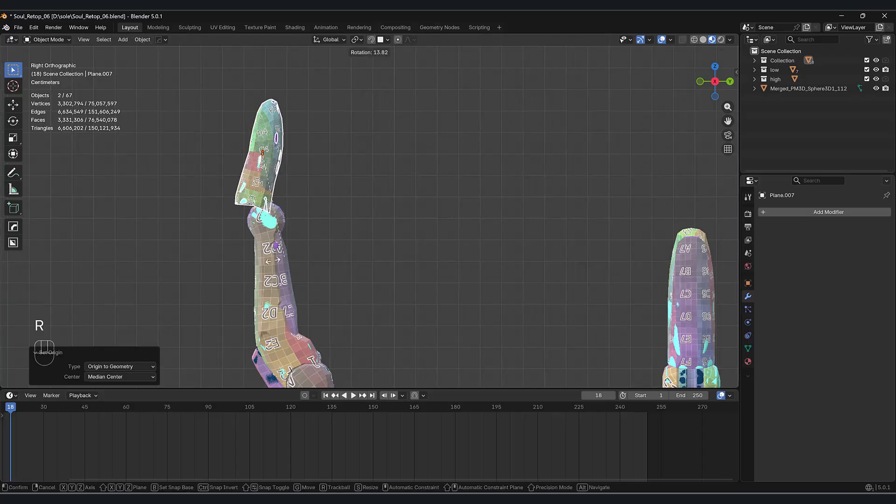
key(g)
key(r)
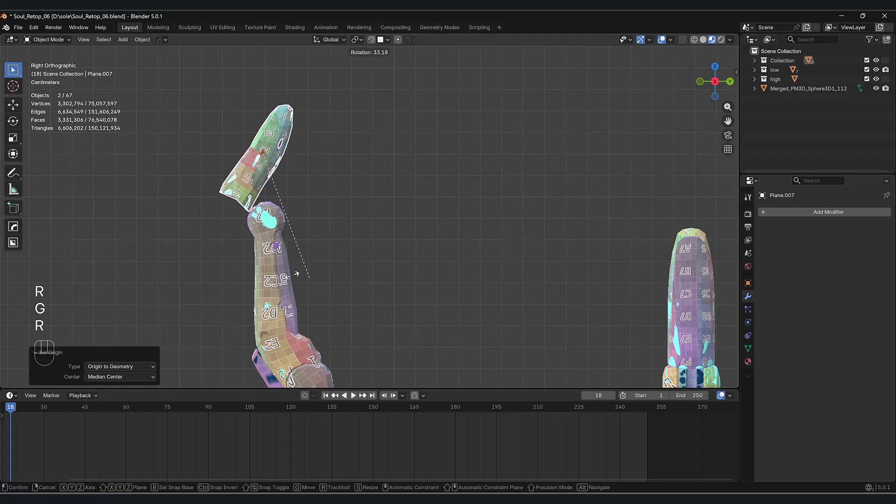
click(290, 248)
key(g)
click(286, 273)
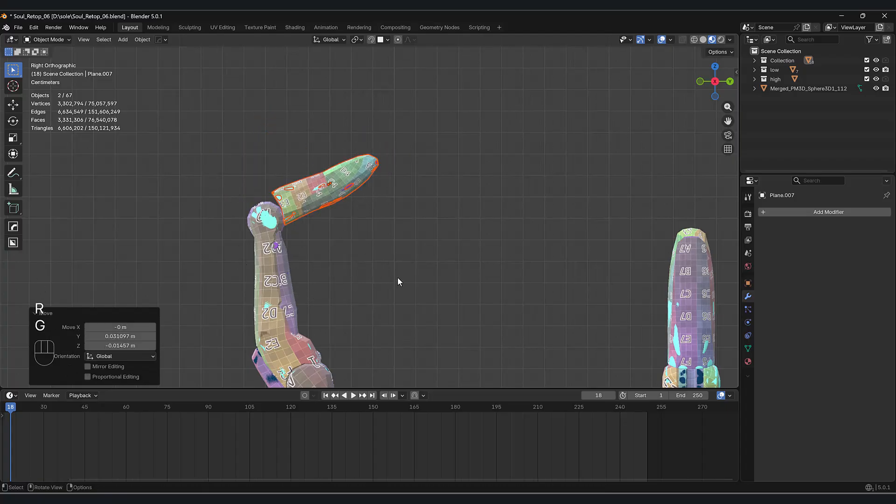
right_click(370, 143)
key(ctrl+z)
key(ctrl+z)
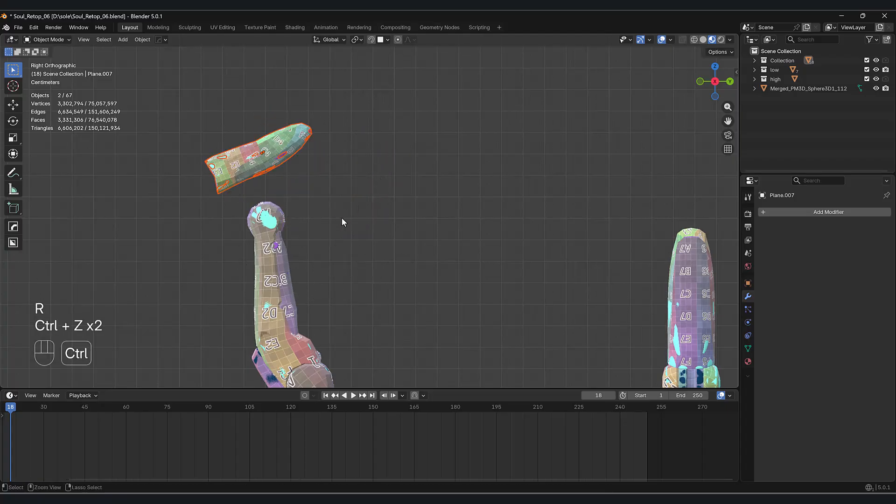
shift+middle_drag(324, 226, 319, 252)
scroll(317, 247, up, 5)
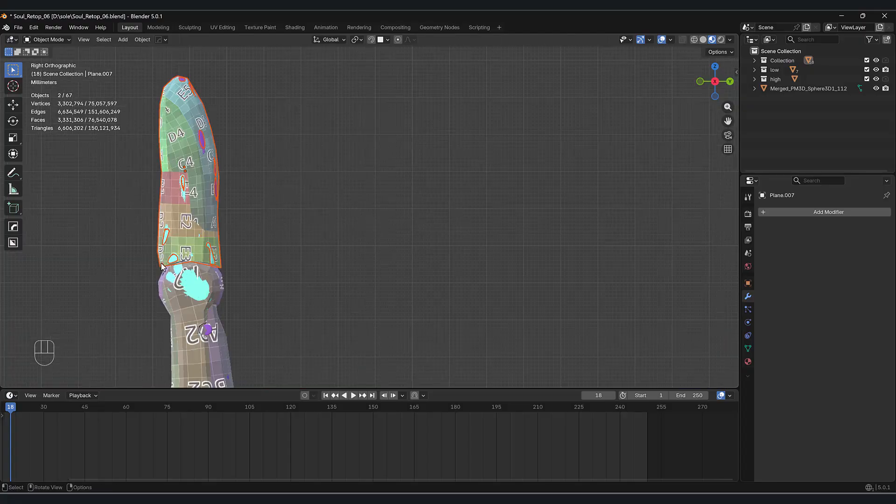
key(g)
right_click(225, 221)
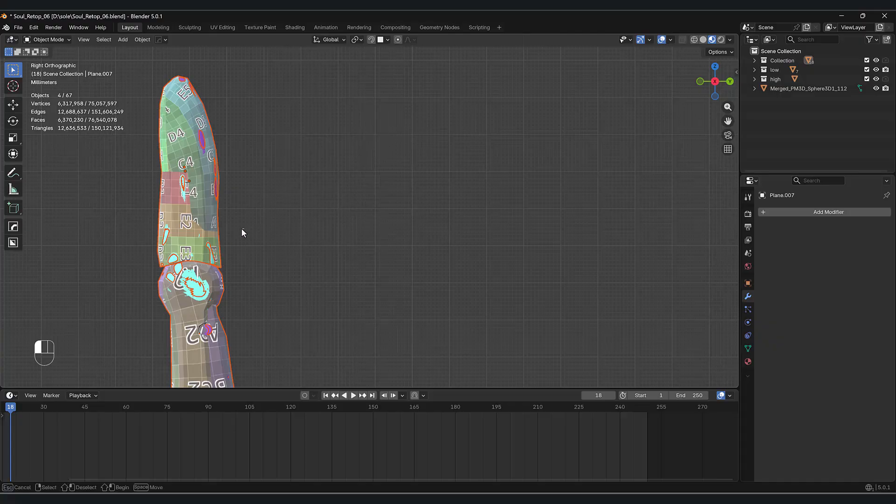
scroll(215, 209, down, 1)
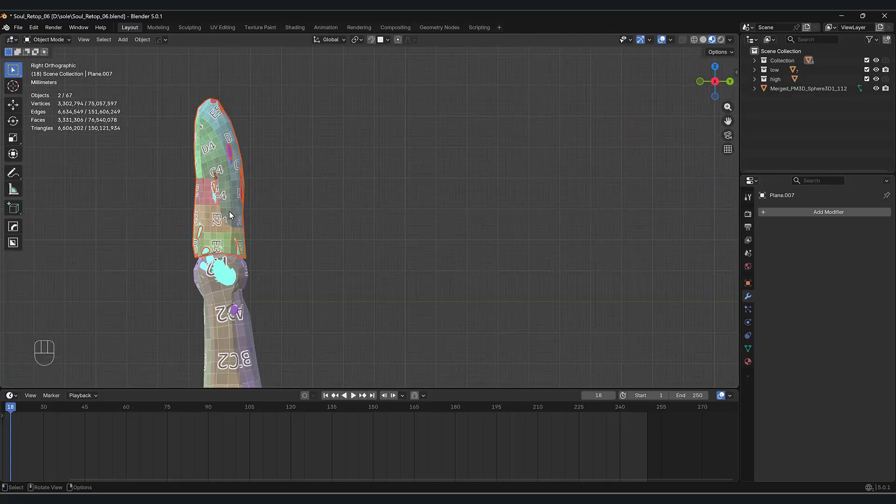
Step: Try rotating the fingertip about 59° and moving it beside the joint, and undo both changes
key(r)
click(278, 225)
key(g)
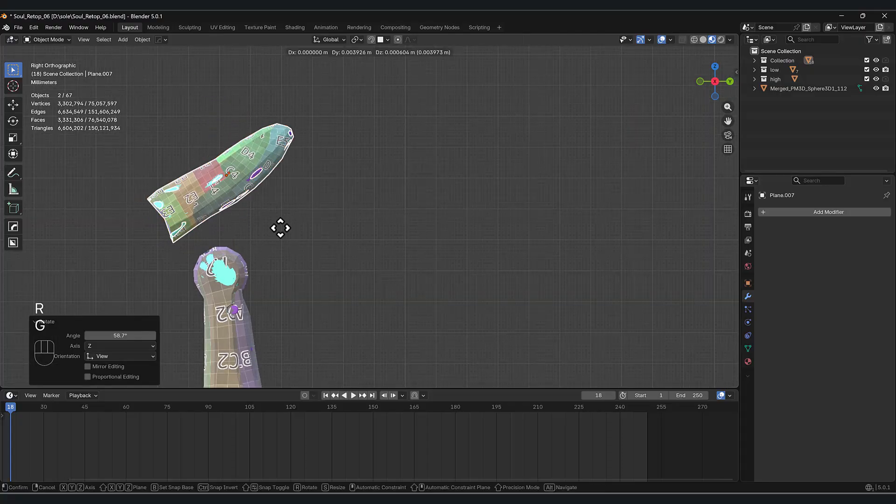
click(346, 272)
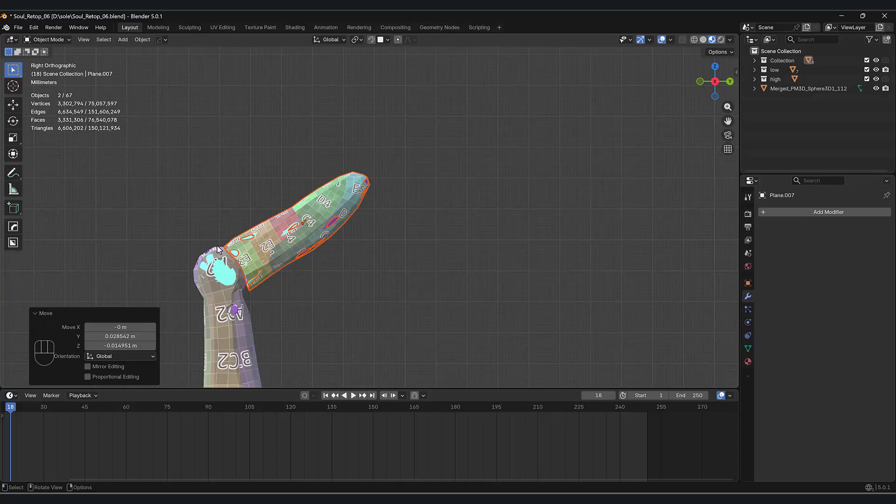
key(ctrl+z)
key(ctrl+z)
Step: Select all pieces of the raised finger and move them along the global Y axis, well clear of the palm
middle_drag(312, 245, 300, 170)
drag(350, 147, 260, 269)
key(g)
key(y)
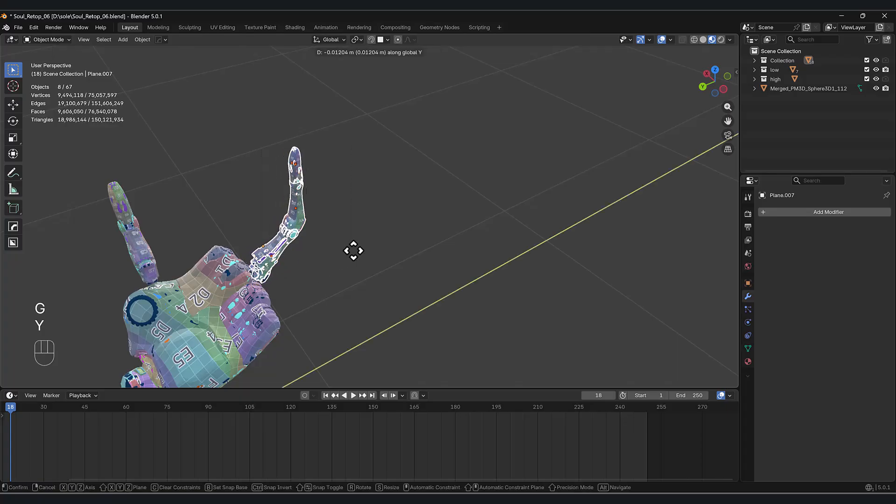
click(368, 247)
middle_drag(368, 247, 424, 254)
key(KP_Decimal)
key(g)
key(y)
click(438, 255)
Step: Select the finger's upper two segments and raise them along the global Z axis, away from the base segment
drag(463, 130, 363, 205)
key(g)
key(z)
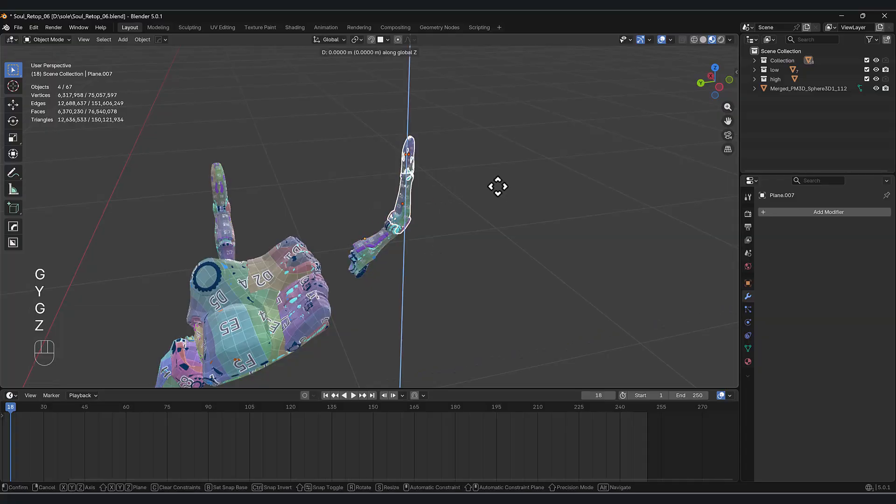
click(466, 133)
Step: Raise the fingertip along the global Z axis to separate it from the middle segment
click(415, 130)
key(g)
key(z)
click(401, 104)
Step: Select the small bolt at the finger joint and examine how it sits in the surrounding segment from several sides
scroll(386, 196, up, 6)
shift+middle_drag(368, 234, 348, 127)
scroll(350, 177, up, 5)
click(359, 262)
key(KP_Decimal)
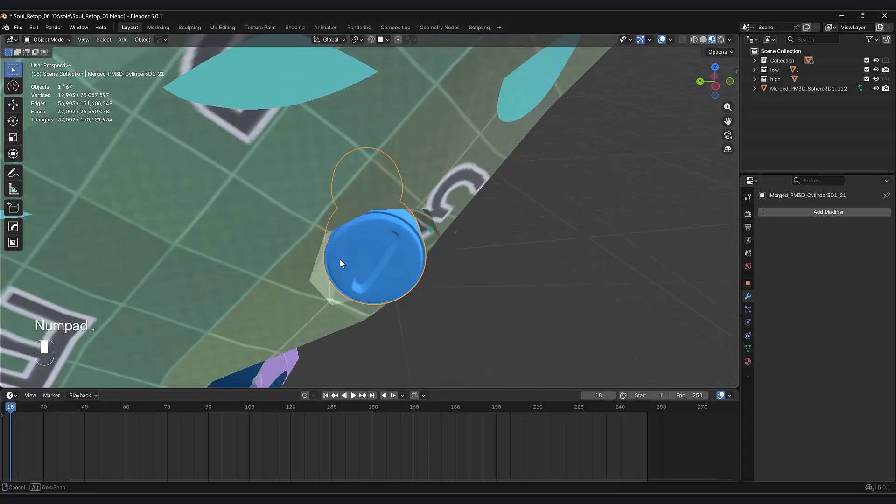
middle_drag(350, 264, 161, 259)
scroll(161, 260, down, 5)
middle_drag(366, 239, 372, 228)
scroll(372, 228, up, 3)
scroll(373, 228, down, 3)
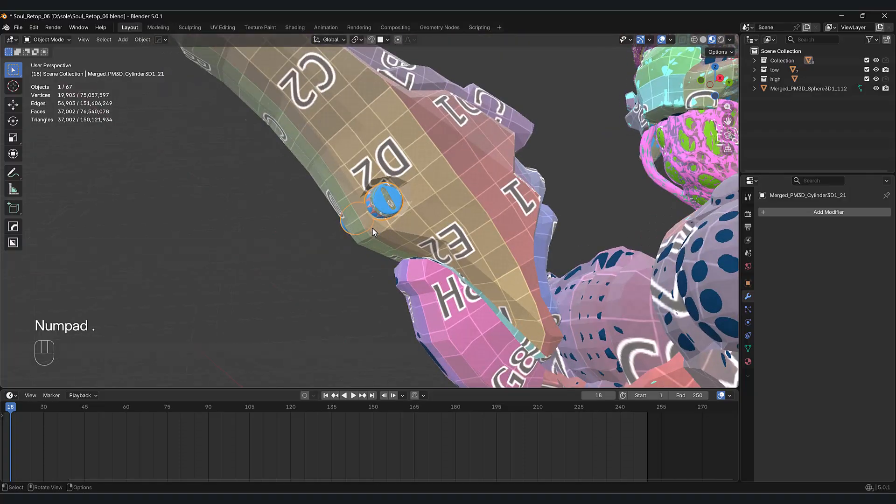
scroll(424, 169, up, 7)
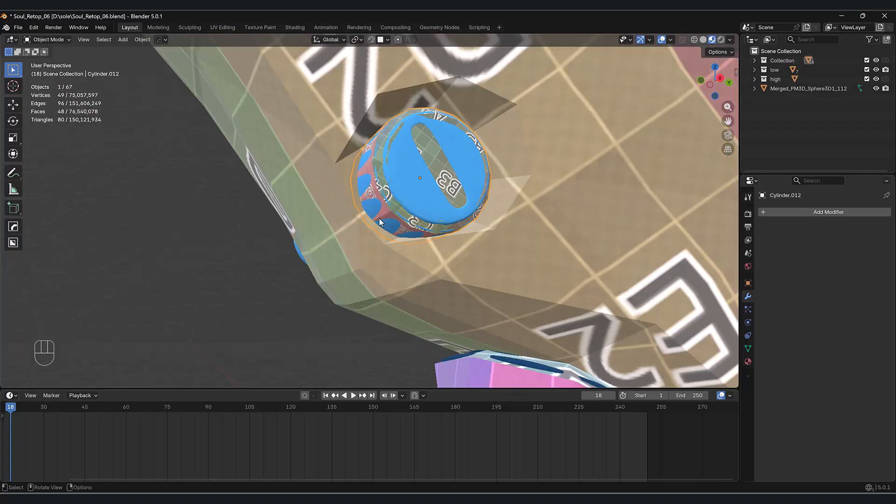
scroll(388, 220, down, 8)
shift+middle_drag(409, 243, 386, 290)
scroll(412, 289, down, 3)
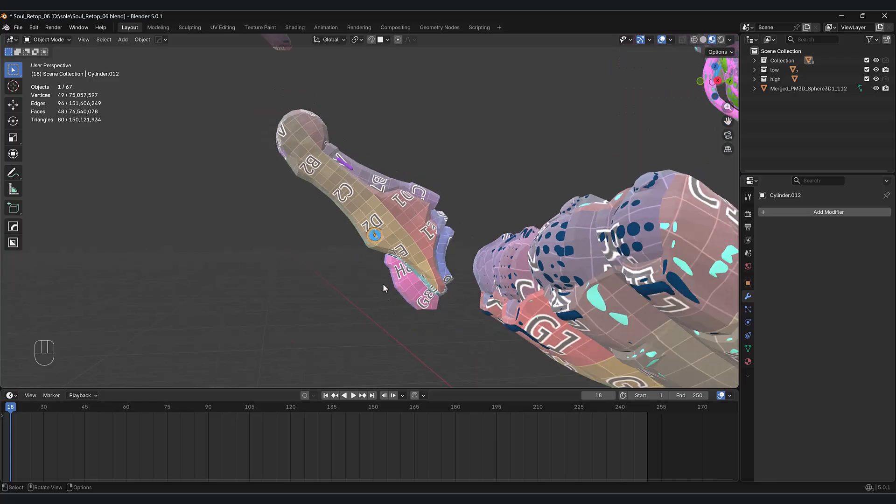
scroll(386, 294, up, 8)
key(g)
right_click(321, 313)
Step: Try to move the small joint bolt's two pieces from the finger's base segment to the raised middle segment, and undo the move
scroll(382, 275, down, 8)
shift+middle_drag(382, 268, 389, 350)
middle_drag(389, 350, 371, 312)
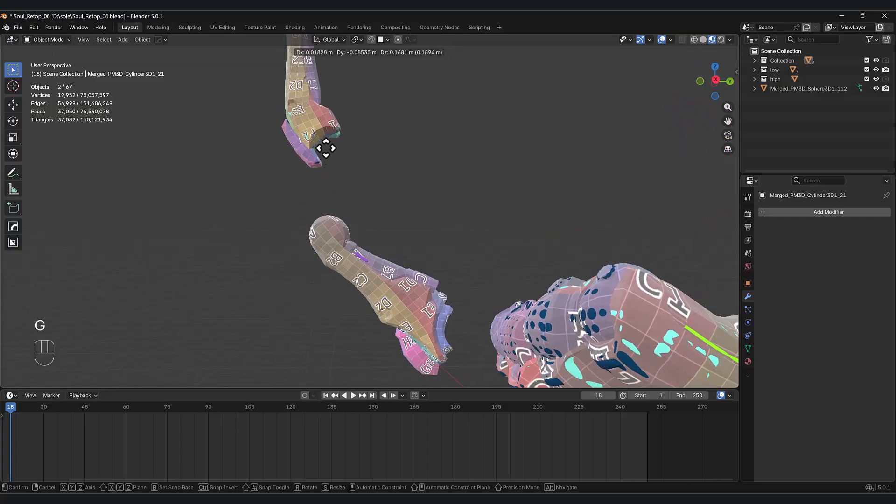
click(332, 201)
shift+middle_drag(340, 194, 338, 154)
key(g)
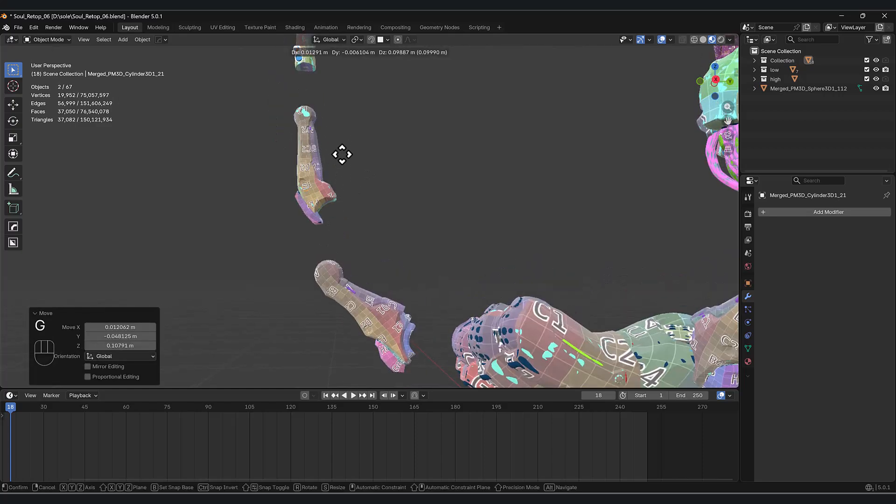
shift+middle_drag(390, 230, 416, 234)
key(g)
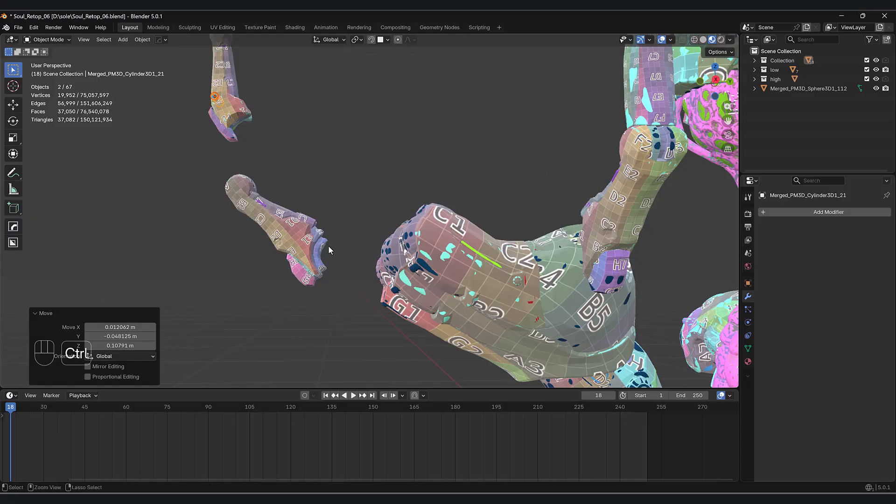
key(ctrl+z)
Step: Examine the bolt on the finger's base segment and compare its place with the raised segment above
scroll(325, 257, up, 2)
shift+middle_drag(326, 258, 467, 239)
scroll(362, 239, up, 1)
scroll(353, 259, up, 2)
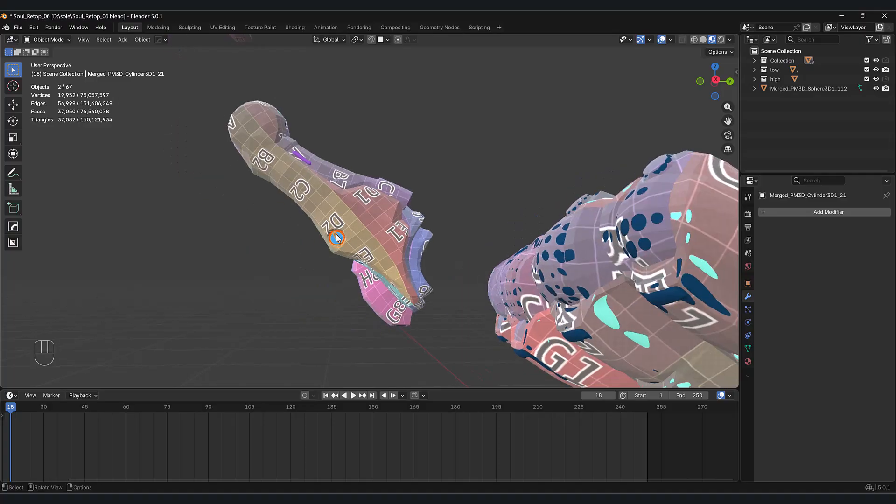
scroll(334, 243, down, 1)
shift+middle_drag(334, 212, 353, 287)
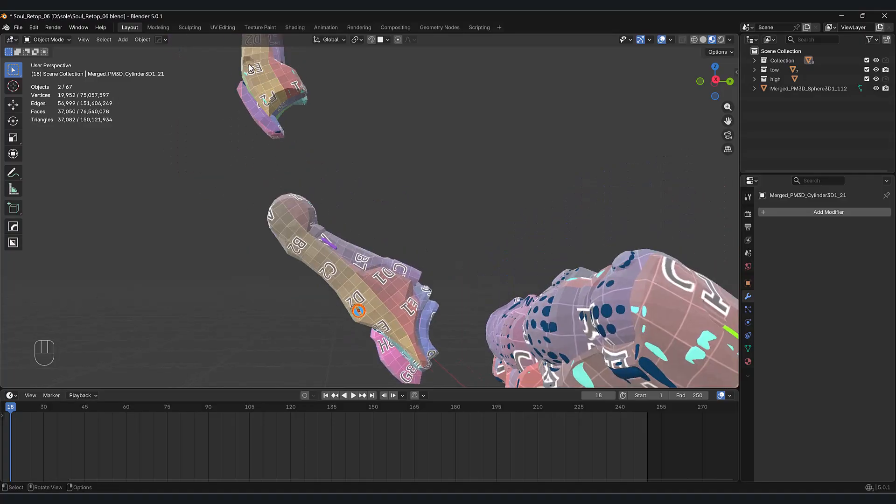
shift+middle_drag(345, 224, 364, 206)
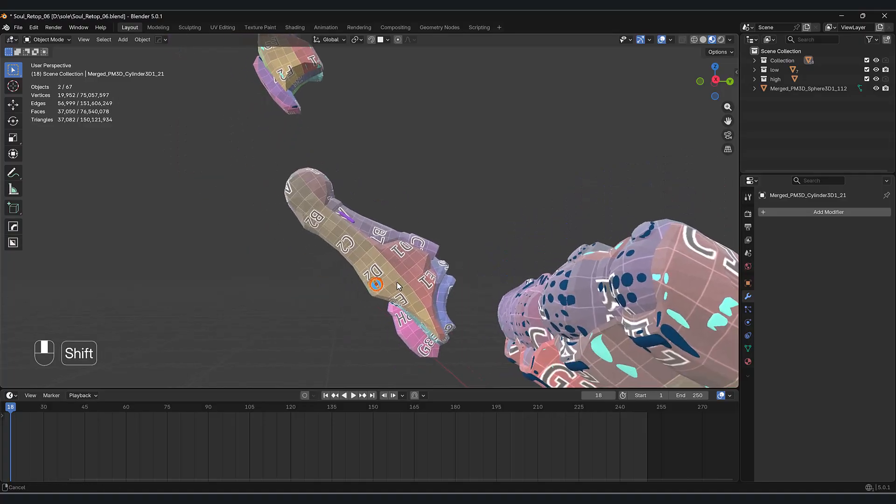
shift+middle_drag(390, 115, 382, 167)
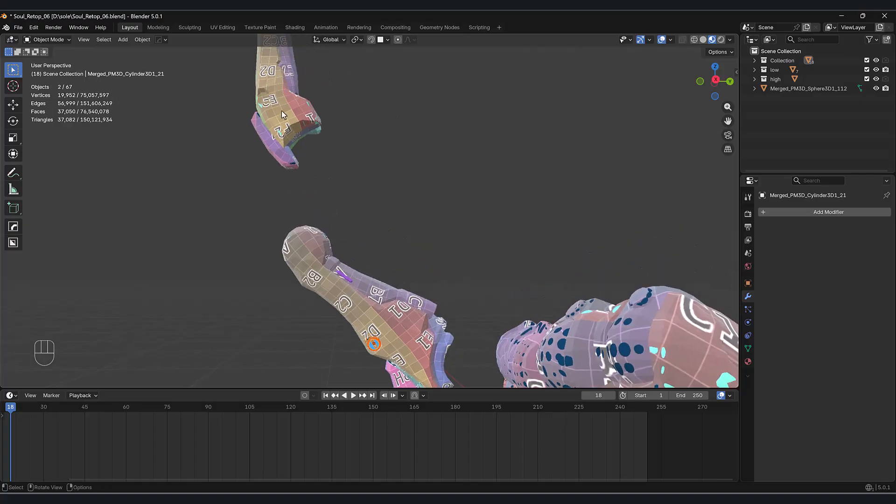
shift+middle_drag(381, 266, 402, 287)
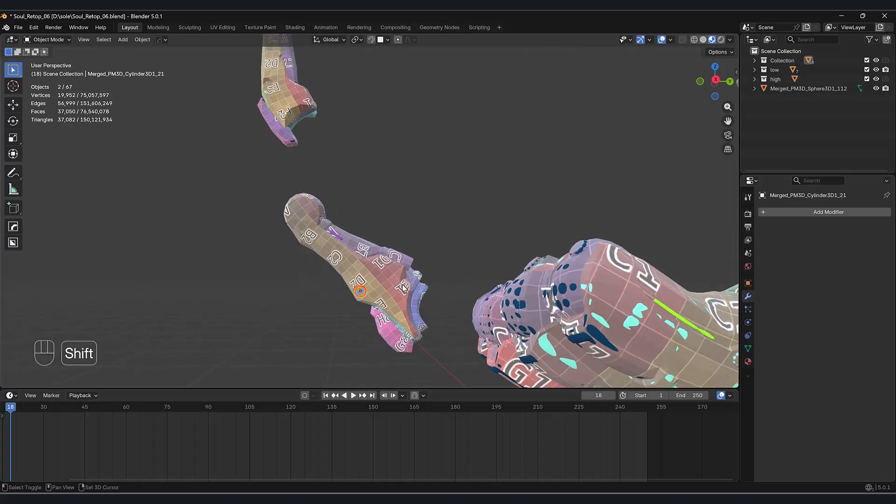
Step: Select the thumb tip's two pieces and raise them about 0.062 m along the global Z axis, away from the thumb's base
click(314, 305)
scroll(320, 314, up, 2)
shift+middle_drag(320, 314, 478, 280)
click(364, 284)
click(455, 164)
key(z)
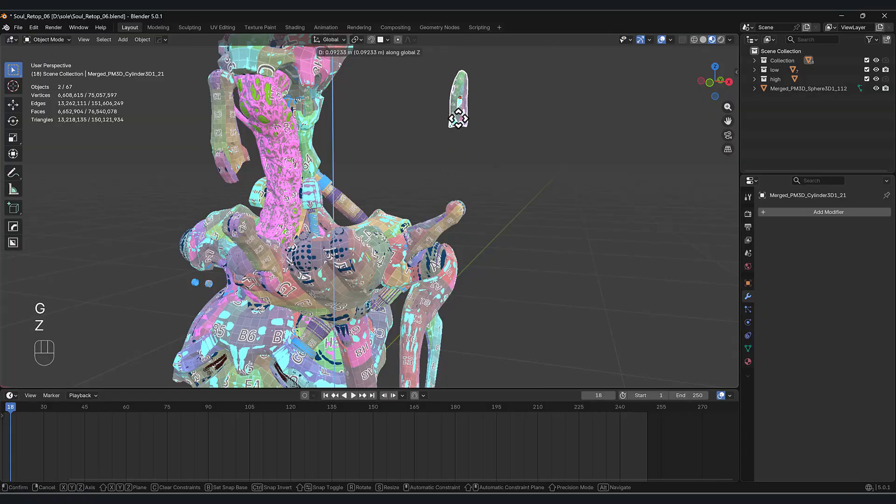
click(464, 133)
Step: Undo the last change and select the diagonal piston on the chest
middle_drag(464, 133, 450, 313)
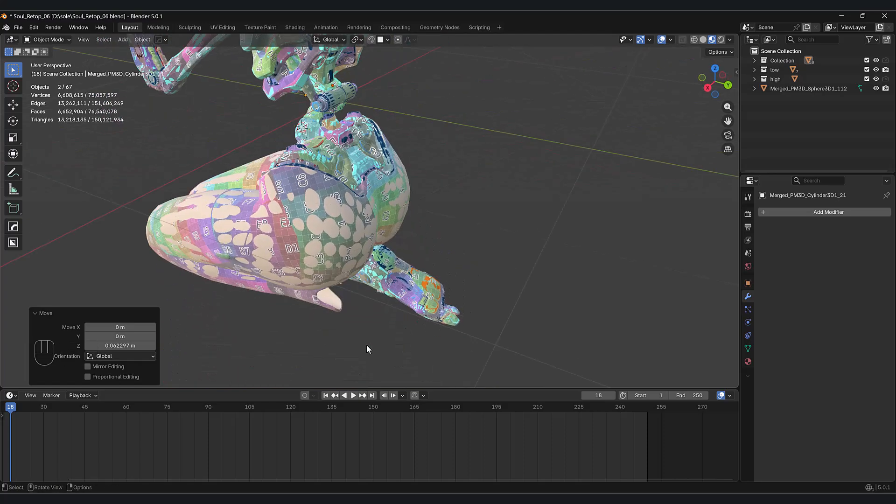
key(ctrl+z)
middle_drag(171, 205, 455, 278)
scroll(439, 231, up, 3)
scroll(480, 234, up, 2)
scroll(467, 217, down, 3)
scroll(456, 278, down, 3)
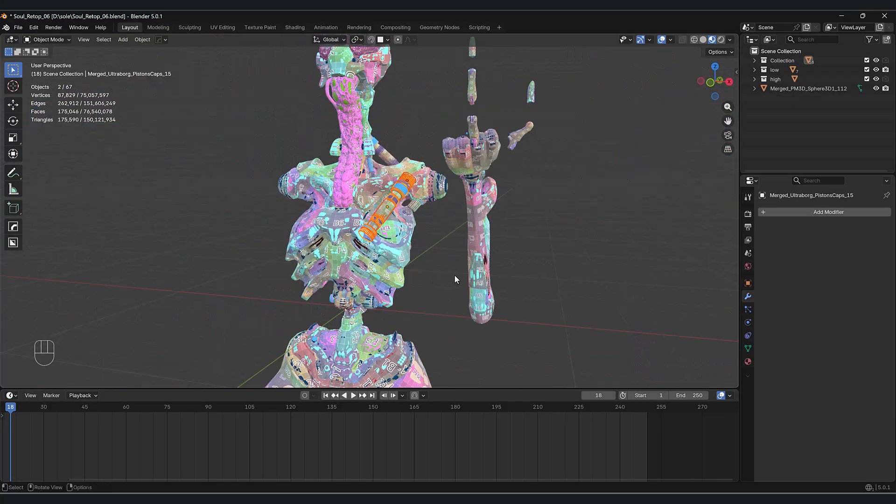
Step: Add the neck and collar pistons on the same side to the selection
scroll(564, 178, up, 2)
shift+middle_drag(554, 181, 537, 213)
scroll(538, 213, up, 4)
shift+middle_drag(453, 219, 485, 169)
middle_drag(402, 218, 372, 96)
scroll(403, 205, up, 2)
scroll(363, 97, down, 5)
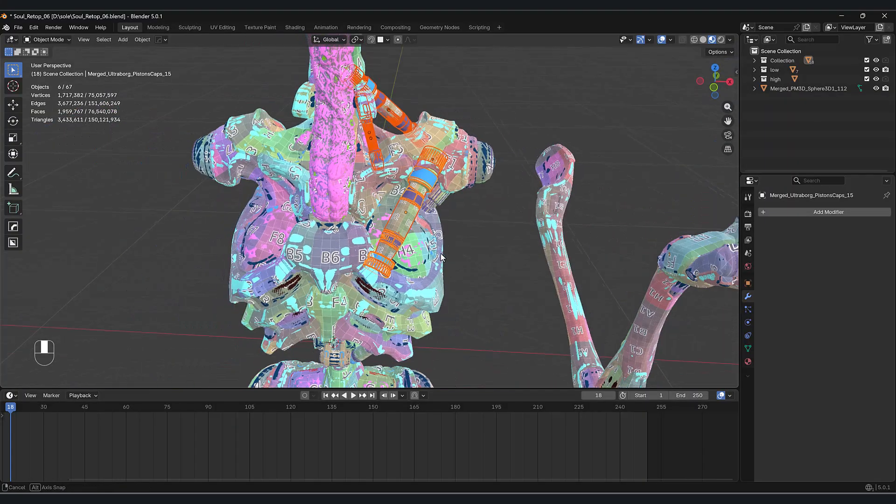
scroll(336, 234, up, 1)
middle_drag(367, 238, 362, 236)
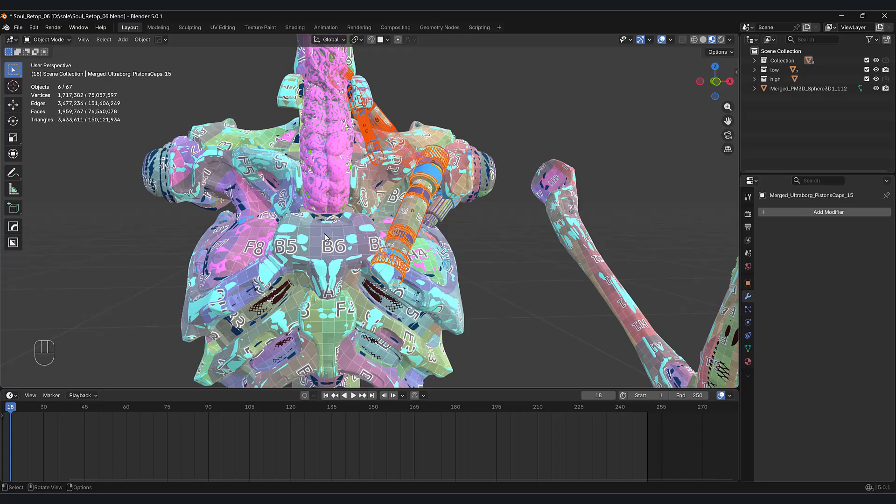
Step: Select the torso and snap the 3D cursor to it as the centre for mirroring
shift+middle_drag(319, 245, 365, 199)
click(394, 245)
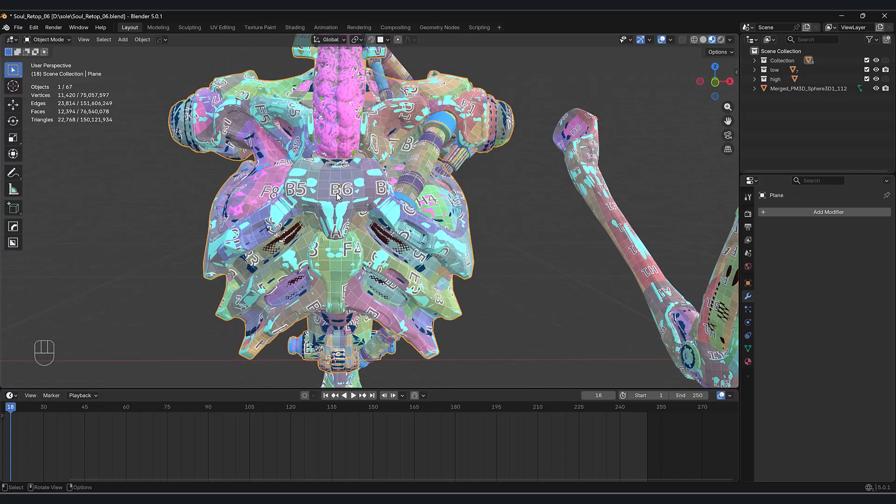
key(shift+s)
click(336, 242)
Step: Select all pieces of the diagonal chest piston and the neck and collar pistons on the same side
scroll(335, 241, up, 2)
shift+middle_drag(354, 210, 348, 279)
click(467, 142)
shift+click(471, 139)
shift+middle_drag(471, 139, 380, 233)
click(408, 273)
shift+drag(373, 217, 356, 228)
Step: Add the round cap with its inner ring on the upper back and the small screw beside the spine to the selection
middle_drag(356, 229, 186, 238)
shift+middle_drag(456, 300, 411, 334)
shift+middle_drag(414, 212, 409, 344)
scroll(407, 342, up, 4)
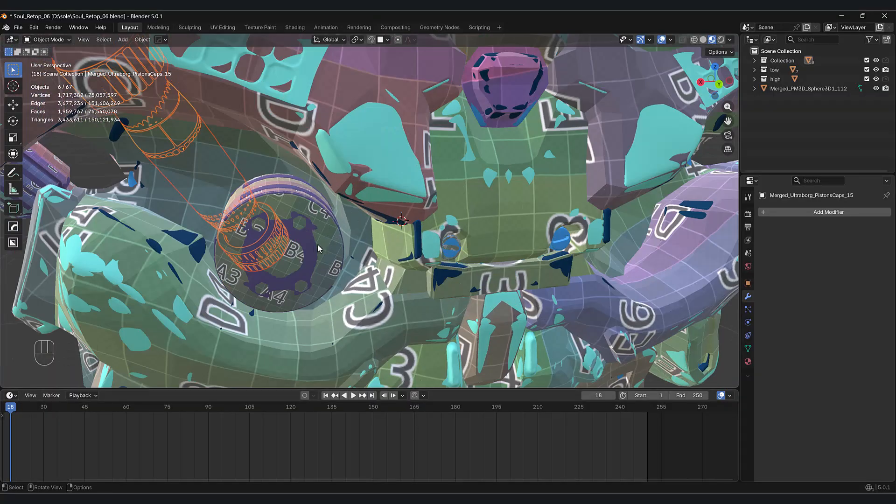
shift+click(293, 260)
shift+click(293, 260)
middle_drag(428, 298, 408, 283)
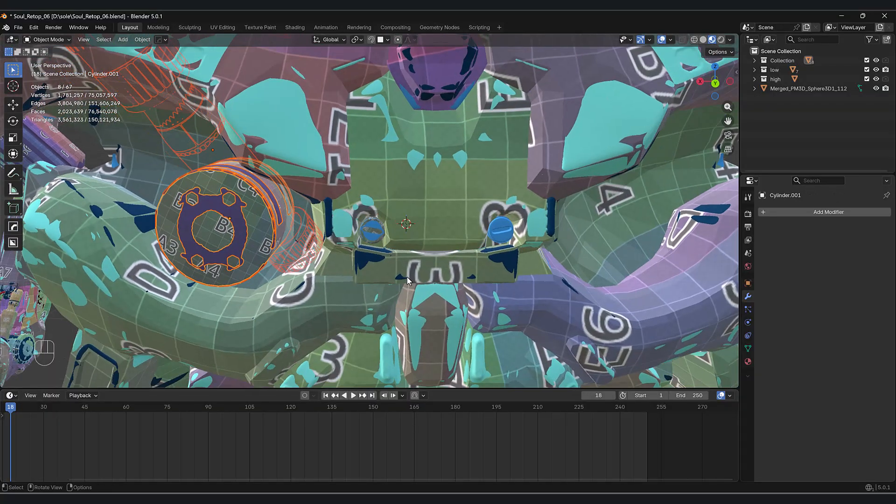
scroll(404, 248, up, 2)
shift+click(373, 236)
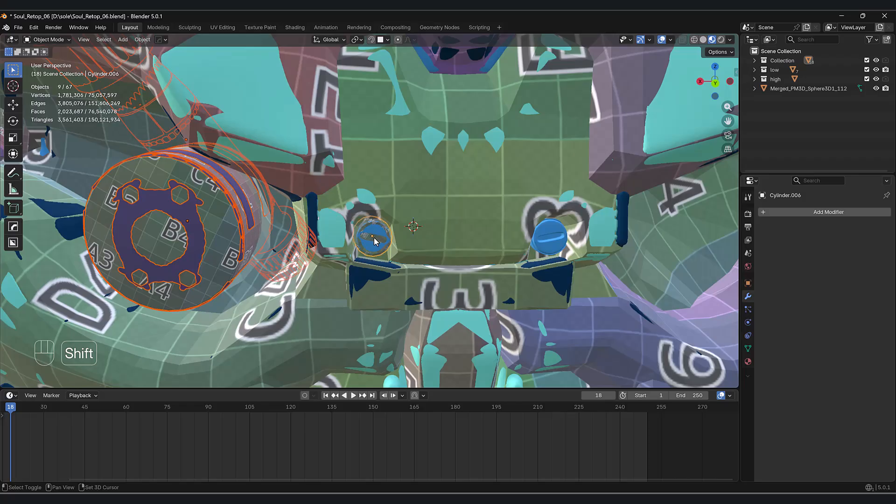
scroll(374, 236, down, 5)
key(g)
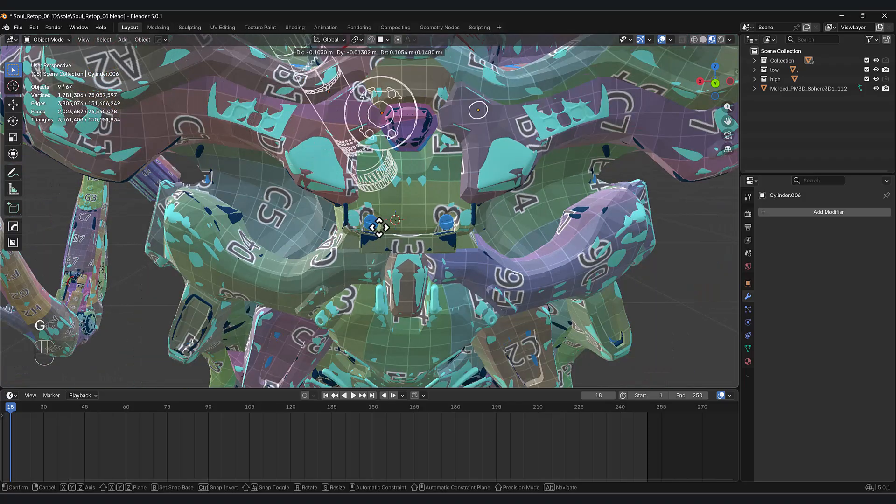
right_click(419, 203)
Step: Extend the selection with the rear shoulder piston and the pistons below the ribs on the same side
middle_drag(155, 188, 158, 196)
shift+drag(157, 193, 139, 176)
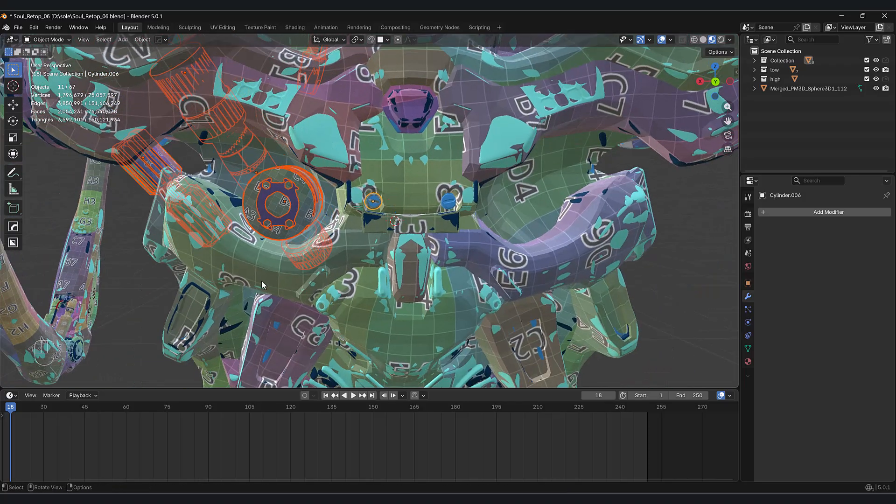
scroll(261, 276, down, 3)
shift+middle_drag(277, 279, 291, 199)
shift+drag(312, 349, 357, 313)
scroll(355, 322, down, 1)
scroll(356, 326, down, 1)
key(g)
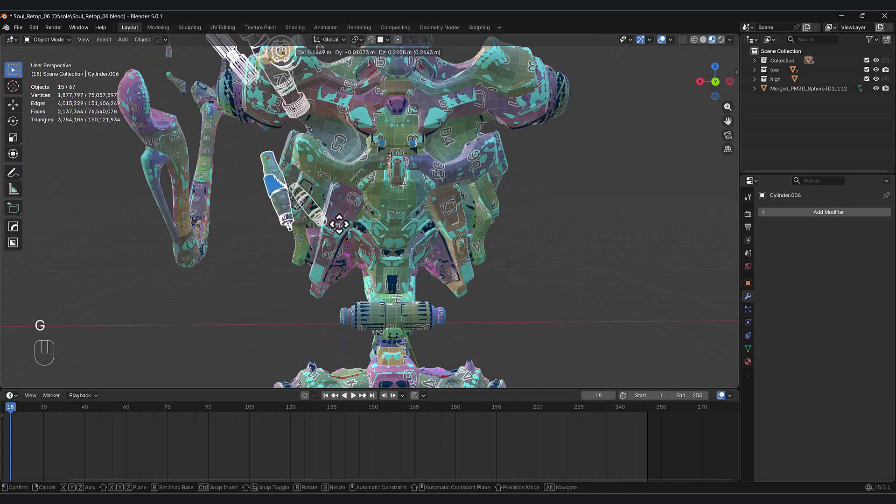
right_click(382, 219)
Step: Add the small round screw on the same side of the pelvis to the selection and check the set with trial moves
shift+middle_drag(377, 339, 398, 226)
middle_drag(448, 261, 567, 284)
scroll(355, 335, up, 4)
shift+middle_drag(300, 373, 461, 217)
shift+click(474, 213)
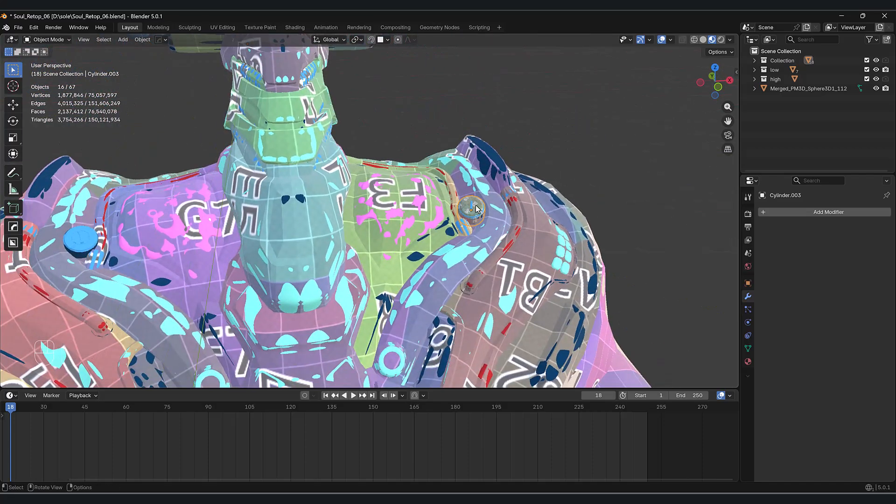
key(g)
right_click(482, 195)
scroll(441, 190, down, 6)
shift+middle_drag(440, 190, 387, 284)
key(g)
right_click(488, 280)
Step: Add the upper neck piston pieces beside the jaw to the selection and check the complete set with a trial move
middle_drag(488, 280, 400, 260)
scroll(450, 299, up, 2)
scroll(443, 266, up, 3)
shift+click(371, 261)
scroll(400, 283, up, 5)
shift+click(391, 298)
scroll(407, 277, down, 8)
key(g)
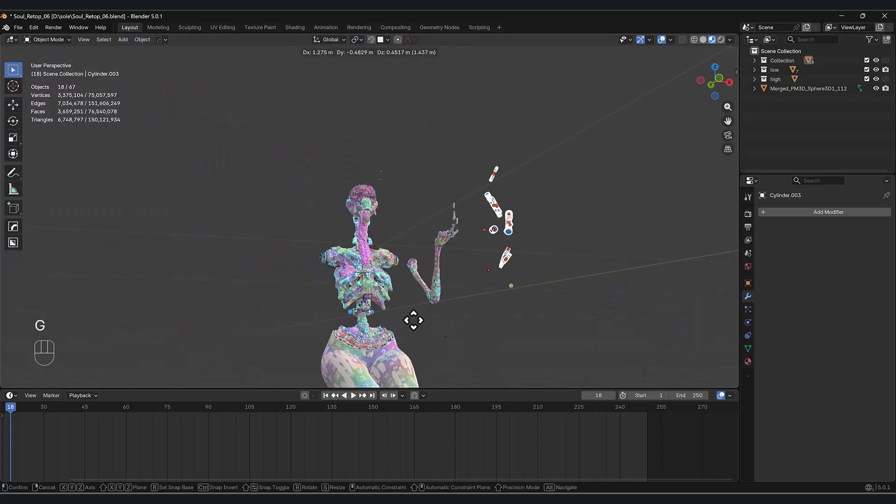
right_click(455, 284)
Step: Mirror the selected pistons, cap and screws across the global X axis about the 3D cursor, using a mirror modifier
middle_drag(456, 284, 426, 233)
scroll(453, 256, up, 3)
key(alt+x)
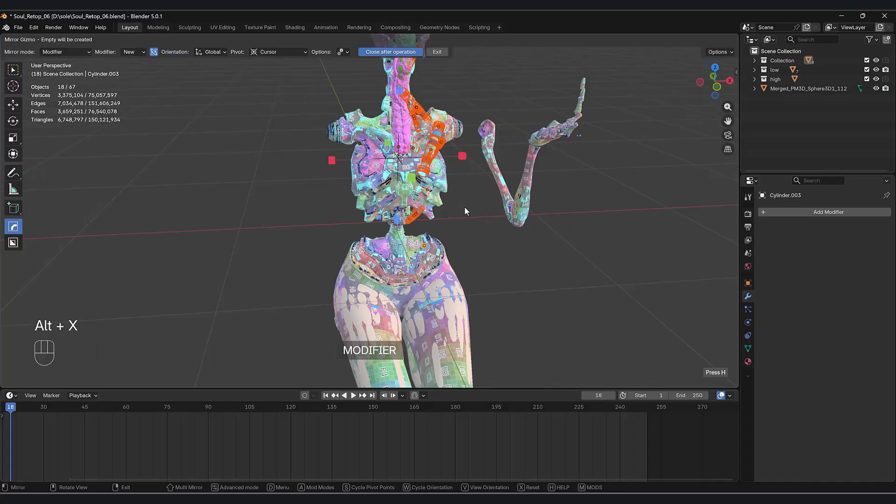
shift+middle_drag(465, 208, 428, 250)
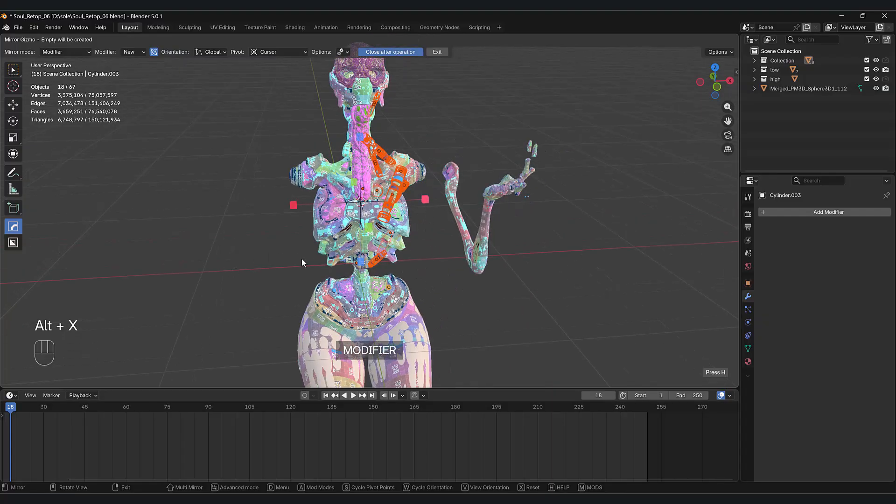
click(425, 199)
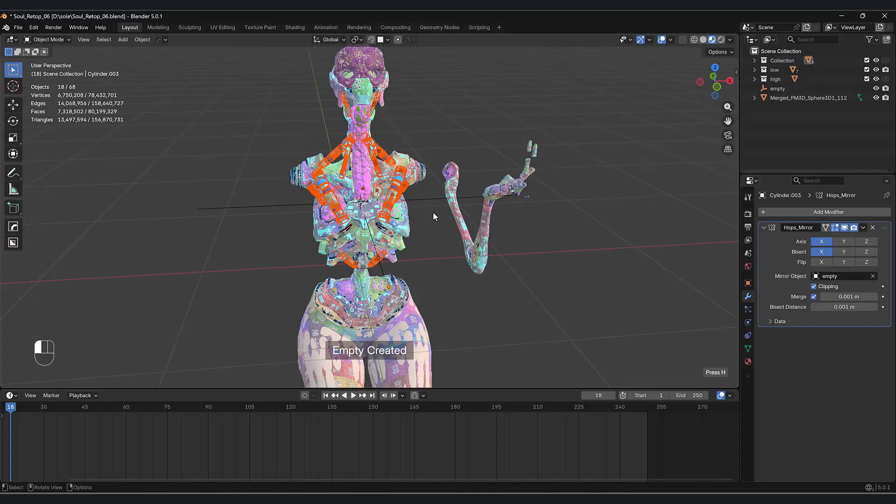
Step: Convert the mirrored pistons, cap and screws to mesh so that their mirror modifiers are applied
middle_drag(432, 206, 653, 243)
scroll(446, 226, up, 3)
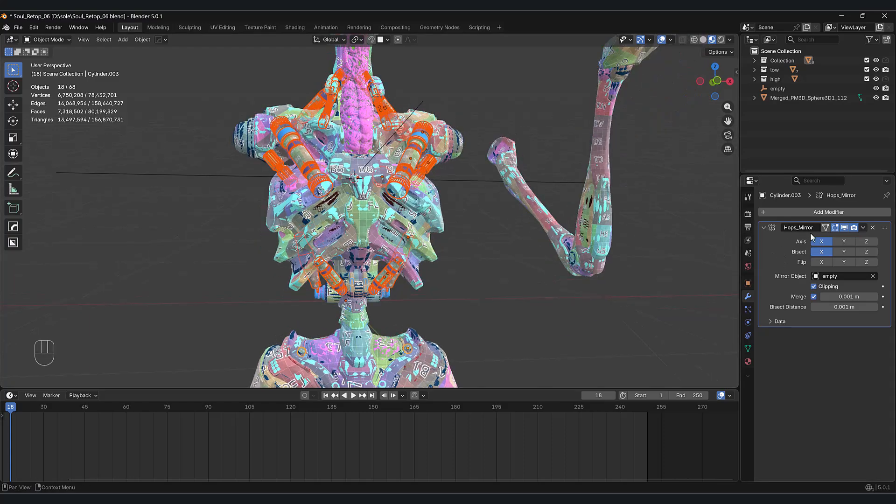
right_click(471, 227)
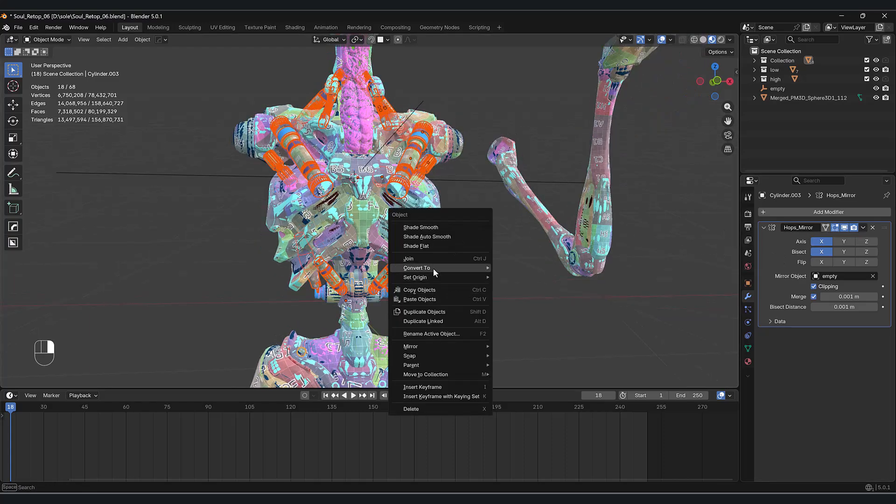
mouse_move(433, 267)
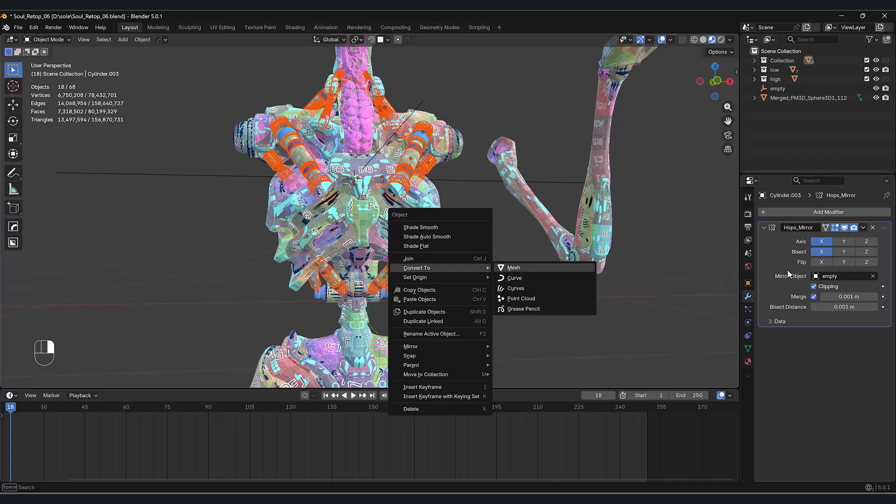
click(526, 268)
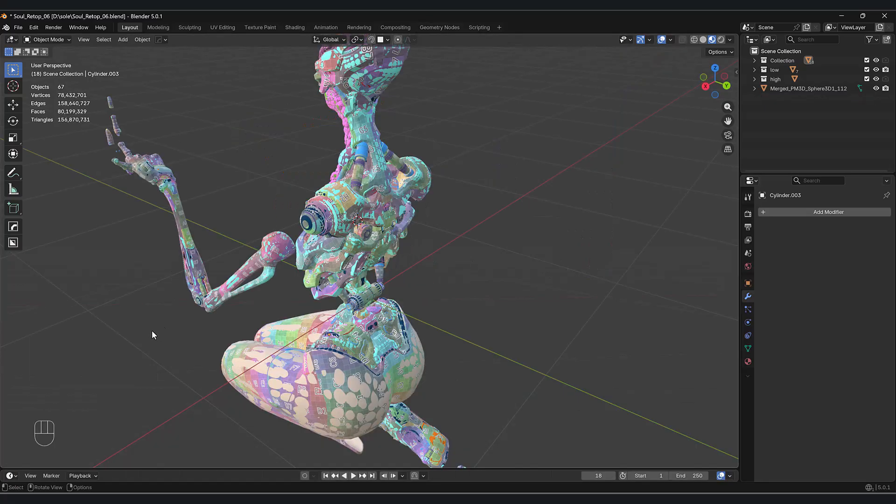
Step: Select all pieces of the raised arm and palm and mirror them across the global X axis about the 3D cursor
drag(151, 334, 159, 185)
key(alt+x)
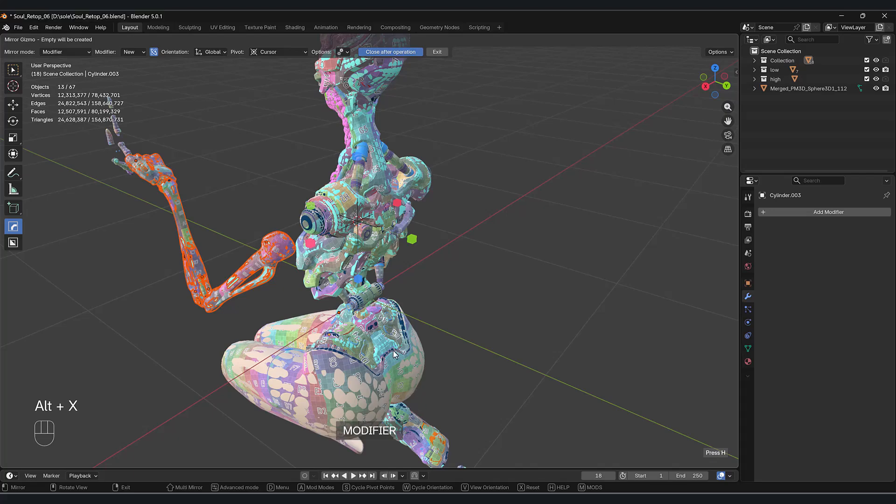
click(311, 243)
mouse_move(419, 290)
middle_down()
mouse_move(377, 306)
mouse_move(419, 284)
middle_up()
mouse_move(134, 157)
middle_down()
mouse_move(126, 133)
mouse_move(139, 158)
middle_up()
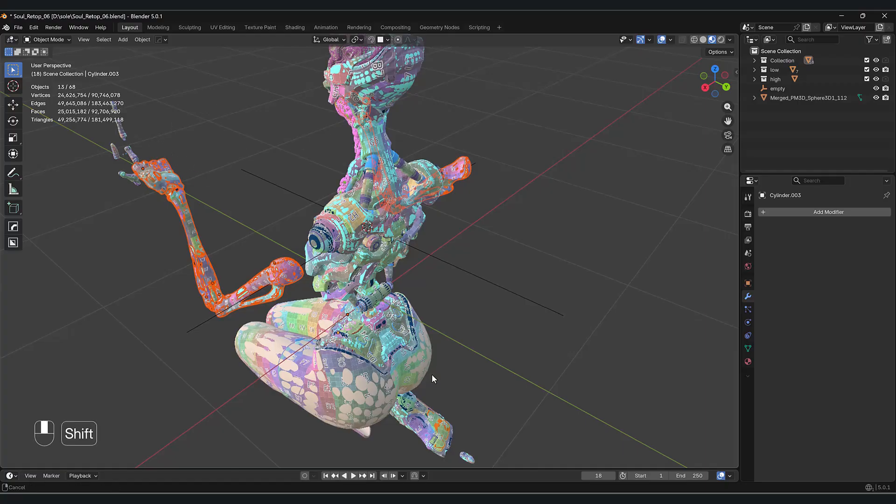
Step: Select the two lower leg pieces behind the thighs and mirror them to the opposite side of the figure
shift+middle_drag(429, 371, 409, 355)
click(417, 369)
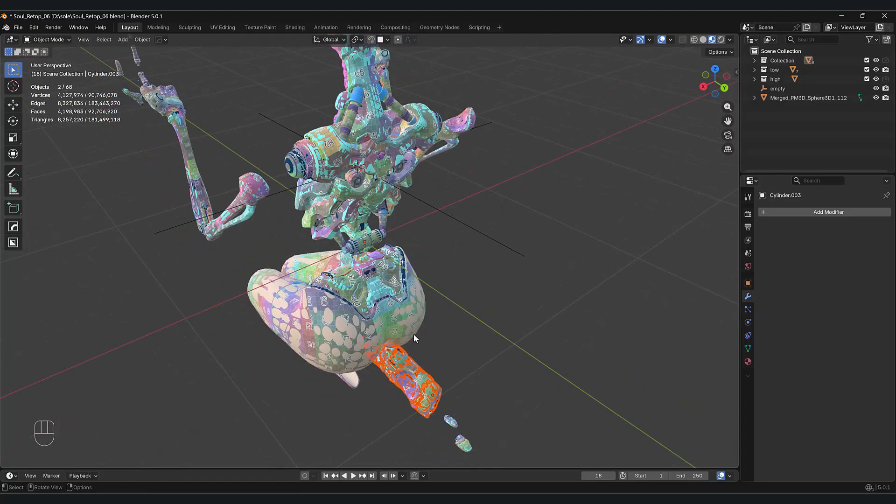
key(alt+x)
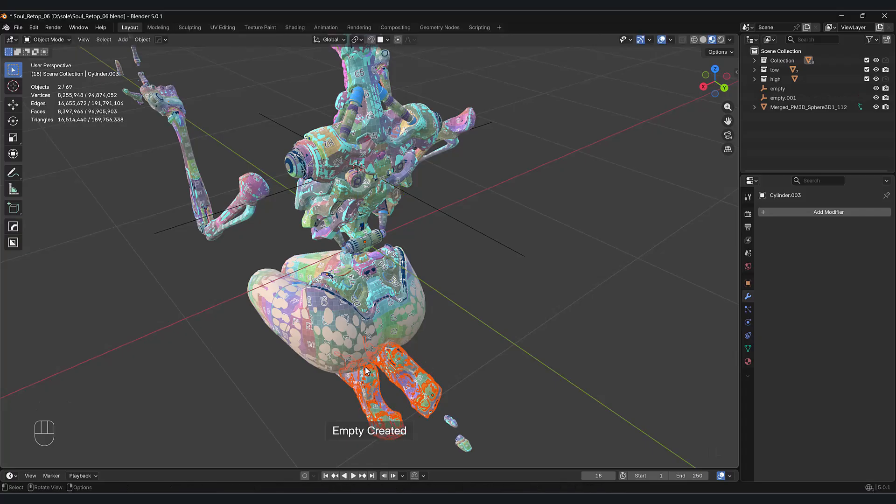
middle_drag(363, 412, 376, 379)
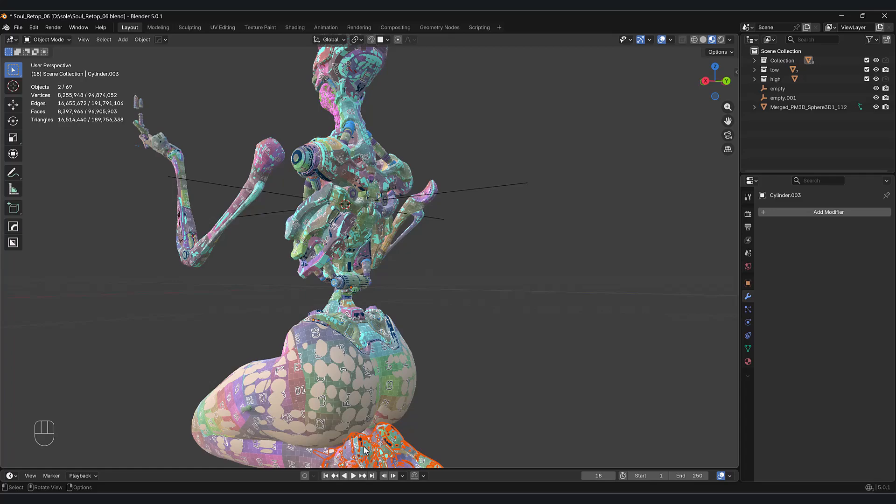
Step: Inspect the mirrored lower legs and the torso and arms of the figure from several angles
middle_drag(350, 430, 367, 397)
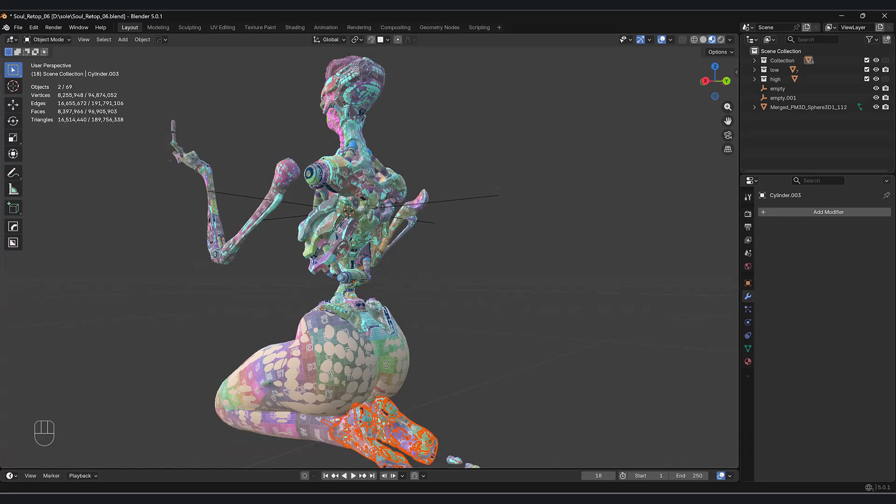
right_click(437, 347)
mouse_move(422, 351)
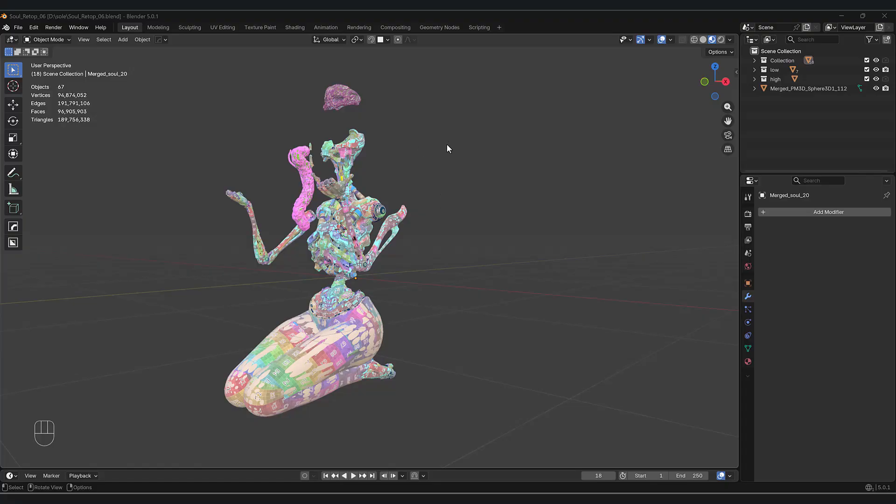
middle_drag(444, 143, 434, 145)
middle_drag(364, 176, 371, 231)
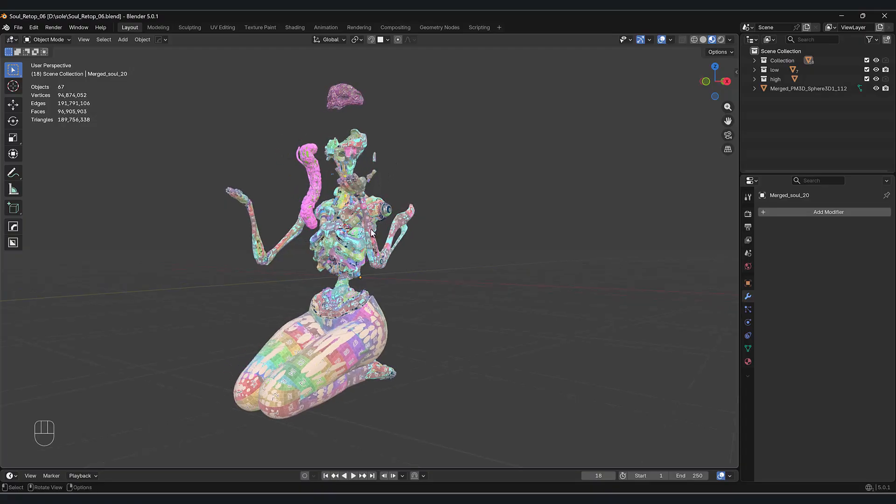
scroll(372, 231, up, 2)
scroll(367, 233, up, 5)
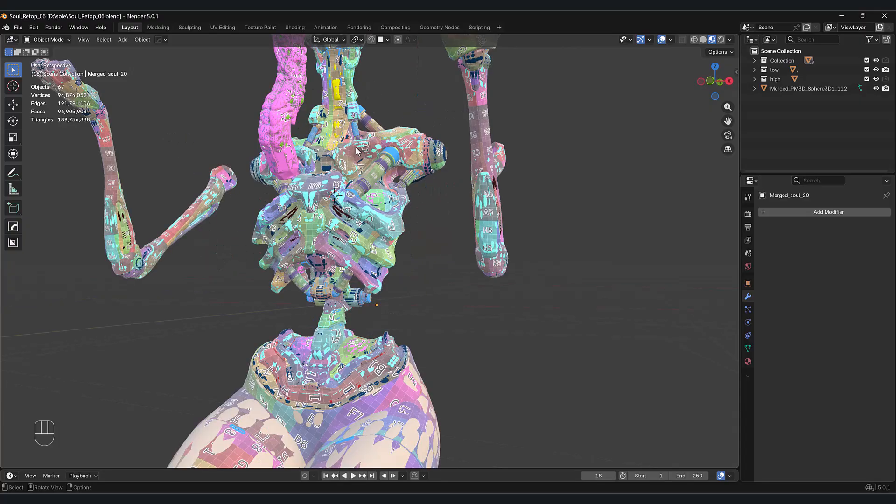
scroll(352, 187, down, 2)
scroll(395, 248, down, 3)
Step: Select every object in the scene and bring up the apply options for them
middle_drag(394, 250, 376, 266)
shift+middle_drag(430, 262, 435, 264)
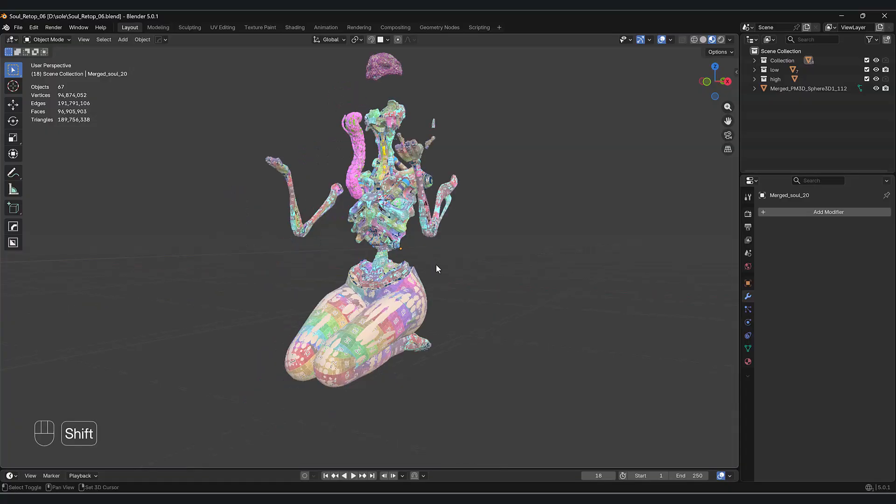
key(a)
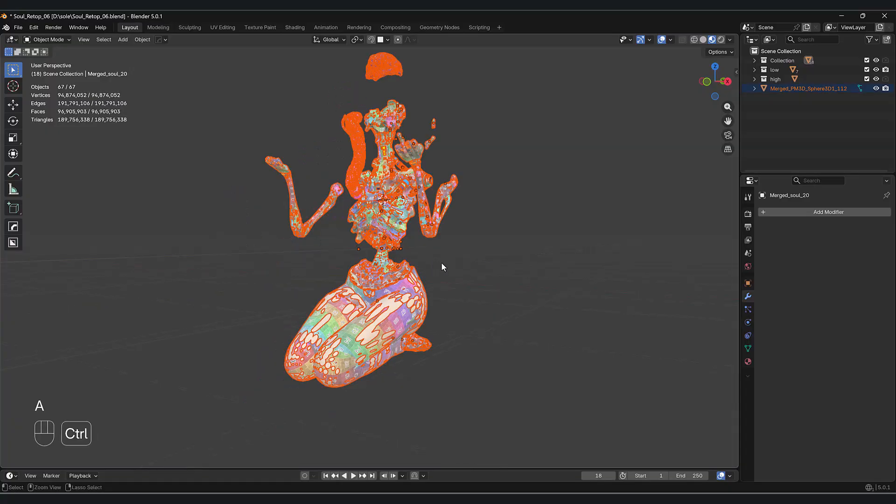
key(ctrl+a)
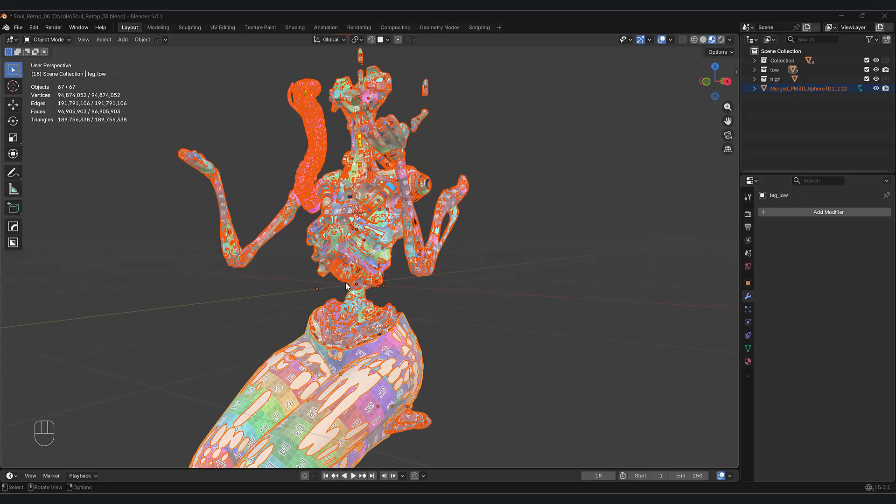
Step: Examine up close how the low-poly and high-poly surfaces overlap on the ribs, and check the figure as a whole
scroll(391, 270, up, 5)
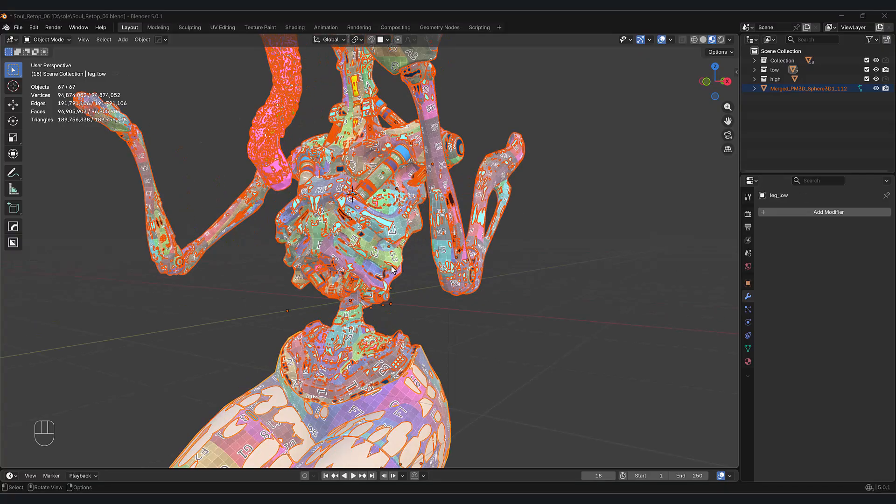
shift+middle_drag(380, 281, 395, 281)
scroll(394, 280, up, 3)
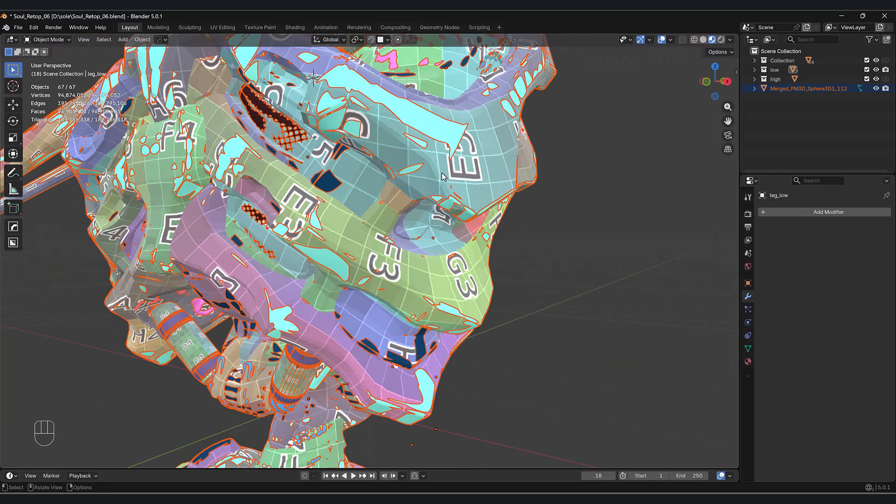
scroll(401, 250, up, 2)
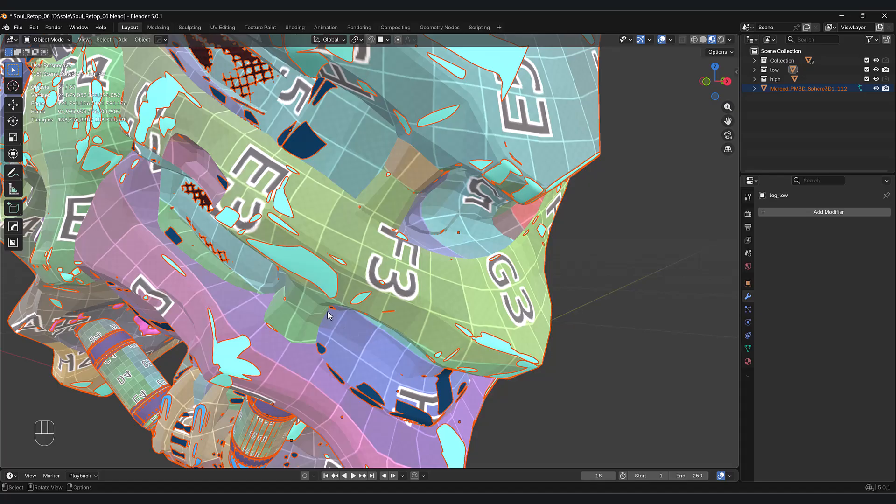
scroll(353, 301, down, 10)
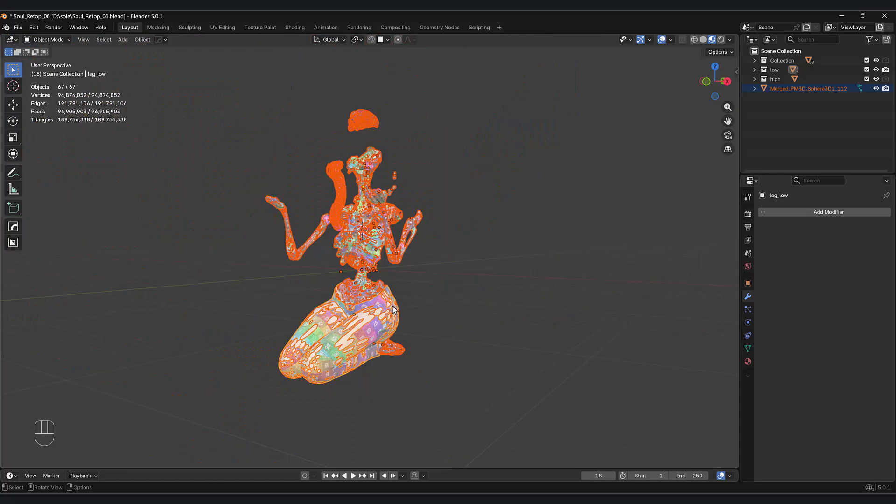
scroll(415, 290, up, 2)
right_click(415, 291)
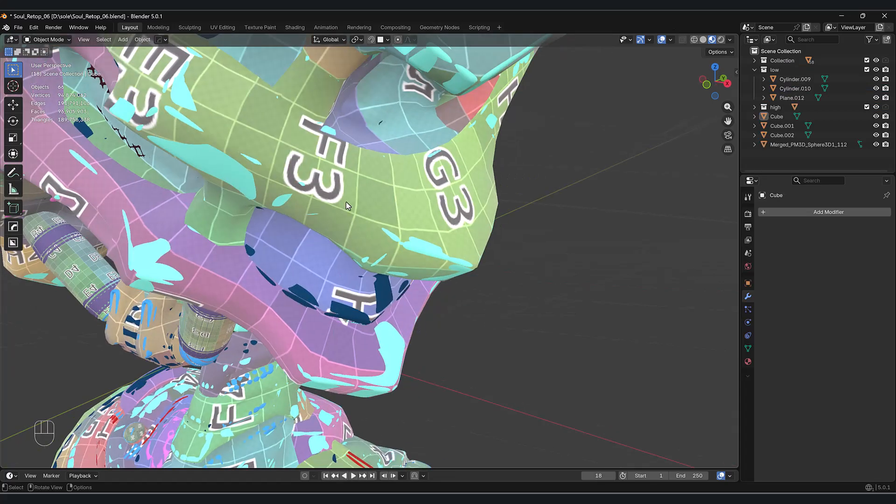
shift+middle_drag(346, 202, 313, 175)
scroll(331, 217, down, 8)
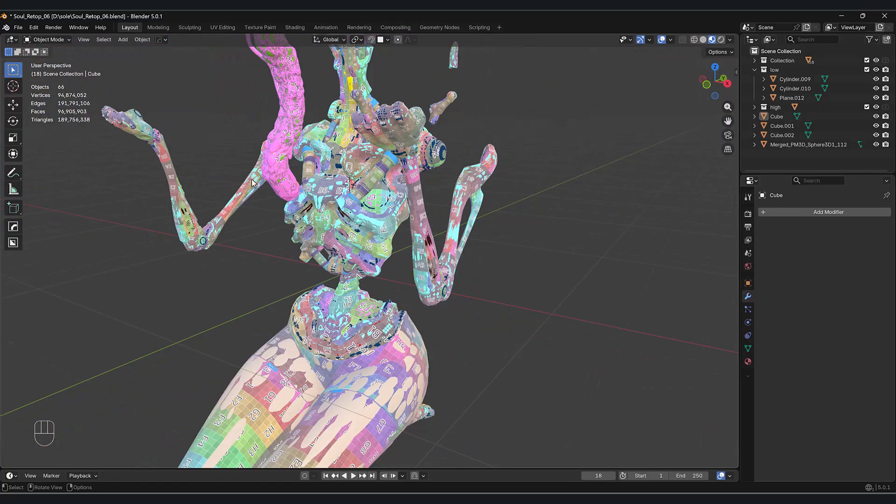
shift+middle_drag(374, 196, 375, 215)
scroll(355, 219, down, 2)
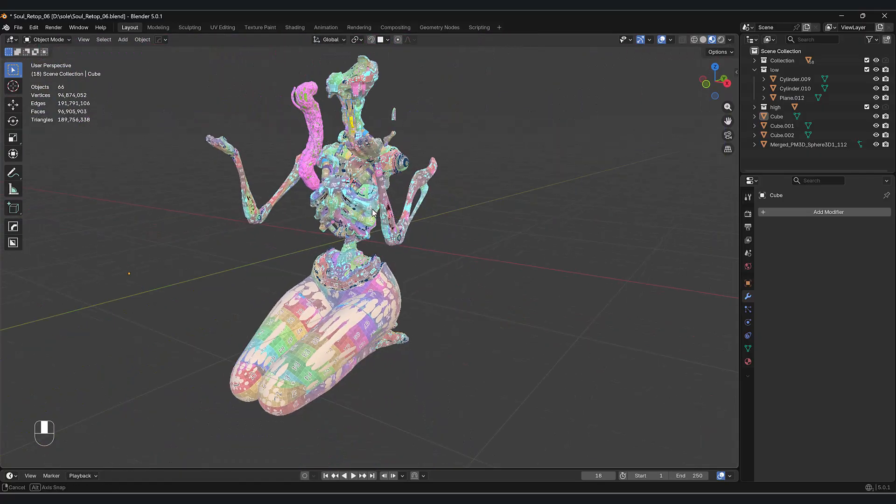
Step: Select all objects, review the scene's vertex, face and triangle statistics, and clear the selection
key(a)
scroll(159, 161, up, 2)
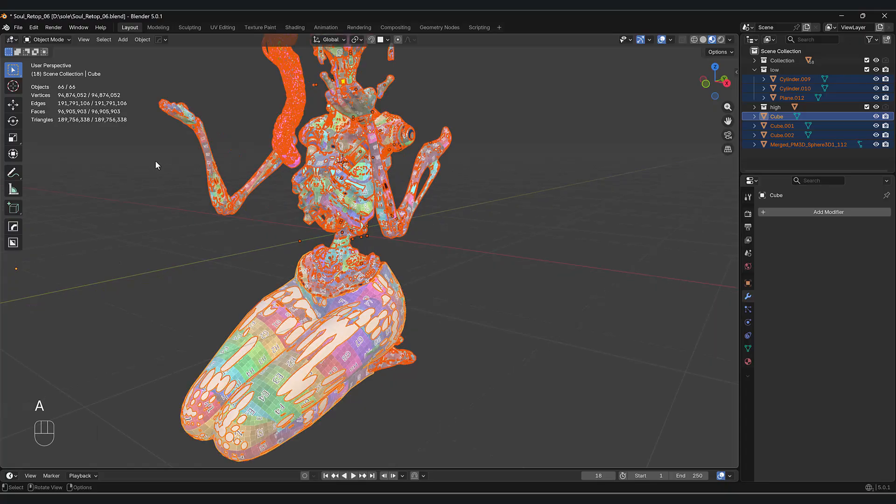
shift+middle_drag(156, 160, 164, 154)
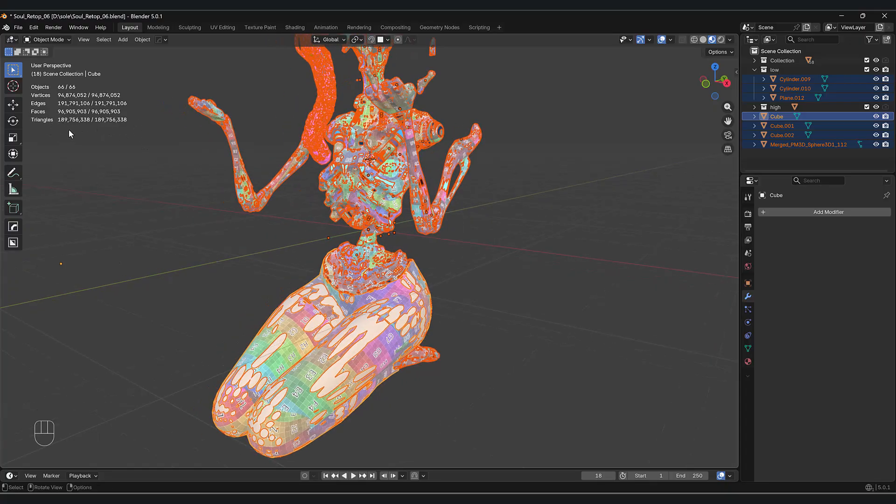
shift+middle_drag(309, 250, 396, 259)
scroll(323, 271, down, 1)
scroll(327, 267, up, 1)
scroll(341, 266, down, 1)
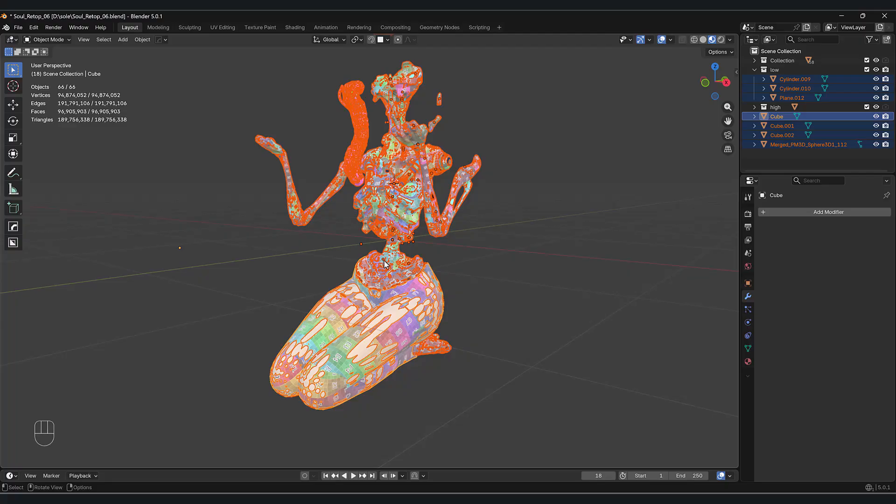
shift+middle_drag(385, 306, 492, 306)
scroll(494, 295, up, 2)
scroll(493, 296, down, 1)
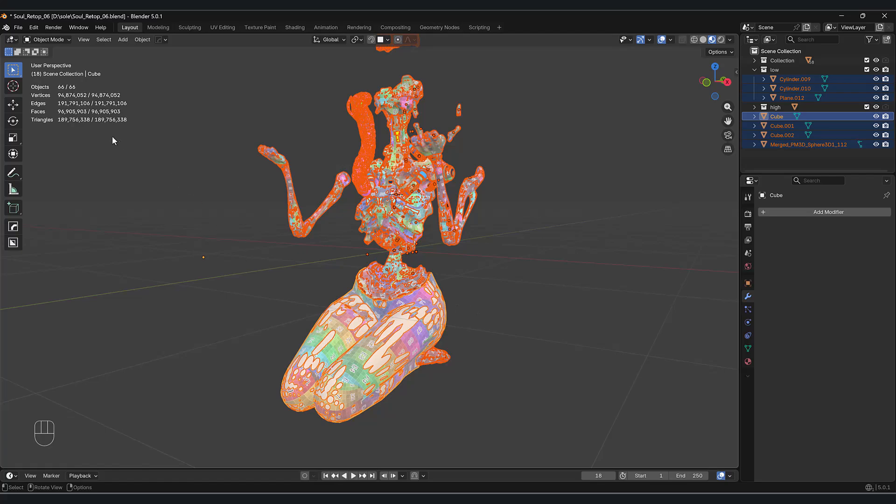
middle_drag(412, 224, 406, 241)
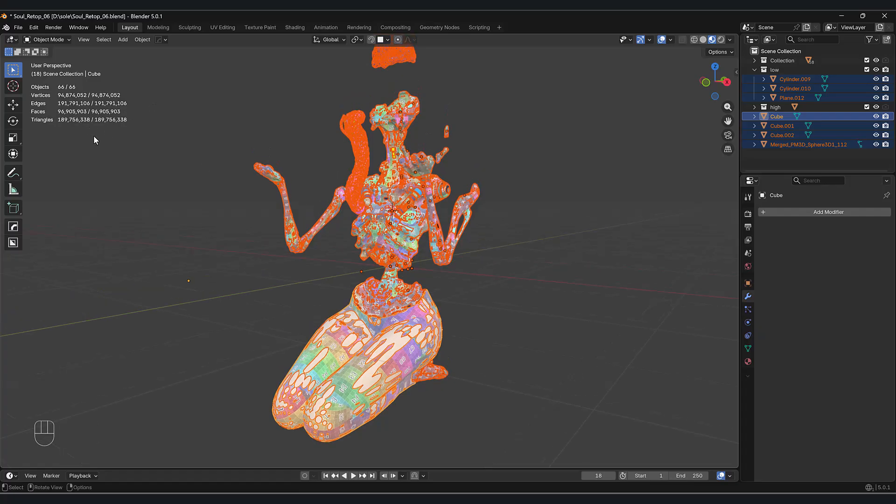
middle_drag(141, 153, 139, 151)
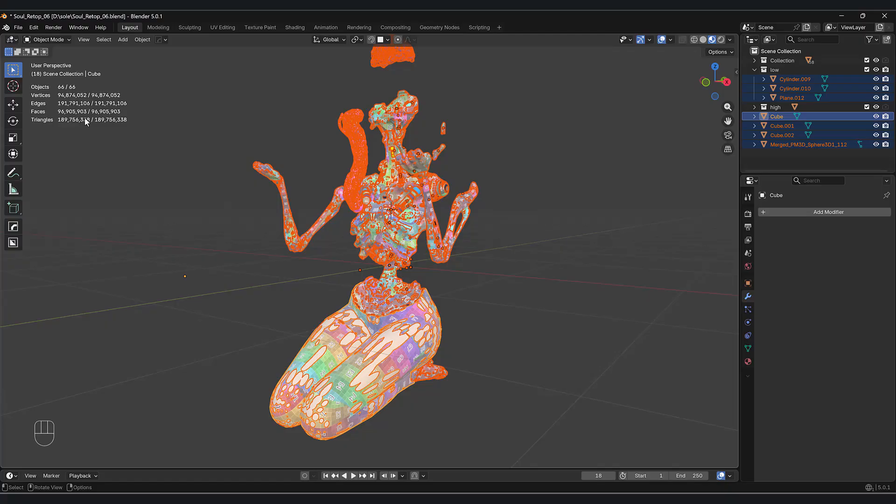
shift+middle_drag(275, 228, 276, 234)
scroll(275, 233, down, 1)
middle_drag(359, 344, 348, 343)
scroll(384, 411, up, 1)
shift+middle_drag(438, 429, 409, 373)
click(426, 422)
Step: Select the low-poly thighs together with the low-poly pelvis piece, checking them with a cancelled trial move
scroll(385, 421, up, 1)
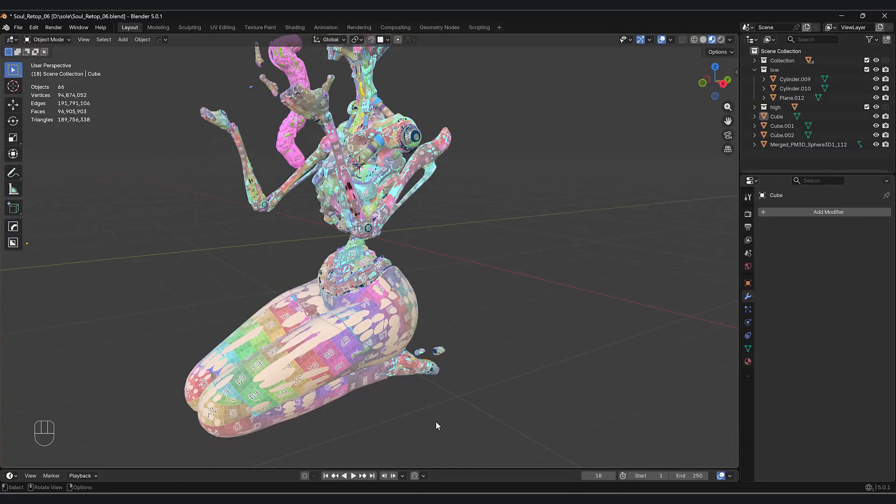
click(338, 368)
scroll(324, 273, up, 6)
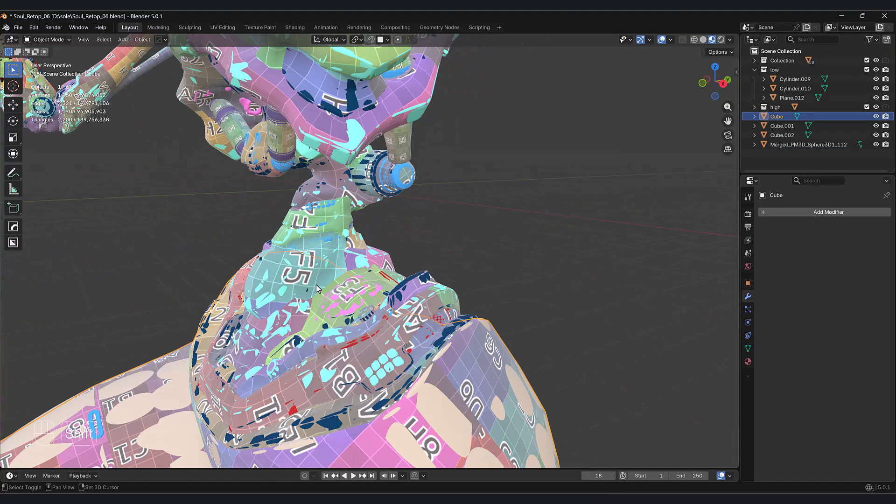
shift+click(320, 284)
scroll(322, 283, down, 4)
key(g)
right_click(541, 207)
scroll(334, 187, down, 3)
scroll(350, 99, up, 6)
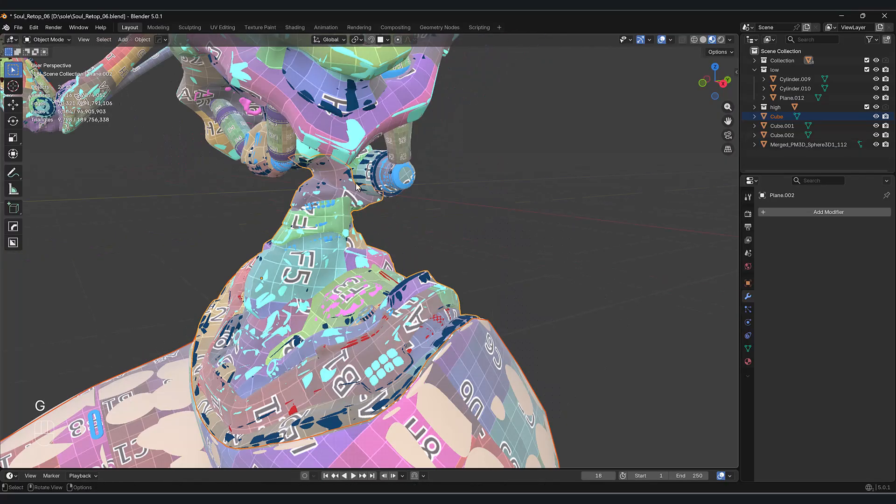
Step: Add the low-poly torso and the bent arm piece to the selection, checking them with a cancelled trial move
shift+middle_drag(350, 107, 359, 203)
shift+click(349, 195)
shift+click(150, 110)
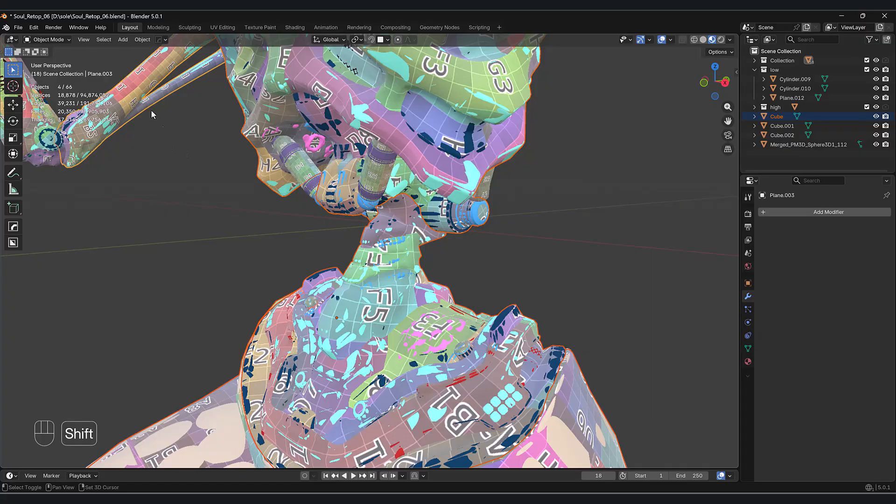
scroll(154, 114, down, 5)
key(g)
right_click(408, 208)
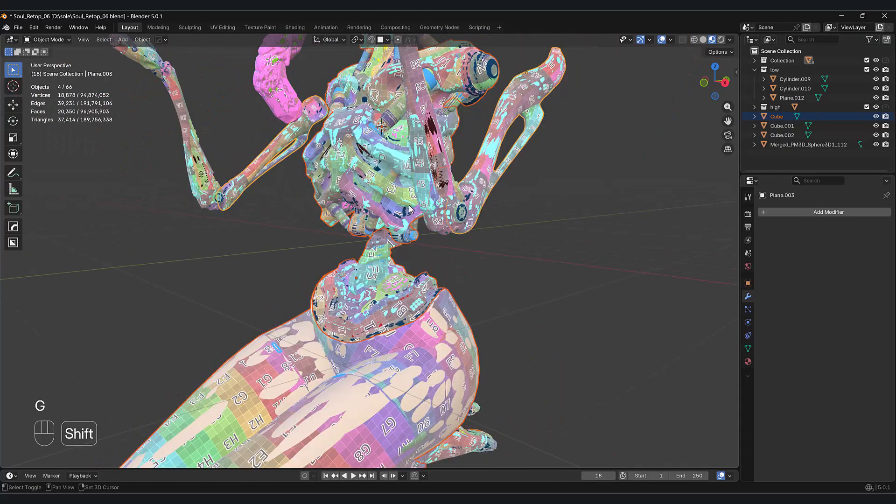
Step: Add the low-poly raised forearm to the selection and copy the five selected low-poly pieces
shift+click(423, 173)
key(g)
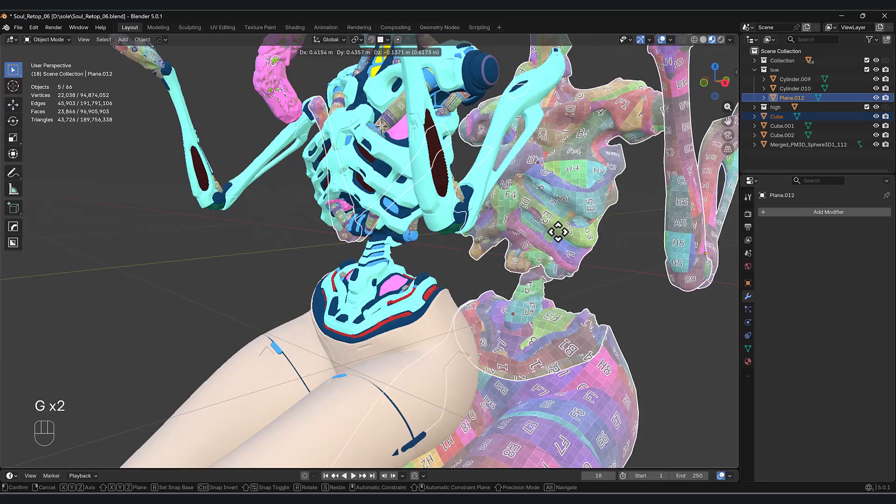
right_click(391, 235)
scroll(389, 235, down, 2)
key(g)
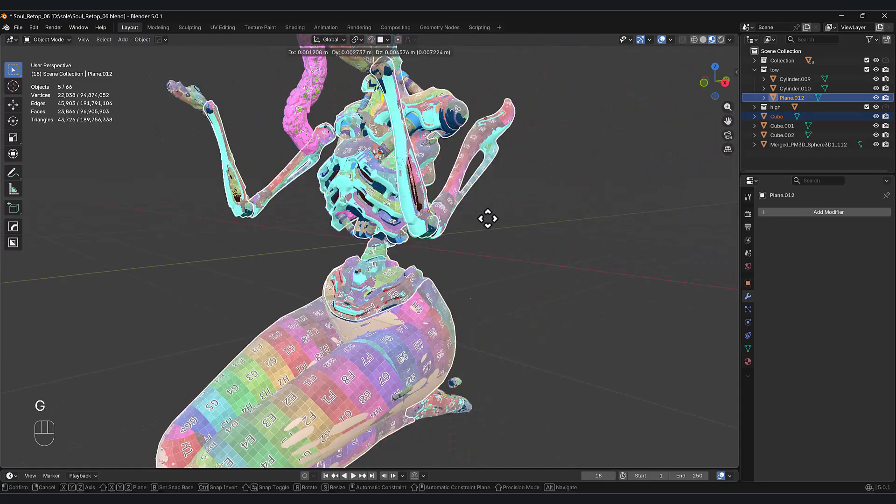
right_click(480, 265)
middle_drag(467, 275, 461, 268)
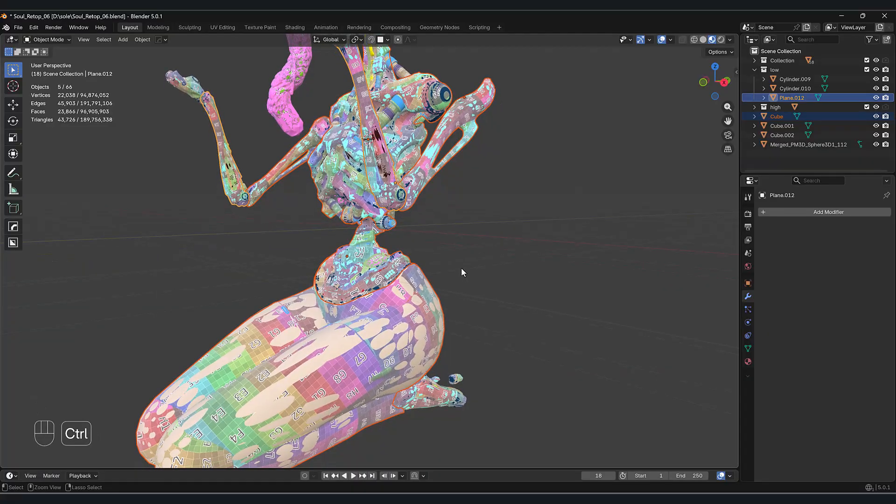
key(ctrl+c)
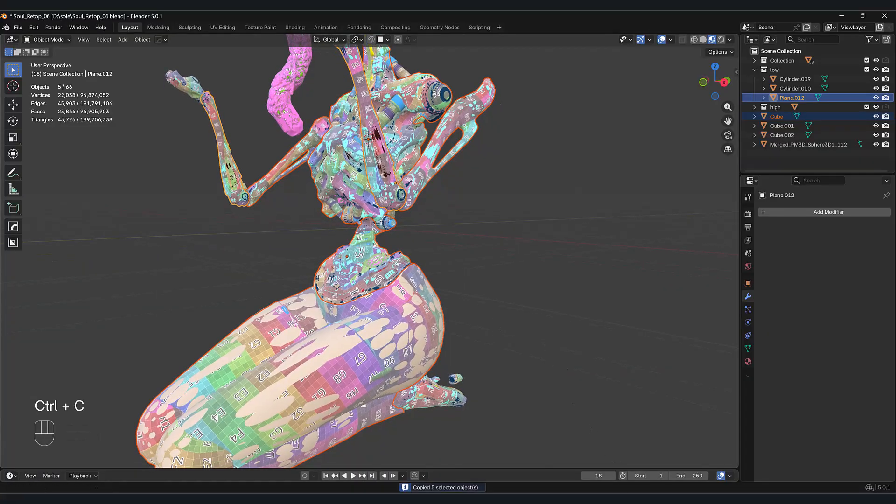
Step: Switch to the new unsaved Blender scene, delete its default camera, cube and light, and paste the five copied pieces
click(650, 472)
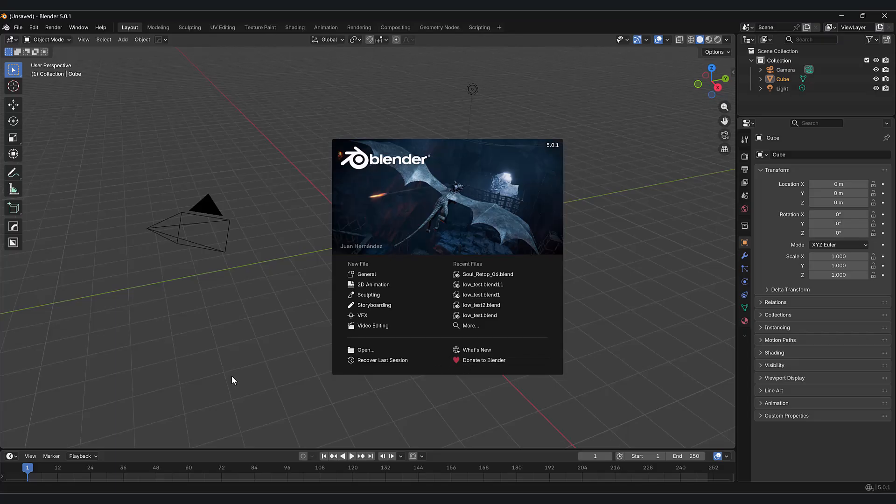
click(114, 393)
drag(114, 393, 628, 85)
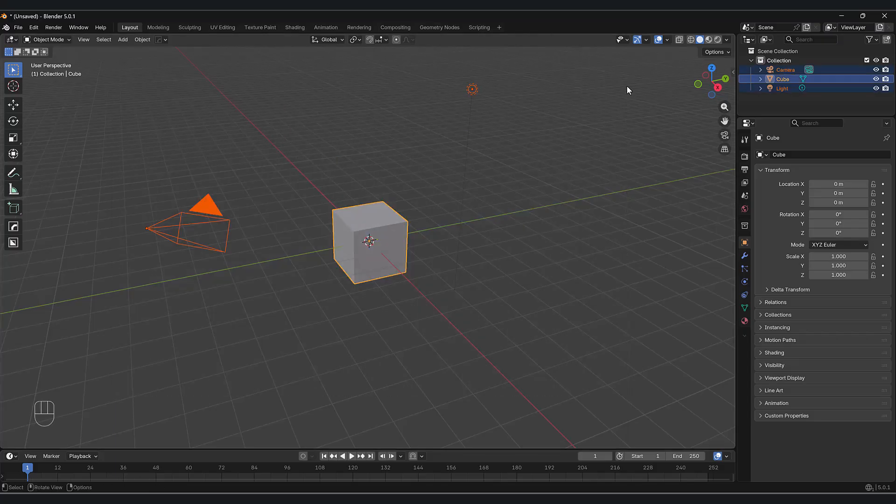
key(Delete)
key(ctrl+v)
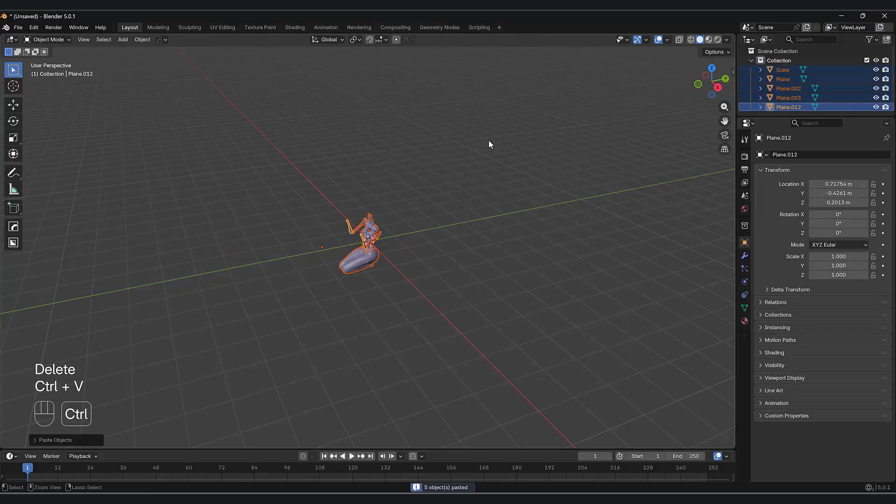
Step: Inspect the pasted figure in the new scene, picking out the thigh and pelvis pieces
scroll(379, 234, up, 5)
click(413, 326)
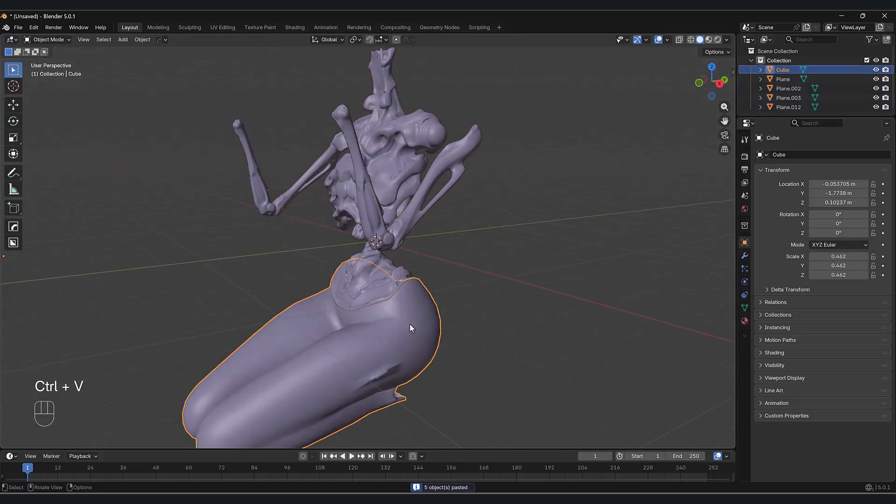
click(376, 288)
scroll(536, 342, down, 3)
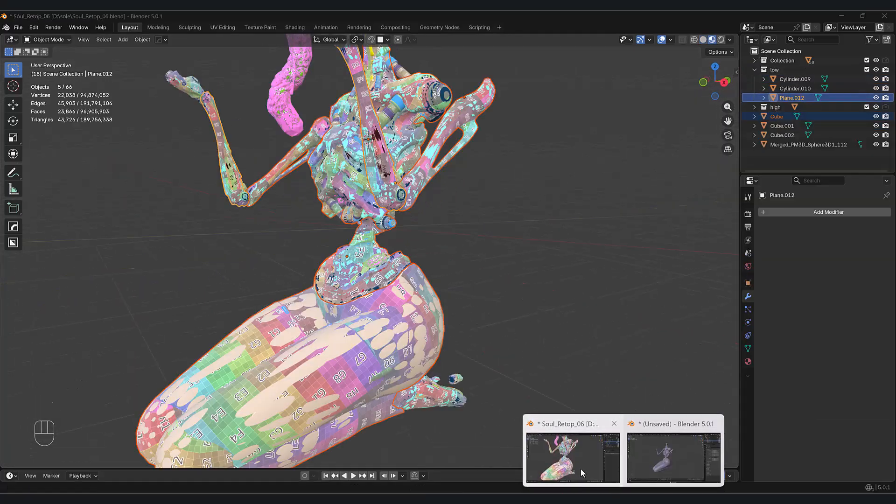
Step: Return to the Soul_Retop_06 file and hide the five low-poly pieces that were copied
click(581, 469)
middle_drag(513, 345, 385, 340)
key(h)
scroll(412, 295, up, 5)
scroll(412, 297, up, 3)
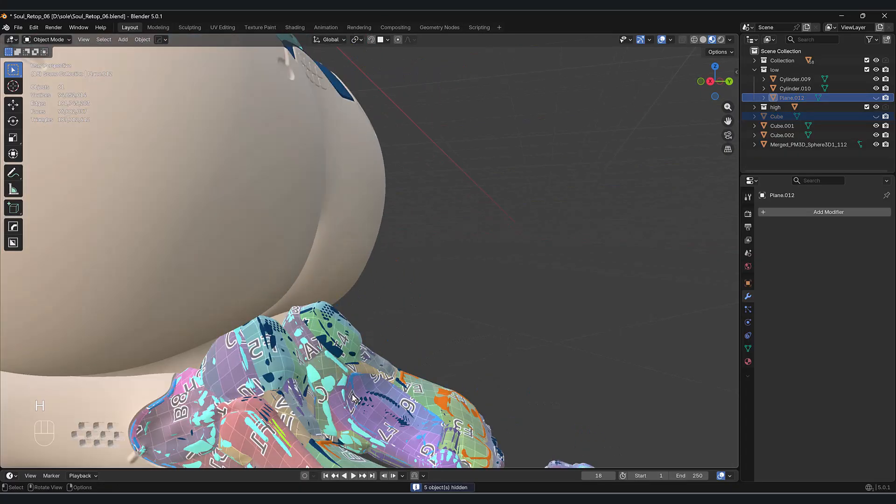
Step: Select the foot and the two small detached pieces beside it, copy them, and check the selection with a cancelled trial move
click(379, 427)
shift+middle_drag(380, 427, 294, 316)
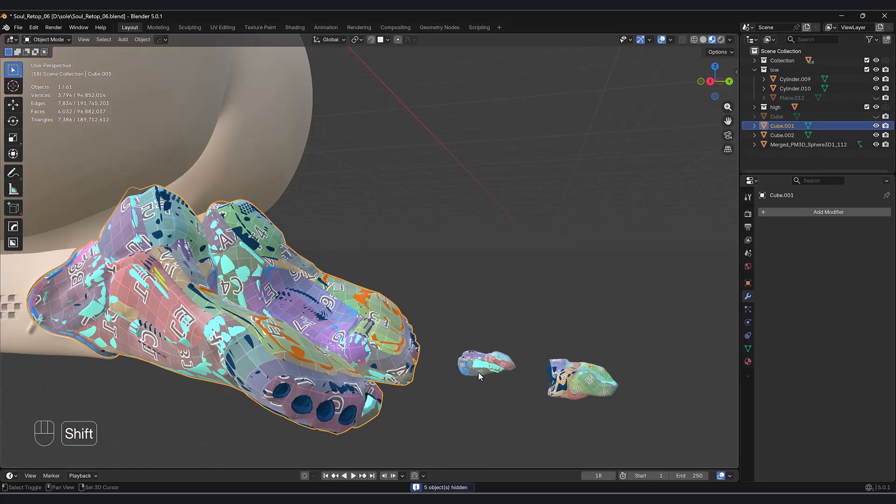
shift+click(478, 372)
shift+click(573, 382)
scroll(460, 357, down, 2)
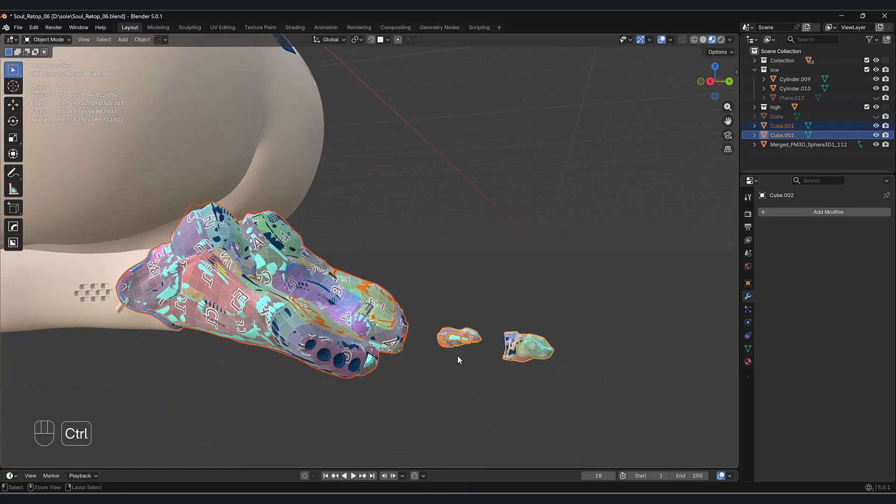
key(ctrl+c)
key(g)
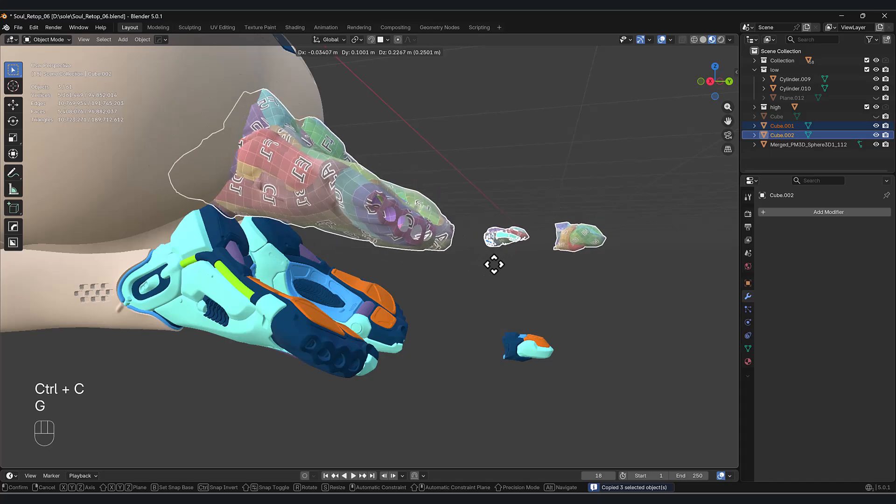
right_click(509, 342)
Step: Select only the low-poly object covering the two small detached foot pieces and check it with a cancelled trial move
scroll(497, 347, up, 5)
shift+middle_drag(489, 348, 392, 237)
click(496, 338)
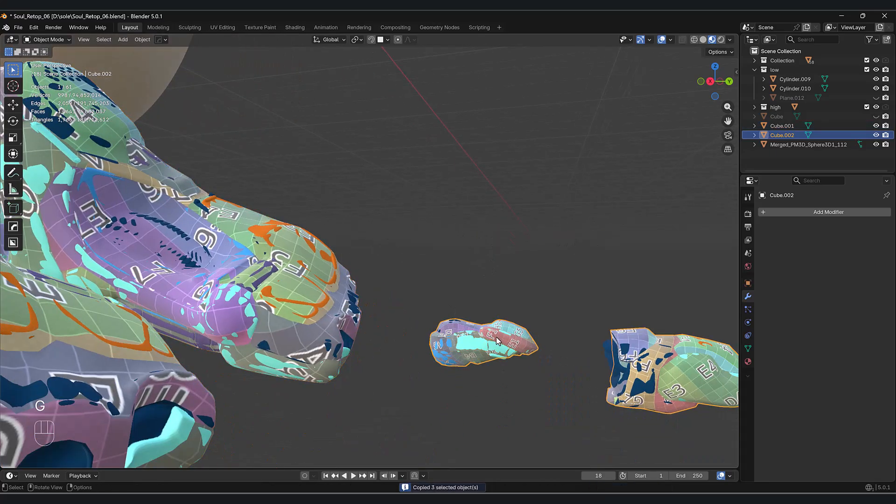
scroll(496, 340, down, 2)
key(g)
right_click(480, 256)
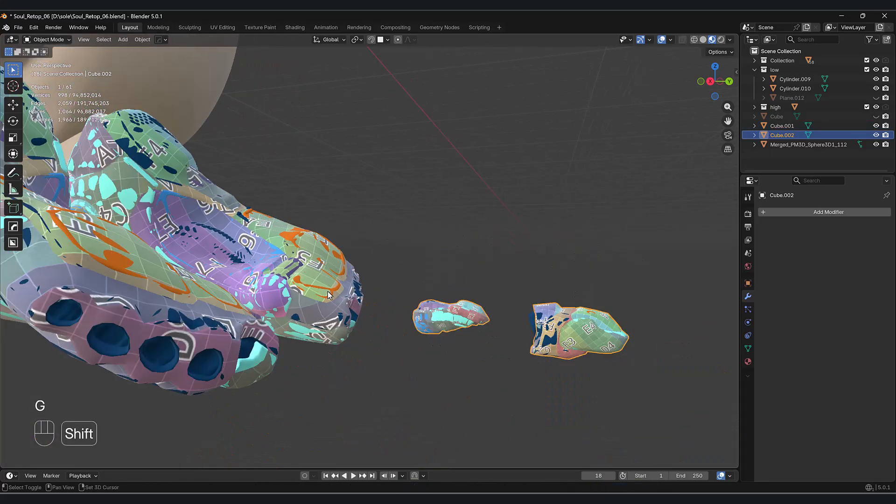
Step: Add the low-poly foot to the selection, check it with a cancelled trial move, and copy both objects
shift+click(315, 308)
scroll(236, 354, down, 3)
key(g)
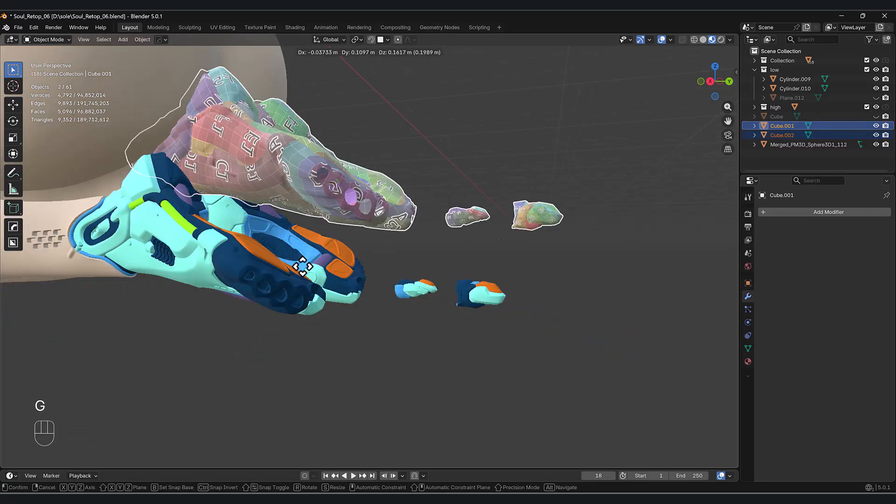
right_click(377, 271)
key(ctrl+c)
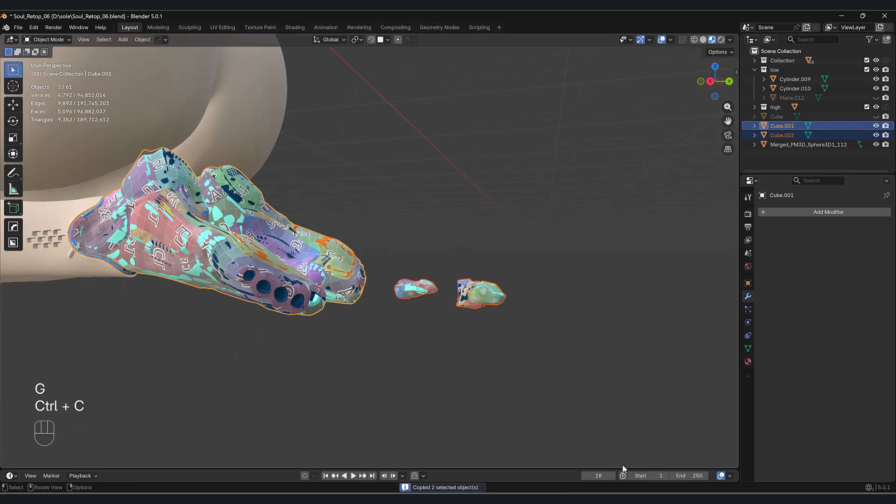
Step: Switch to the unsaved low-poly scene and paste the copied foot and detached foot pieces
click(640, 471)
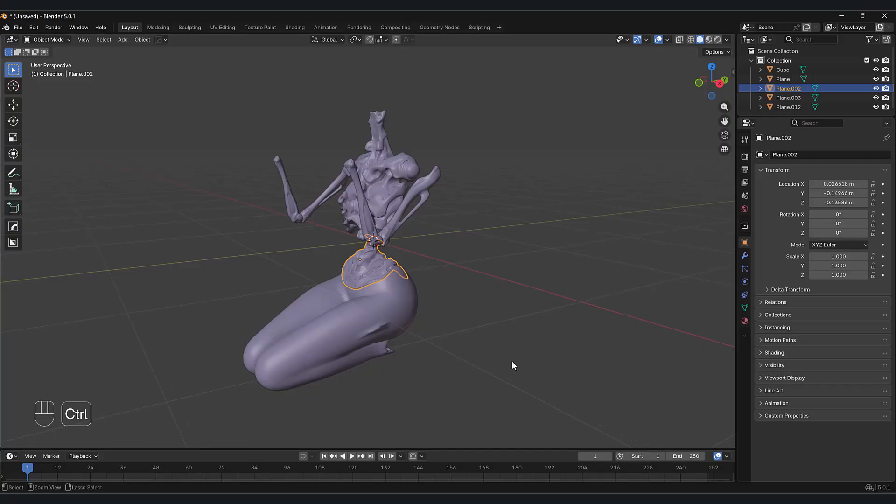
key(ctrl+v)
middle_drag(525, 380, 536, 380)
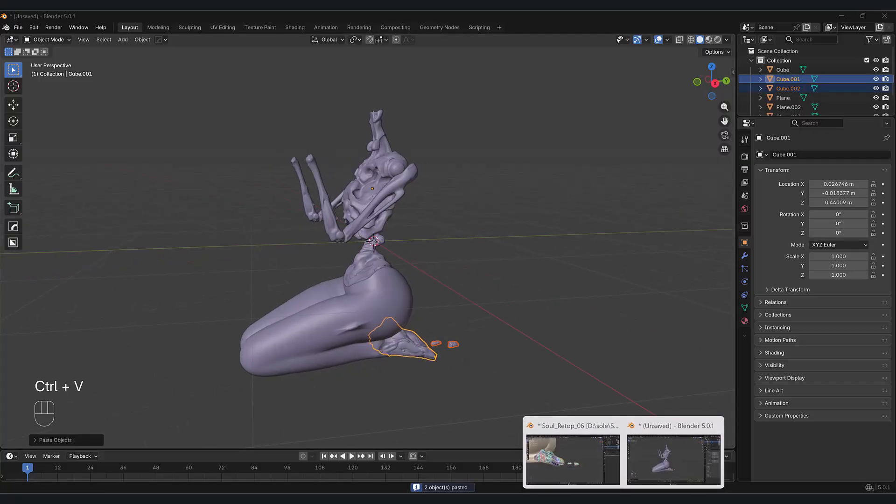
Step: Return to the Soul_Retop_06 file and hide the low-poly foot and detached pieces that were copied
click(594, 480)
key(h)
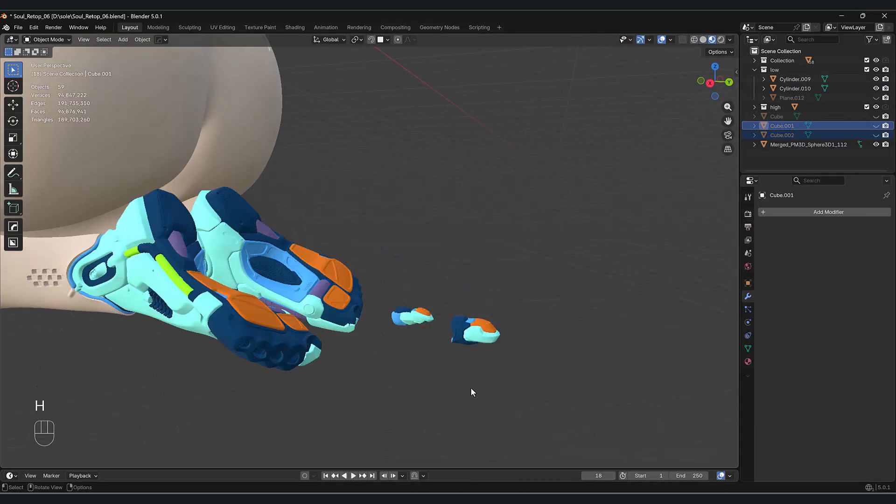
shift+middle_drag(468, 390, 488, 392)
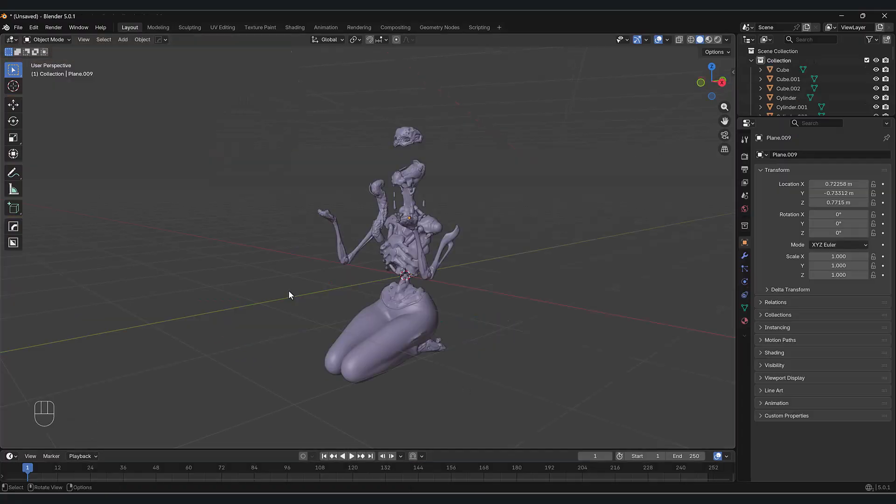
Step: Back in the Soul_Retop_06 file, select all remaining visible high-poly pieces, check them with a cancelled trial move, and copy them
middle_drag(290, 292, 247, 364)
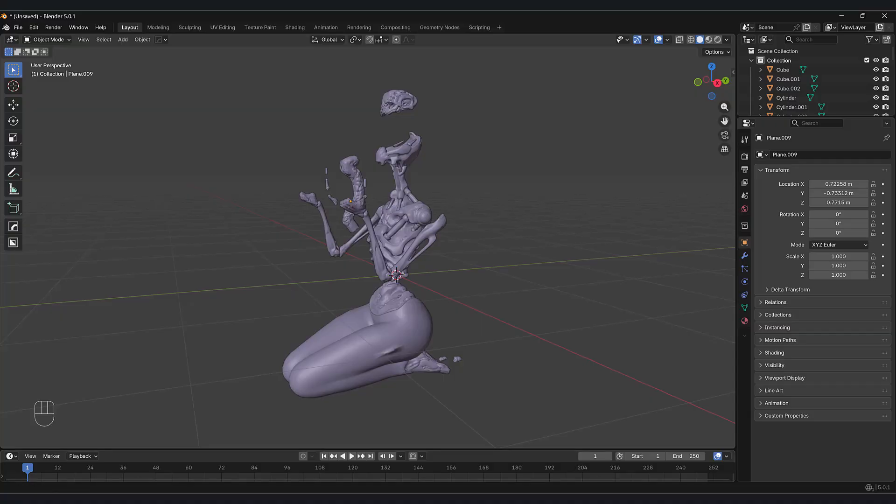
click(623, 499)
click(494, 460)
middle_drag(463, 373, 488, 358)
key(a)
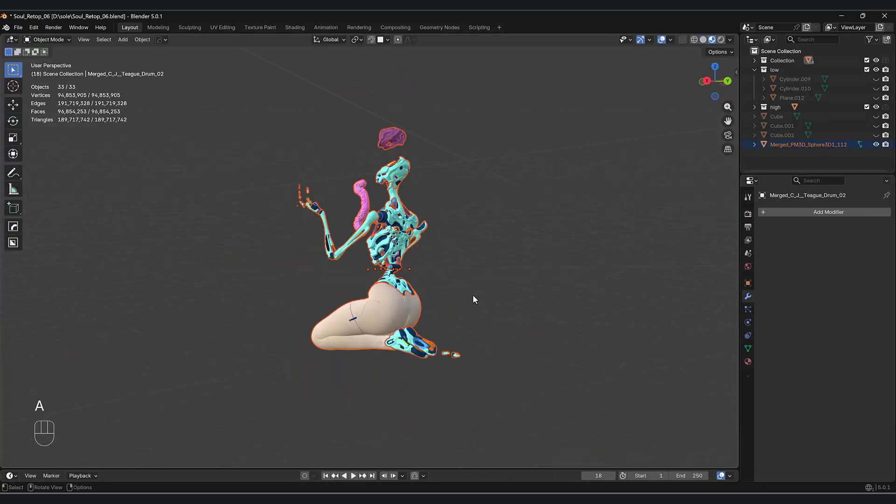
scroll(473, 294, up, 1)
click(503, 225)
drag(548, 99, 368, 367)
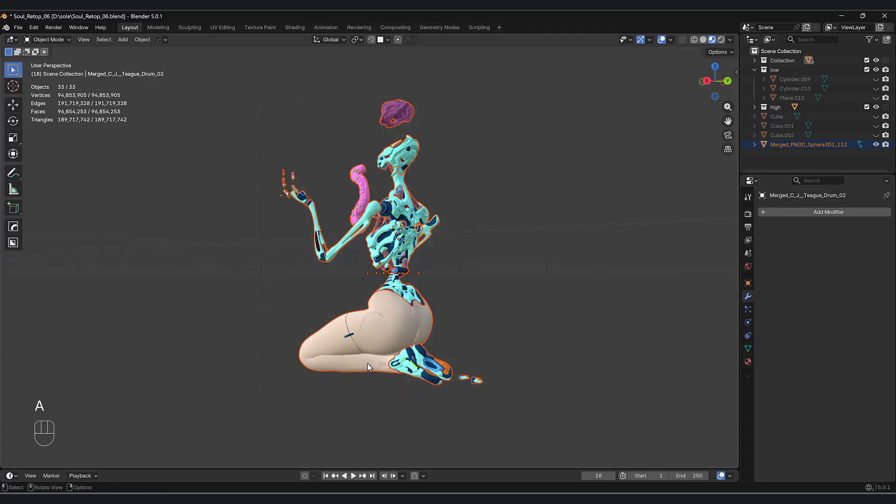
key(g)
right_click(390, 318)
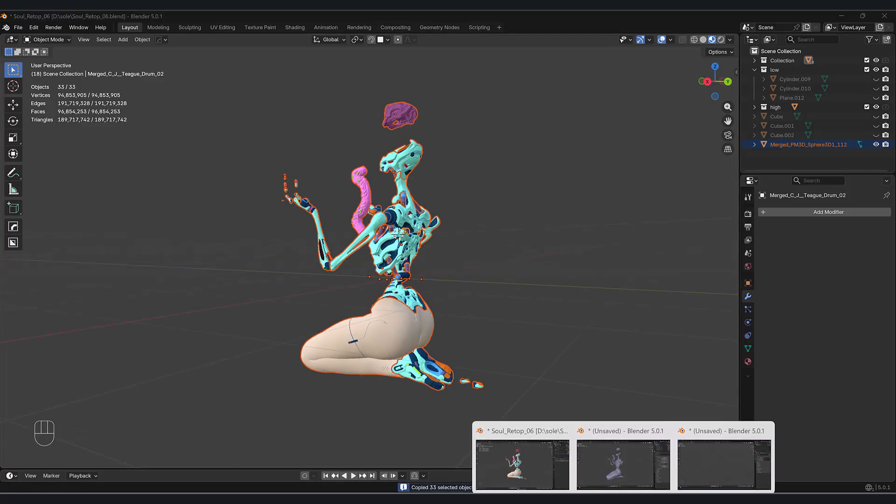
Step: Switch to the second, empty unsaved Blender scene and paste the copied high-poly pieces
click(713, 466)
middle_drag(417, 269, 427, 259)
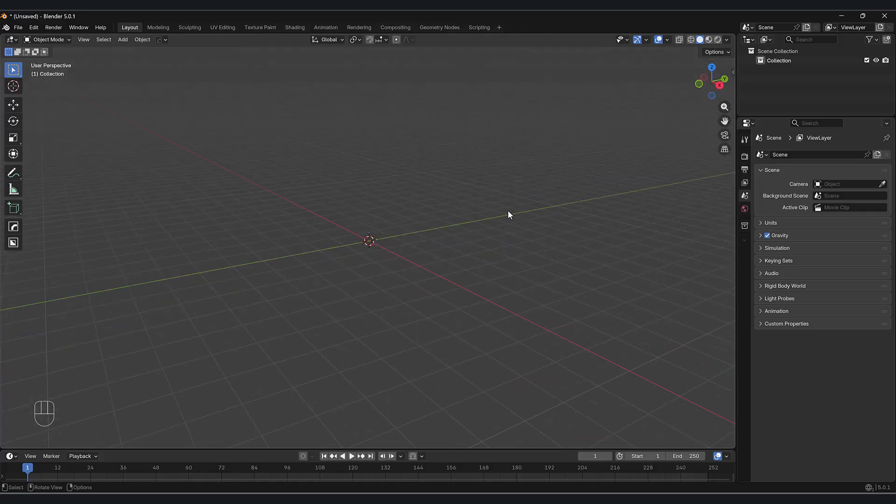
key(ctrl)
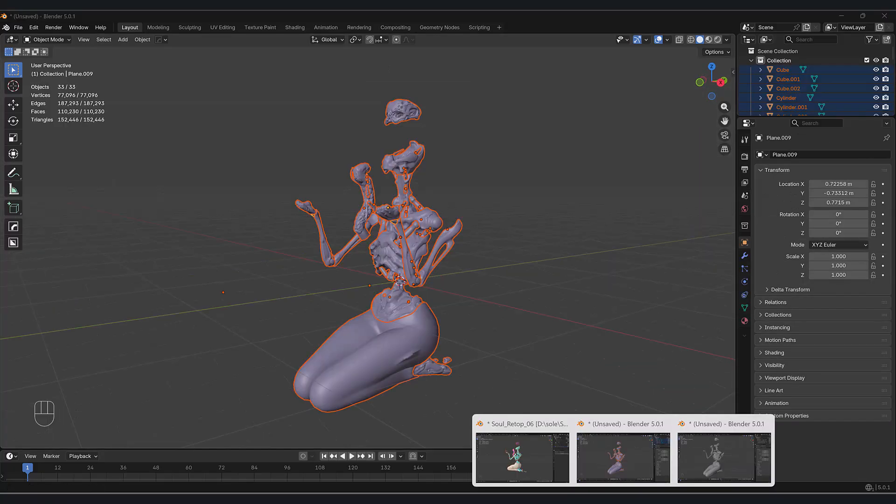
Step: Save the unsaved scene holding the low-poly figure as Low_Bake in the D:\sole\Baking folder
click(509, 468)
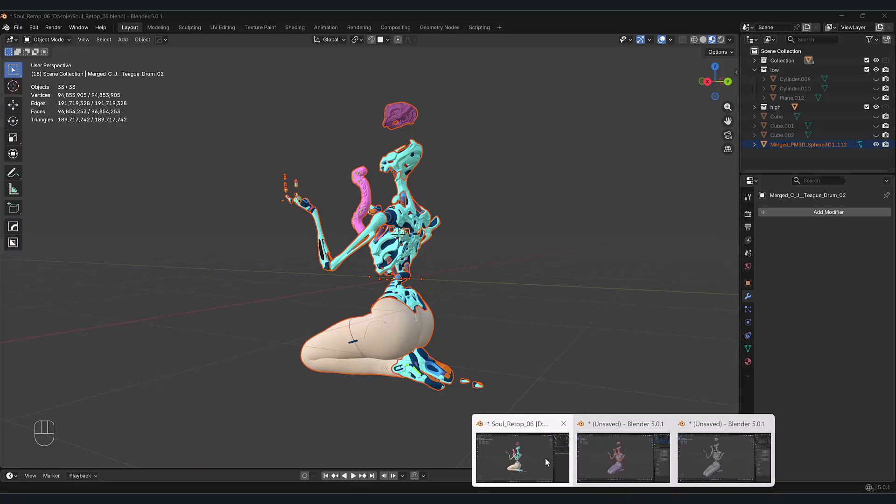
click(619, 457)
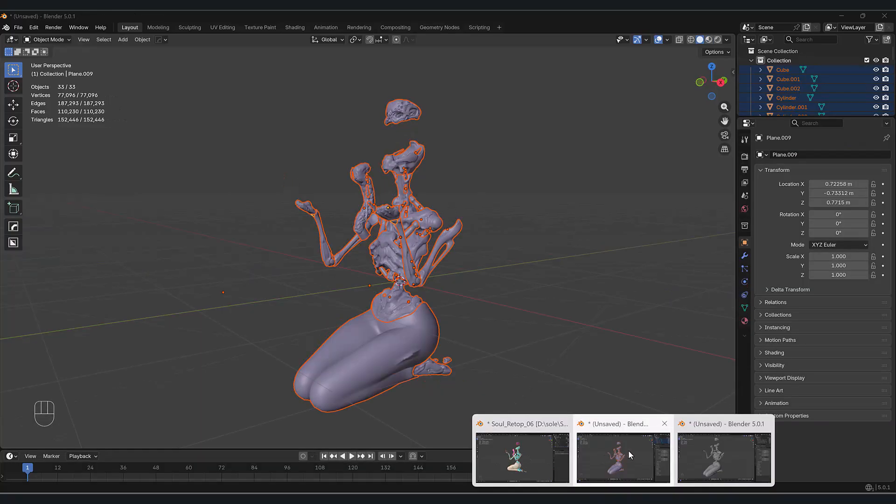
mouse_move(730, 450)
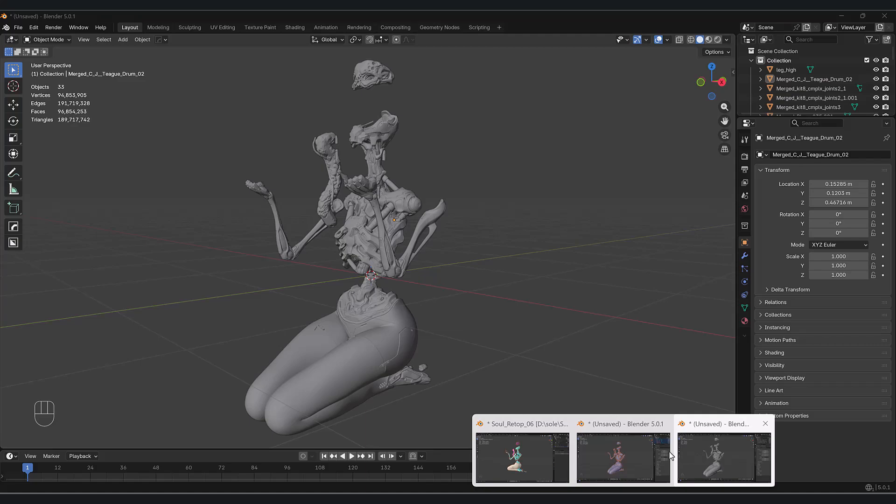
click(635, 452)
middle_drag(444, 335, 446, 326)
key(ctrl+s)
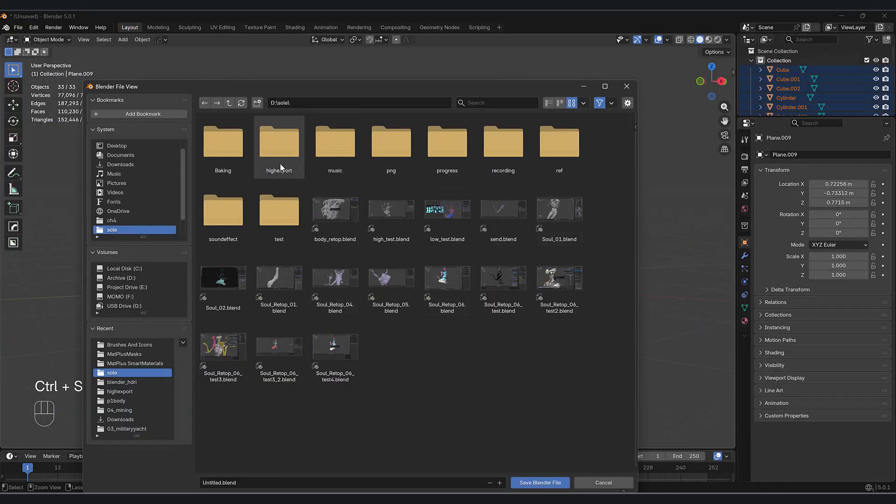
double_click(238, 146)
click(259, 480)
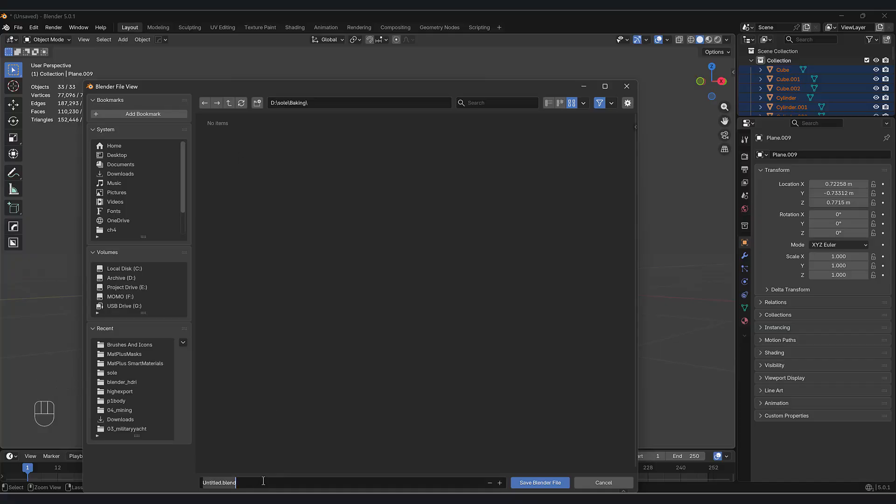
text(Low_Bake)
click(529, 485)
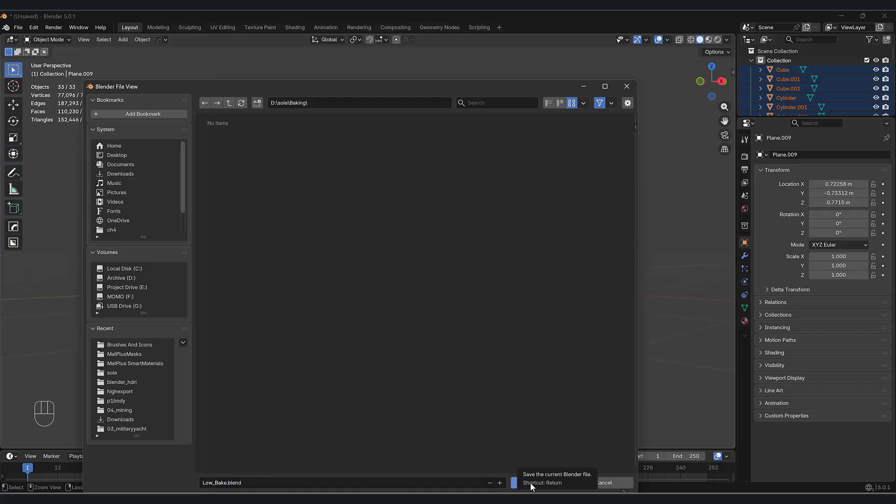
click(531, 485)
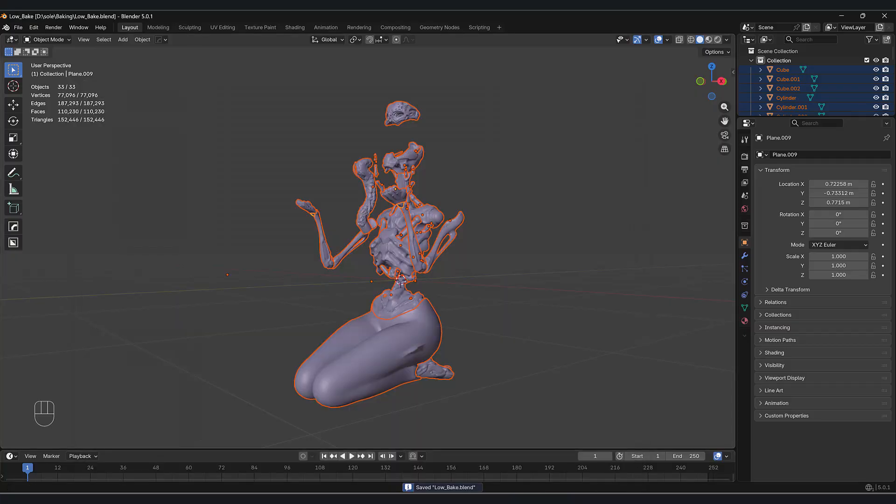
Step: Switch to the unsaved high-poly scene and save it as High_Bake in the D:\sole\Baking folder
mouse_move(623, 498)
click(725, 457)
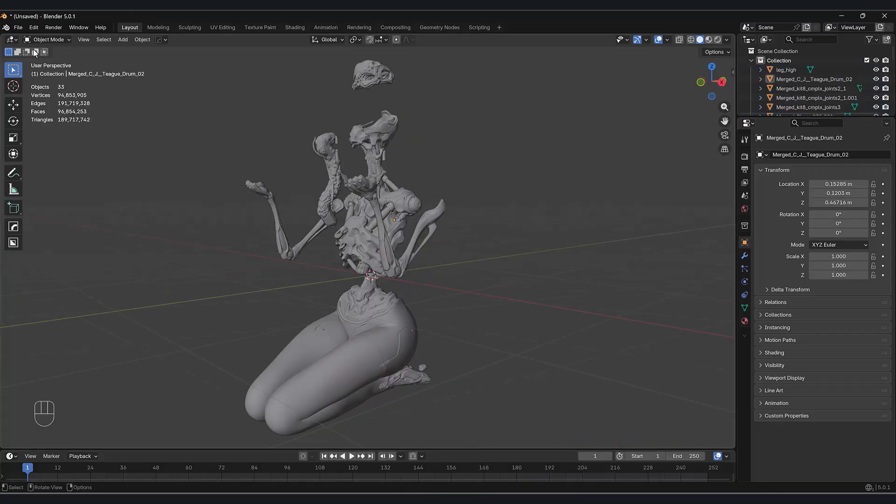
click(17, 28)
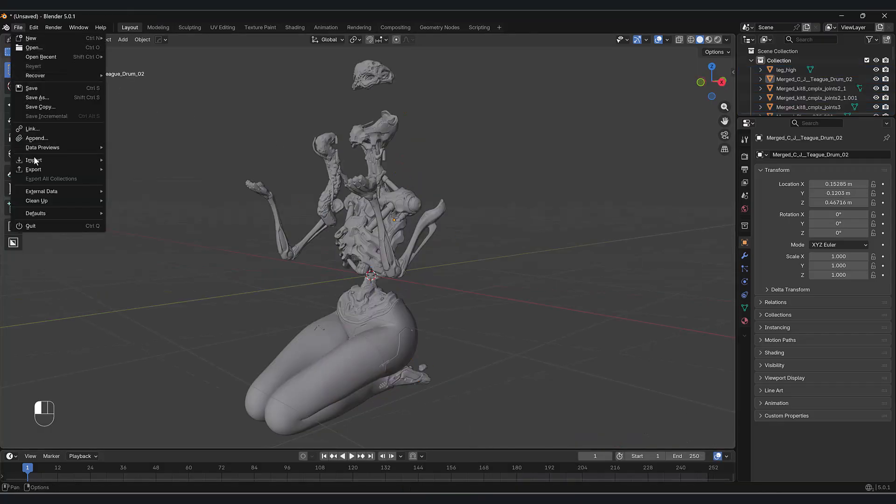
click(37, 93)
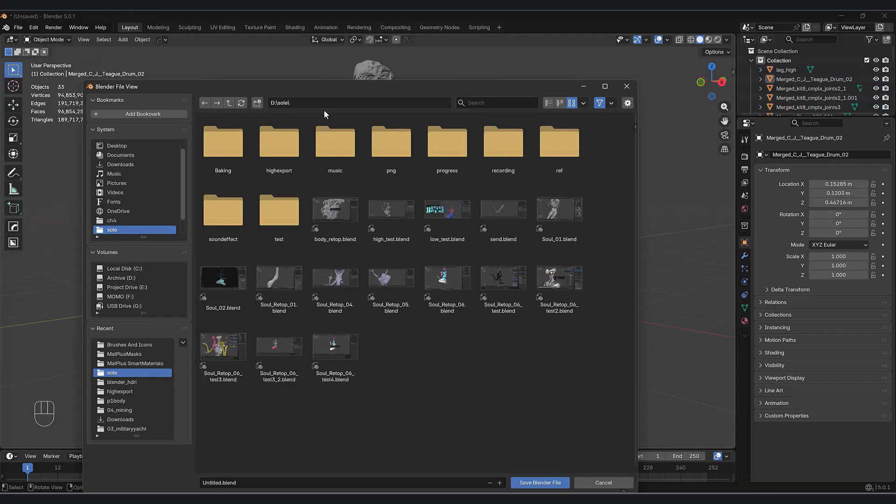
click(238, 147)
click(243, 481)
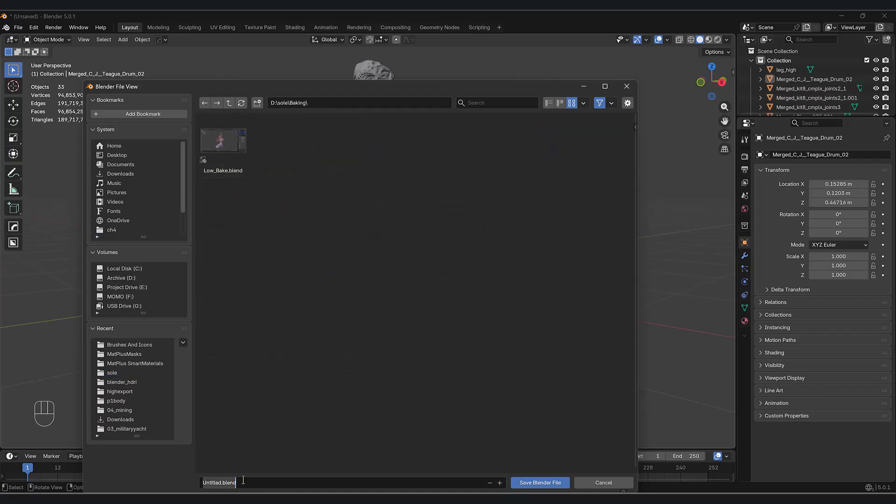
text(High_Bak)
click(540, 482)
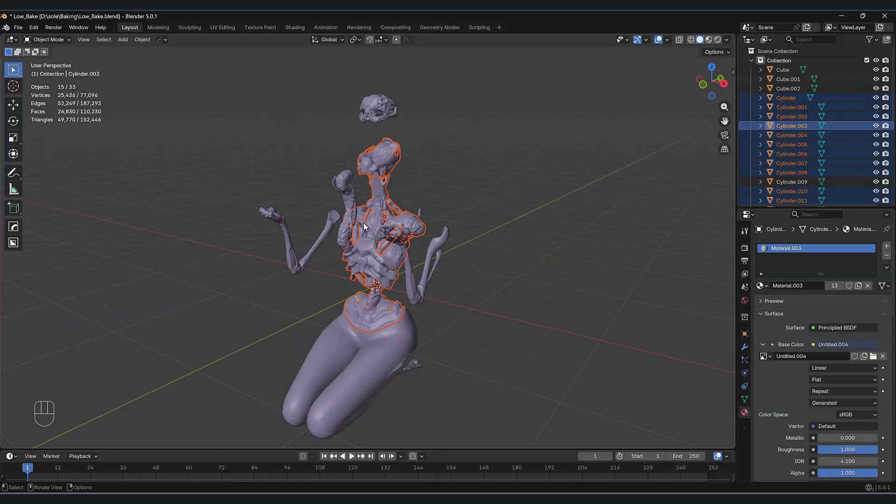
Step: In the Low_Bake scene, examine the selected head, torso and pelvis pieces sharing Material.003 with a cancelled trial move
shift+middle_drag(364, 226, 392, 224)
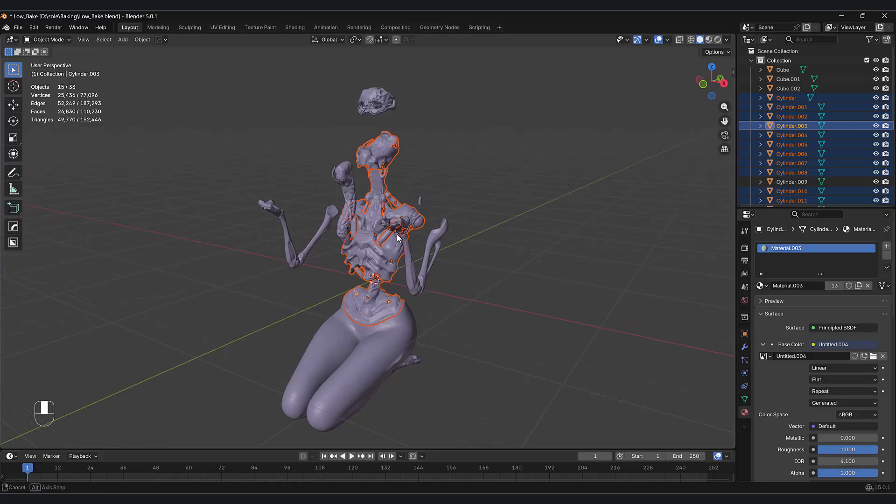
shift+middle_drag(488, 274, 433, 326)
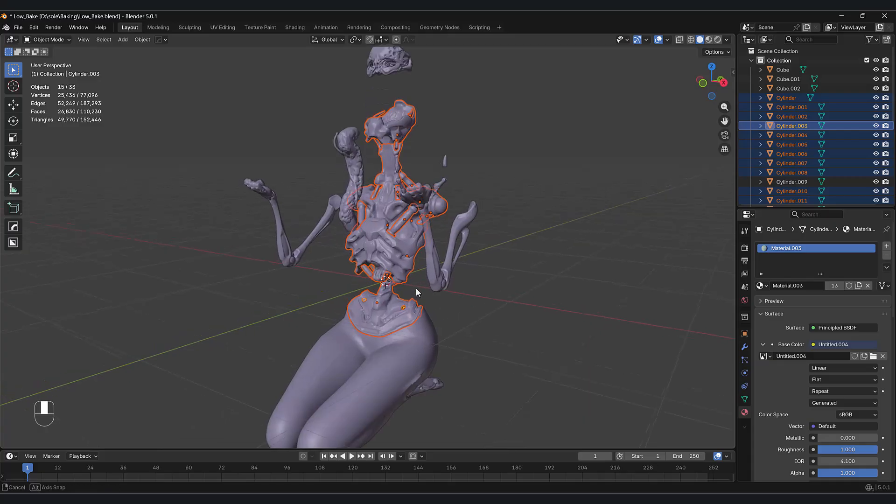
key(g)
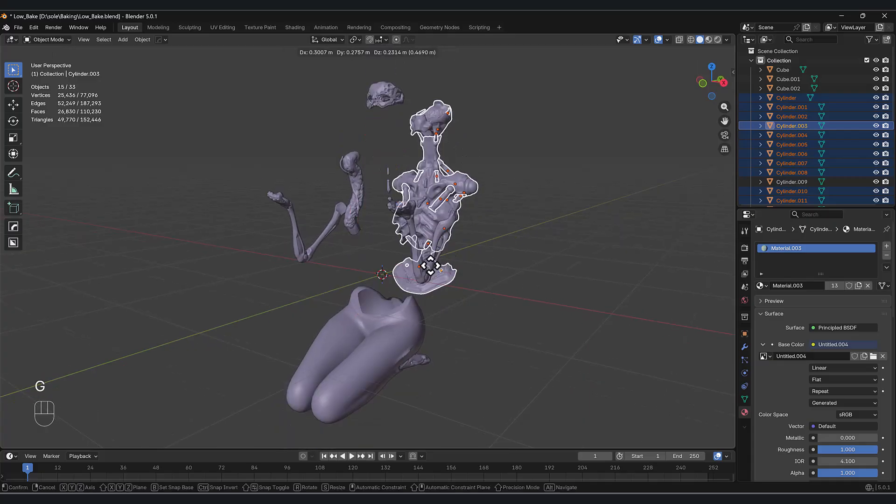
right_click(438, 263)
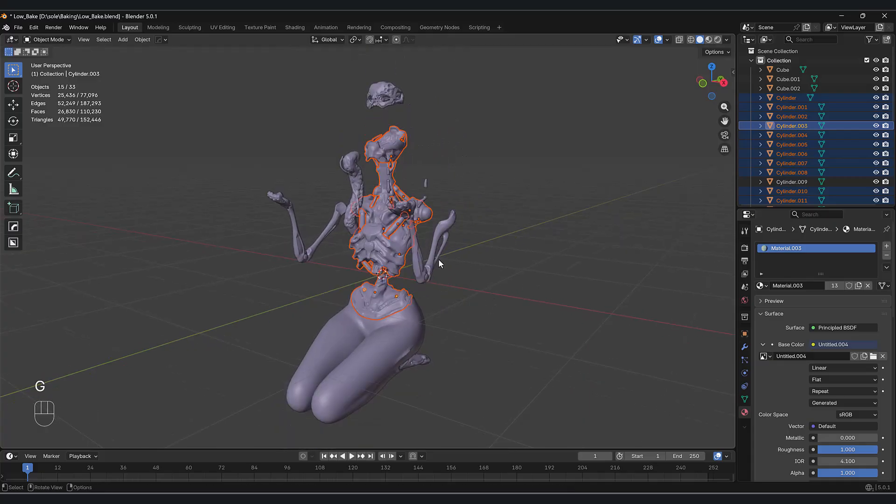
Step: Select the skull cap, the braided hanging piece and the legs together and check that group with a cancelled trial move
click(354, 179)
shift+click(384, 95)
shift+click(367, 379)
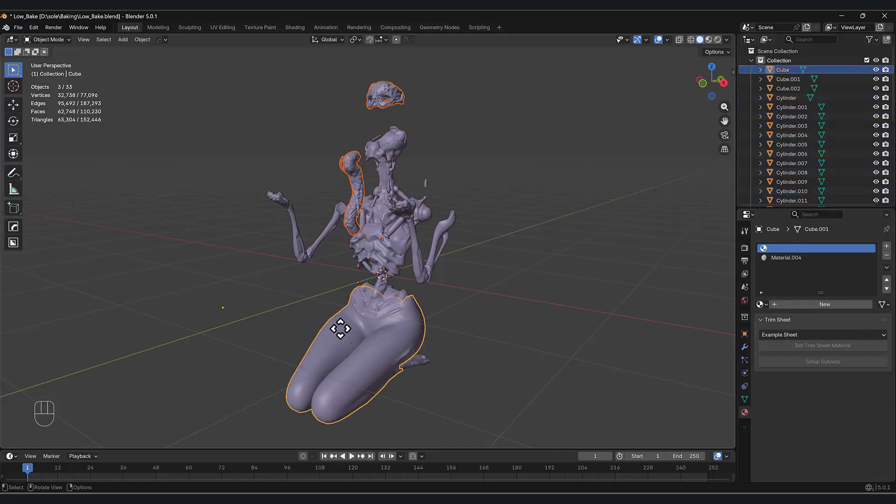
key(g)
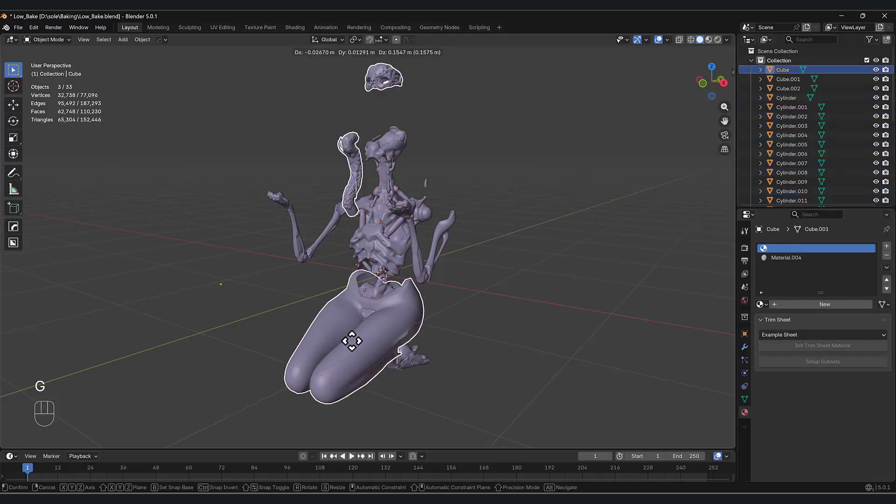
right_click(408, 341)
Step: Select both arms with the finger pieces, add the feet, and examine that group from several sides
middle_drag(430, 339, 466, 256)
drag(530, 160, 454, 278)
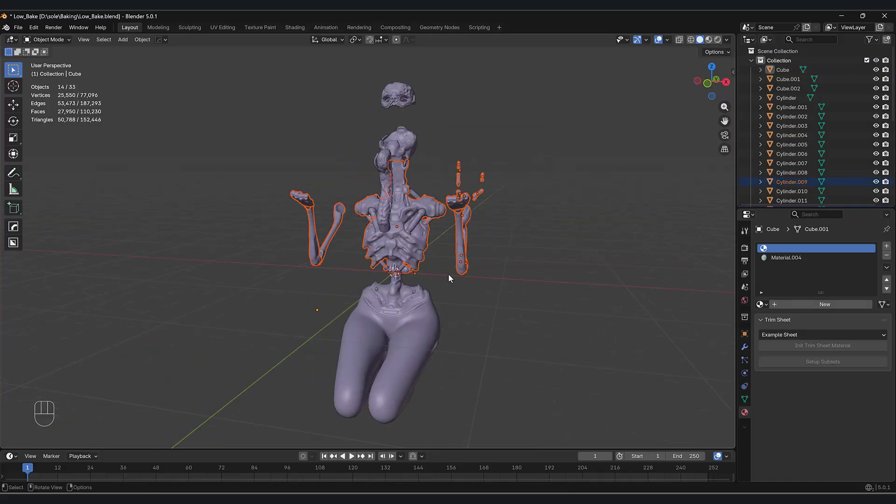
ctrl+drag(426, 228, 488, 284)
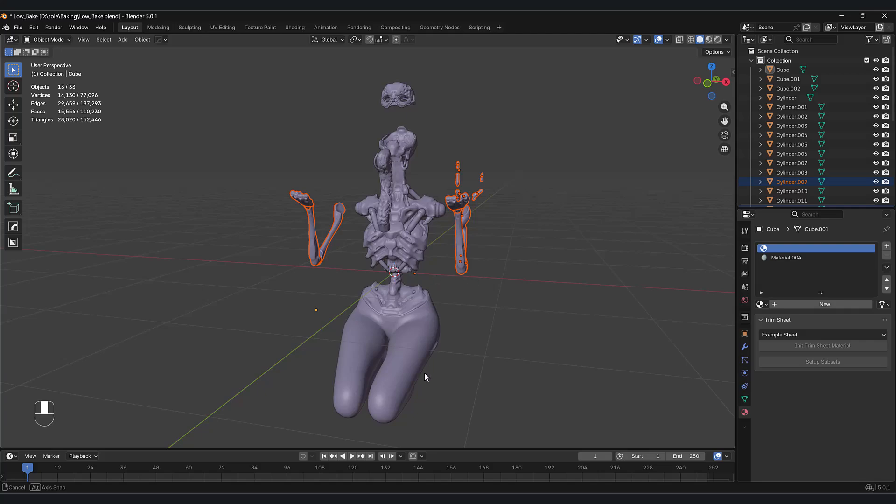
middle_drag(423, 363, 397, 390)
shift+drag(394, 383, 477, 326)
key(g)
scroll(265, 251, up, 2)
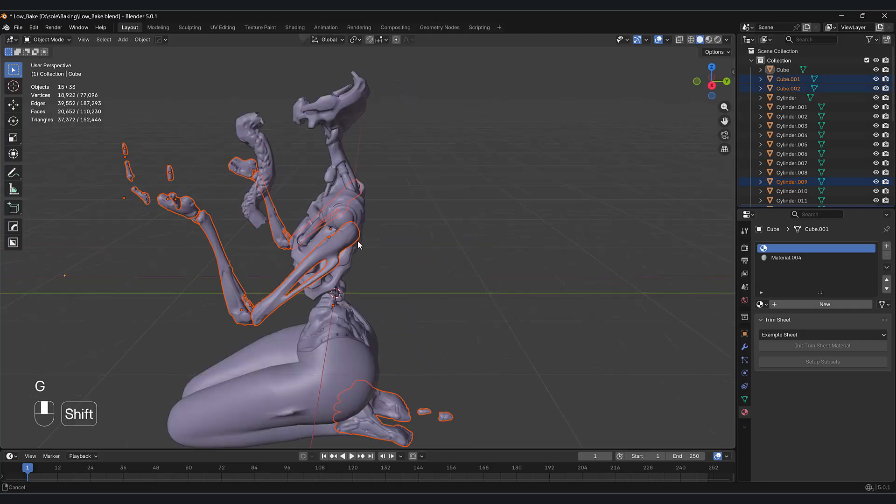
middle_drag(359, 245, 396, 239)
middle_drag(457, 243, 436, 255)
Step: Select the head, neck and torso pieces without the arms and examine them as a group
click(436, 253)
key(b)
drag(399, 288, 400, 287)
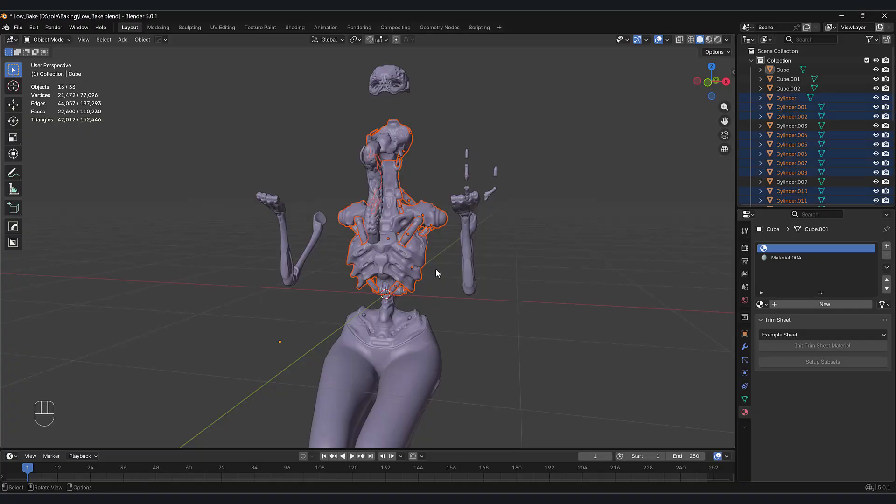
middle_drag(410, 301, 405, 351)
scroll(404, 351, down, 1)
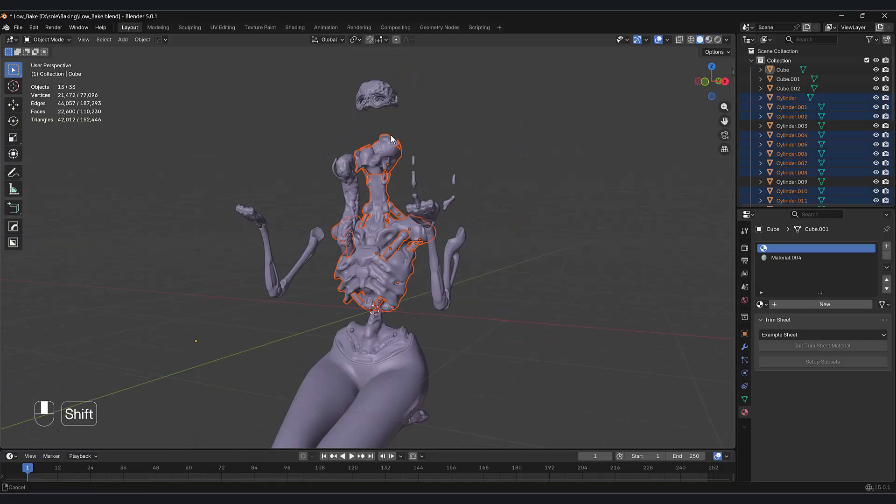
Step: Reselect the skull cap, braided piece and legs and examine them up close
shift+middle_drag(396, 156, 389, 100)
click(382, 56)
shift+click(359, 135)
shift+click(422, 349)
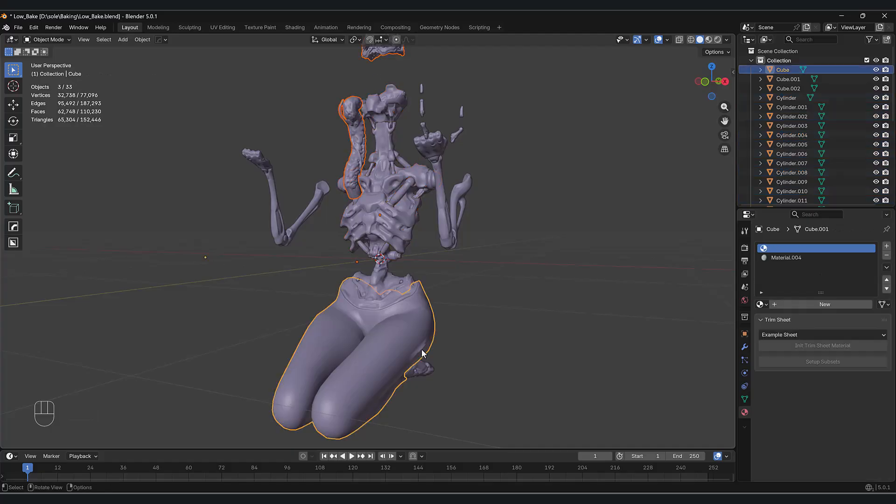
middle_drag(415, 368, 318, 114)
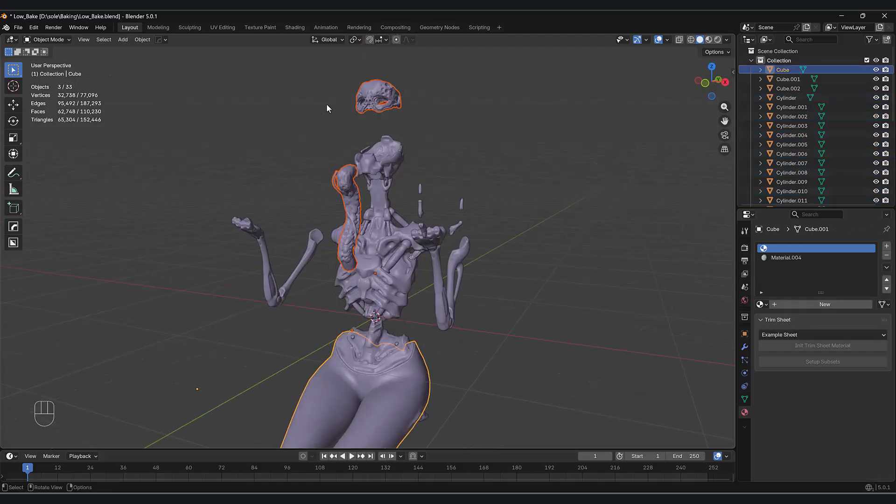
shift+middle_drag(227, 307, 354, 99)
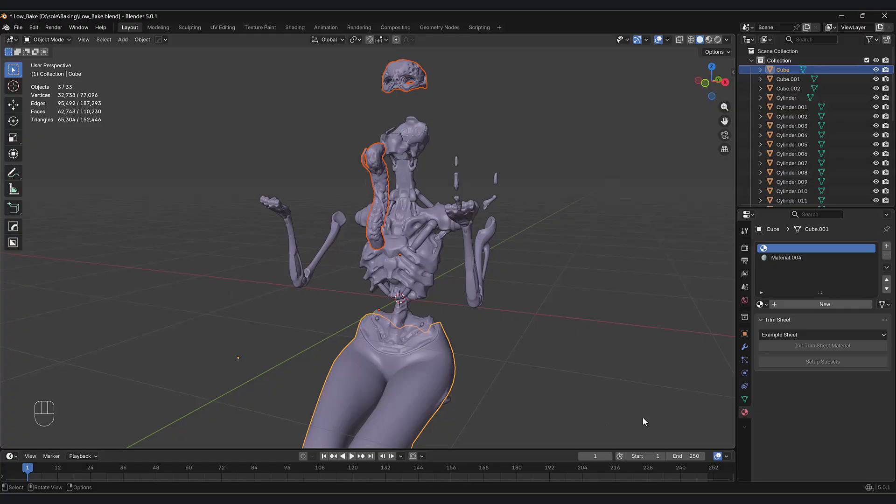
scroll(391, 210, up, 2)
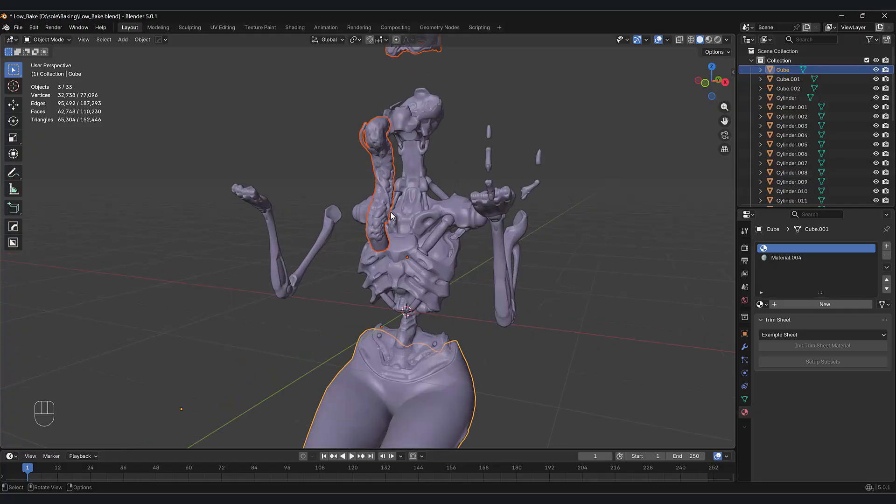
shift+middle_drag(391, 210, 368, 291)
shift+middle_drag(423, 65, 415, 200)
scroll(368, 163, up, 2)
scroll(382, 298, down, 1)
shift+middle_drag(377, 313, 405, 223)
mouse_move(383, 259)
middle_down()
mouse_move(396, 245)
mouse_move(374, 255)
mouse_move(378, 266)
middle_up()
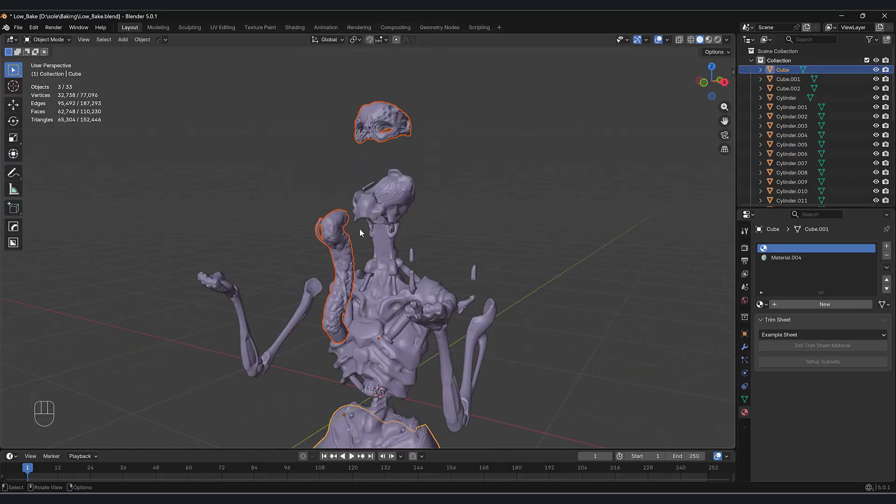
scroll(389, 217, up, 3)
middle_drag(398, 230, 394, 140)
scroll(423, 236, down, 3)
scroll(419, 306, up, 3)
scroll(384, 245, down, 4)
middle_drag(420, 168, 455, 175)
Step: Select both arms with their finger pieces and examine them from behind and from the front
drag(428, 216, 407, 249)
middle_drag(357, 295, 275, 319)
shift+middle_drag(268, 308, 465, 261)
scroll(434, 258, up, 2)
middle_drag(402, 257, 322, 243)
shift+middle_drag(371, 284, 408, 370)
scroll(461, 294, up, 2)
scroll(422, 341, up, 3)
mouse_move(421, 337)
shift+middle_down()
mouse_move(333, 318)
mouse_move(346, 304)
mouse_move(344, 334)
mouse_move(342, 326)
mouse_move(356, 343)
mouse_move(336, 350)
mouse_move(356, 316)
mouse_move(350, 348)
mouse_move(409, 330)
shift+middle_up()
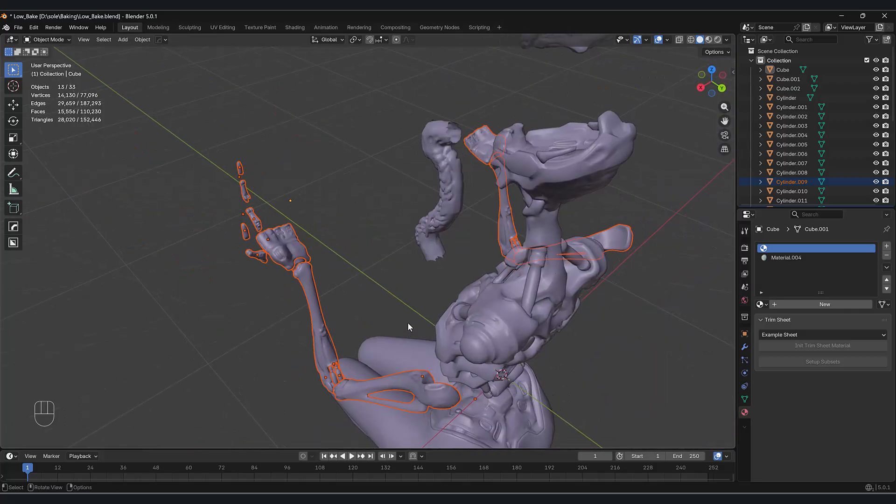
middle_drag(385, 295, 270, 123)
scroll(325, 298, up, 5)
scroll(342, 345, down, 5)
scroll(415, 292, up, 1)
middle_drag(416, 292, 378, 312)
middle_drag(378, 311, 405, 290)
scroll(370, 313, down, 3)
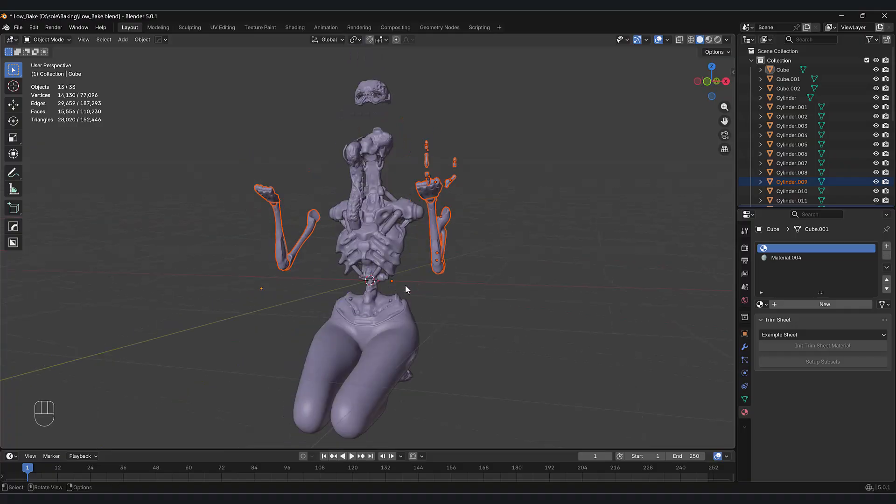
Step: Select the head, torso and pelvis plate pieces of the Material.003 group and check them with cancelled trial moves
scroll(407, 247, up, 3)
drag(437, 68, 386, 303)
shift+click(404, 329)
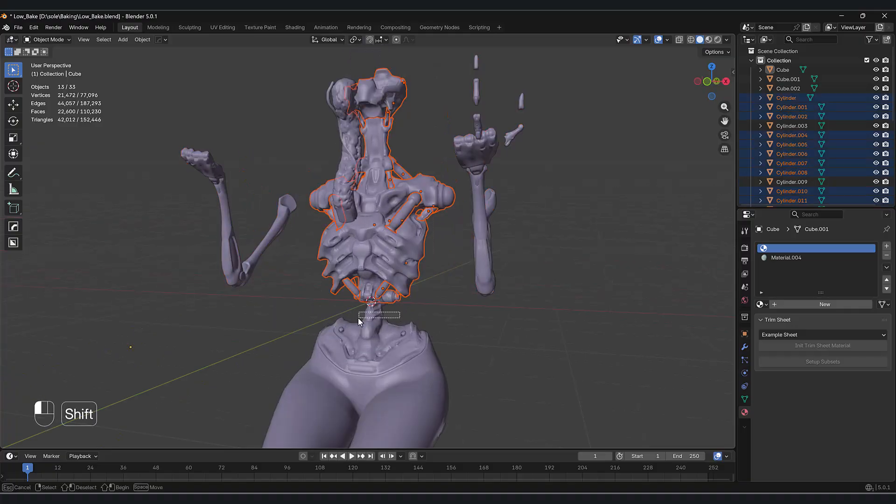
shift+click(404, 336)
scroll(404, 337, down, 1)
key(g)
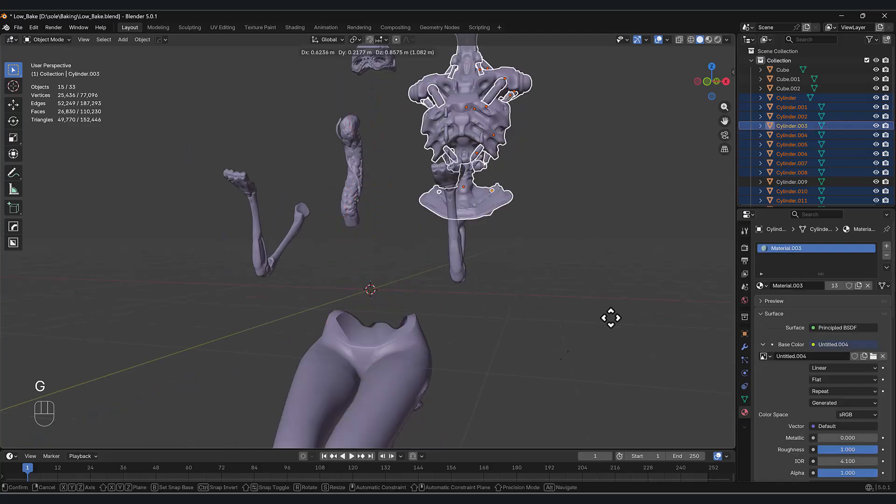
right_click(481, 341)
middle_drag(481, 341, 476, 332)
key(g)
right_click(537, 327)
Step: Switch to the UV Editing workspace and examine the UV islands of the selected head, torso and pelvis pieces
shift+middle_drag(473, 332, 587, 313)
middle_drag(523, 296, 512, 293)
shift+middle_drag(512, 293, 500, 288)
middle_drag(380, 135, 325, 122)
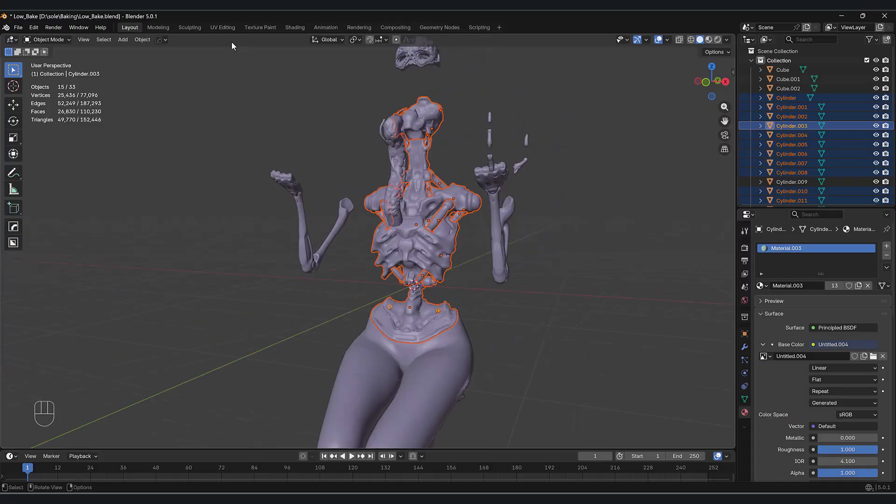
click(225, 27)
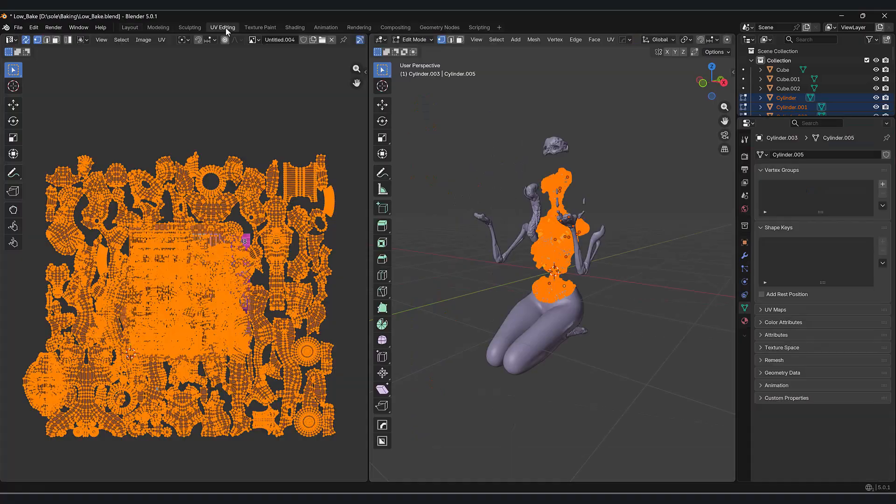
scroll(242, 320, up, 2)
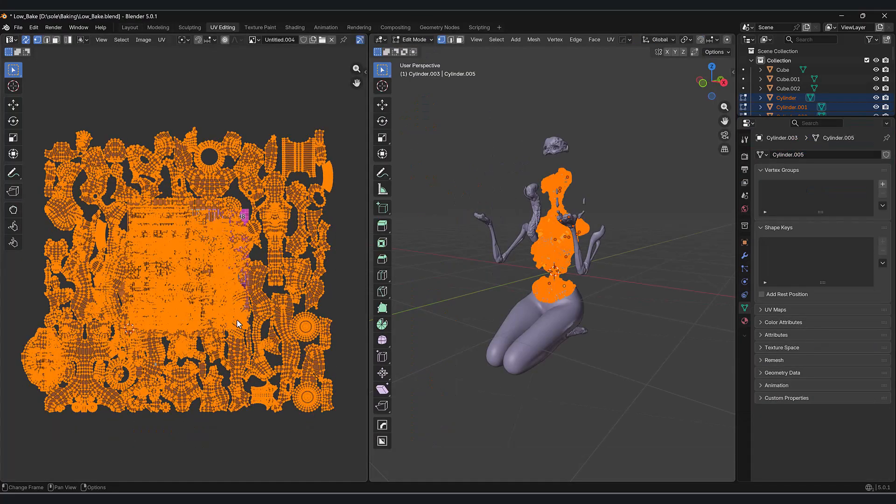
scroll(131, 239, down, 1)
scroll(555, 318, up, 4)
middle_drag(576, 327, 513, 322)
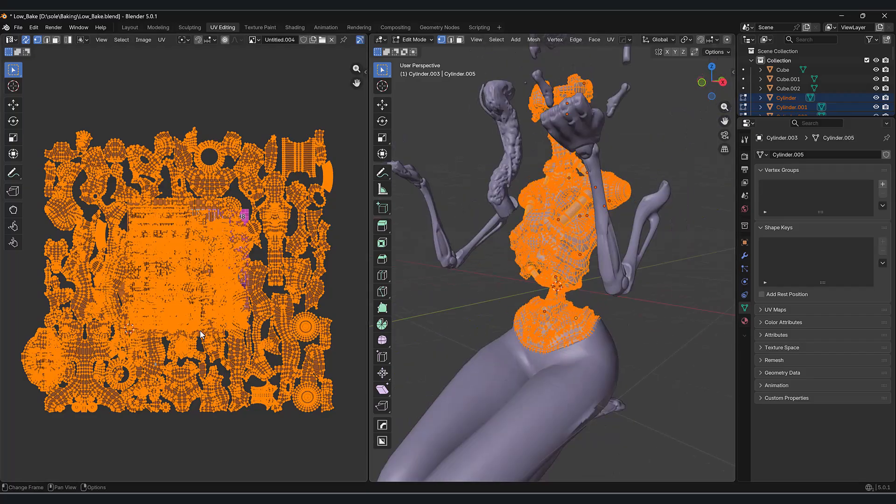
scroll(189, 286, up, 1)
scroll(192, 304, down, 3)
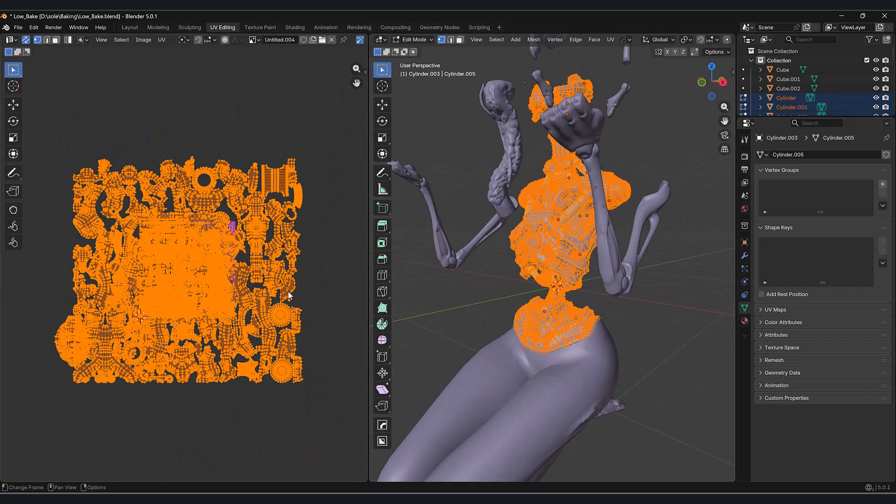
scroll(192, 289, up, 2)
scroll(219, 242, down, 3)
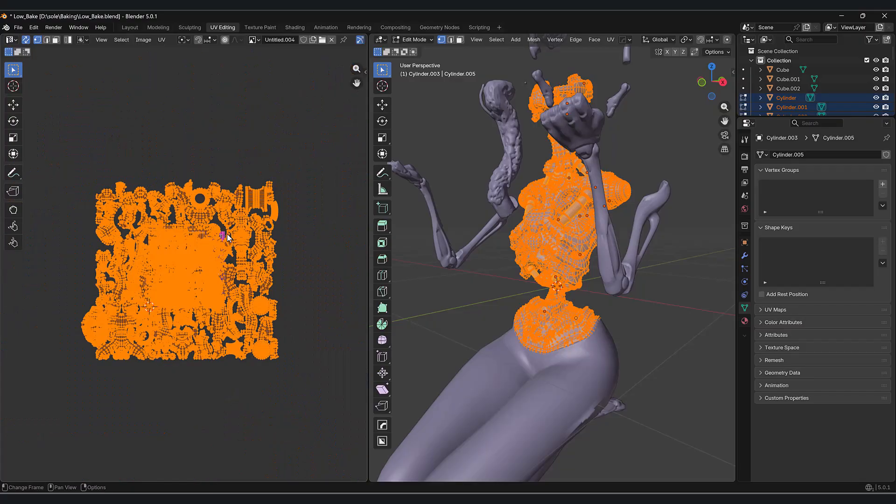
Step: Return to Object Mode and hide everything except the selected head, torso and pelvis pieces
middle_drag(491, 232, 567, 222)
key(Tab)
key(Tab)
key(Tab)
key(shift+h)
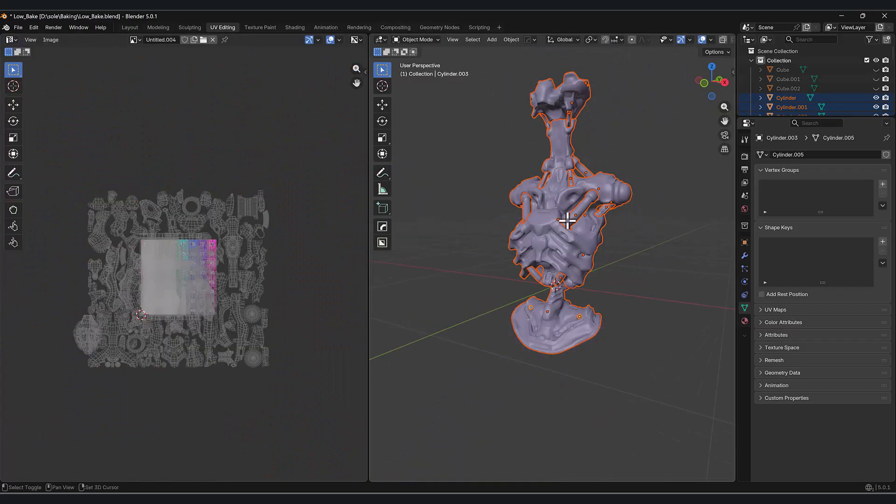
Step: Join all the piston and cylinder pieces of the neck, chest and waist into one object and check it with a trial move
middle_drag(572, 226, 553, 296)
scroll(569, 249, up, 3)
scroll(573, 199, down, 1)
middle_drag(572, 198, 558, 206)
scroll(559, 205, up, 2)
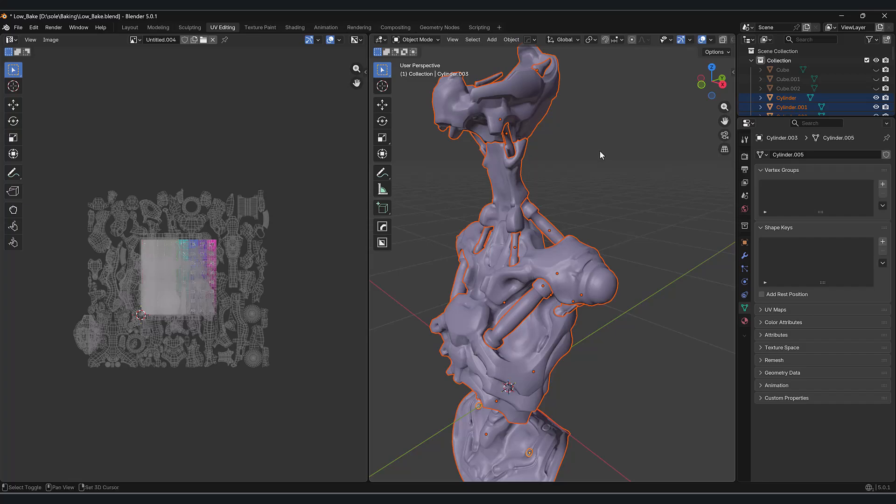
shift+middle_drag(601, 149, 581, 177)
scroll(576, 171, up, 2)
click(481, 129)
middle_drag(483, 153, 523, 208)
shift+click(531, 210)
shift+click(500, 234)
mouse_move(544, 313)
shift+middle_down()
mouse_move(525, 284)
mouse_move(561, 276)
mouse_move(591, 216)
mouse_move(617, 207)
mouse_move(674, 245)
mouse_move(549, 360)
mouse_move(584, 275)
mouse_move(562, 310)
mouse_move(547, 309)
mouse_move(573, 285)
mouse_move(572, 154)
shift+middle_up()
shift+click(515, 279)
shift+click(612, 209)
shift+click(548, 360)
shift+click(545, 306)
shift+click(572, 154)
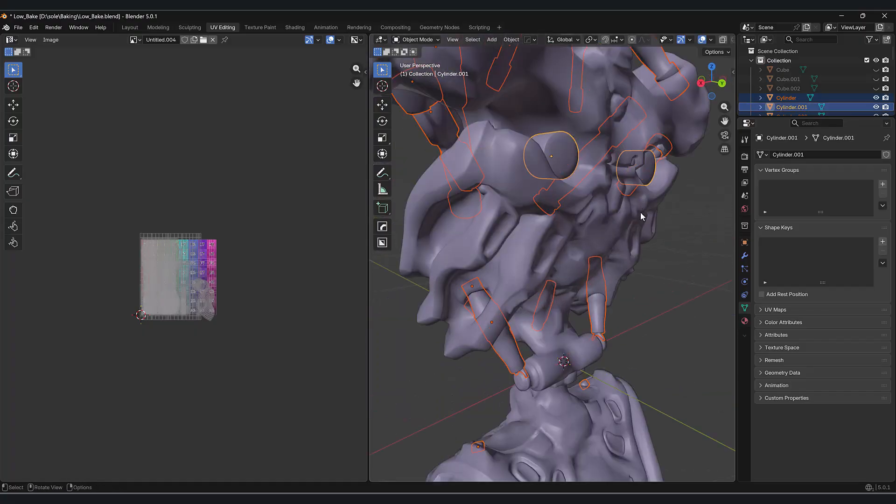
middle_drag(641, 212, 592, 202)
shift+click(598, 152)
scroll(547, 226, down, 4)
scroll(584, 316, down, 1)
middle_drag(573, 317, 584, 317)
key(g)
click(580, 316)
middle_drag(670, 312, 602, 321)
key(ctrl+j)
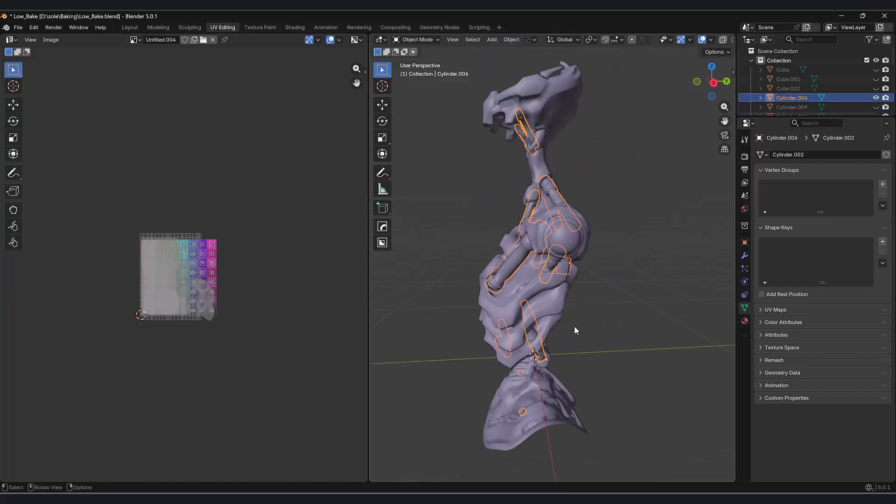
key(g)
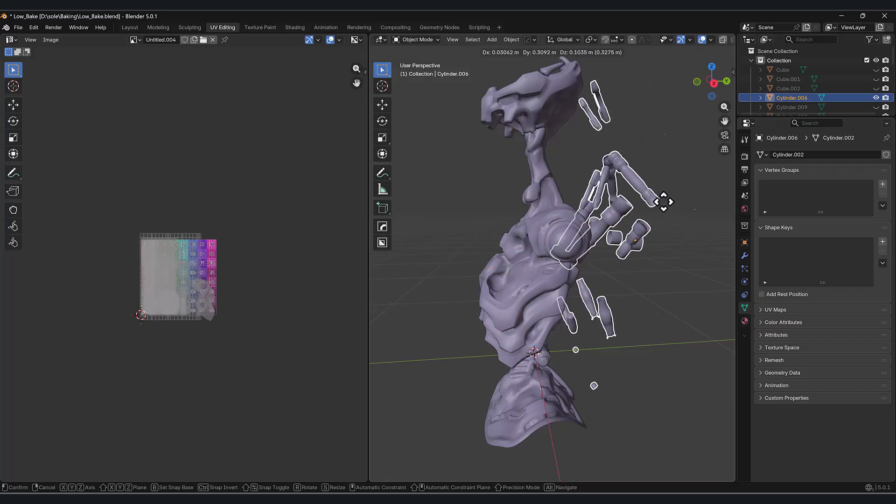
right_click(636, 231)
Step: Check the main torso piece with a cancelled trial move
middle_drag(637, 231, 620, 237)
click(595, 281)
shift+middle_drag(595, 280, 593, 238)
middle_drag(559, 386, 584, 368)
key(g)
right_click(704, 177)
Step: Join the small side plates on the head with the head mesh and check the result with a trial move
middle_drag(704, 178, 522, 144)
click(522, 144)
middle_drag(513, 252, 532, 257)
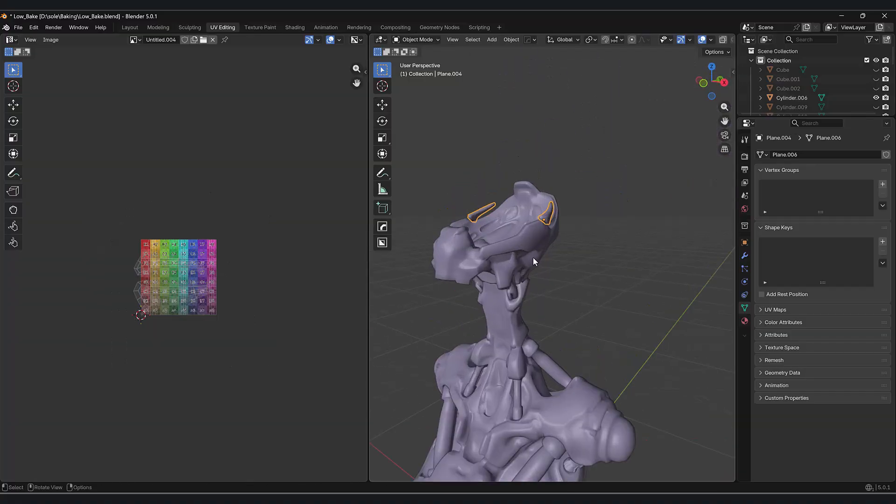
click(540, 254)
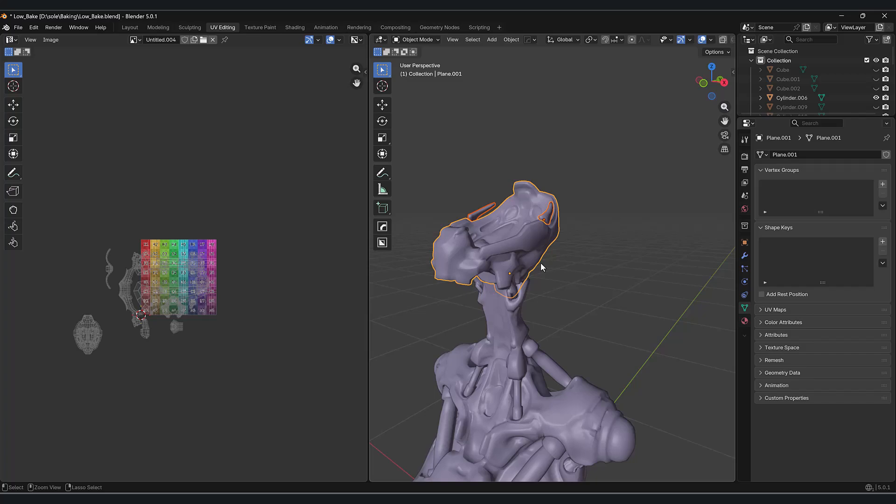
key(g)
right_click(584, 198)
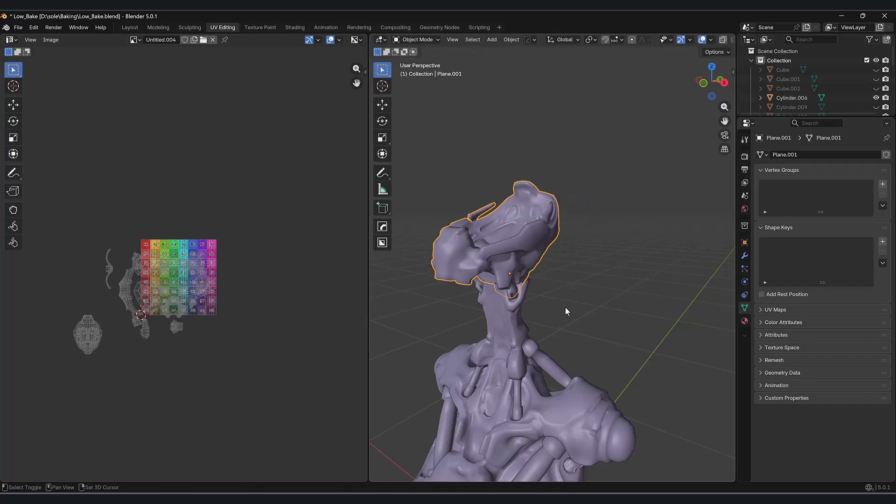
Step: Turn on the Screencast Keys overlay in the 3D viewport's sidebar settings and close the sidebar
shift+middle_drag(574, 284, 570, 210)
scroll(569, 210, down, 1)
click(734, 71)
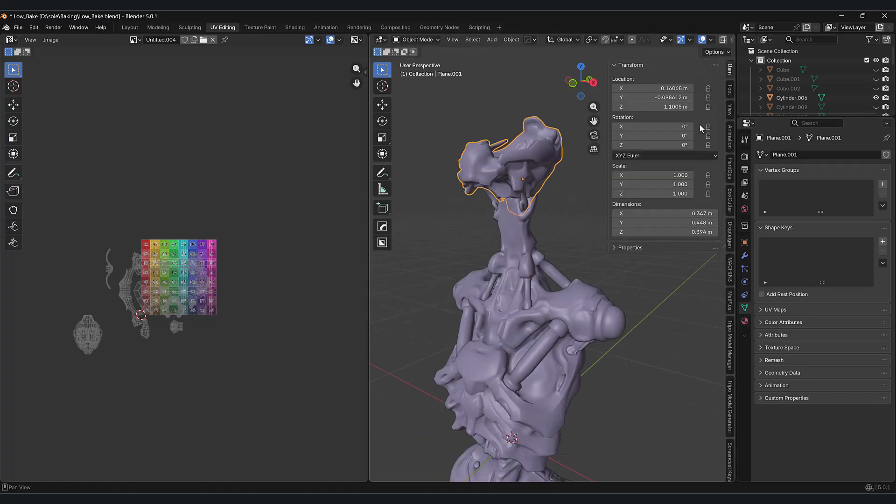
click(724, 436)
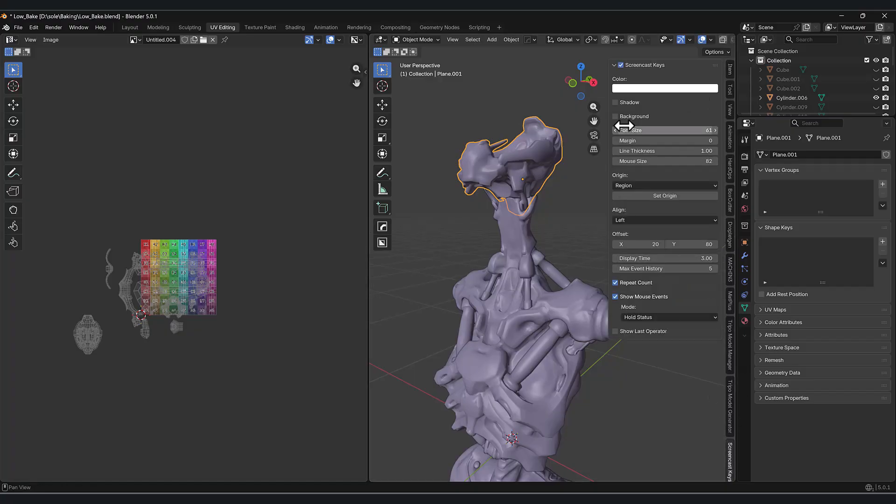
click(620, 64)
middle_drag(462, 373, 455, 280)
key(b)
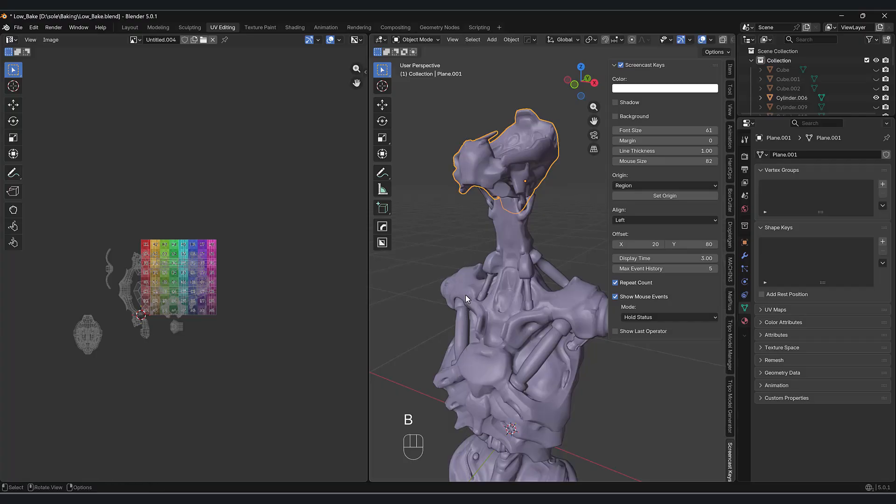
key(n)
Step: Check the joined head mesh with a cancelled trial move
shift+middle_drag(499, 340, 521, 154)
key(g)
right_click(541, 129)
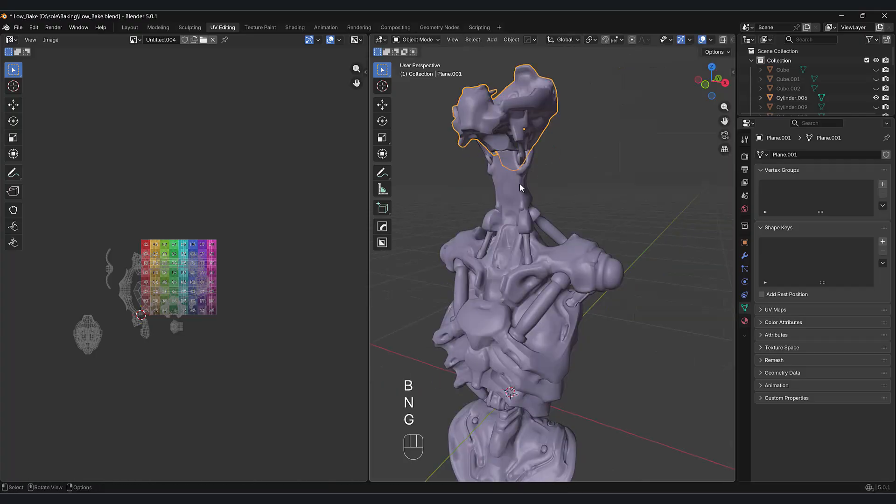
Step: Check the neck and torso piece with a cancelled trial move
click(519, 187)
key(g)
right_click(573, 191)
Step: Select the torso, pelvis, rod and head pieces together and check the selection with a cancelled trial move
shift+middle_drag(544, 399, 543, 383)
shift+click(521, 443)
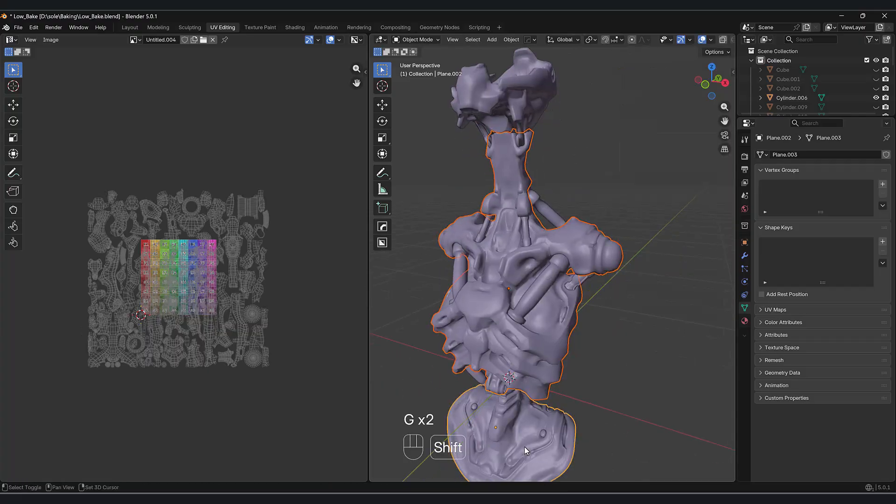
click(525, 381)
shift+click(531, 430)
shift+click(497, 94)
key(g)
right_click(424, 147)
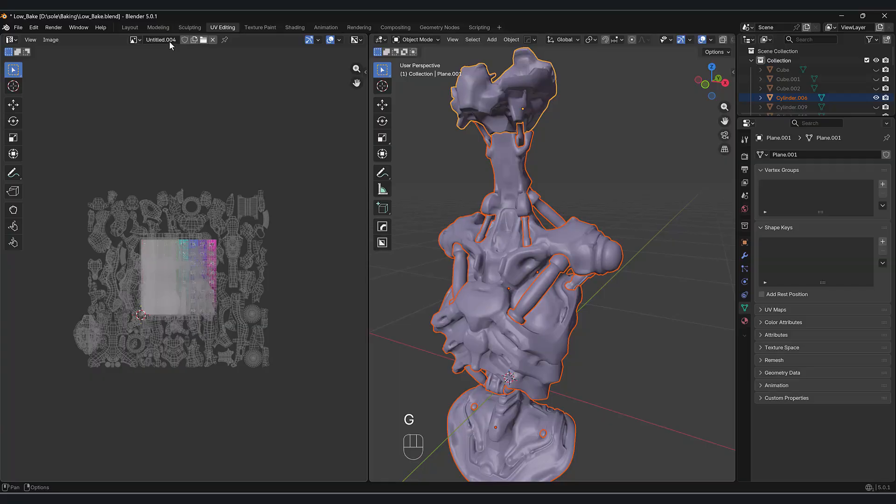
Step: Create a new tiled image named P01 with a width of 3048 px and a height of 2048 px
click(195, 40)
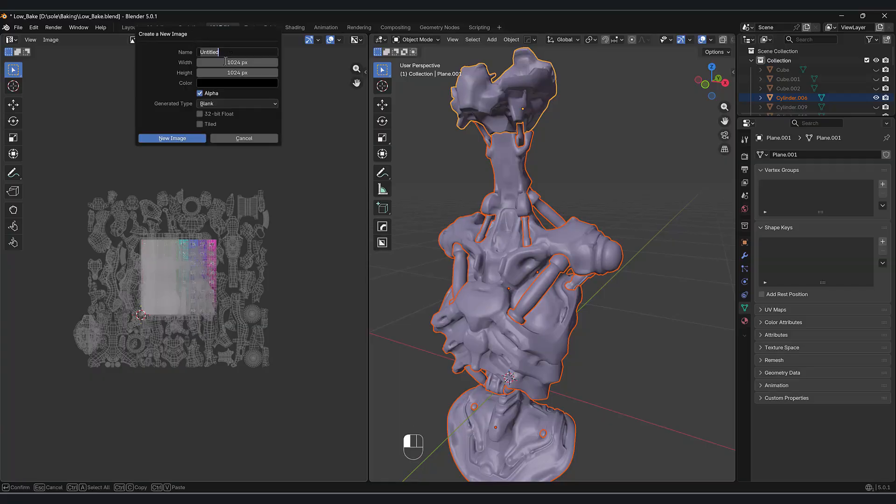
click(220, 52)
key(ctrl+a)
text(P)
key(Tab)
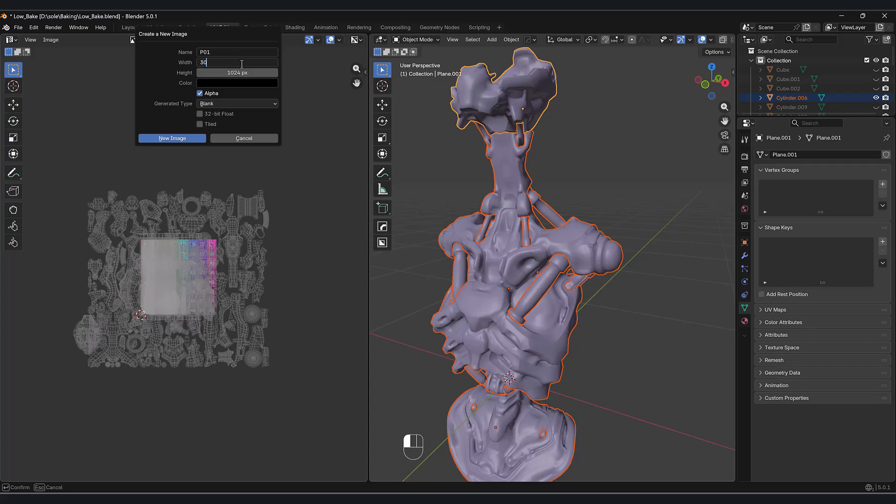
key(Tab)
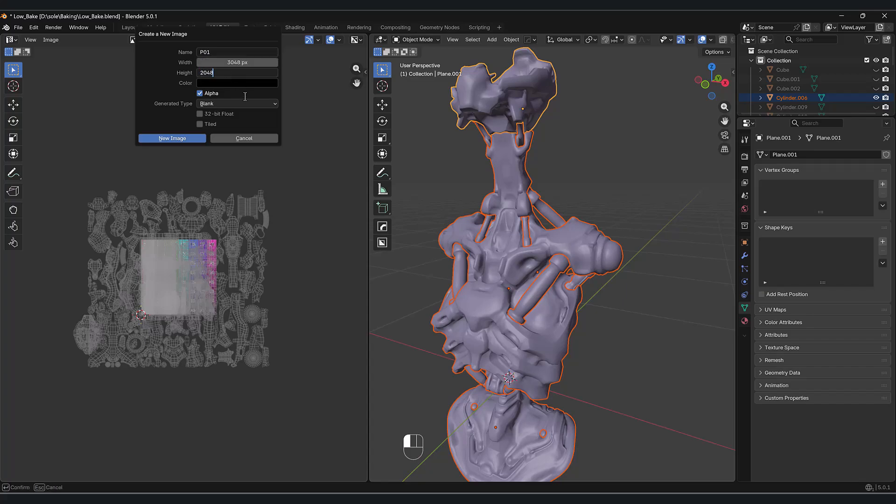
key(Return)
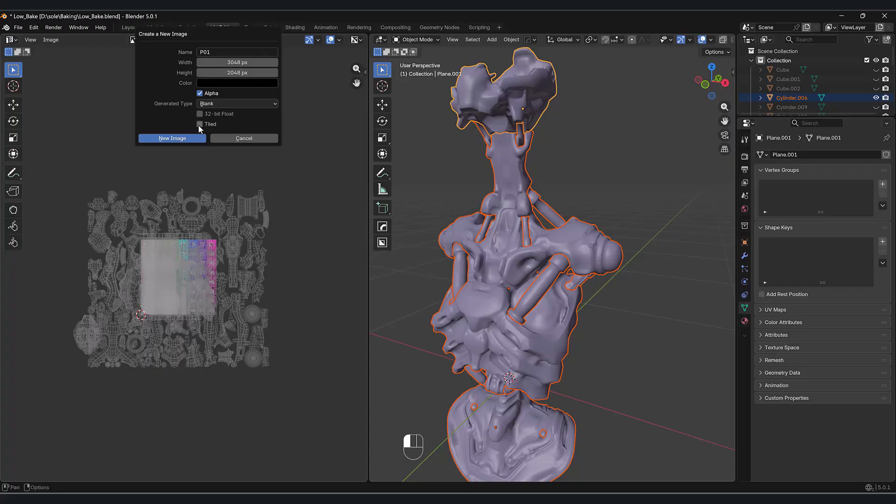
click(201, 125)
click(186, 136)
scroll(218, 240, down, 1)
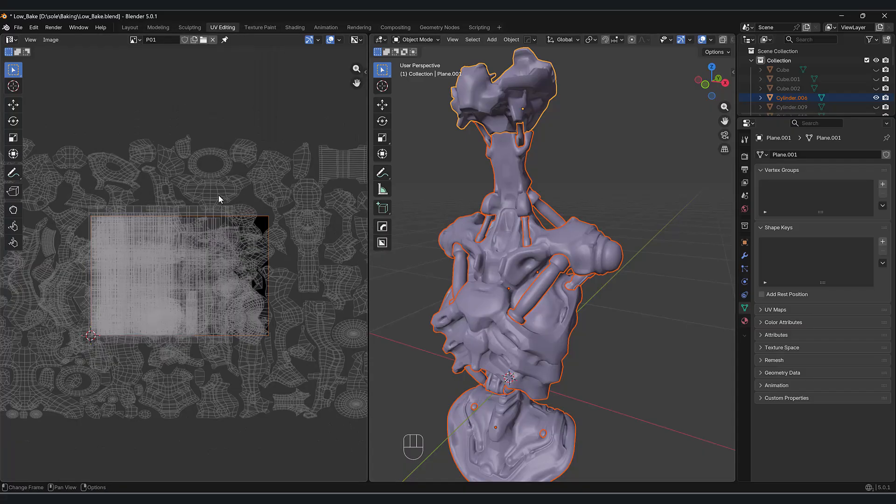
Step: Unlink the P01 image and create a new tiled image of 2048 × 2048 px with the default name
click(213, 40)
click(170, 40)
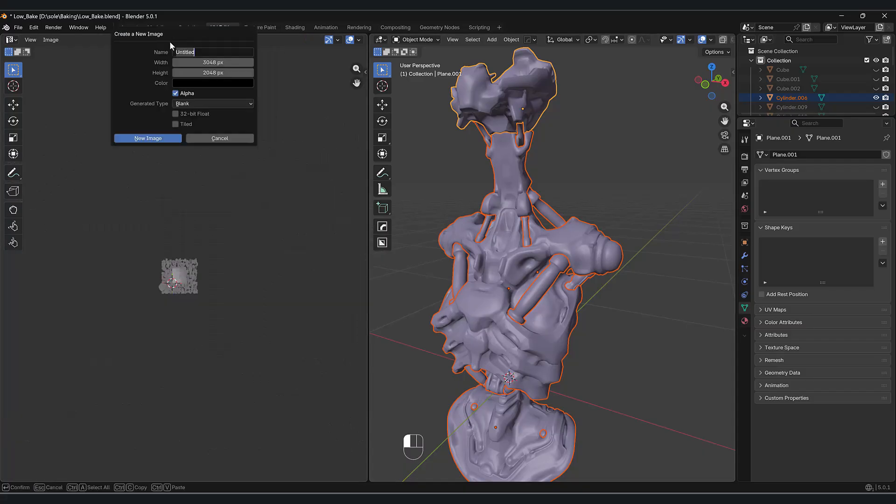
click(209, 62)
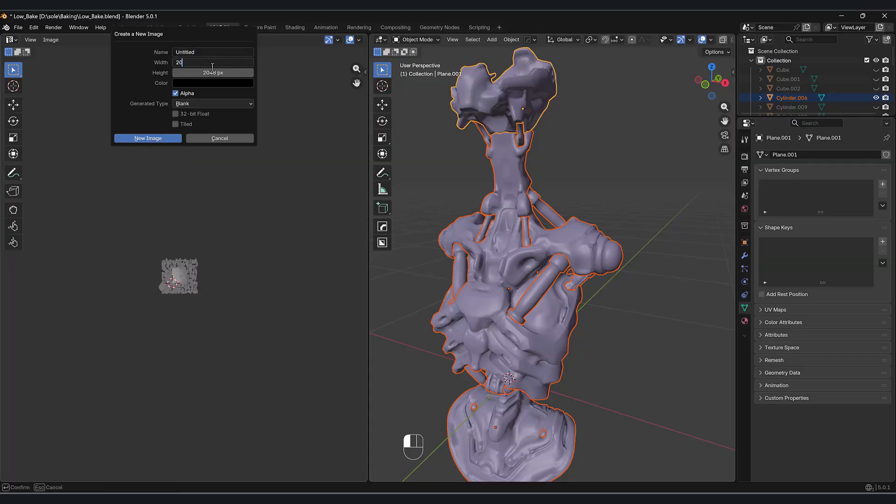
text(2048)
key(Return)
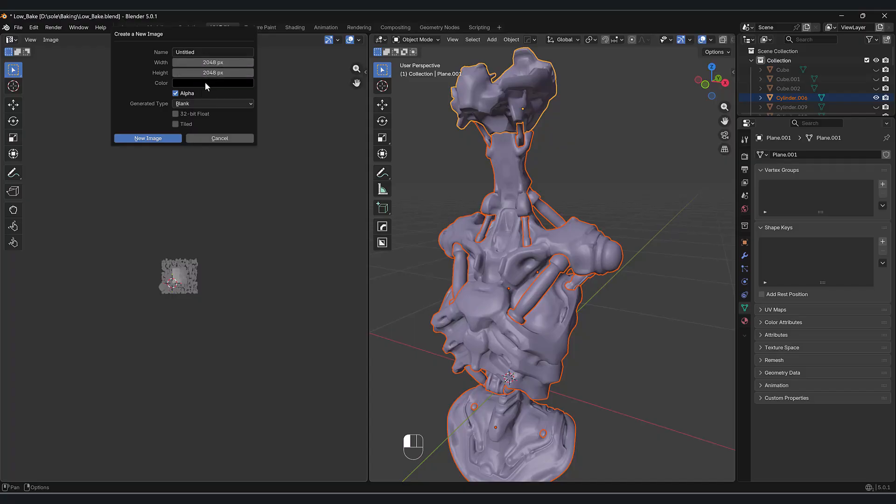
click(148, 138)
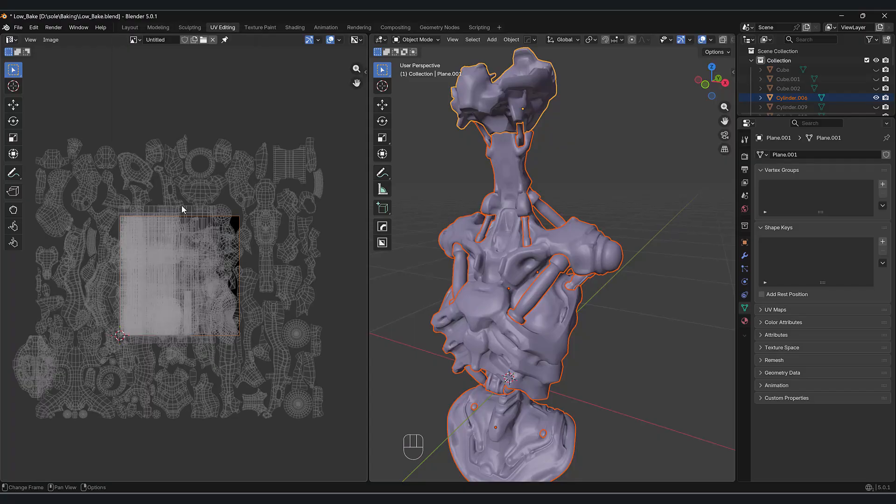
Step: Widen the UV editor area and show the image's UDIM tile settings in its sidebar
shift+middle_drag(233, 248, 238, 254)
scroll(275, 181, up, 2)
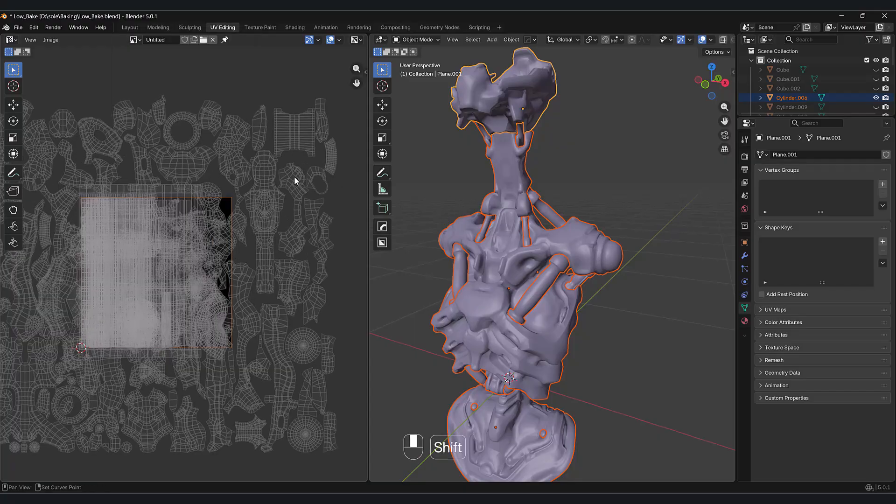
drag(365, 178, 419, 187)
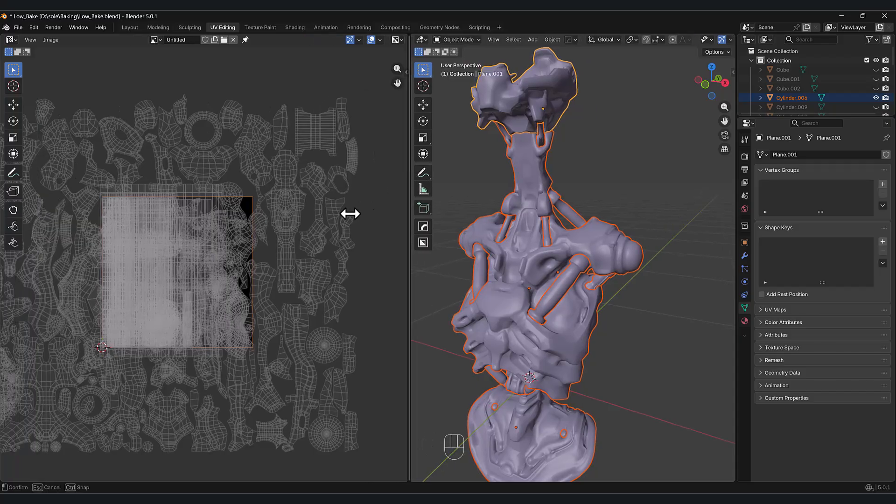
scroll(341, 203, down, 2)
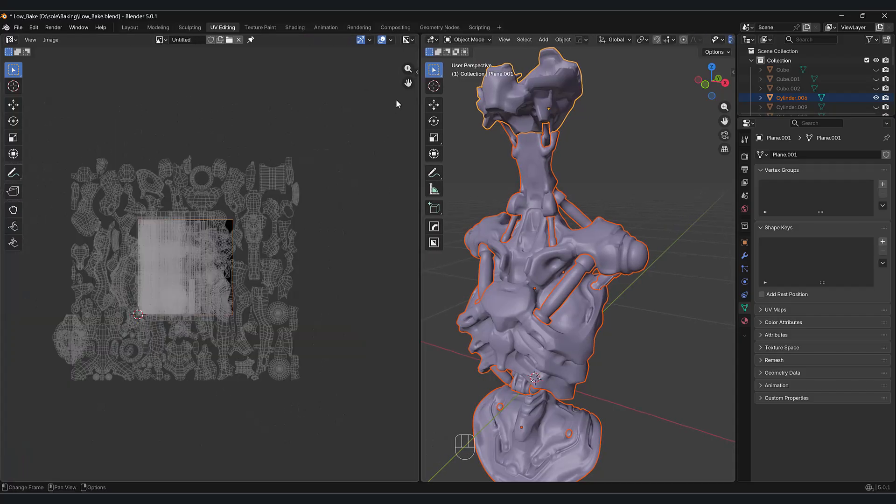
click(417, 72)
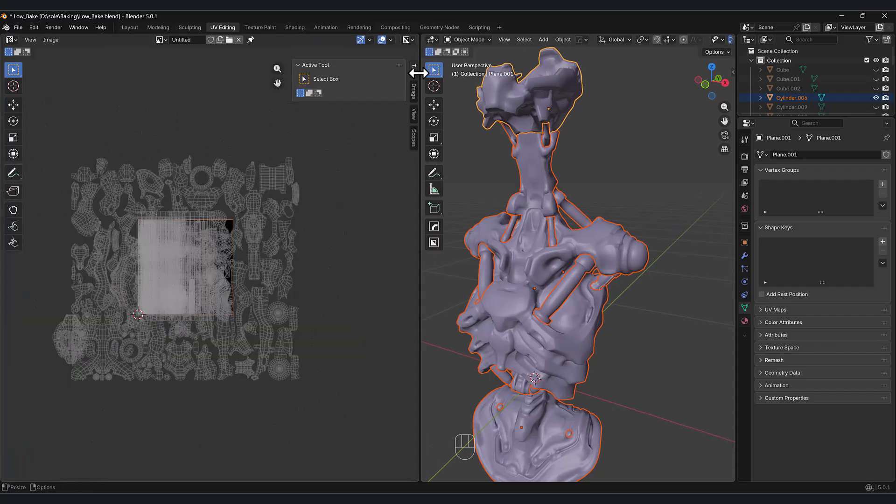
click(413, 137)
click(413, 115)
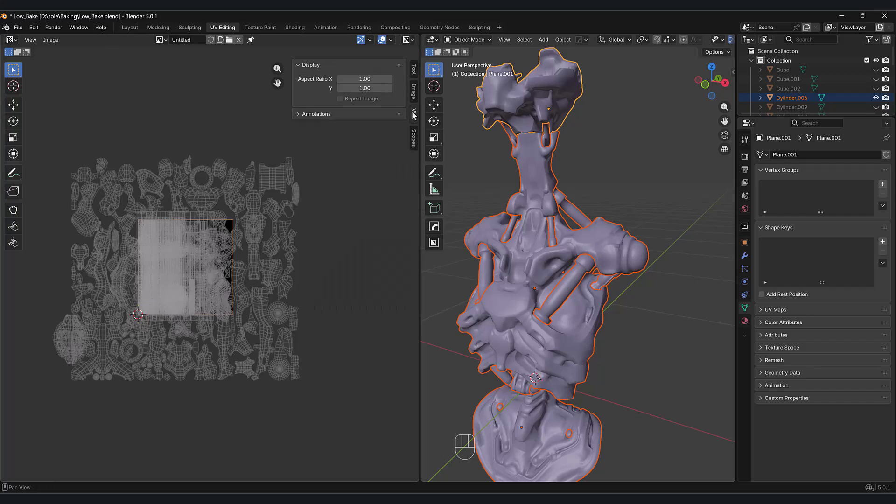
click(414, 93)
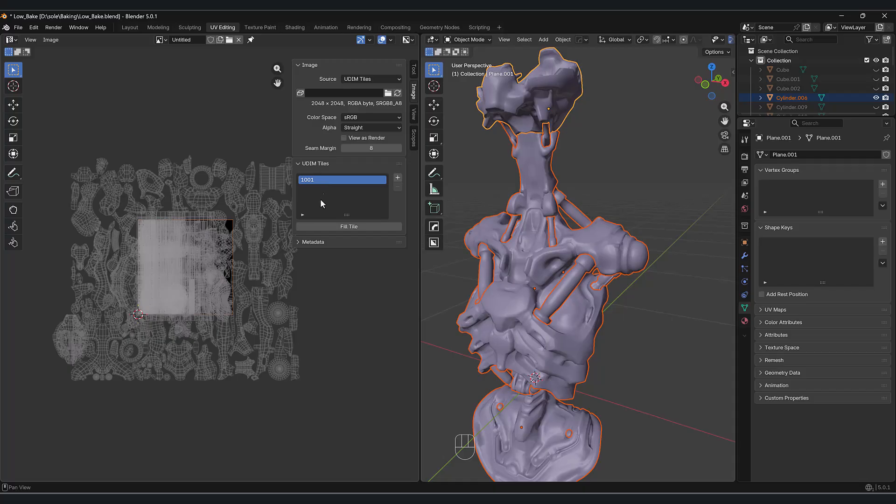
Step: Add three 2048 × 2048 px UDIM tiles to the image, starting at number 1002
shift+middle_drag(298, 356, 283, 375)
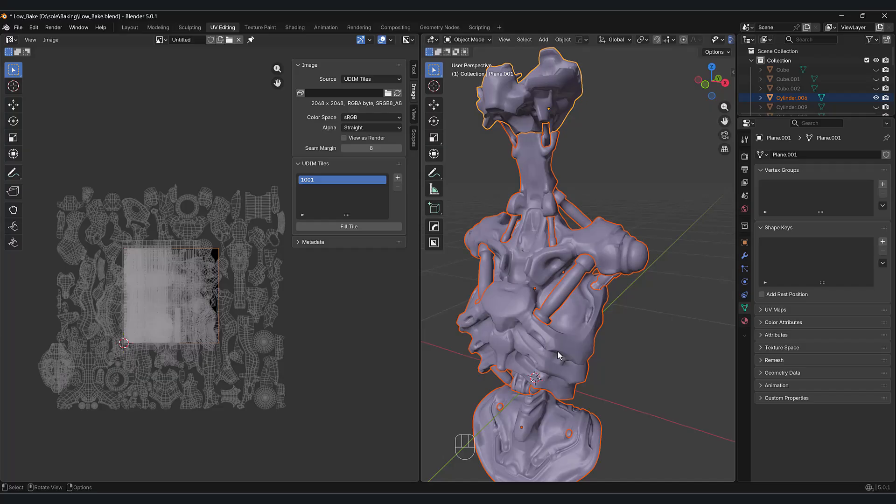
mouse_move(562, 320)
shift+middle_down()
mouse_move(572, 376)
mouse_move(567, 357)
shift+middle_up()
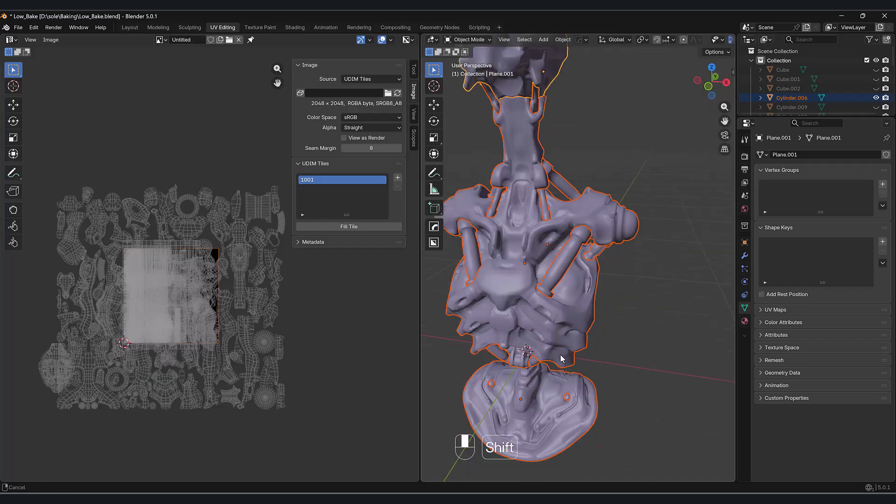
scroll(200, 326, up, 5)
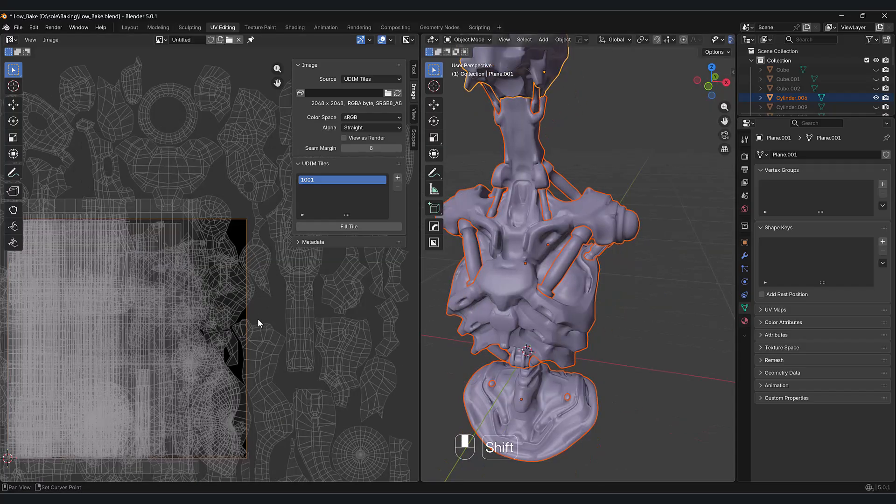
scroll(160, 244, down, 1)
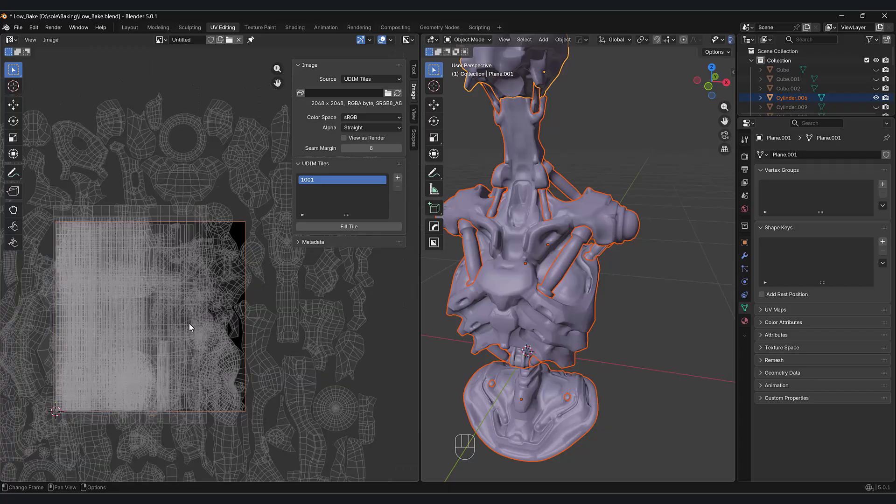
scroll(196, 282, down, 1)
shift+scroll(251, 303, down, 1)
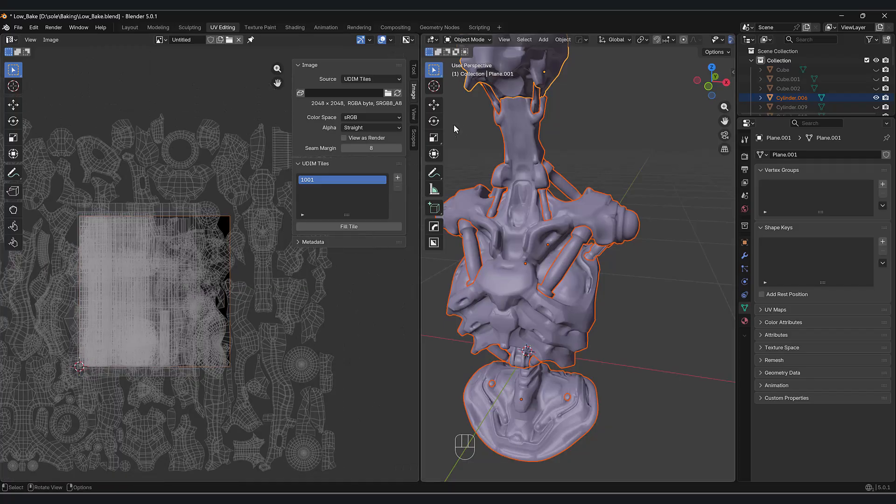
click(398, 179)
click(436, 190)
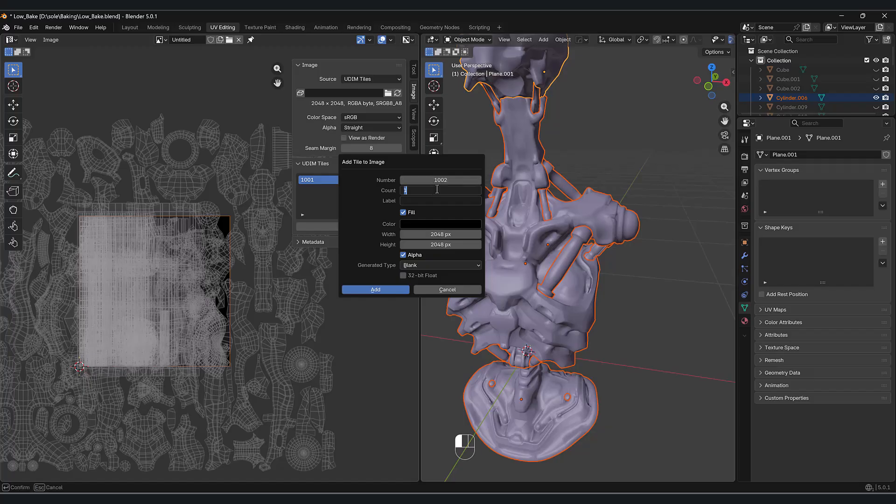
text(3)
key(Return)
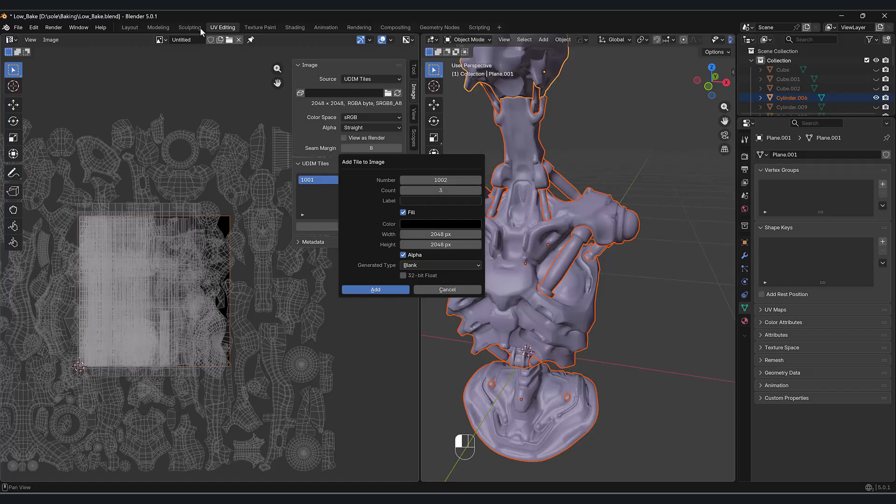
click(390, 290)
scroll(362, 362, down, 1)
shift+middle_drag(329, 351, 234, 386)
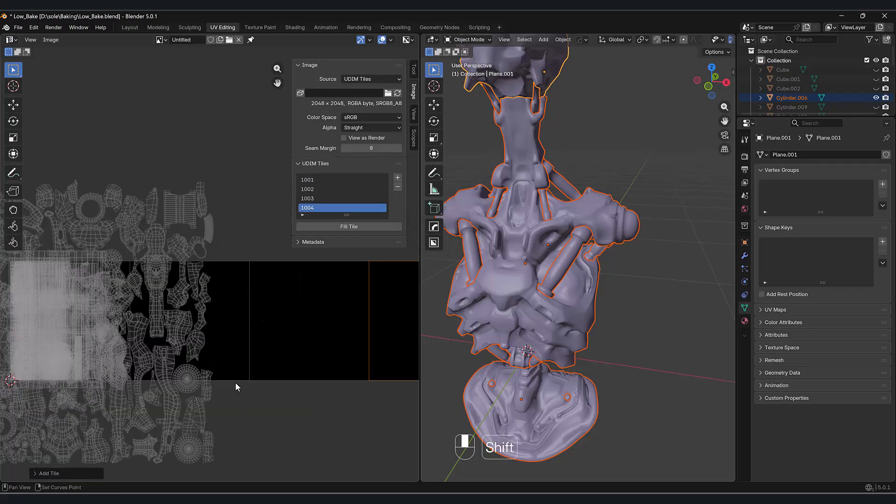
scroll(101, 284, down, 2)
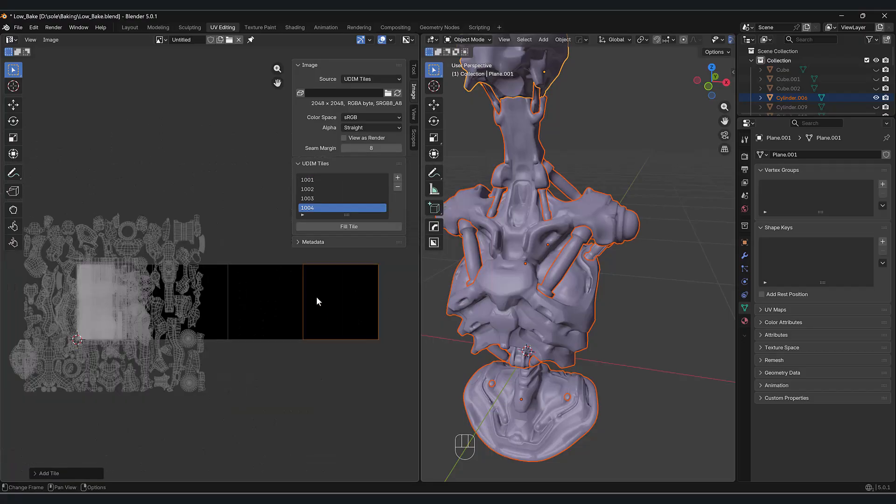
shift+middle_drag(247, 352, 247, 352)
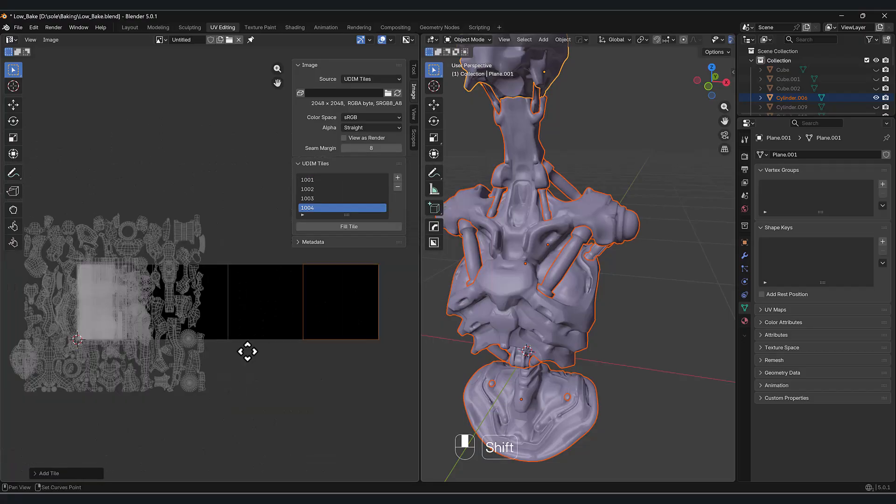
Step: Label the UDIM tile 1001 as head
double_click(310, 179)
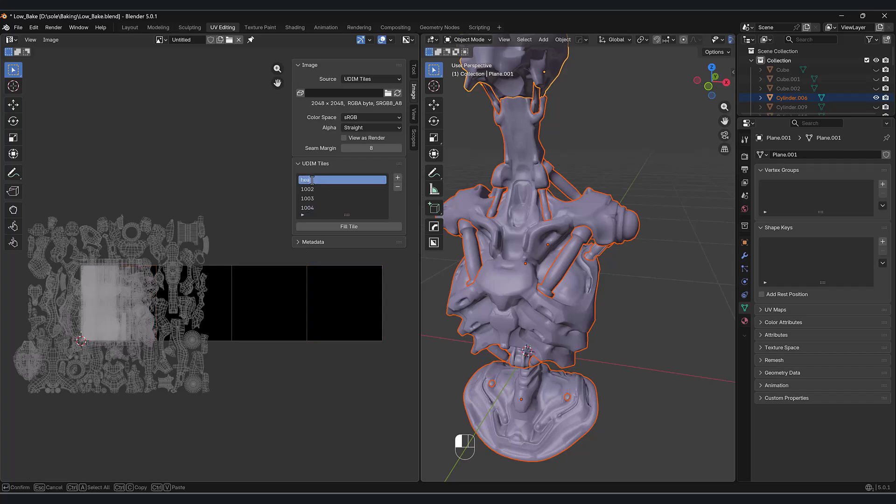
key(Return)
shift+middle_drag(280, 373, 297, 407)
Step: Open the head mesh alone in Edit Mode with face selection and select all its faces to show their UVs
click(547, 73)
shift+middle_drag(280, 346, 346, 328)
scroll(283, 322, up, 1)
middle_drag(547, 224, 547, 226)
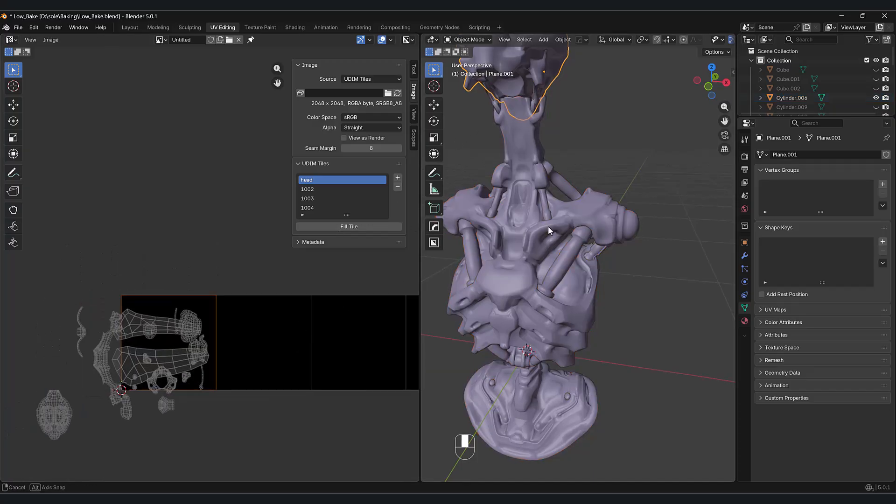
middle_drag(590, 357, 581, 334)
key(Tab)
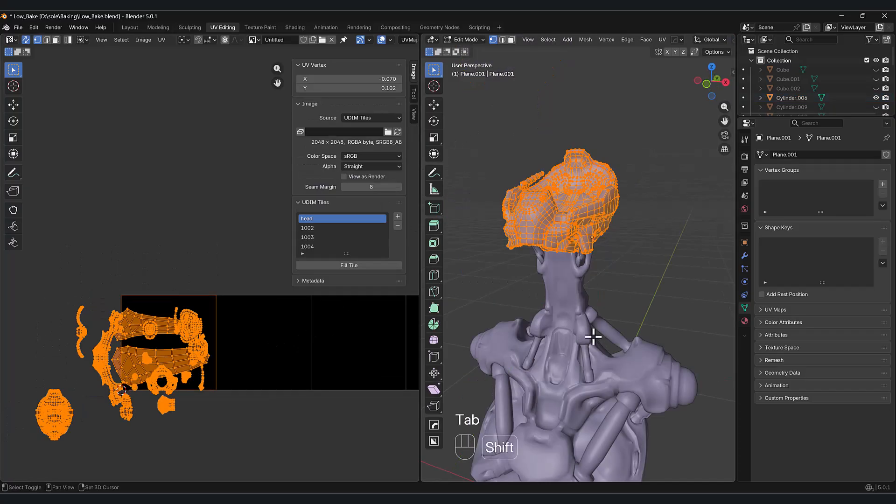
scroll(592, 336, up, 1)
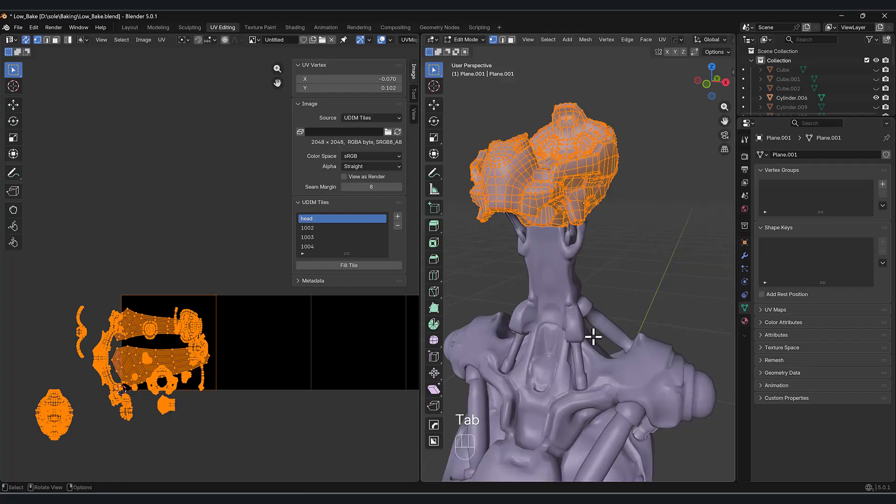
key(3)
middle_drag(593, 332, 624, 354)
key(a)
scroll(568, 264, up, 2)
shift+middle_drag(218, 355, 220, 349)
scroll(218, 322, up, 3)
shift+middle_drag(219, 311, 250, 311)
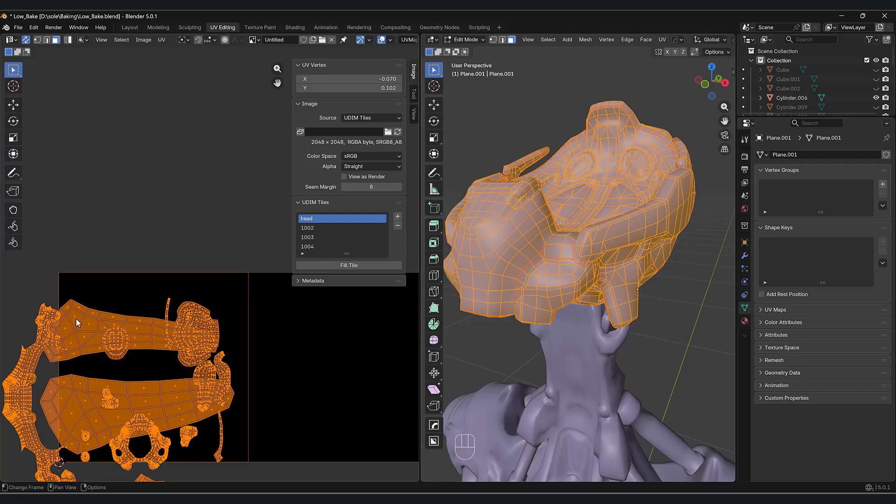
Step: Examine the UV island of the thin side plate on the head using linked selection, and reselect the whole head mesh
click(514, 167)
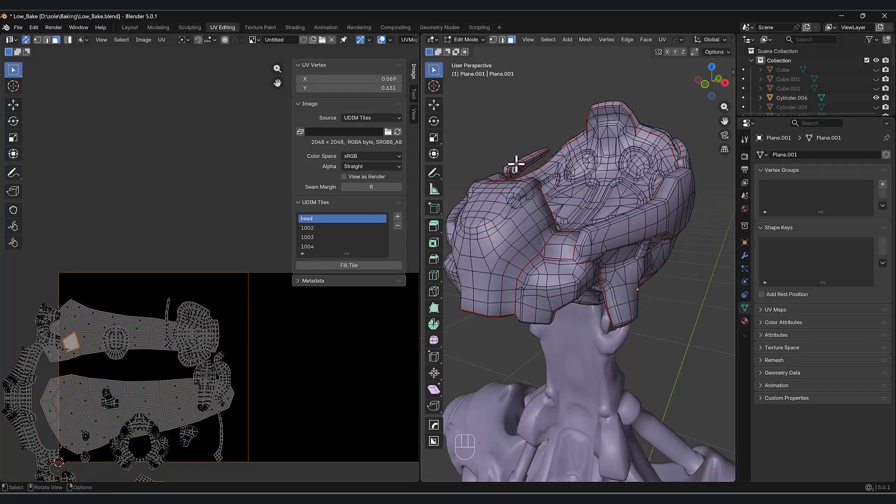
key(l)
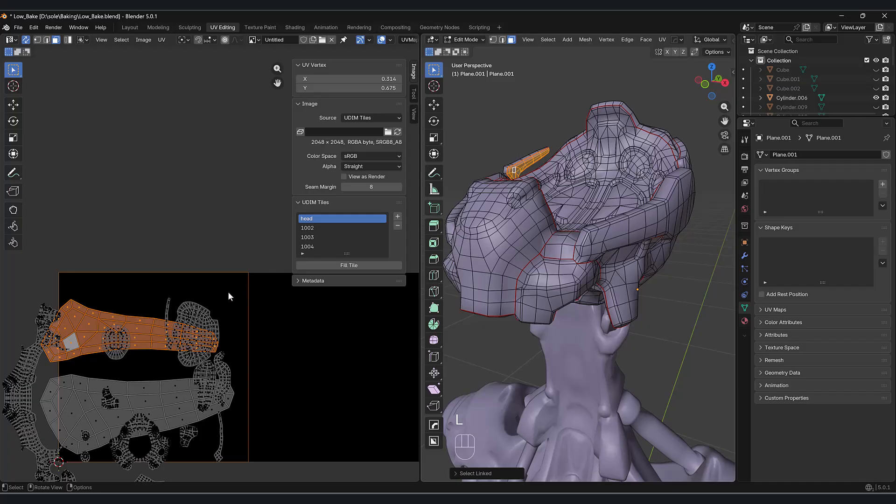
key(Tab)
key(Tab)
key(a)
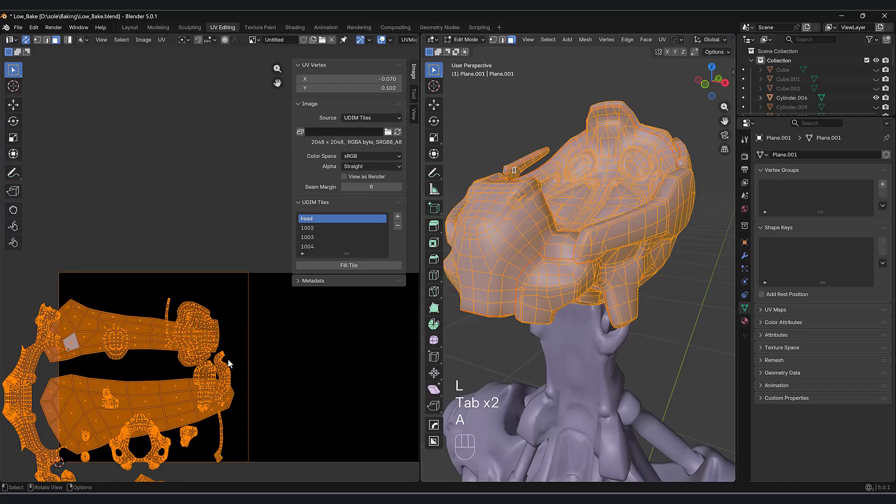
Step: Average the scale of all the head's UV islands
shift+middle_drag(144, 365, 179, 292)
click(161, 39)
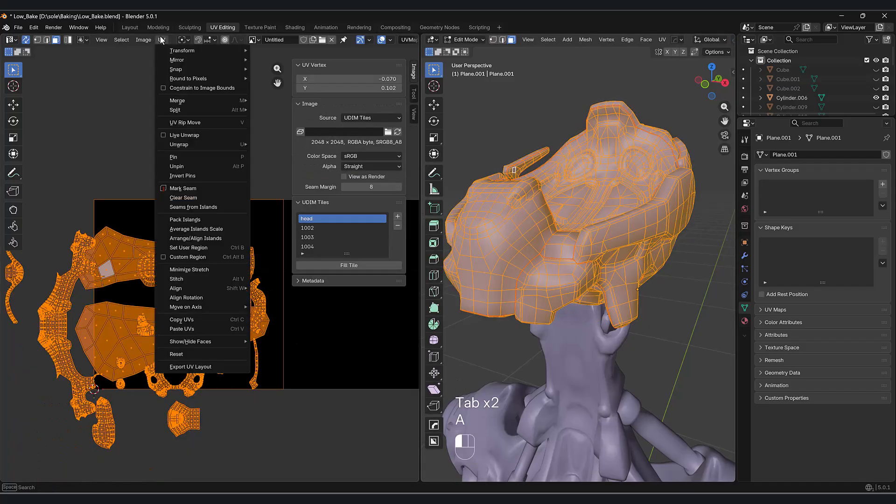
click(202, 228)
shift+middle_drag(227, 321, 262, 291)
scroll(173, 309, down, 1)
shift+middle_drag(211, 345, 210, 357)
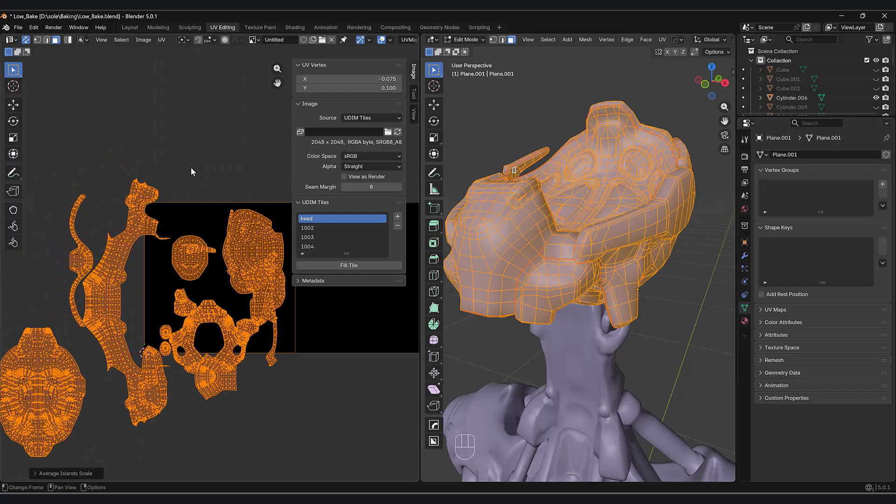
Step: Pack the head's UV islands into the active UDIM, using exact concave shape, scaling and a 0.001 scaled margin
click(162, 39)
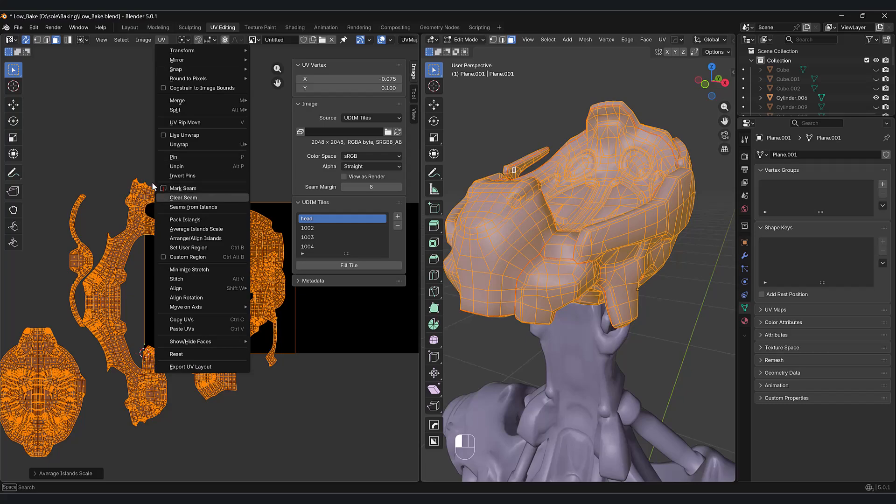
click(183, 218)
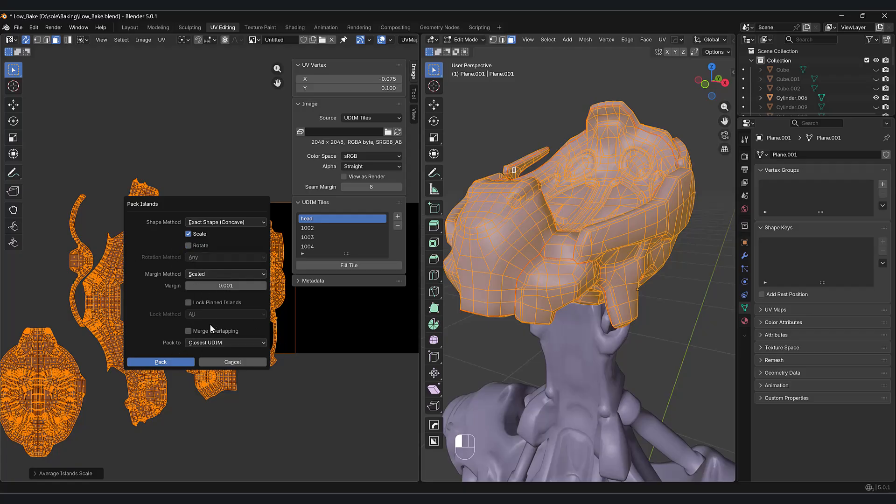
click(203, 342)
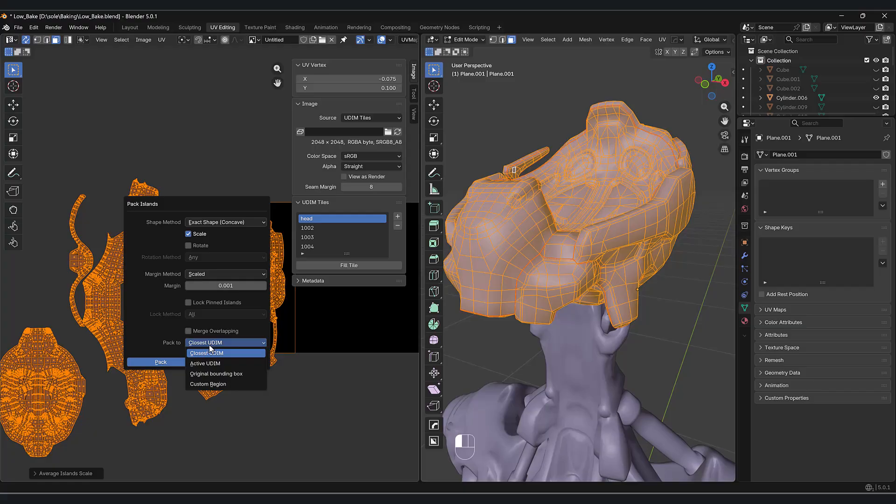
click(209, 364)
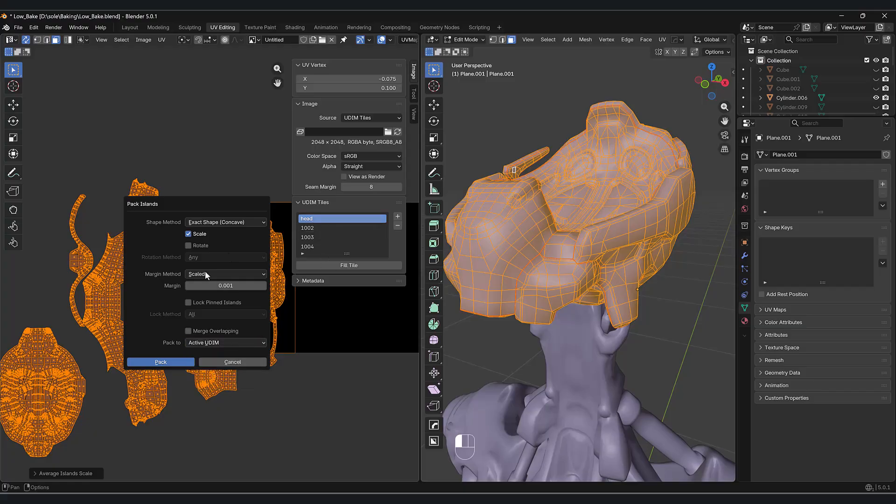
click(175, 361)
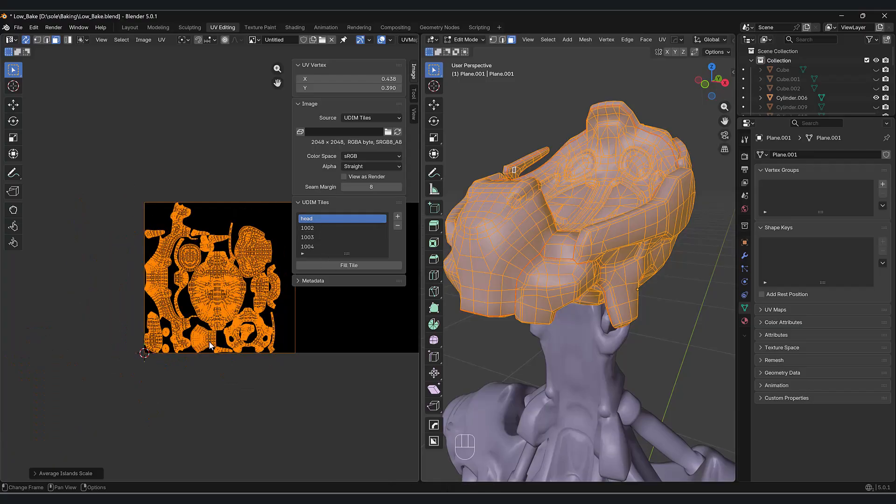
Step: Examine the packed head UVs, especially the long curved band island, and compare them with the head's surface in the 3D view
scroll(220, 335, up, 2)
shift+middle_drag(213, 338, 250, 289)
scroll(154, 329, up, 1)
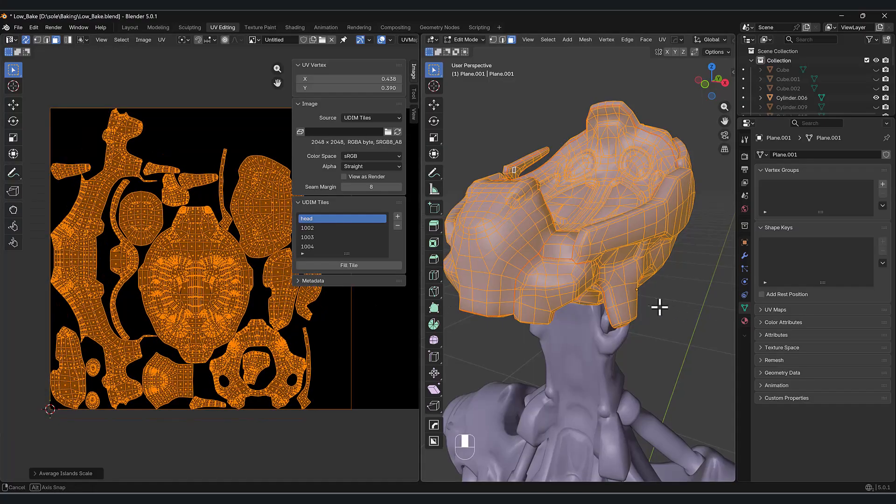
middle_drag(664, 306, 546, 220)
scroll(139, 288, up, 2)
shift+middle_drag(138, 289, 236, 308)
scroll(236, 308, up, 2)
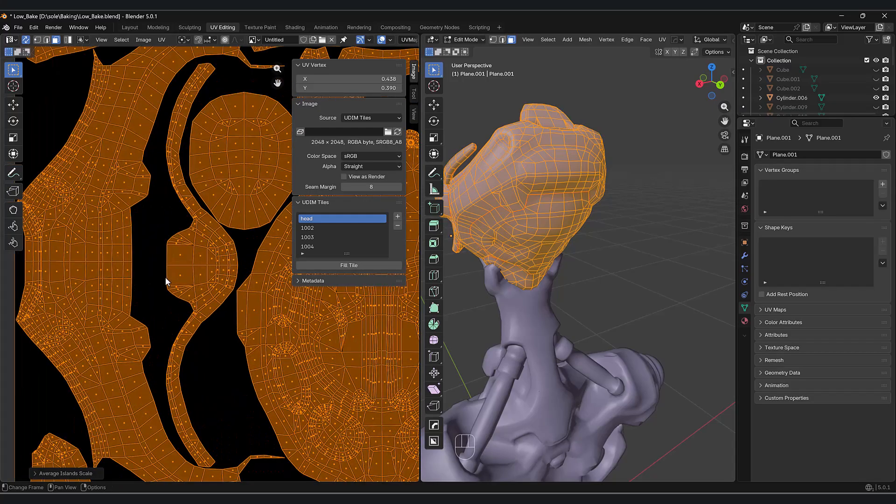
scroll(165, 276, down, 5)
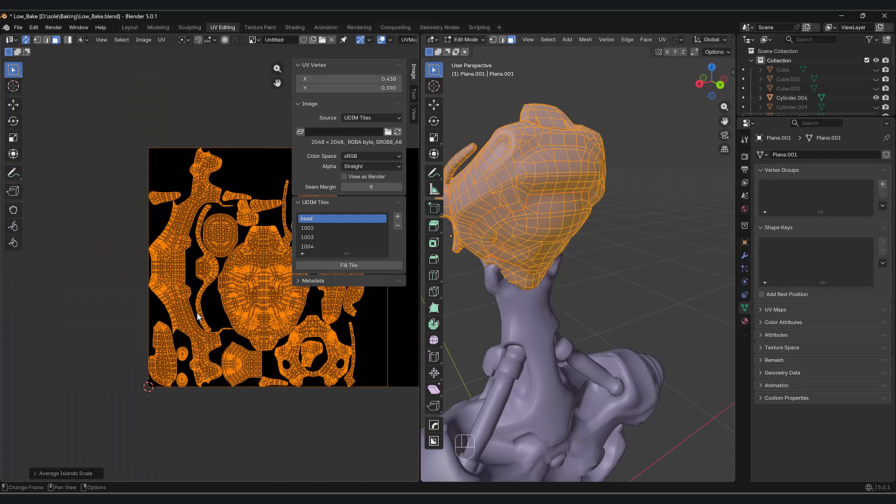
scroll(198, 320, up, 3)
shift+middle_drag(199, 320, 150, 304)
scroll(170, 310, up, 3)
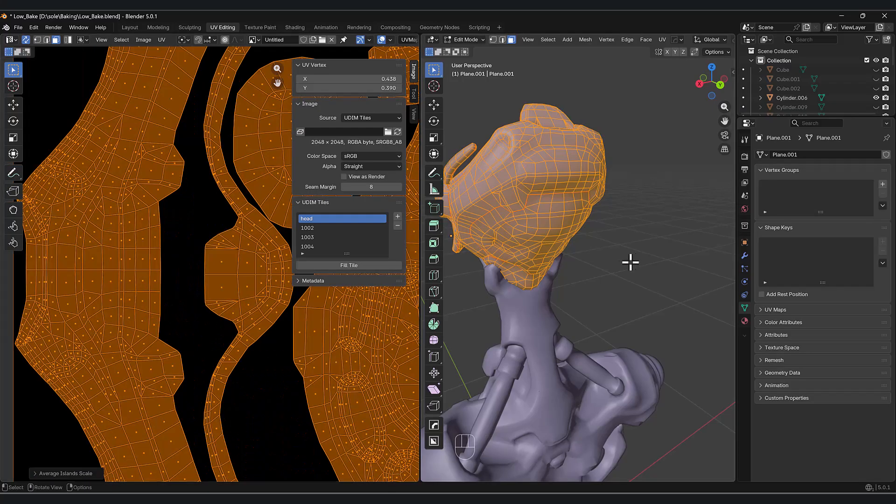
middle_drag(606, 219, 615, 245)
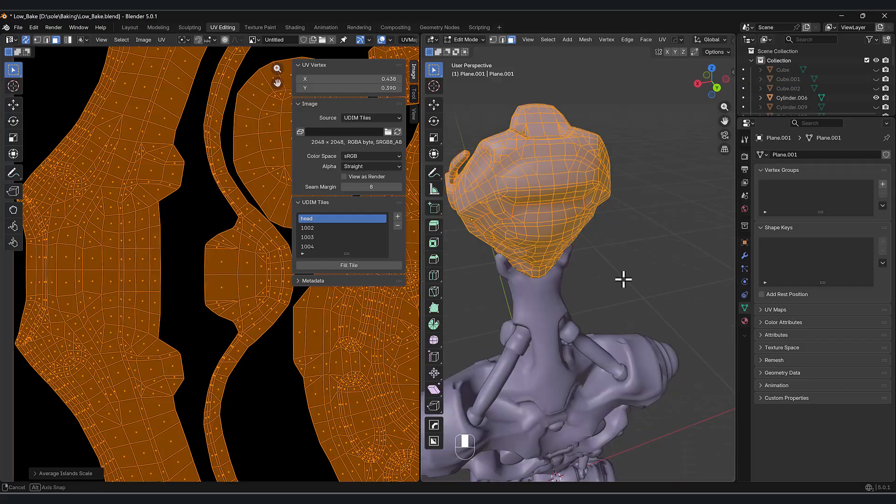
middle_drag(624, 279, 540, 174)
scroll(551, 191, up, 2)
shift+middle_drag(200, 306, 225, 305)
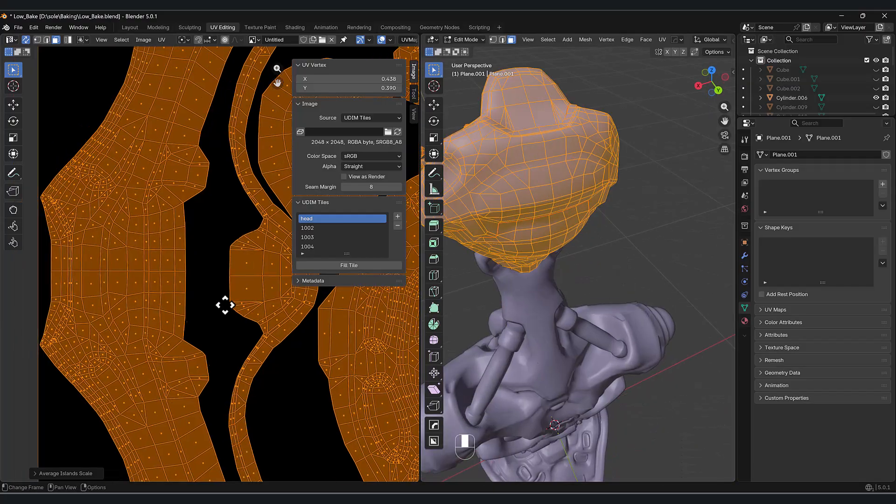
Step: Mark a seam along the shortest edge path across the middle of the head's long band UV island
key(2)
click(180, 269)
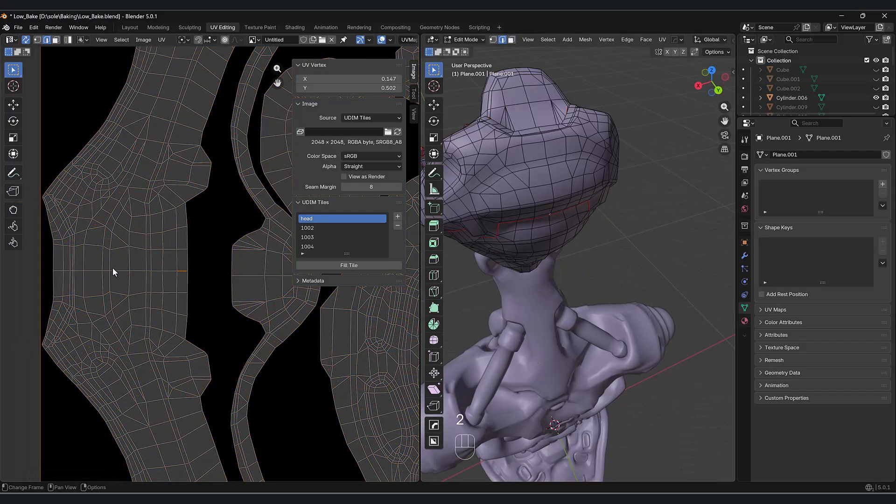
ctrl+click(55, 272)
ctrl+click(180, 270)
key(u)
right_click(580, 236)
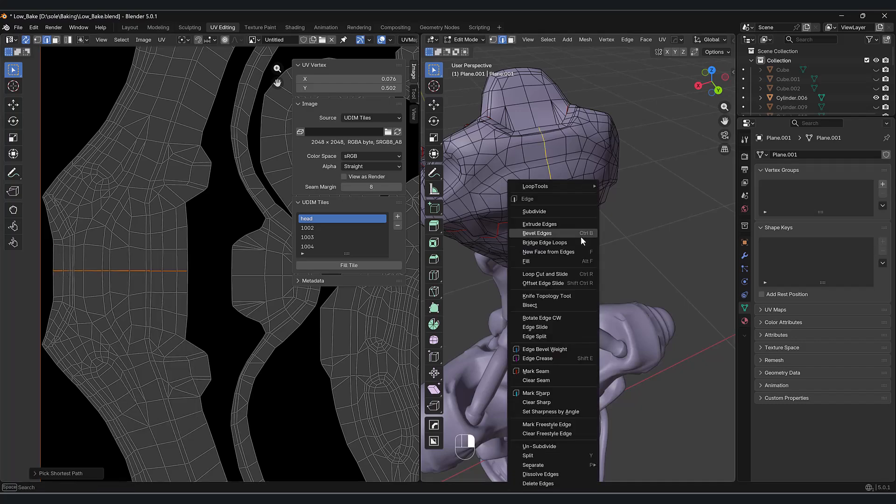
click(550, 372)
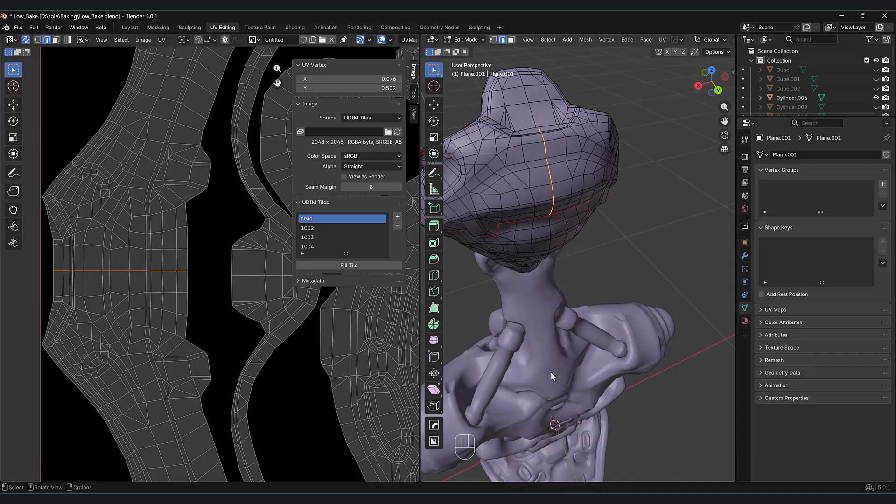
Step: Select the linked faces of the head's band island and unwrap them along the new seam
key(l)
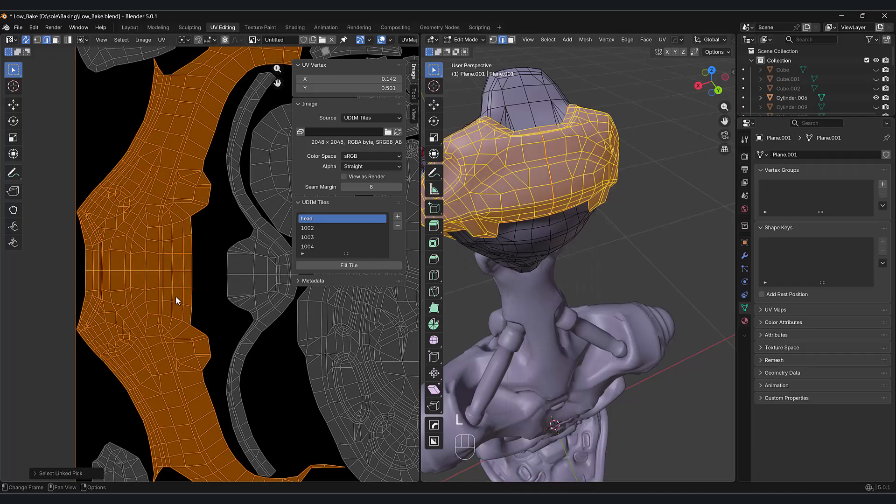
right_click(178, 297)
click(179, 297)
scroll(280, 333, down, 7)
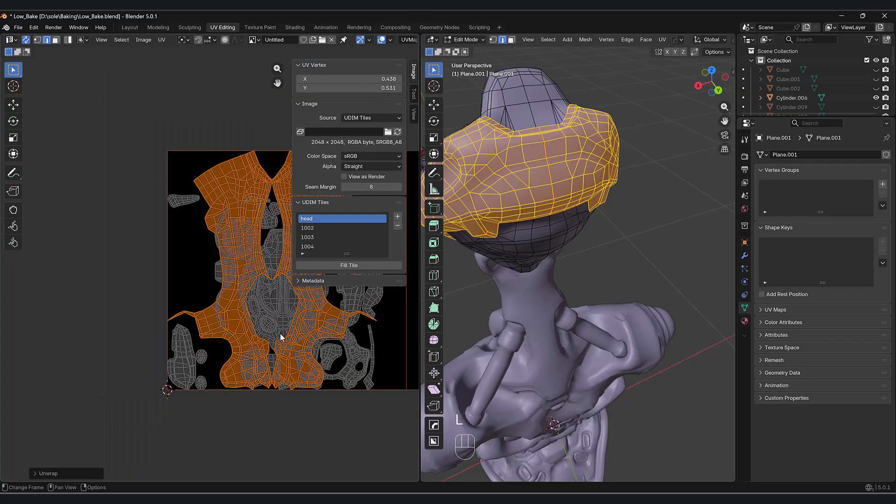
shift+middle_drag(225, 355, 225, 356)
scroll(229, 341, up, 2)
Step: Select all head faces, average their UV island scale and repack the islands into the active UDIM
key(a)
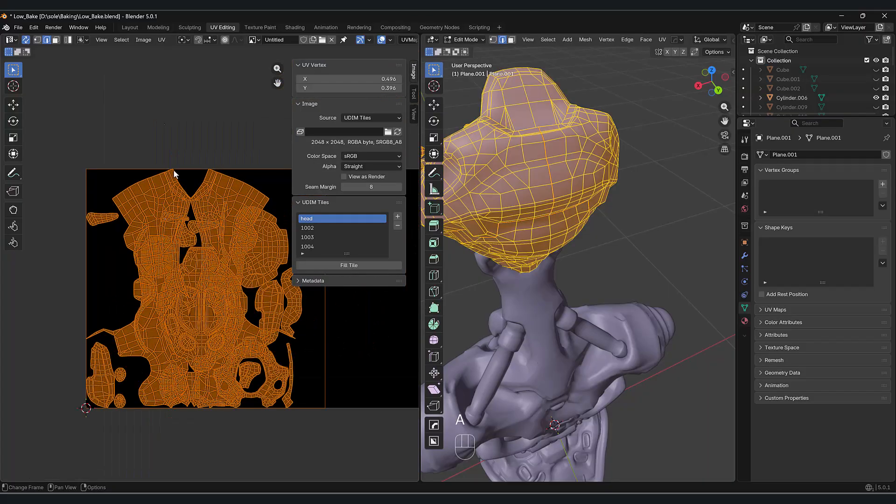
key(3)
click(162, 38)
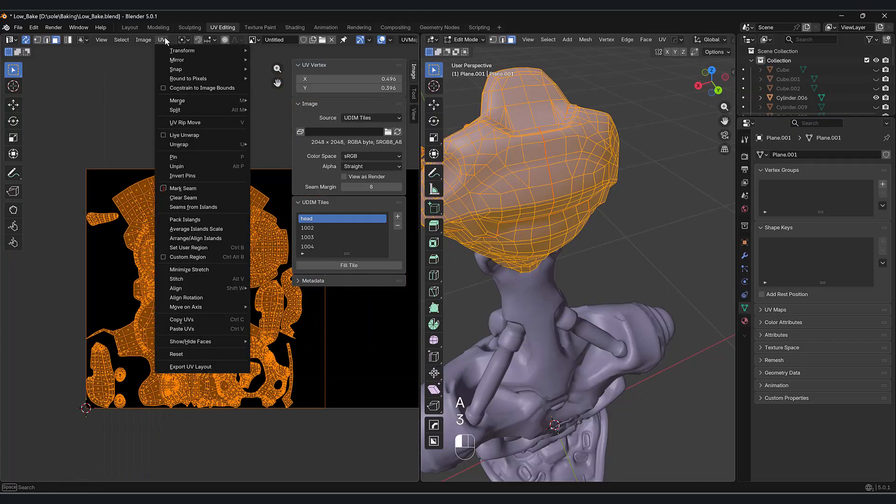
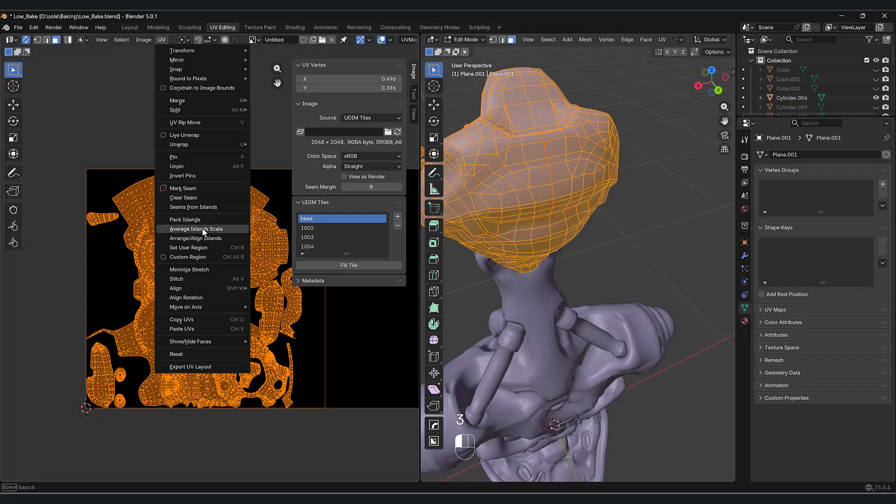
click(197, 228)
click(161, 39)
click(186, 220)
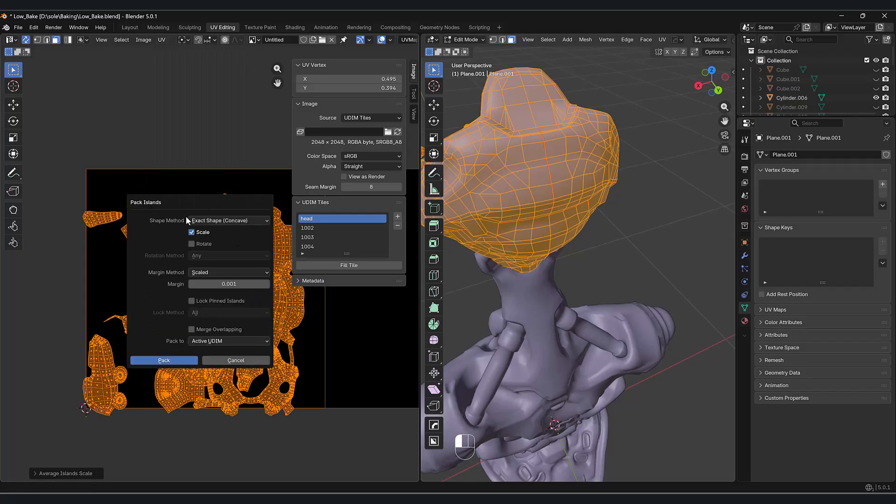
click(164, 360)
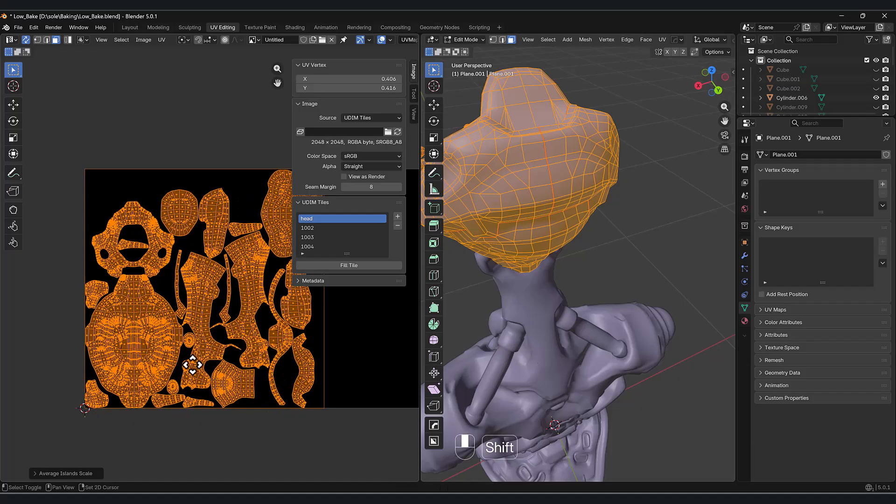
Step: Examine the repacked head UV islands up close, checking their spacing and their gaps to the tile borders
shift+middle_drag(205, 366, 180, 356)
shift+middle_drag(129, 293, 144, 315)
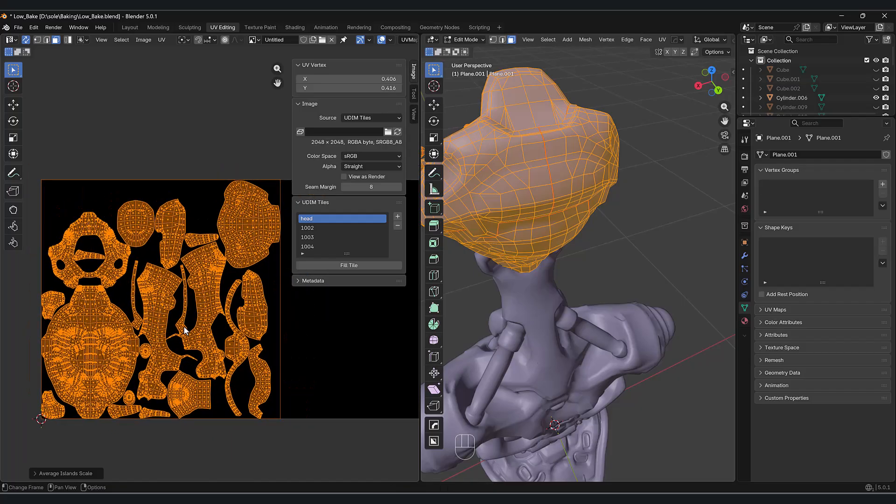
shift+middle_drag(192, 355, 160, 321)
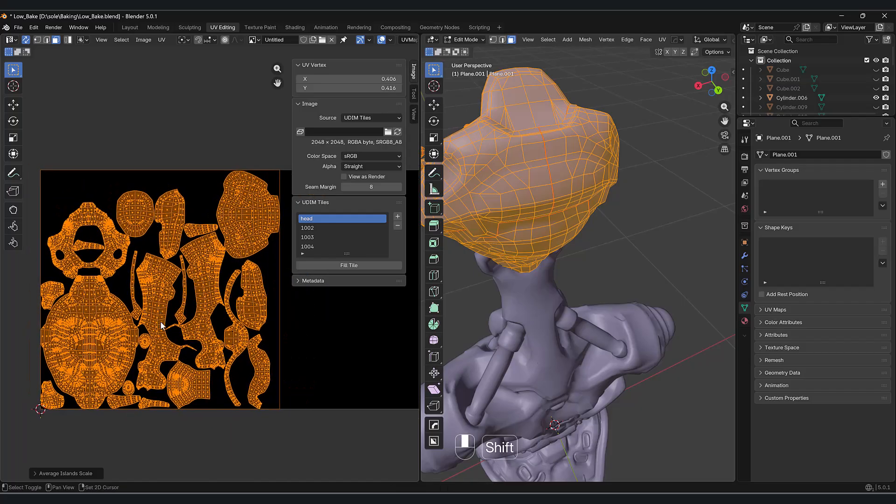
shift+middle_drag(191, 381, 229, 370)
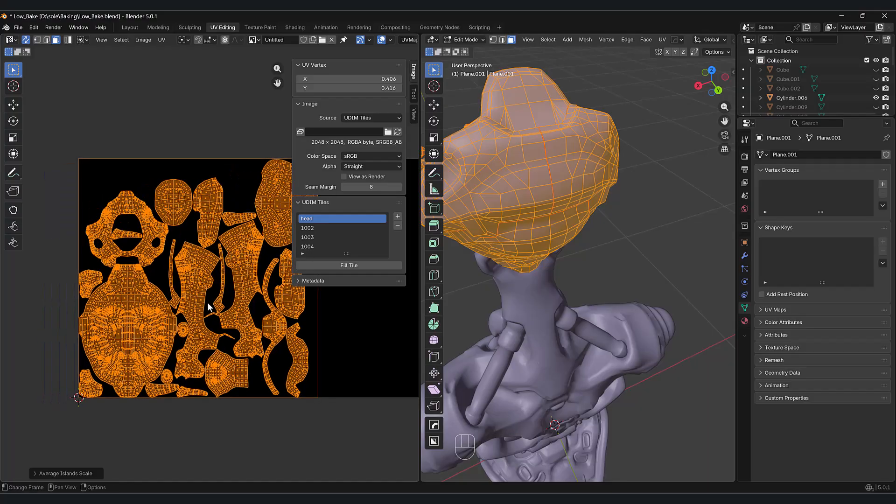
scroll(136, 364, up, 6)
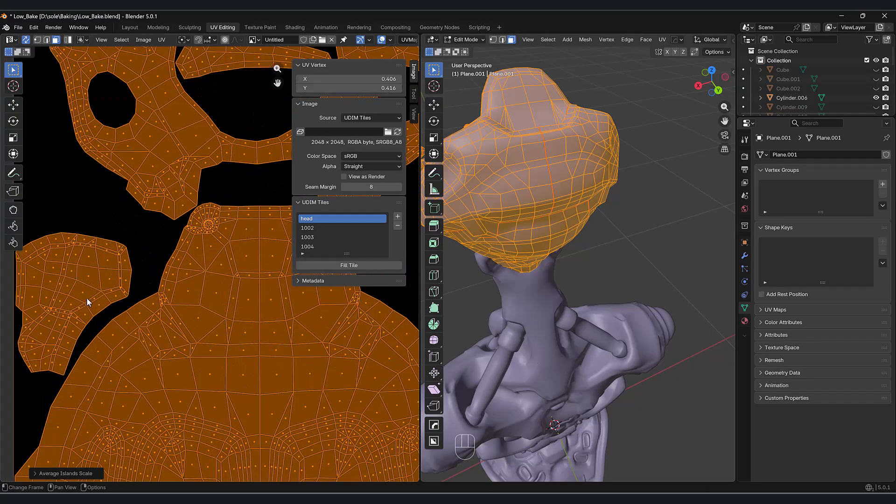
shift+middle_drag(124, 283, 144, 114)
shift+middle_drag(171, 359, 154, 174)
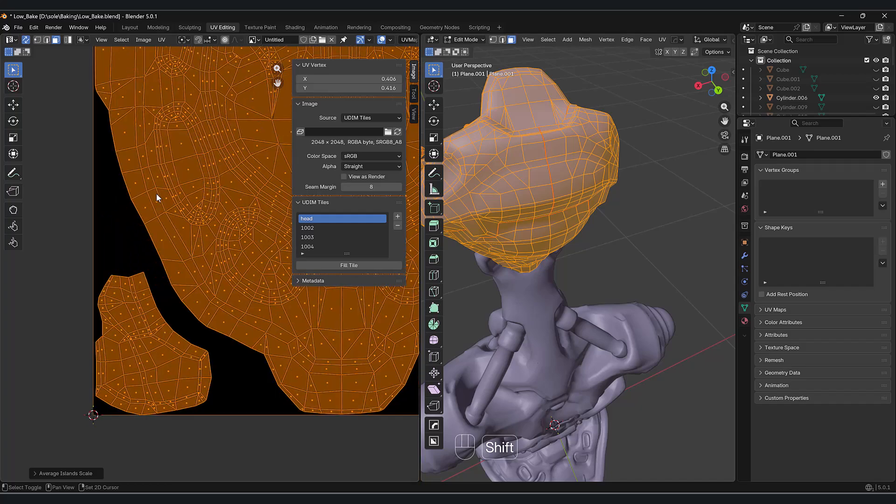
scroll(142, 392, up, 2)
shift+middle_drag(143, 393, 134, 292)
scroll(118, 390, up, 3)
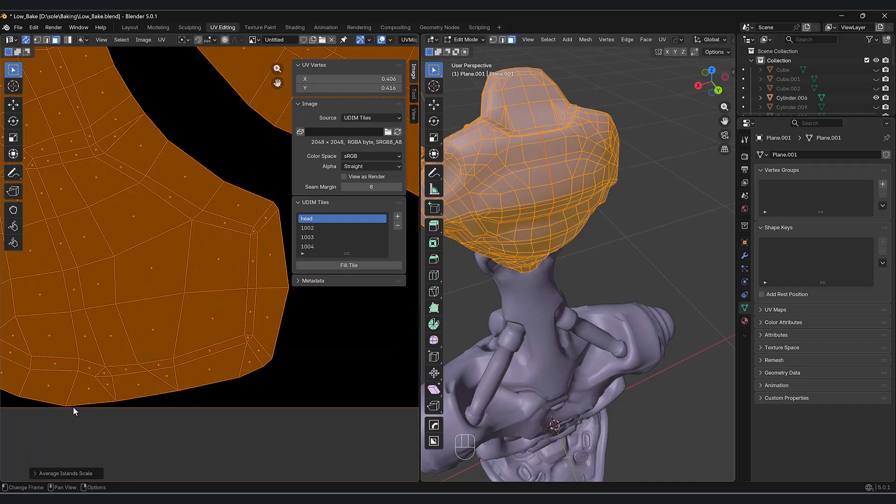
scroll(71, 409, down, 1)
scroll(95, 382, up, 3)
scroll(98, 380, down, 10)
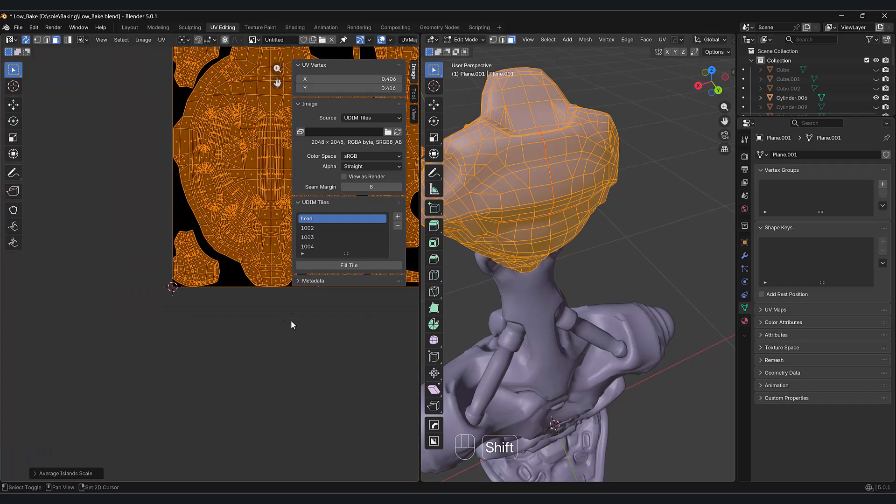
shift+middle_drag(287, 322, 84, 404)
shift+middle_drag(413, 418, 208, 187)
shift+middle_drag(245, 421, 262, 270)
scroll(261, 269, up, 5)
scroll(257, 278, down, 6)
shift+middle_drag(219, 362, 218, 364)
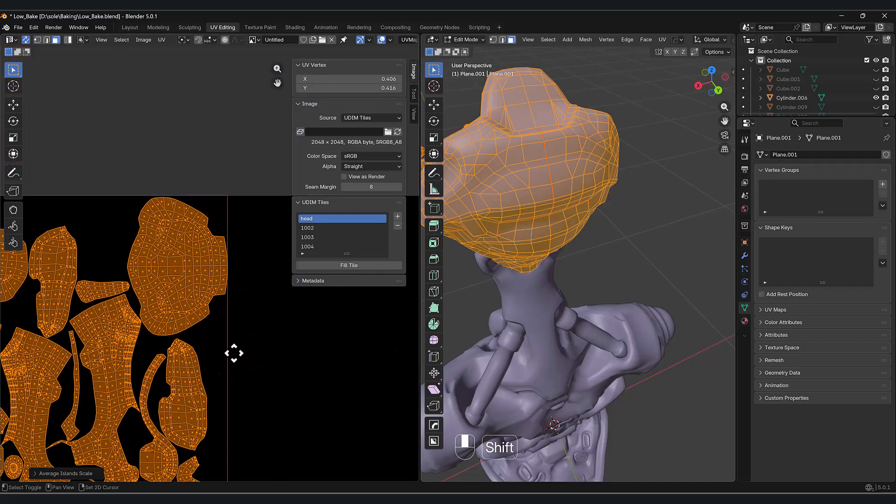
scroll(260, 330, down, 3)
scroll(253, 359, down, 5)
scroll(266, 364, up, 7)
shift+middle_drag(294, 368, 321, 342)
scroll(248, 362, down, 1)
Step: Scale all the head UVs down slightly to leave a gap inside the tile borders
key(s)
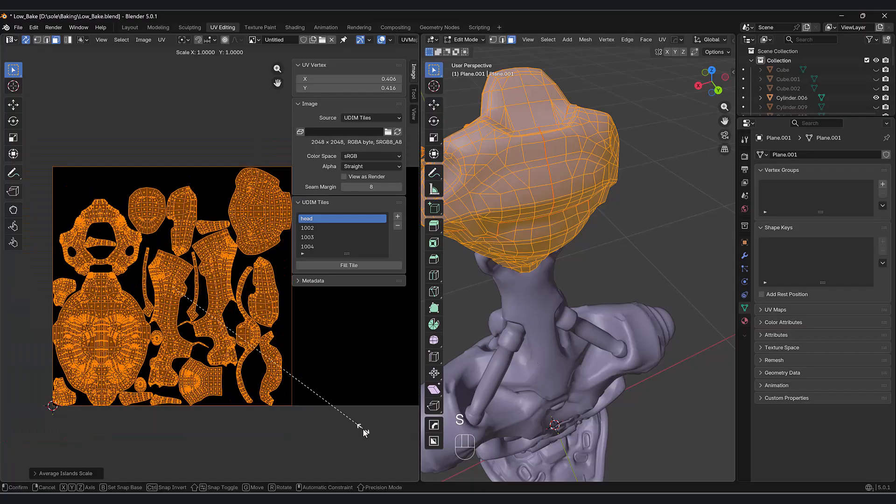
click(362, 429)
shift+middle_drag(345, 405, 317, 416)
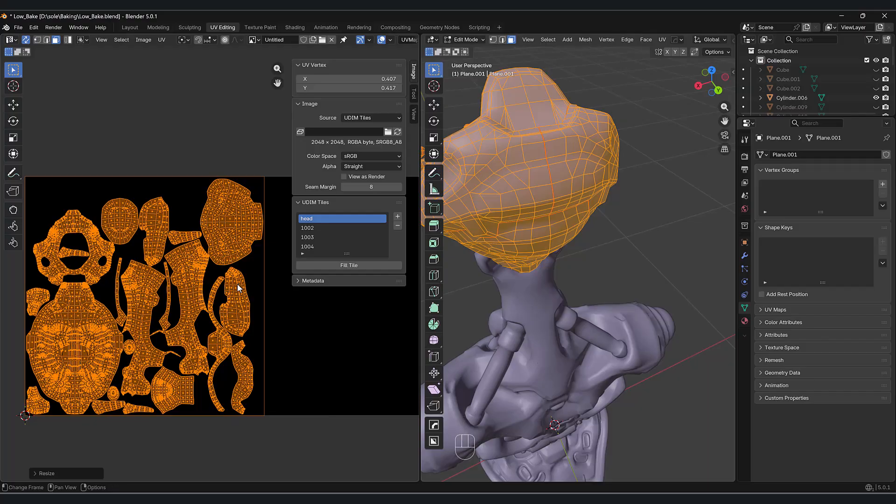
Step: Leave the head's Edit Mode and select the neck and torso mesh in Object Mode
middle_drag(622, 290, 514, 386)
key(Tab)
click(497, 397)
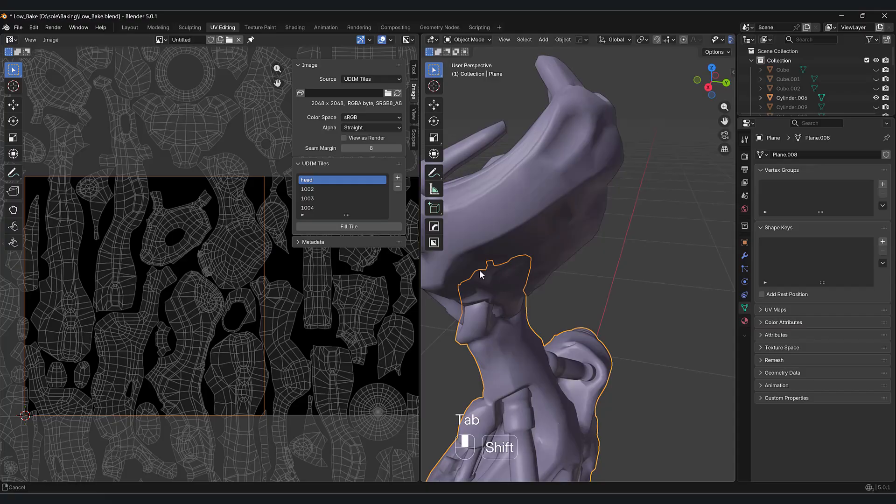
shift+middle_drag(556, 364, 561, 299)
middle_drag(564, 372, 621, 356)
scroll(560, 368, down, 4)
shift+middle_drag(541, 386, 558, 309)
scroll(334, 361, down, 3)
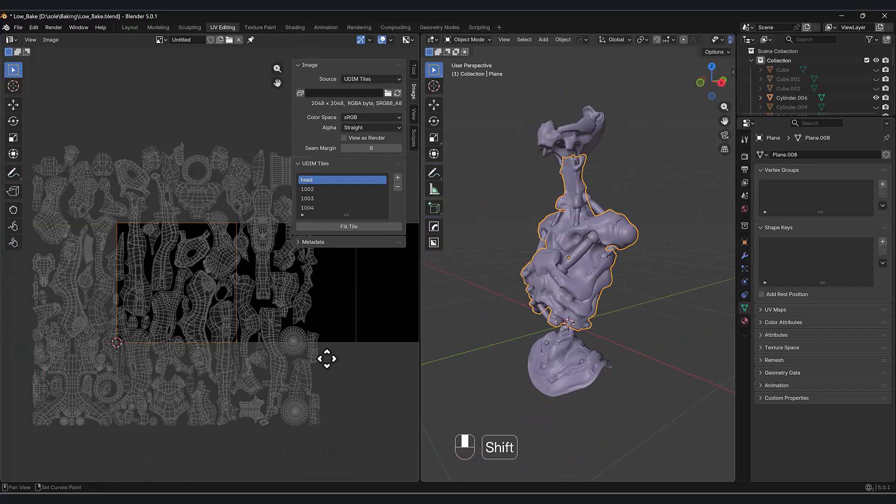
Step: Label the UDIM tile 1002 as body
shift+middle_drag(336, 358, 315, 360)
double_click(311, 190)
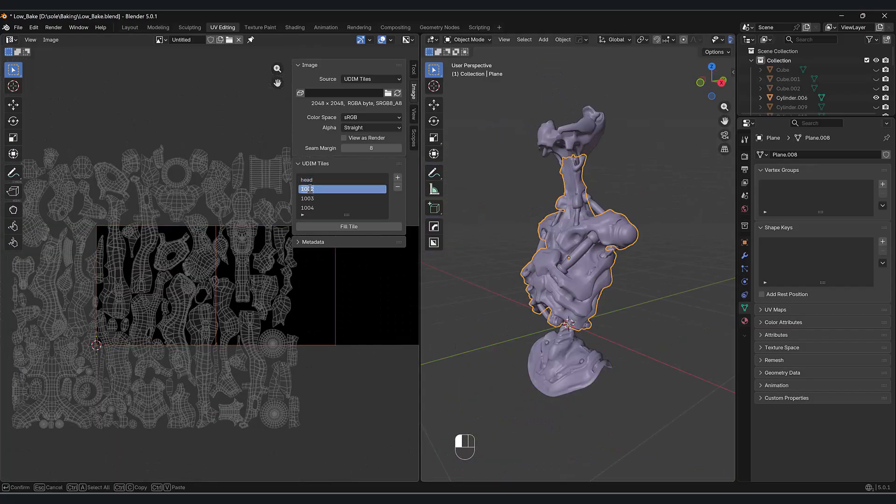
text(body)
key(Return)
Step: Select all faces of the body mesh in Edit Mode and average the scale of its UV islands
middle_drag(552, 287, 564, 289)
key(Tab)
key(a)
shift+middle_drag(309, 345, 304, 355)
click(160, 41)
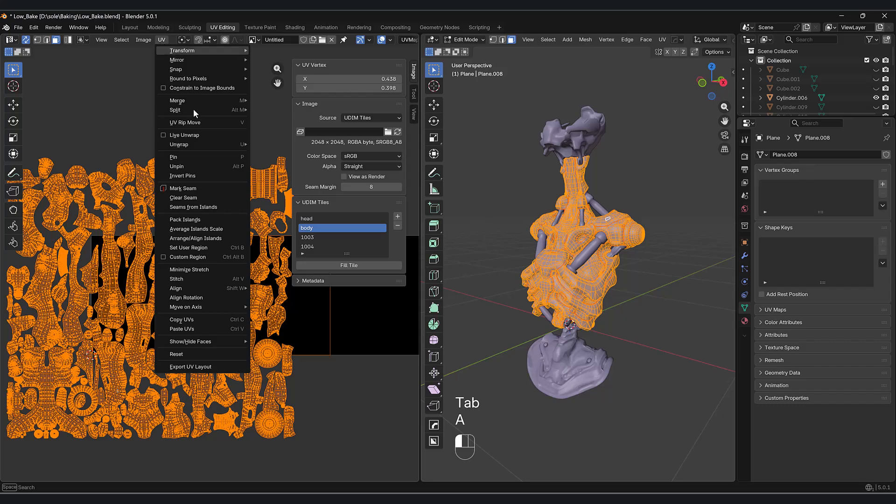
click(191, 229)
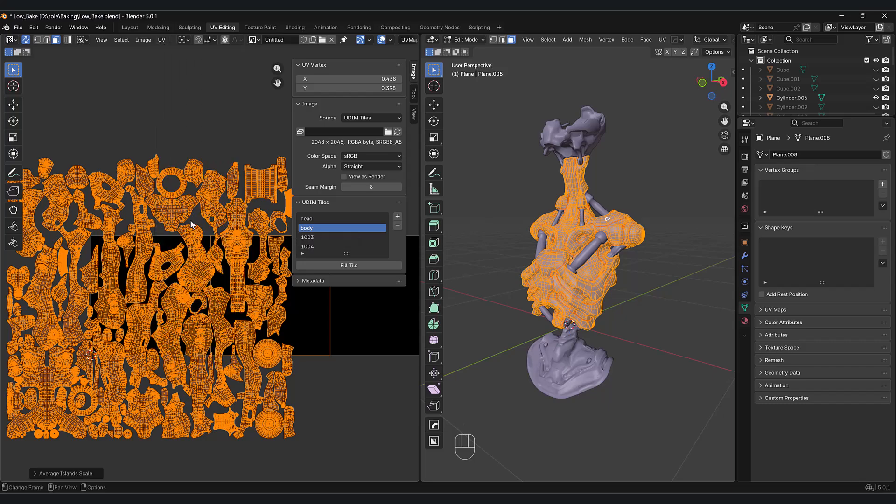
click(162, 42)
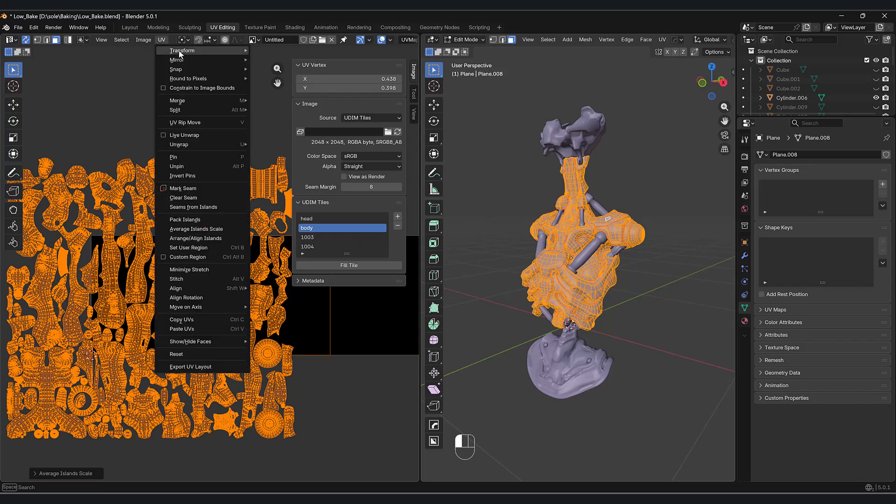
Step: Pack the body's UV islands into the body UDIM tile and scale them down to about 0.993
click(182, 220)
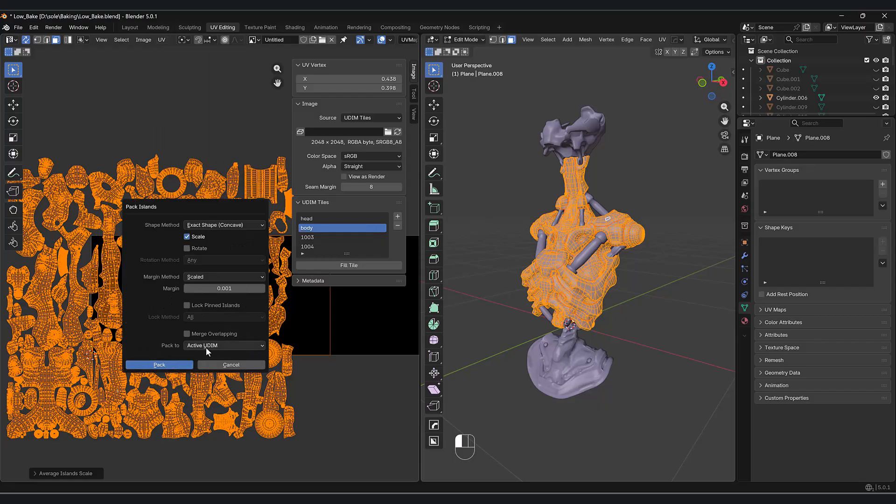
click(159, 365)
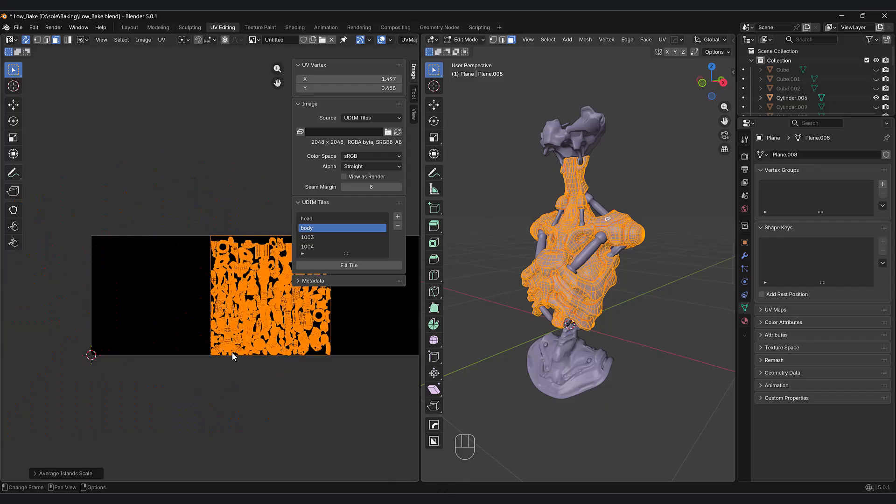
shift+middle_drag(243, 352, 160, 350)
scroll(159, 350, up, 3)
key(s)
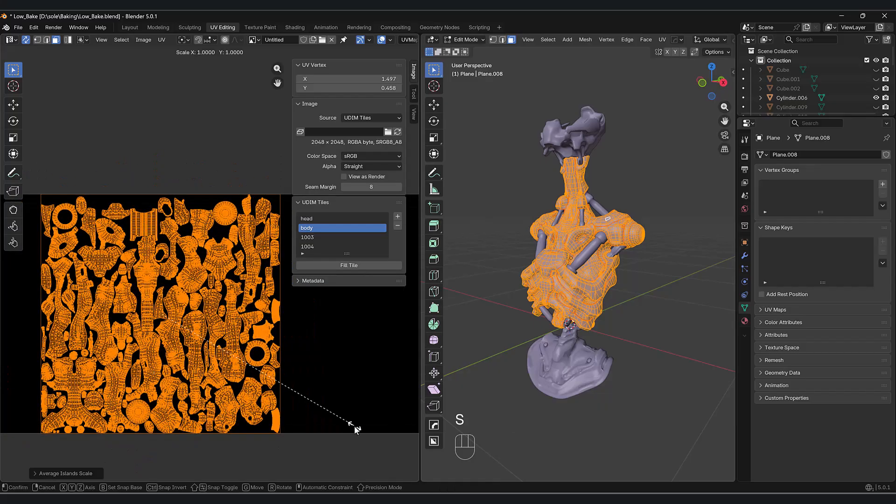
key(shift)
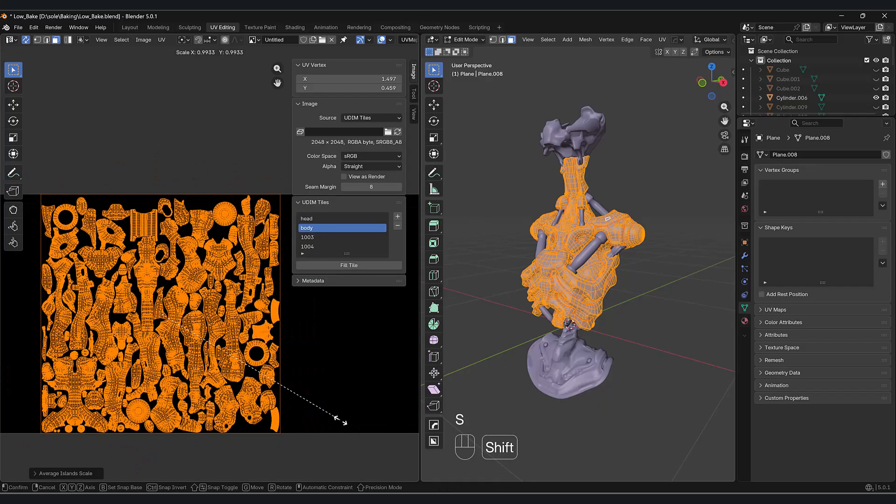
click(343, 422)
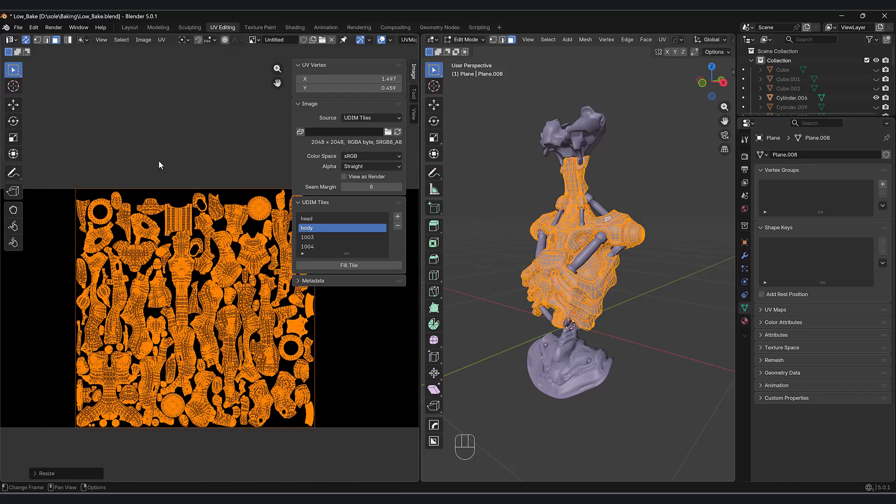
Step: Check the body mesh's UV layout for overlapping islands with Select Overlap
scroll(167, 168, down, 3)
click(179, 144)
scroll(172, 136, up, 2)
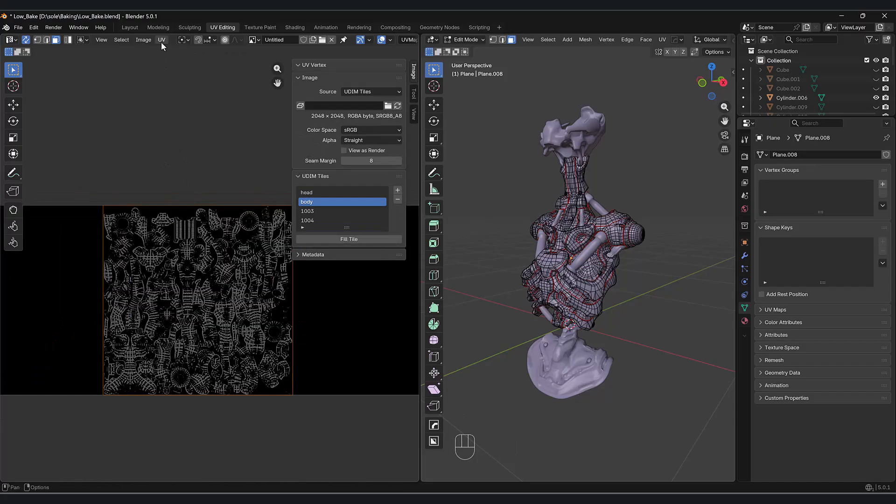
click(161, 40)
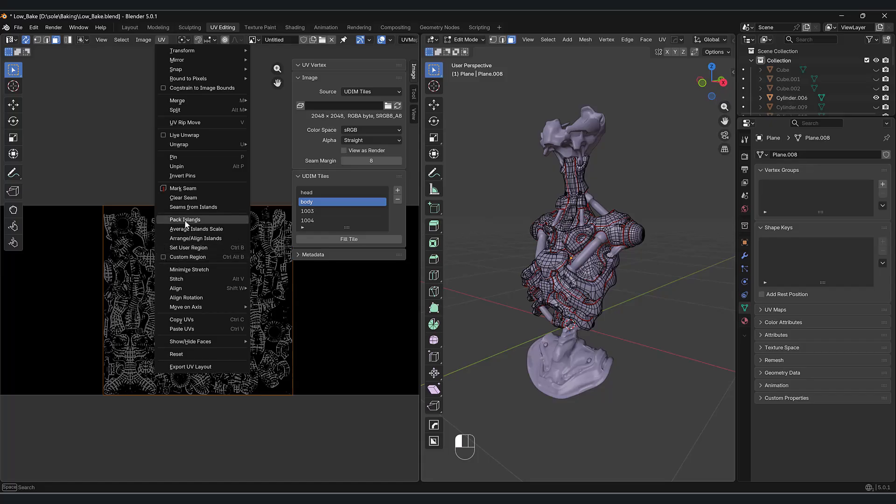
click(123, 39)
click(155, 185)
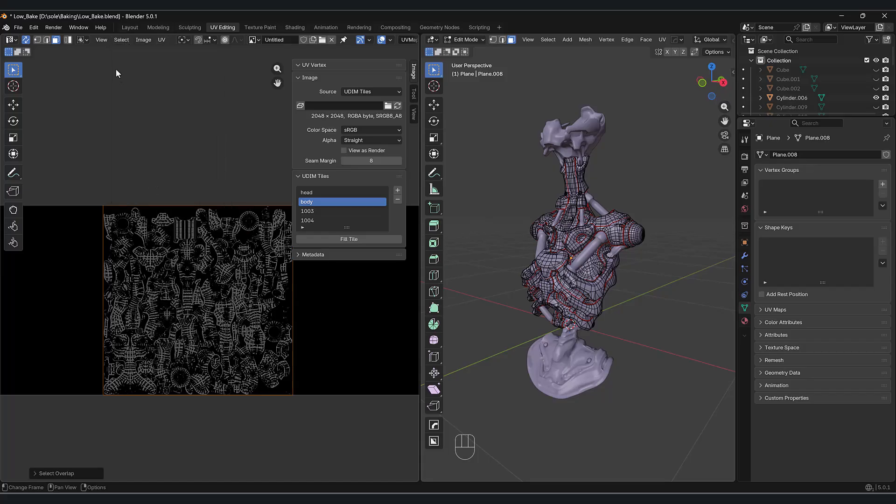
click(123, 40)
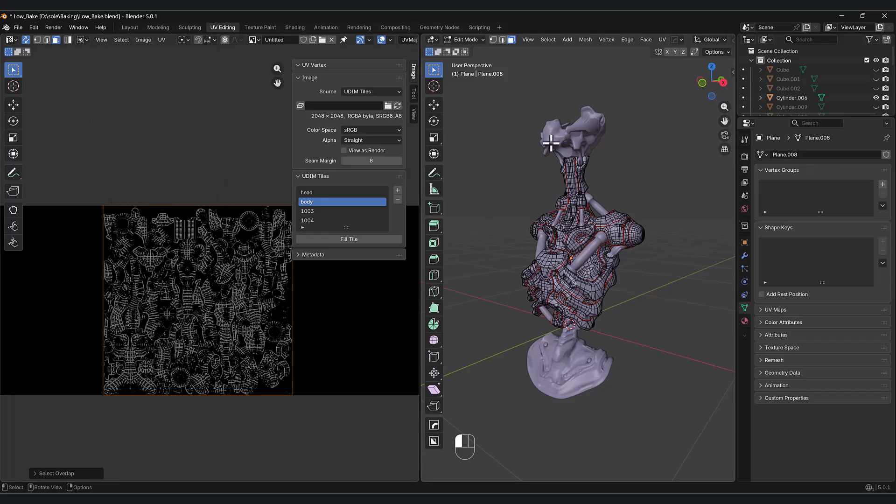
Step: Open the head mesh for editing, check its UVs with Select Overlap, and return to Object Mode
key(Tab)
click(560, 143)
key(Tab)
key(Tab)
shift+middle_drag(197, 147, 293, 144)
key(Tab)
click(128, 55)
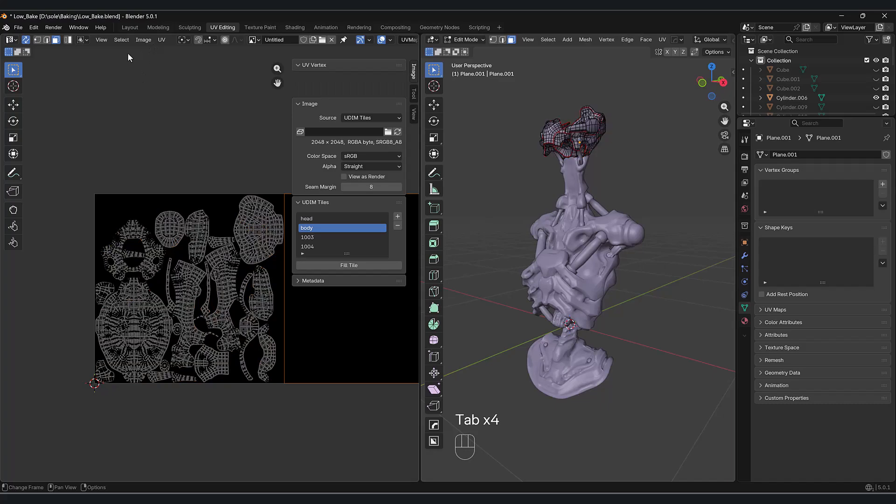
click(121, 40)
click(144, 184)
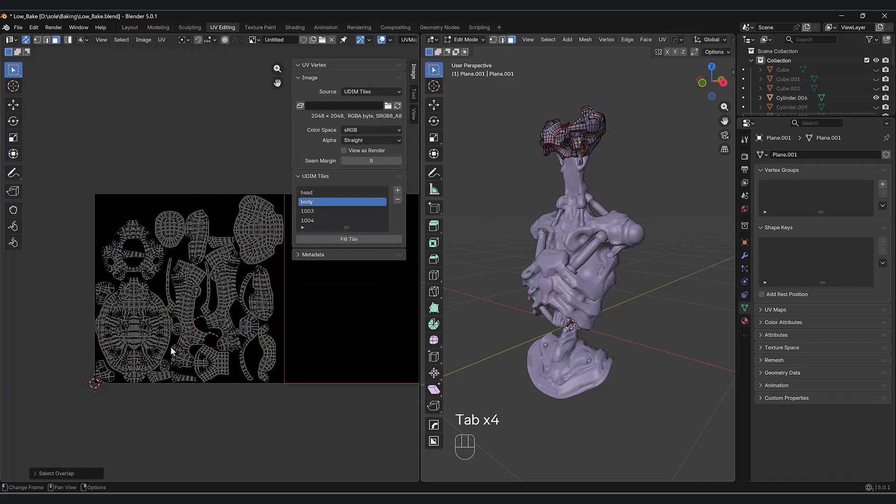
shift+middle_drag(330, 367, 295, 371)
key(Tab)
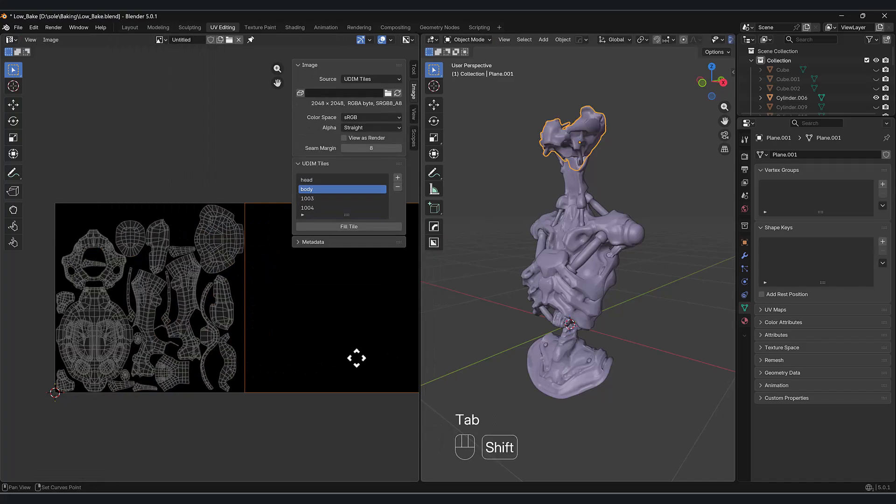
Step: Separate the two small round cylinders on the hip from the cylinder mesh into their own object
click(569, 346)
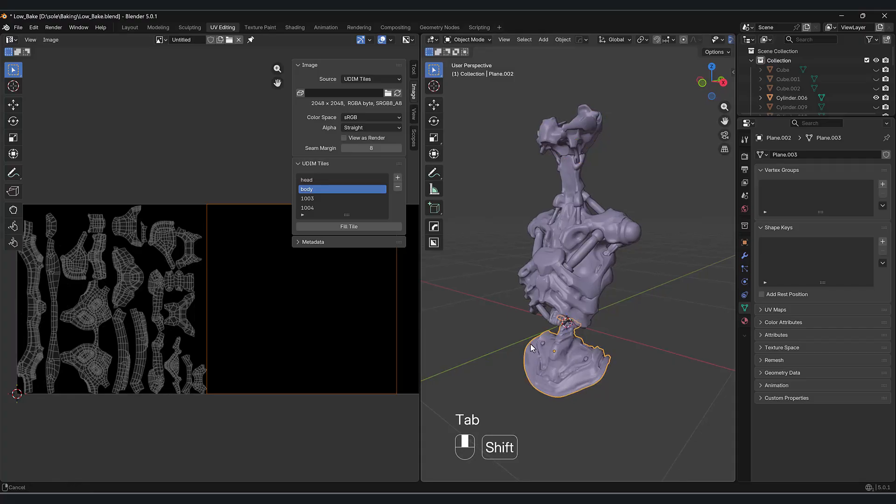
shift+middle_drag(578, 366, 536, 348)
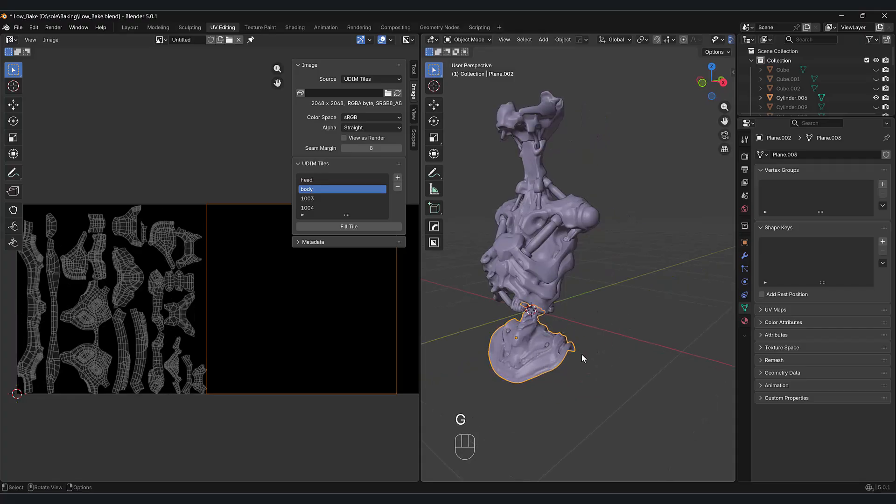
scroll(559, 364, up, 3)
scroll(597, 337, down, 2)
scroll(589, 306, up, 4)
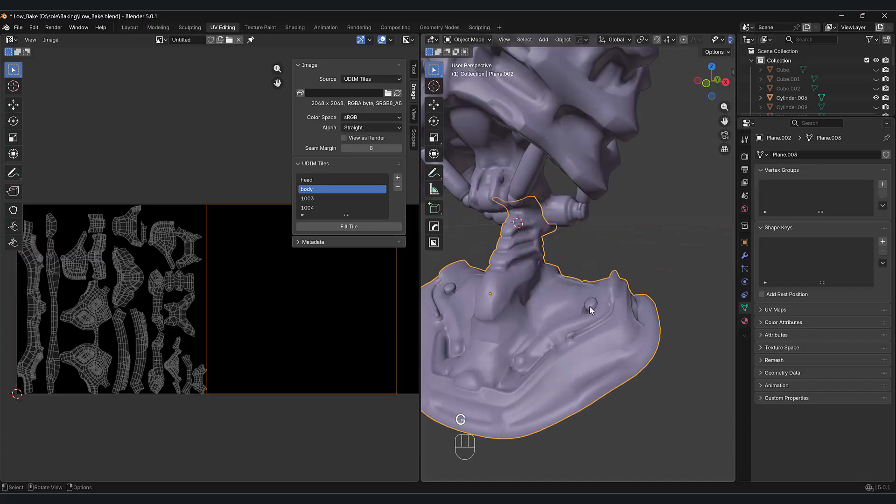
click(597, 311)
key(Tab)
key(shift+z)
scroll(625, 308, down, 2)
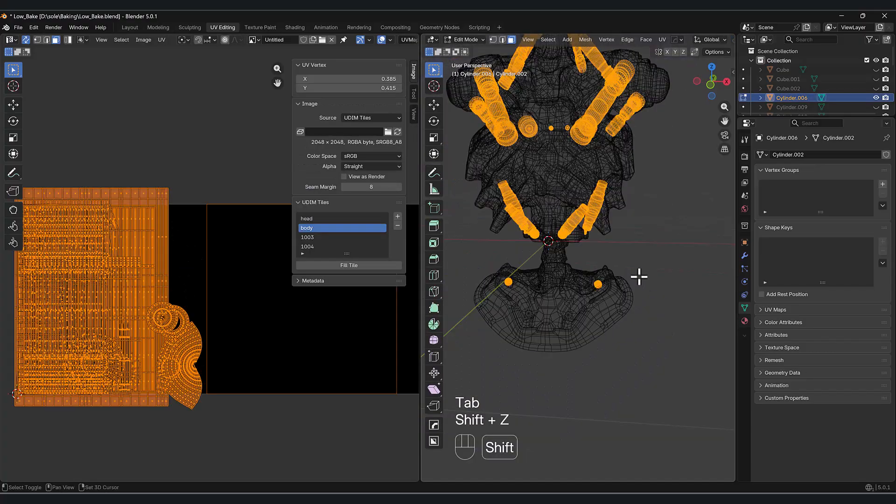
drag(470, 319, 608, 324)
key(p)
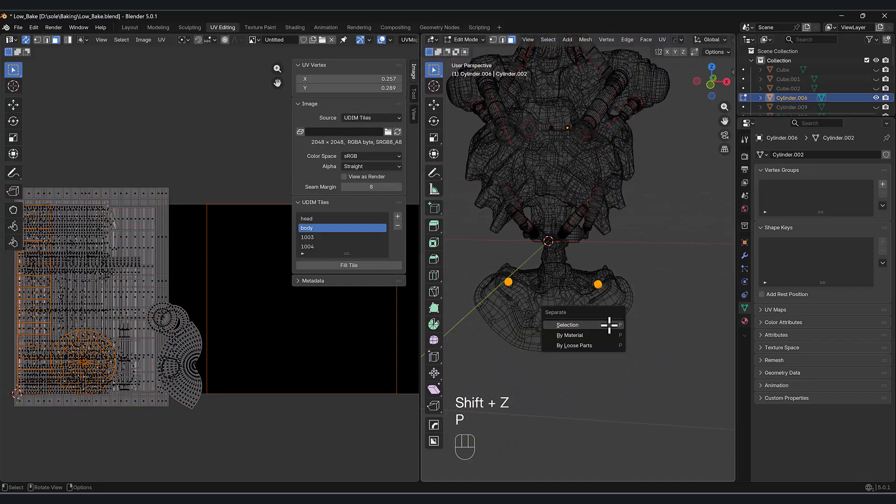
click(608, 324)
key(Tab)
key(shift+z)
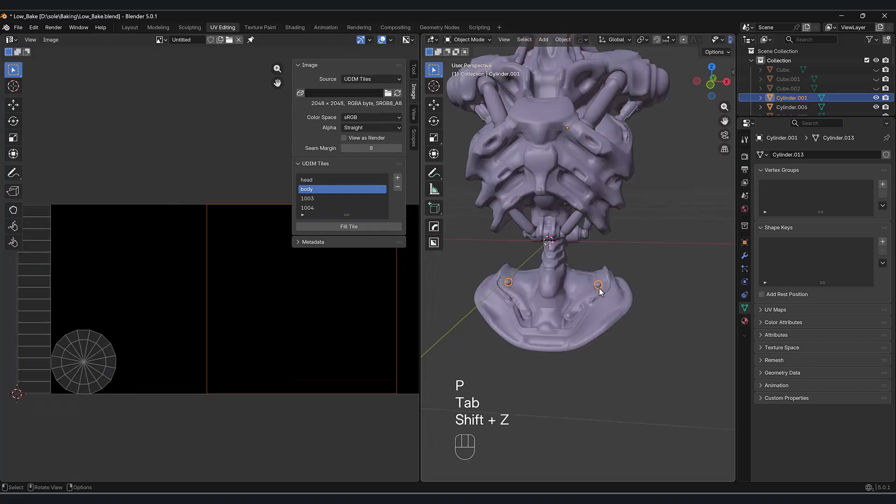
Step: Add the hip mesh to the selection and rename UDIM tile 1003 to hip
shift+click(586, 314)
scroll(226, 318, down, 3)
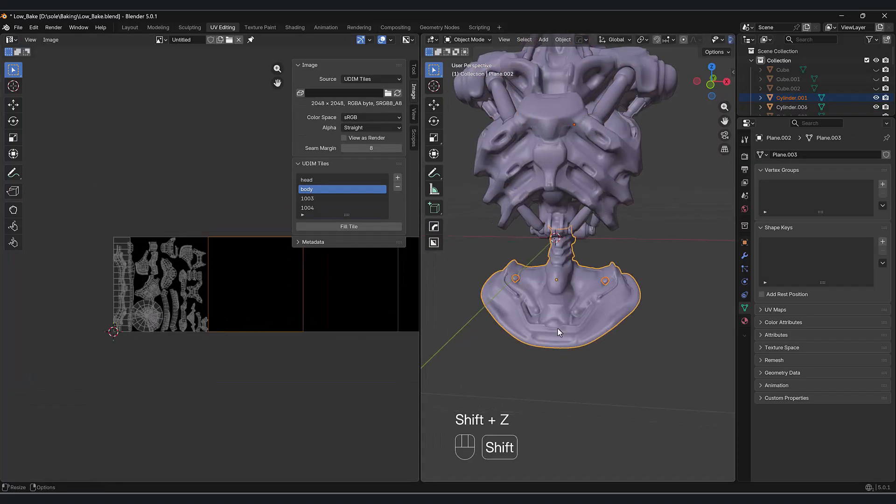
middle_drag(563, 322, 208, 320)
double_click(309, 198)
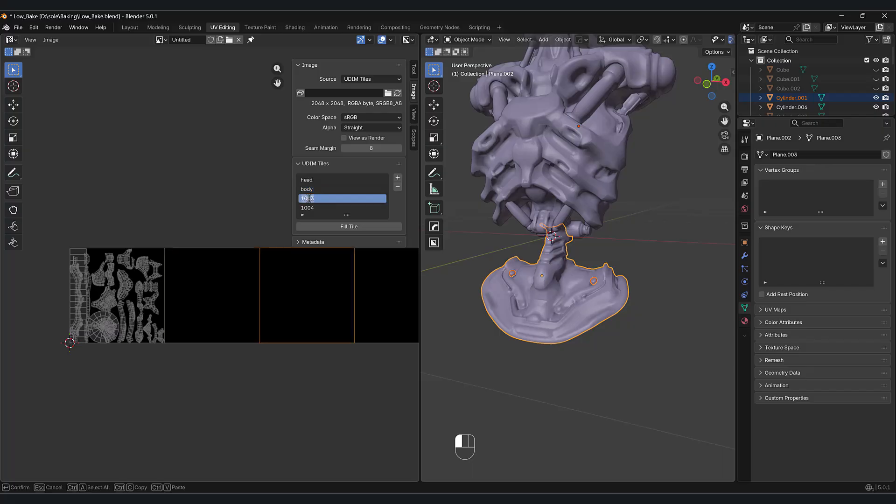
text(hip)
key(Return)
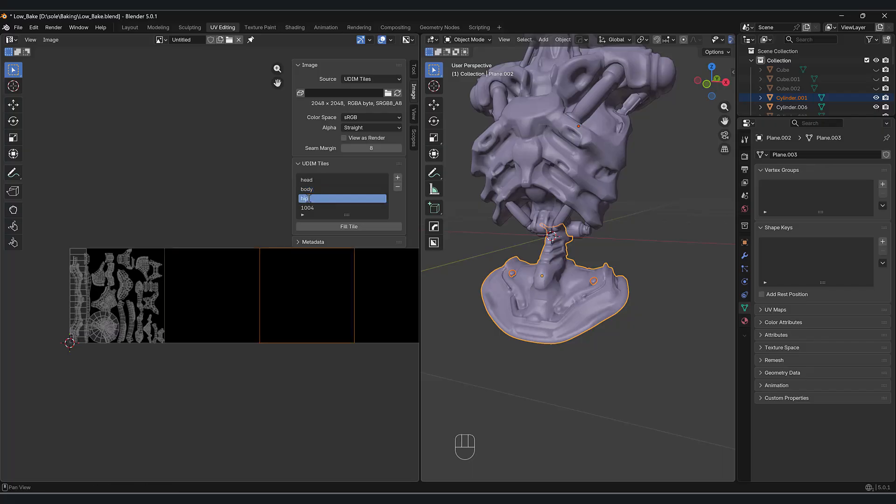
Step: Edit the hip mesh and its two small cylinders together and average the scale of all their UV islands
middle_drag(539, 298, 558, 301)
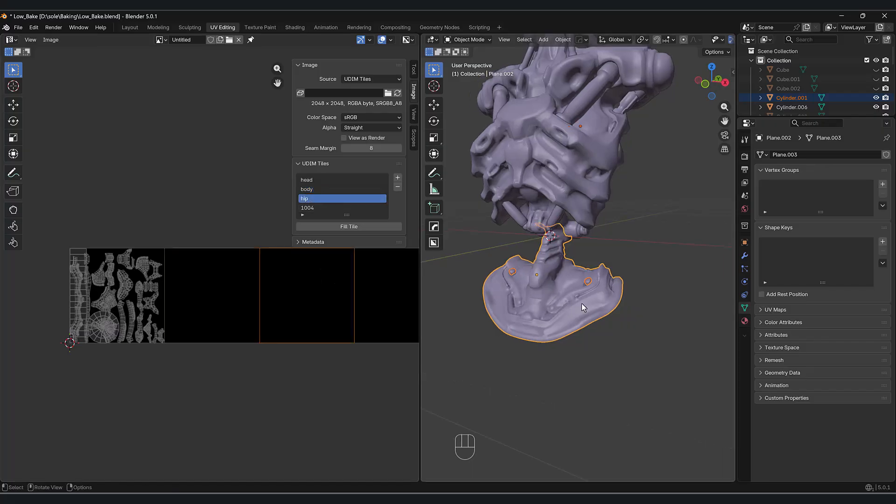
click(581, 304)
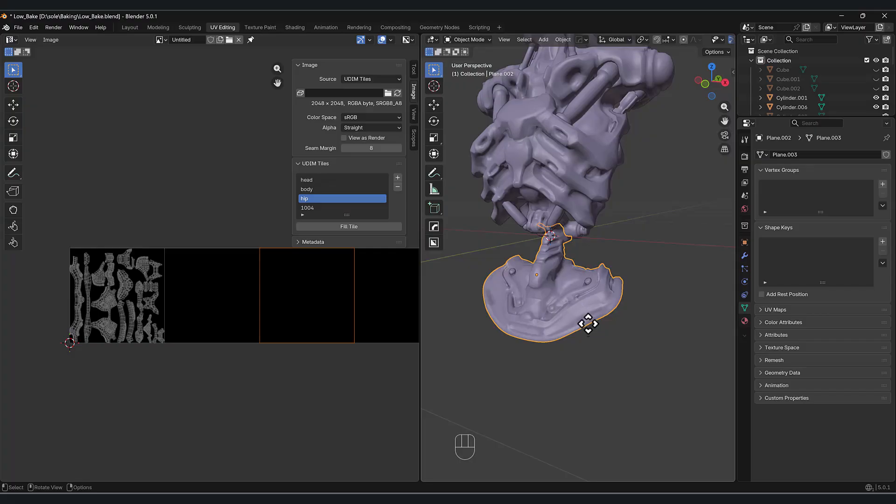
shift+click(588, 283)
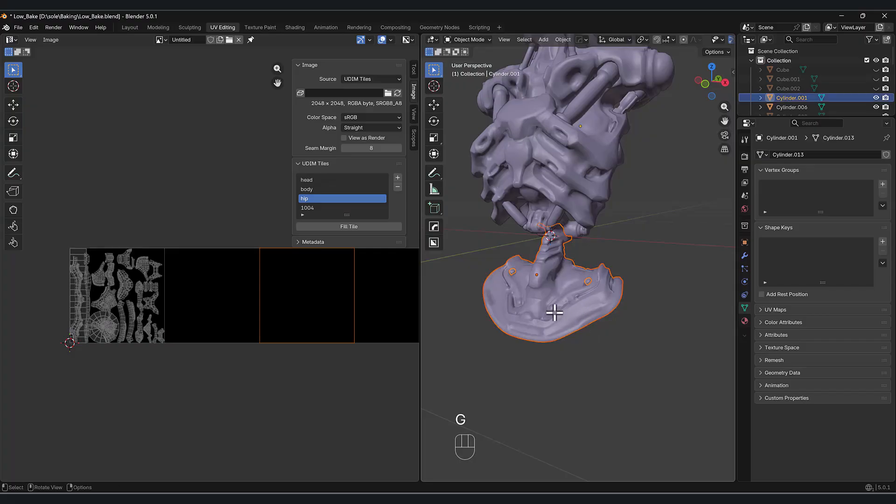
key(Tab)
key(a)
scroll(190, 305, up, 4)
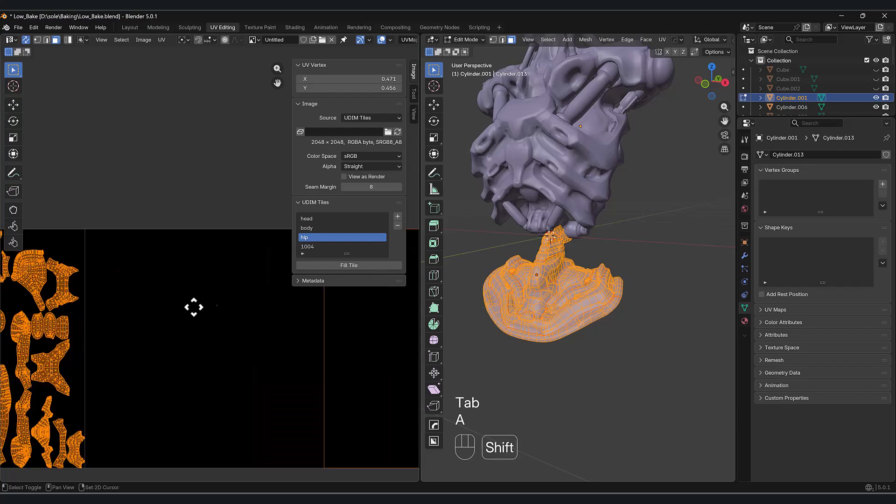
click(161, 40)
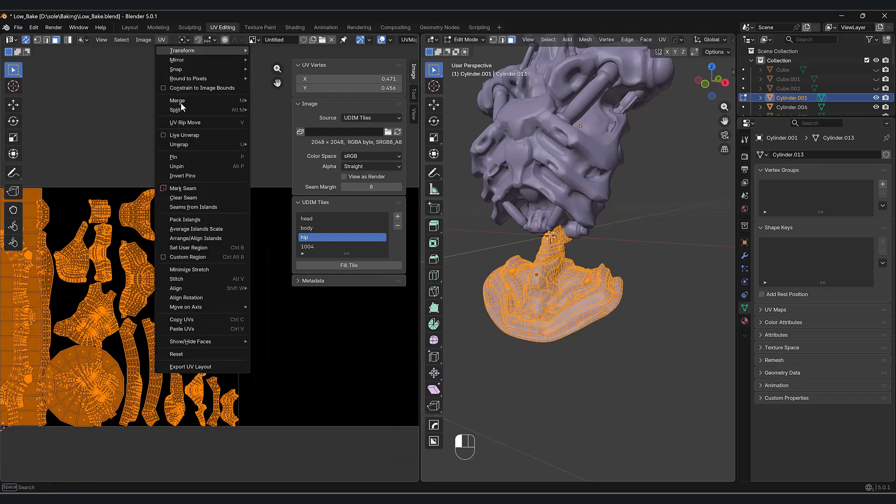
click(197, 230)
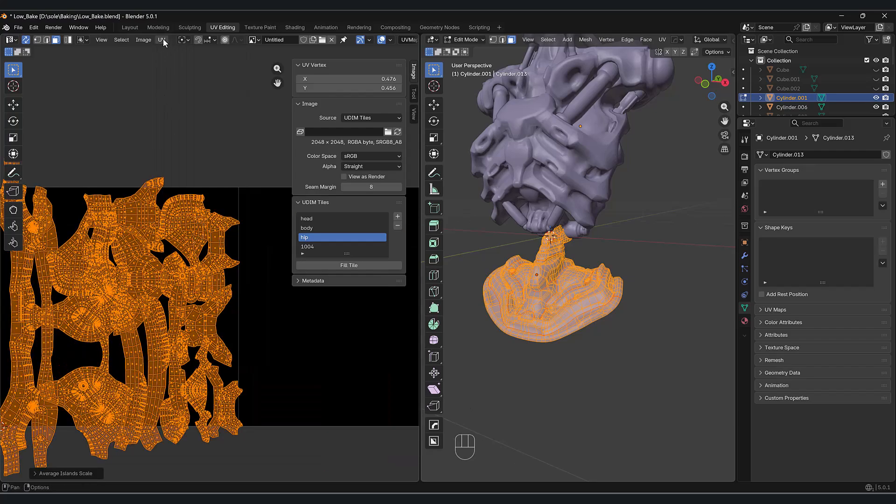
Step: Pack the hip parts' UV islands into the hip UDIM tile and scale them down slightly
click(161, 39)
click(183, 257)
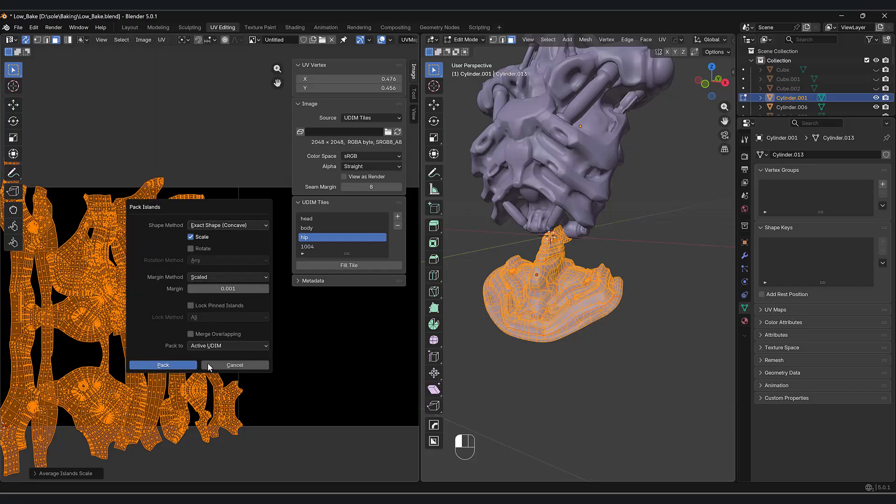
click(179, 365)
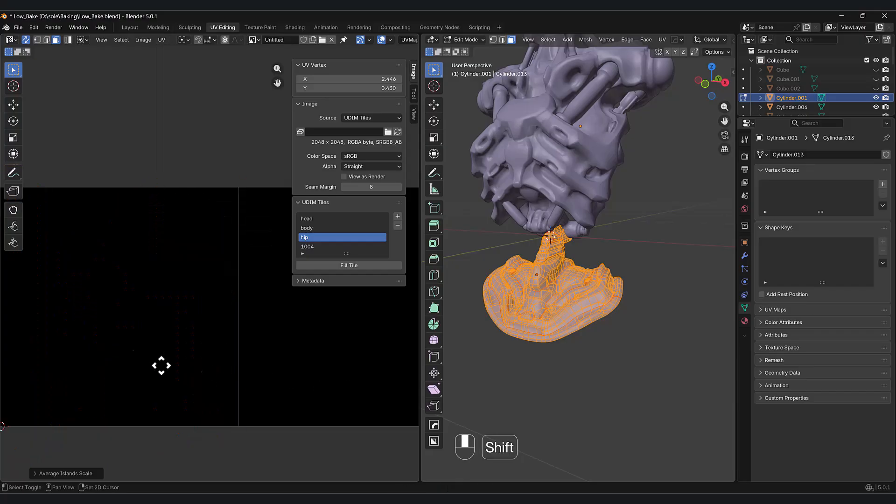
shift+middle_drag(192, 372, 39, 369)
shift+middle_drag(265, 409, 150, 415)
shift+middle_drag(299, 426, 255, 431)
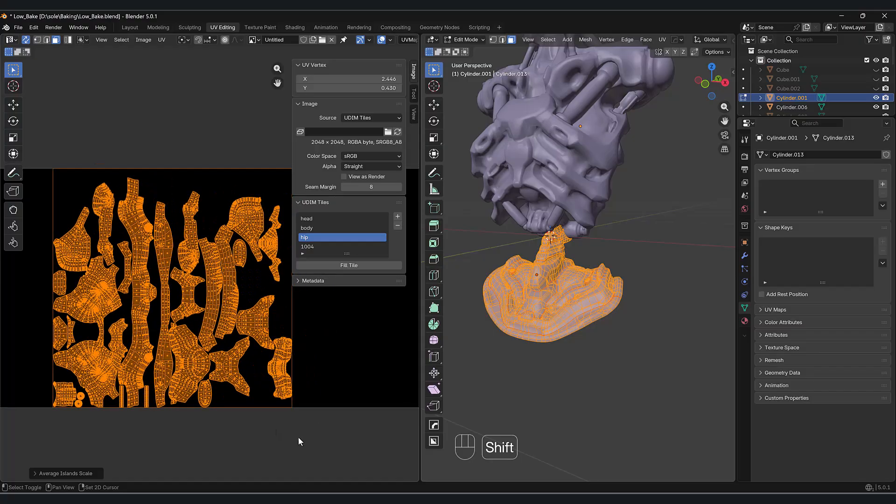
key(s)
click(345, 447)
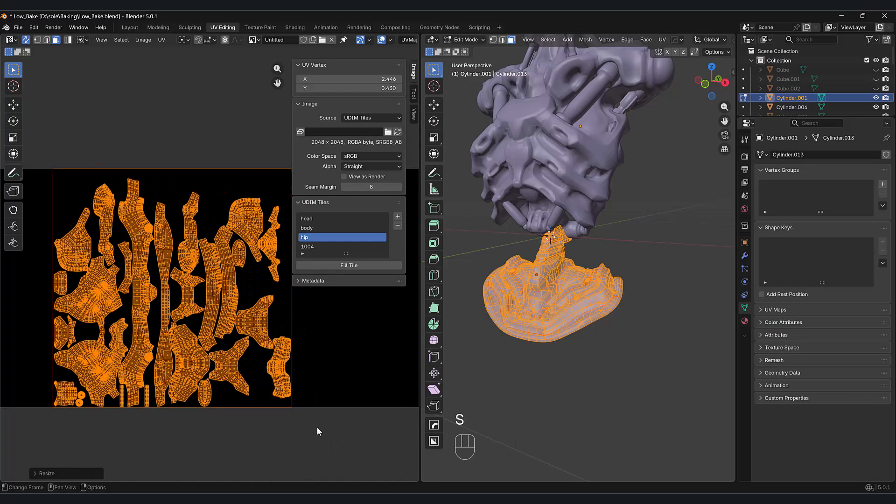
Step: Try moving and enlarging the broad UV island near the hip tile's upper-right corner, and undo the change
scroll(319, 415, down, 1)
shift+middle_drag(250, 252, 211, 280)
scroll(242, 261, up, 3)
scroll(226, 275, down, 2)
scroll(210, 280, up, 2)
scroll(210, 280, down, 1)
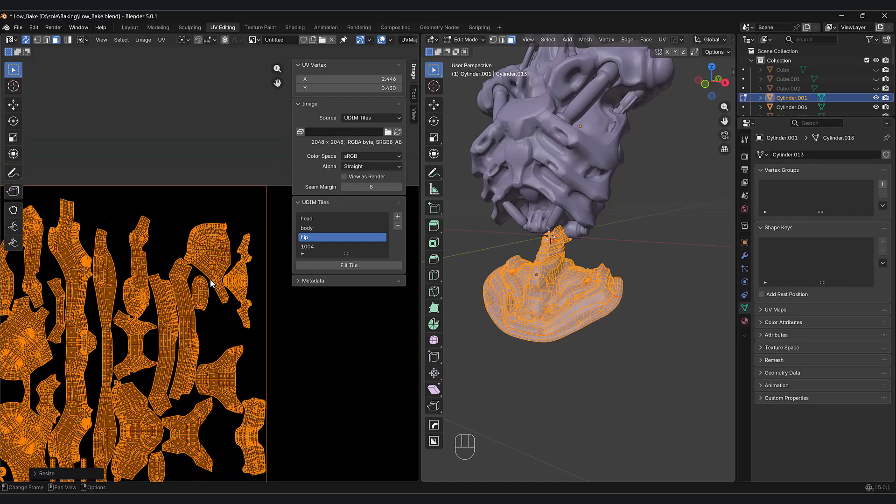
click(215, 259)
scroll(221, 273, down, 1)
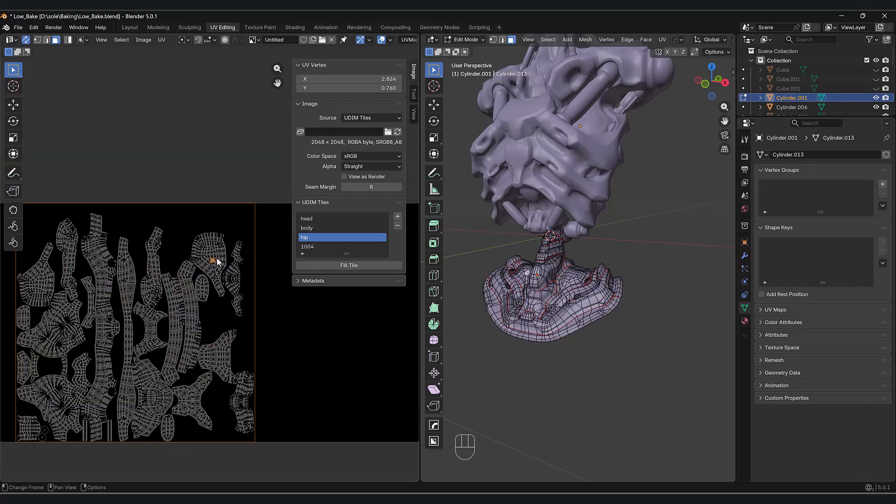
key(l)
key(g)
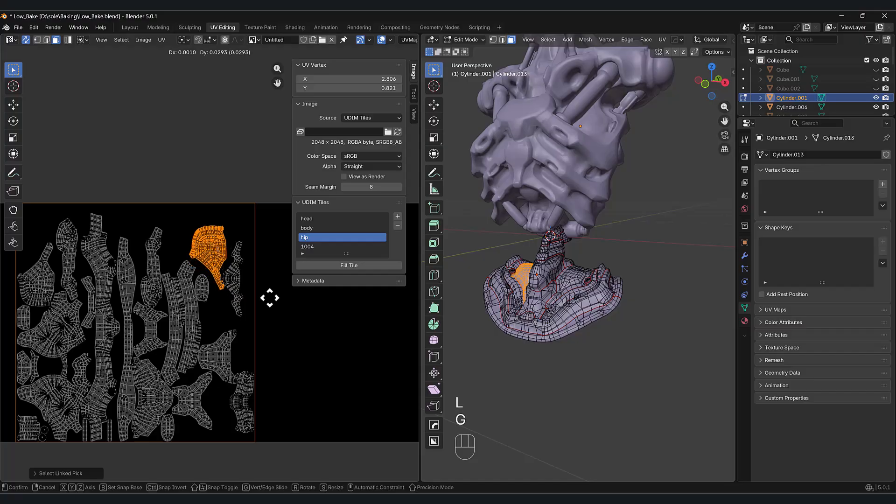
key(s)
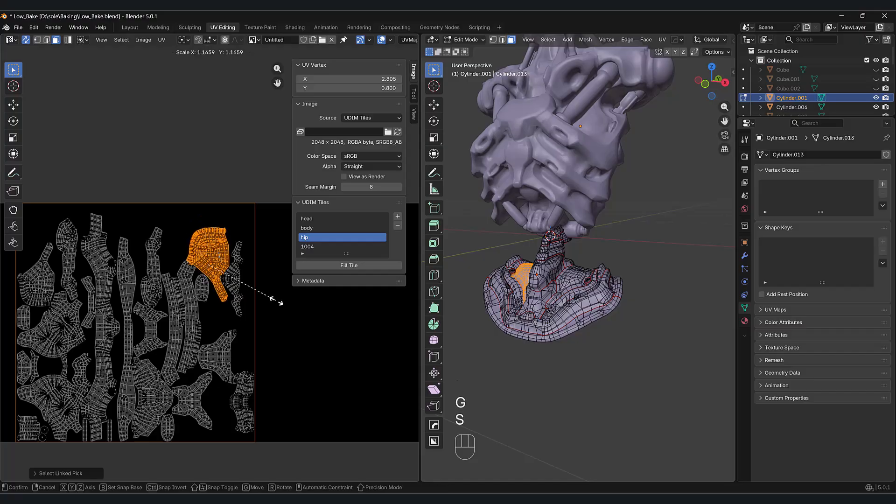
click(276, 301)
key(g)
click(260, 291)
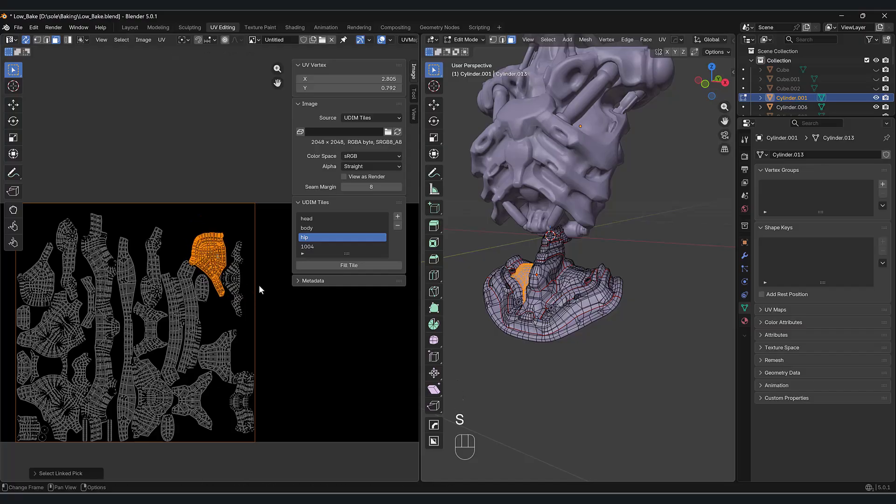
key(s)
right_click(277, 320)
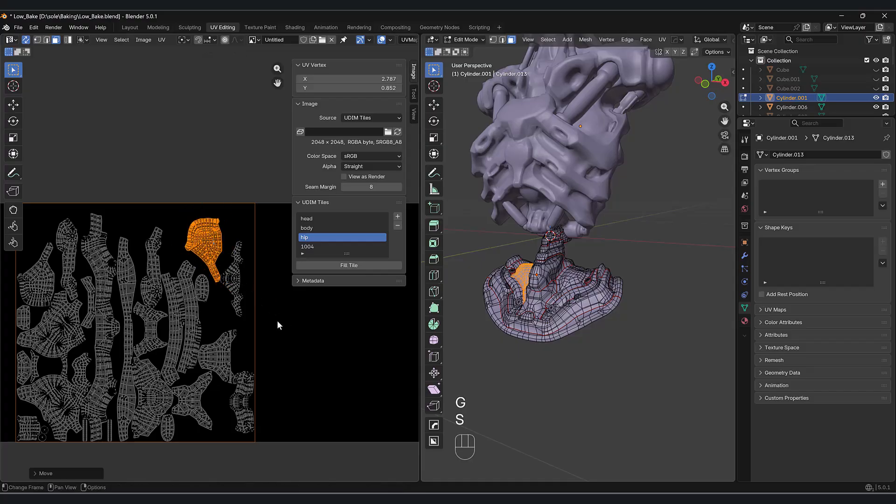
key(ctrl+z)
Step: Look over the packed hip UV islands and the free space between them in the hip tile
shift+middle_drag(249, 334, 275, 310)
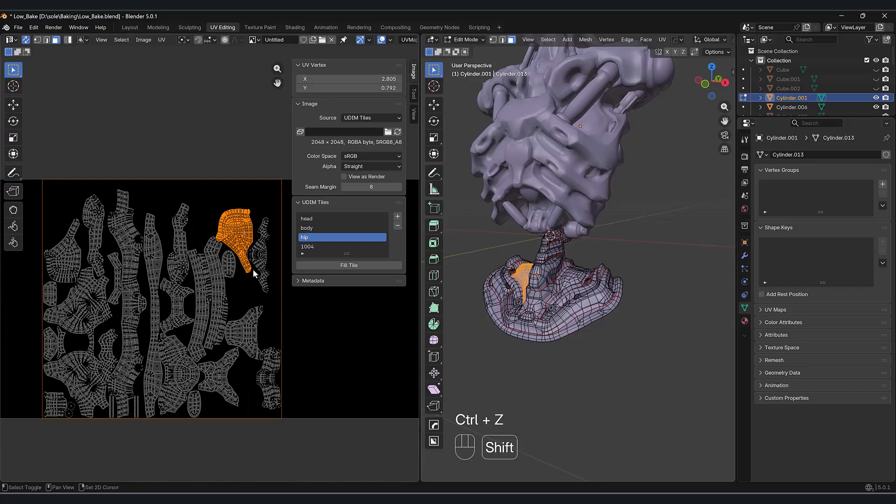
shift+middle_drag(253, 269, 238, 278)
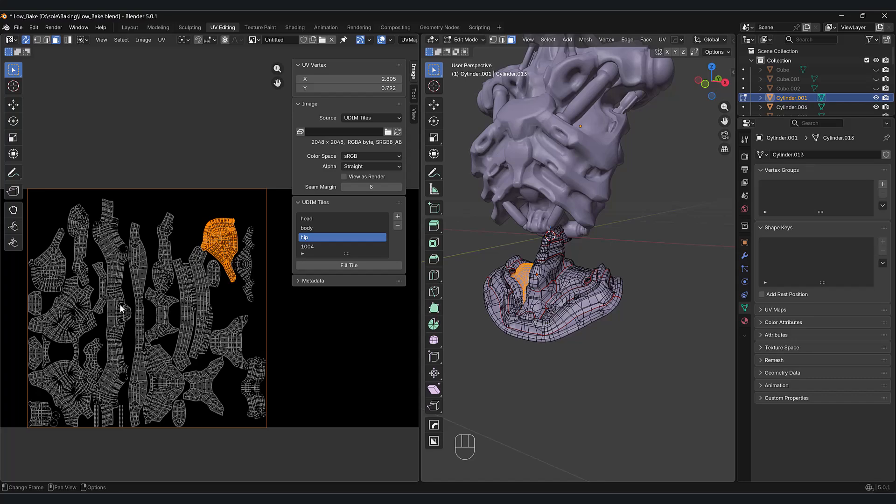
scroll(161, 345, up, 1)
shift+middle_drag(164, 353, 150, 287)
scroll(161, 295, down, 1)
shift+middle_drag(200, 332, 234, 363)
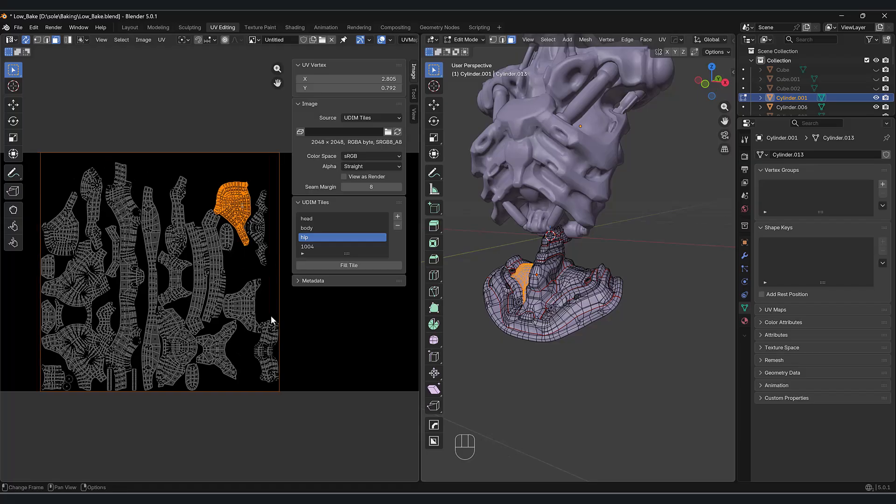
key(Tab)
key(Tab)
key(Tab)
key(Tab)
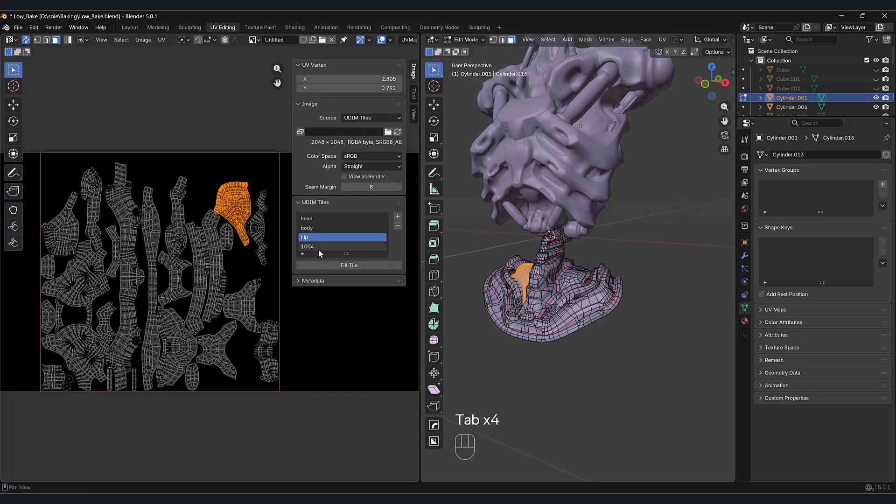
key(Tab)
Step: Select the hydraulic cylinder mesh and rename UDIM tile 1004 to hydr
click(313, 247)
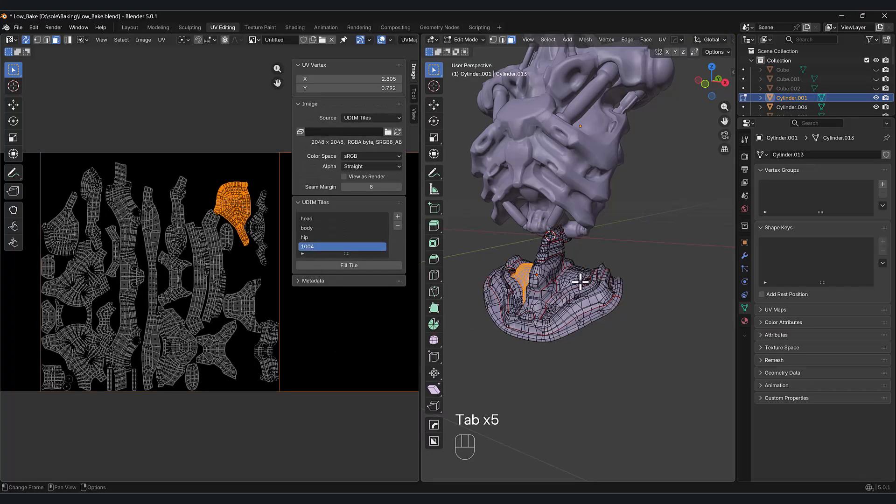
key(Tab)
click(588, 100)
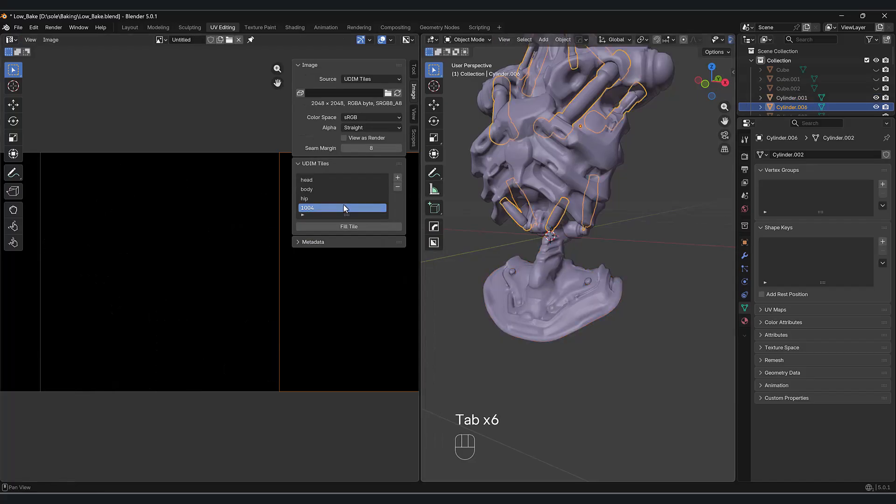
double_click(308, 209)
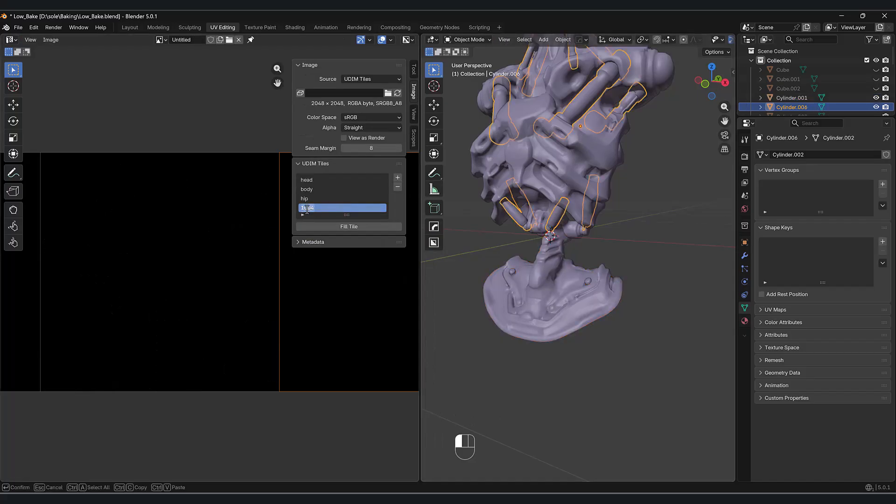
text(hydro)
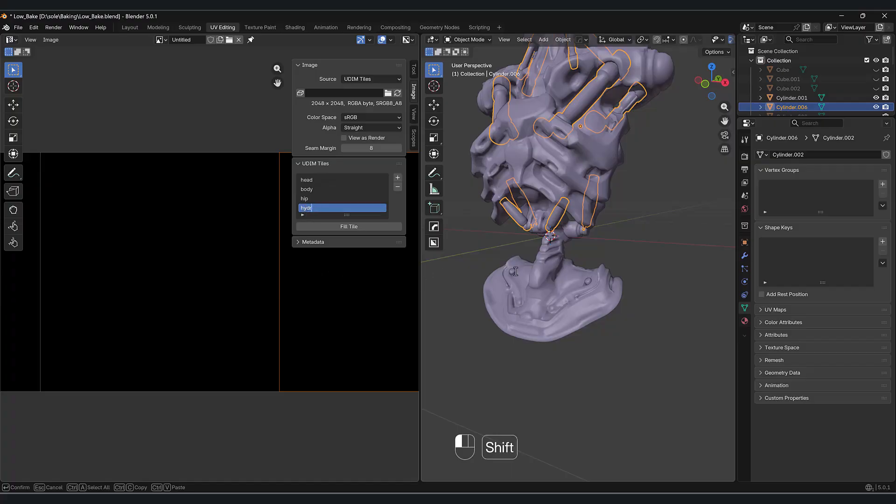
key(Return)
Step: Open the hydraulic cylinder mesh for editing with all of its geometry selected
shift+middle_drag(514, 274, 506, 323)
middle_drag(567, 242, 565, 294)
key(Tab)
key(a)
scroll(324, 337, down, 4)
shift+middle_drag(323, 334, 305, 336)
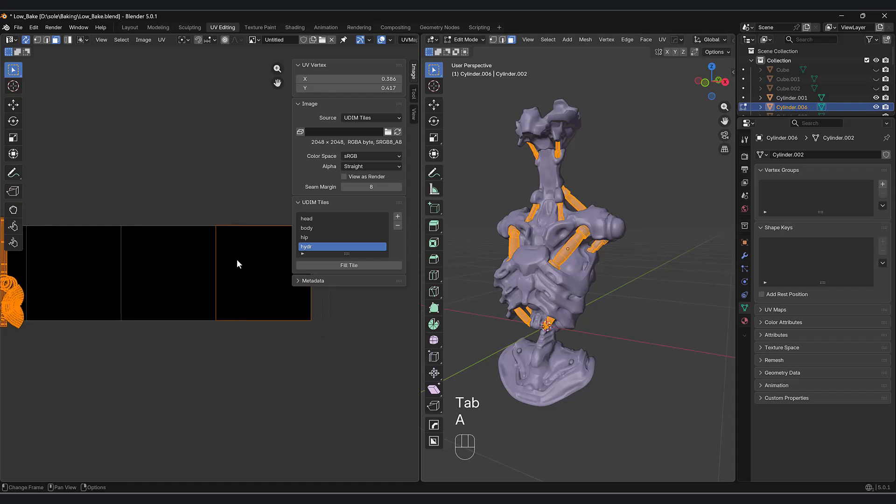
click(160, 40)
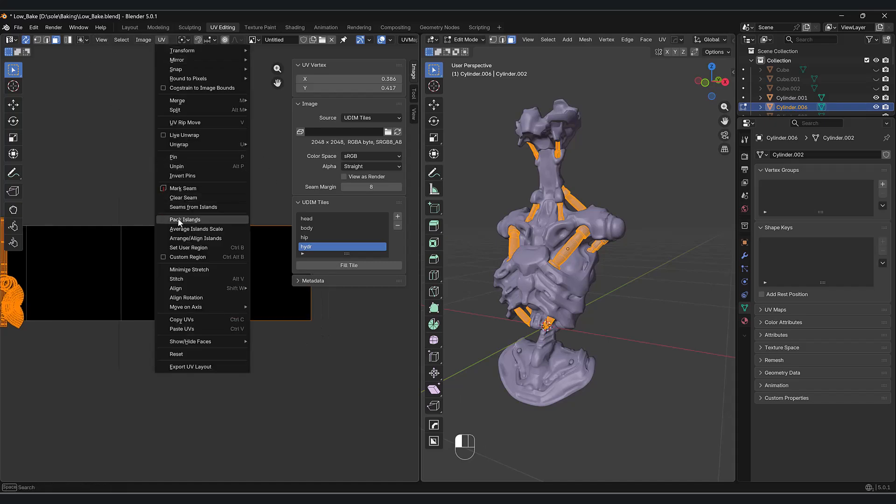
click(178, 218)
click(221, 358)
Step: Average the scale of the hydraulic cylinders' UV islands and pack them into the hydr UDIM tile
shift+middle_drag(188, 296, 287, 307)
click(161, 40)
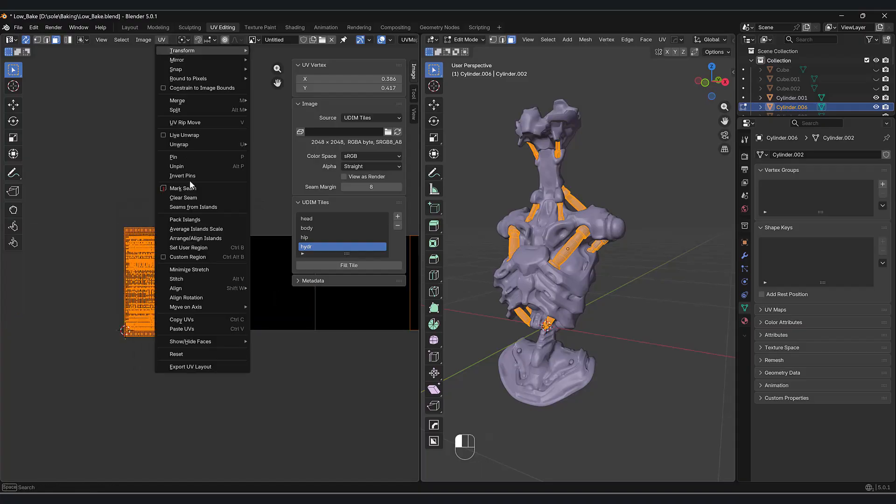
click(198, 228)
click(161, 40)
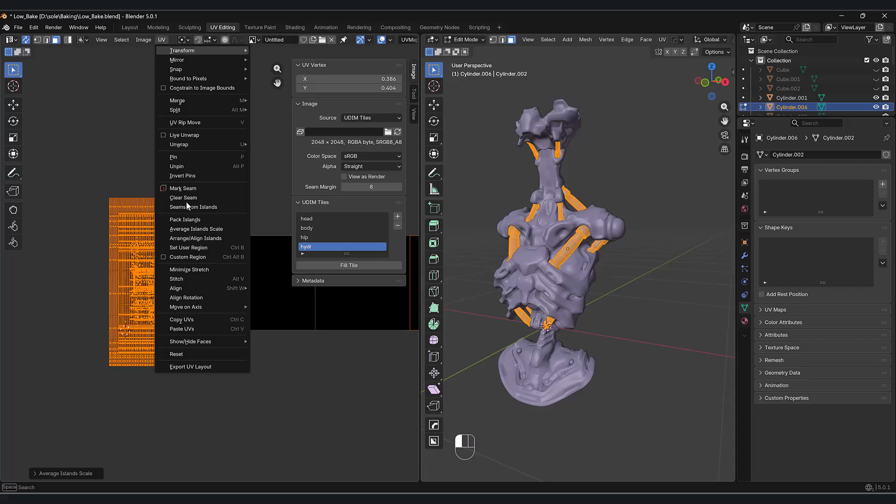
click(182, 217)
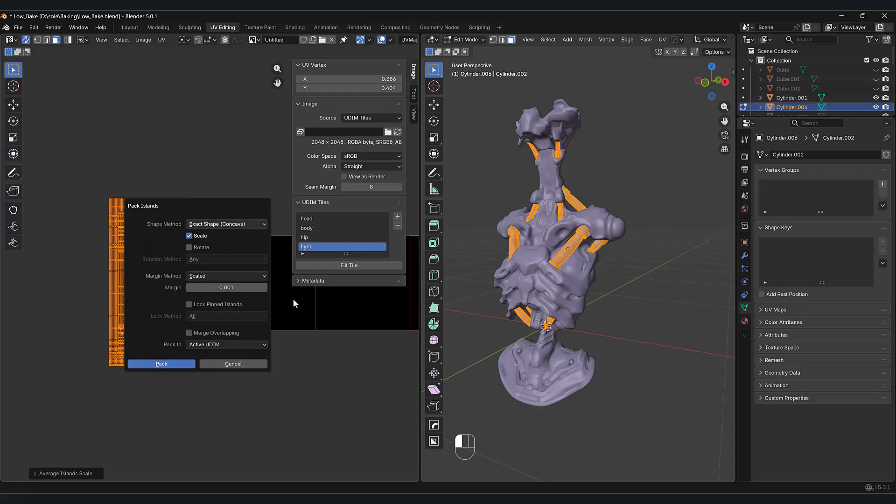
click(180, 364)
Step: Scale the packed hydraulic cylinder islands down slightly inside the hydr tile and leave mesh editing
shift+middle_drag(407, 378, 157, 388)
scroll(241, 351, up, 3)
scroll(156, 387, up, 1)
key(s)
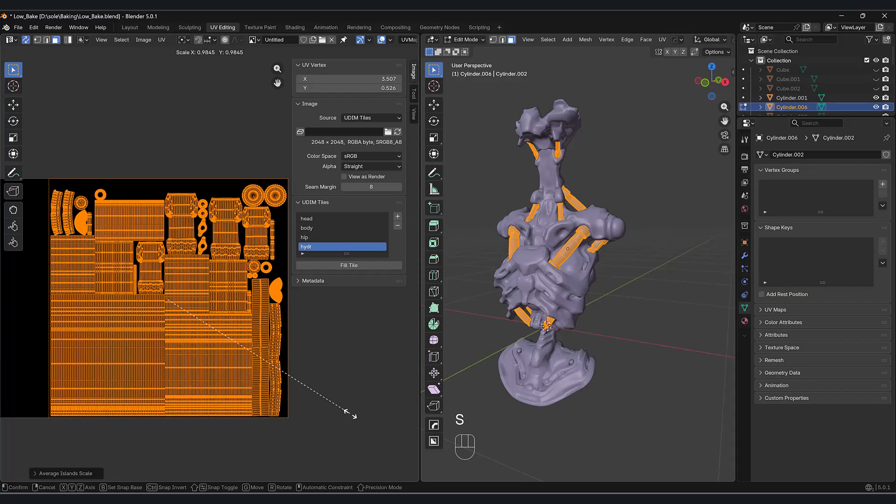
click(351, 413)
key(Tab)
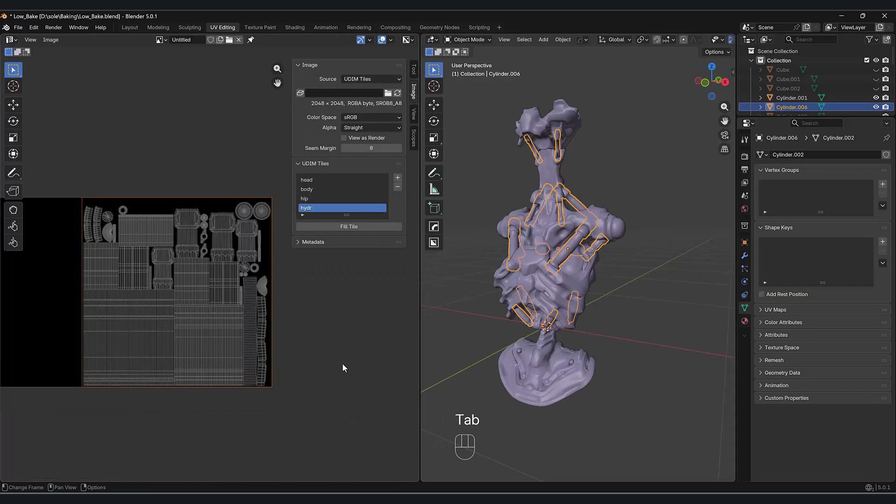
Step: Unhide all the hidden parts of the model
shift+middle_drag(551, 335, 561, 321)
key(alt+h)
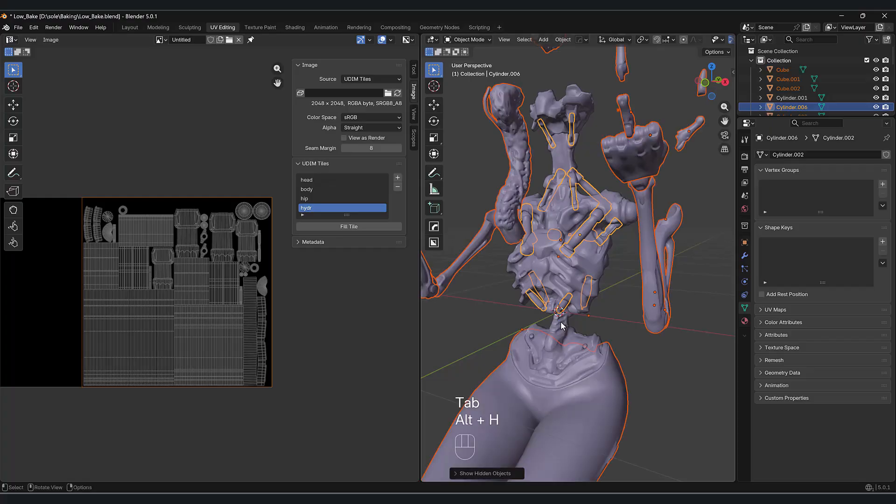
click(539, 209)
click(568, 101)
middle_drag(594, 326, 576, 326)
Step: Create a new tiled 2048 × 2048 px image named P02
click(203, 40)
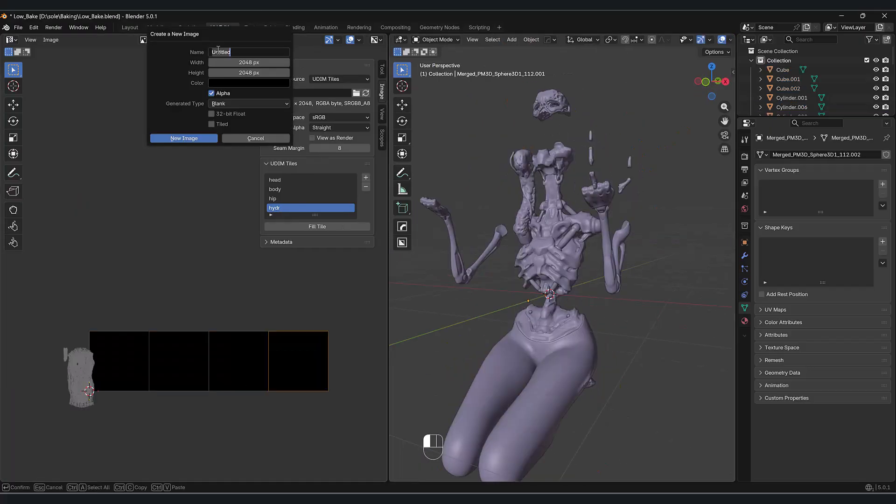
text(P02)
click(183, 138)
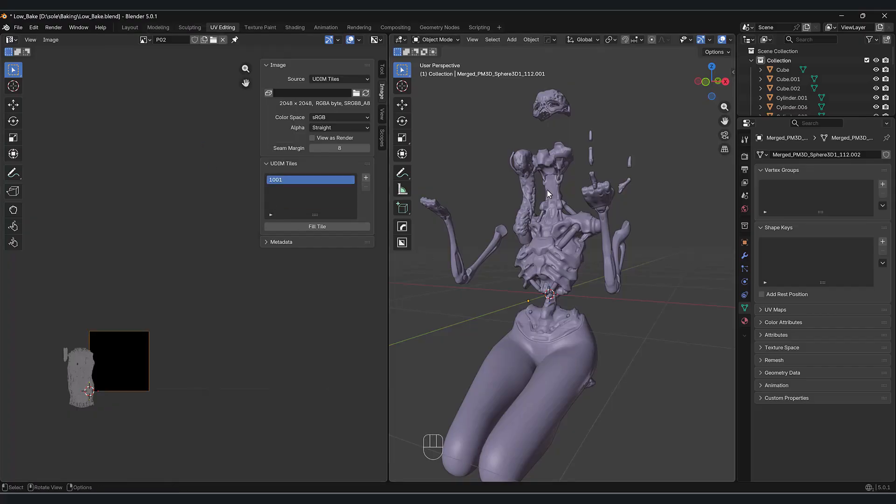
Step: Join the detached upper head piece and the long curved head piece into one object
shift+click(527, 174)
shift+click(527, 175)
middle_drag(530, 186, 476, 200)
shift+click(542, 358)
middle_drag(522, 348, 559, 333)
click(525, 184)
shift+click(560, 115)
key(ctrl+j)
Step: Rename UDIM tile 1001 of the P02 image to orghead
scroll(539, 234, up, 3)
double_click(277, 180)
key(BackSpace)
text(orghead)
key(Return)
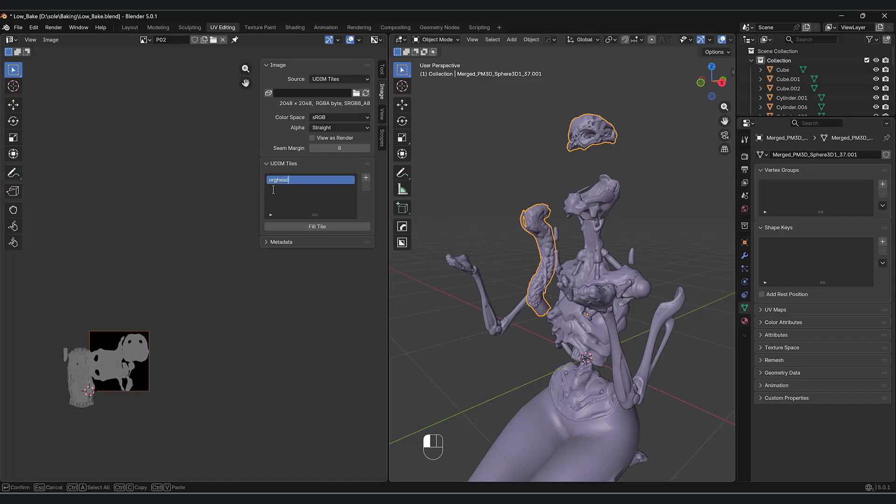
click(564, 380)
Step: Average the scale of the joined head pieces' UV islands and pack them into the orghead tile
click(537, 219)
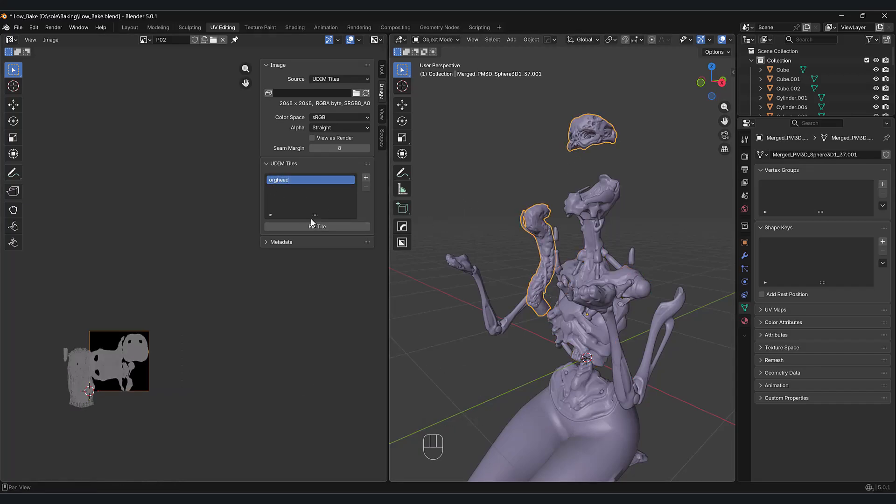
key(Tab)
key(a)
click(161, 40)
click(196, 228)
click(162, 40)
click(184, 219)
click(189, 363)
Step: Scale the packed head islands down slightly inside the orghead tile
middle_drag(196, 379, 249, 233)
key(s)
click(292, 391)
shift+middle_drag(291, 390, 269, 403)
Step: Check the head pieces for overlapping UVs with Select Overlap
click(204, 192)
click(121, 40)
click(141, 185)
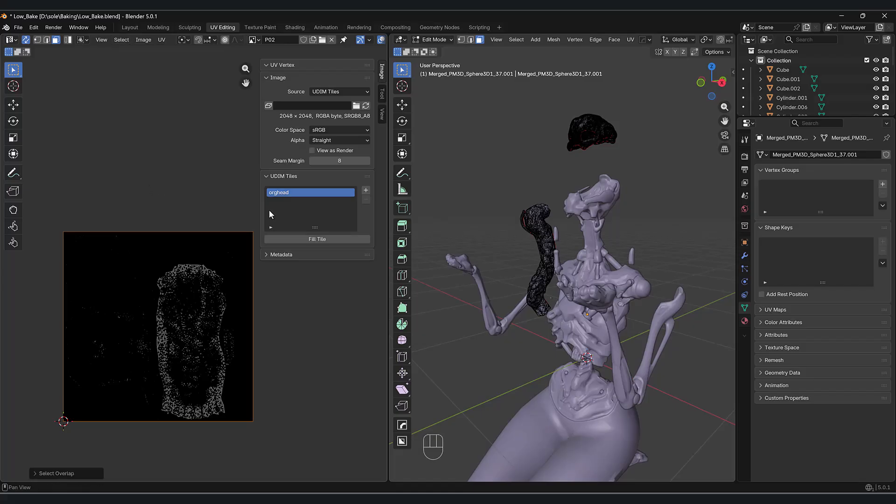
Step: Add UDIM tile 1002 to the P02 image and name it orgleg
shift+middle_drag(256, 316, 248, 305)
click(366, 190)
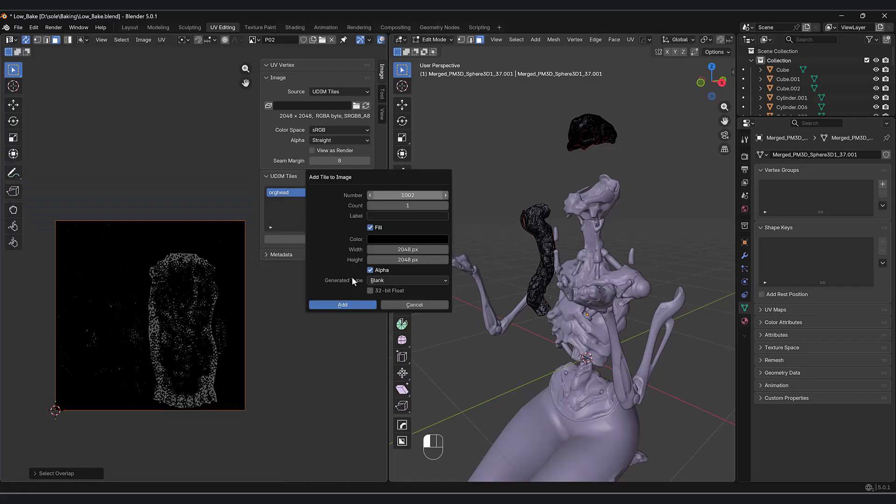
key(Return)
double_click(305, 202)
text(ord)
text(leg)
key(Return)
key(Tab)
Step: Average the scale of the leg mesh's UV islands and pack them into the orgleg tile
click(559, 405)
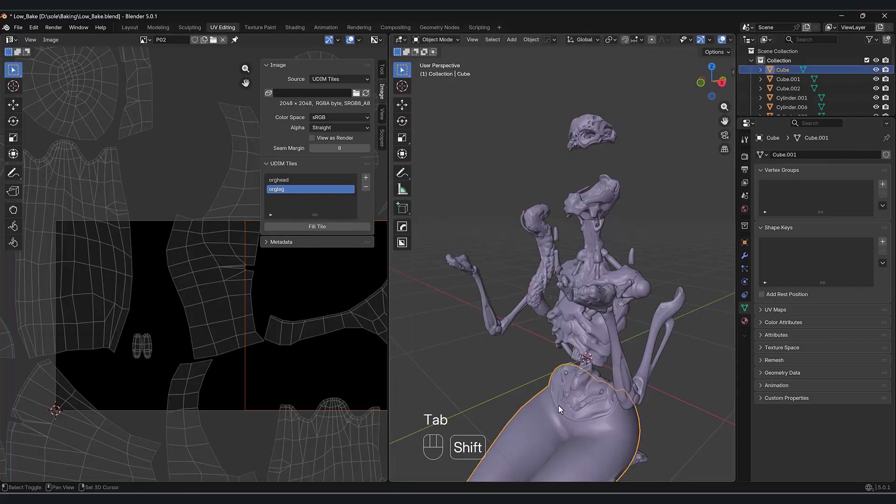
key(Tab)
key(a)
click(162, 40)
click(187, 232)
click(162, 40)
click(196, 222)
click(163, 365)
Step: Scale the packed leg islands down slightly inside the orgleg tile and save the file
scroll(318, 355, up, 4)
key(s)
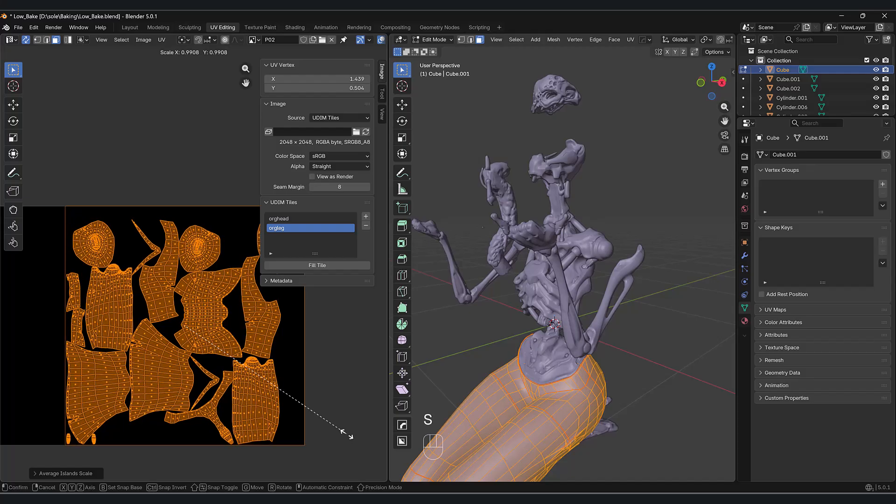
click(333, 419)
scroll(332, 417, down, 3)
key(Tab)
shift+middle_drag(289, 324, 332, 340)
mouse_move(495, 347)
middle_down()
mouse_move(536, 364)
mouse_move(496, 358)
middle_up()
key(ctrl+s)
Step: Create a new 2048 × 2048 px image named P03
click(204, 39)
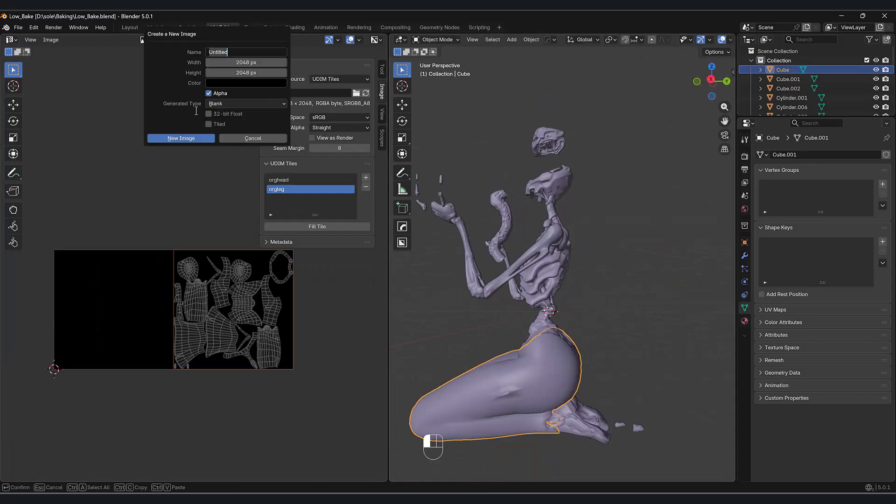
click(223, 68)
click(182, 138)
Step: Select the upper arm and forearm meshes together with the small cylinders near the elbow
middle_drag(507, 379, 547, 388)
click(602, 429)
middle_drag(609, 434, 586, 436)
click(558, 264)
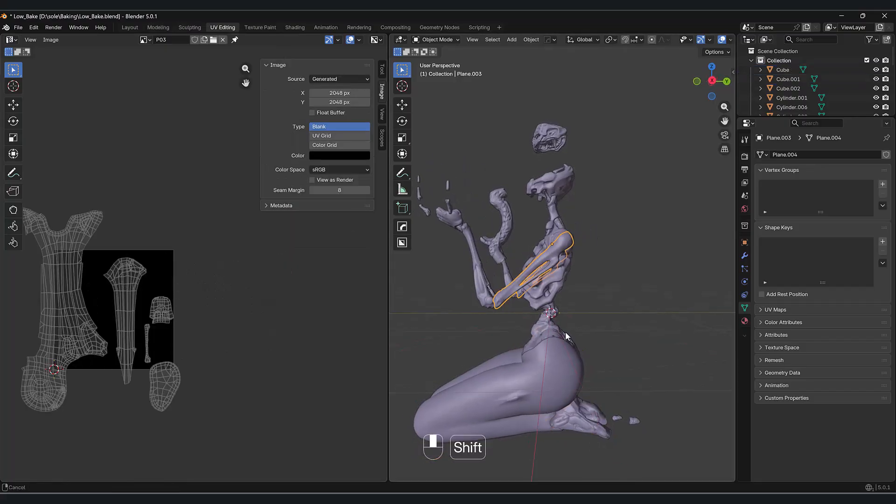
shift+middle_drag(564, 332, 602, 358)
scroll(559, 359, up, 4)
click(466, 405)
shift+click(462, 393)
shift+click(464, 395)
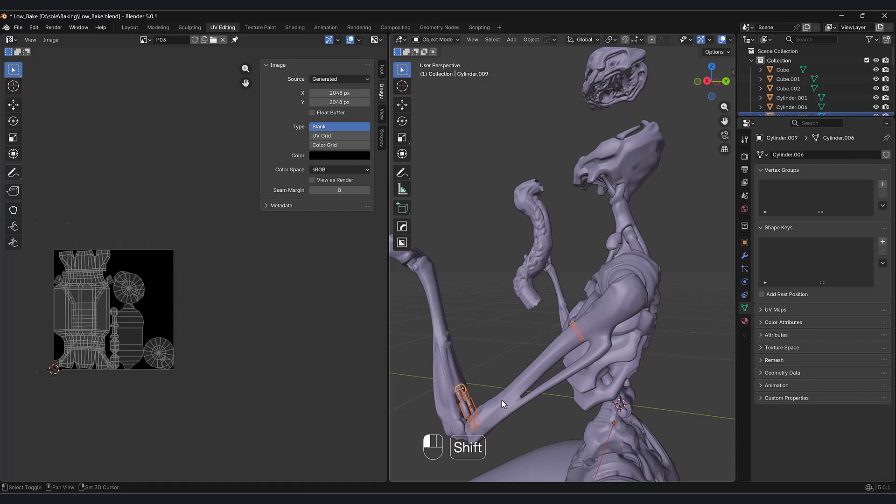
shift+click(450, 405)
shift+click(496, 404)
scroll(503, 405, down, 2)
key(g)
right_click(588, 335)
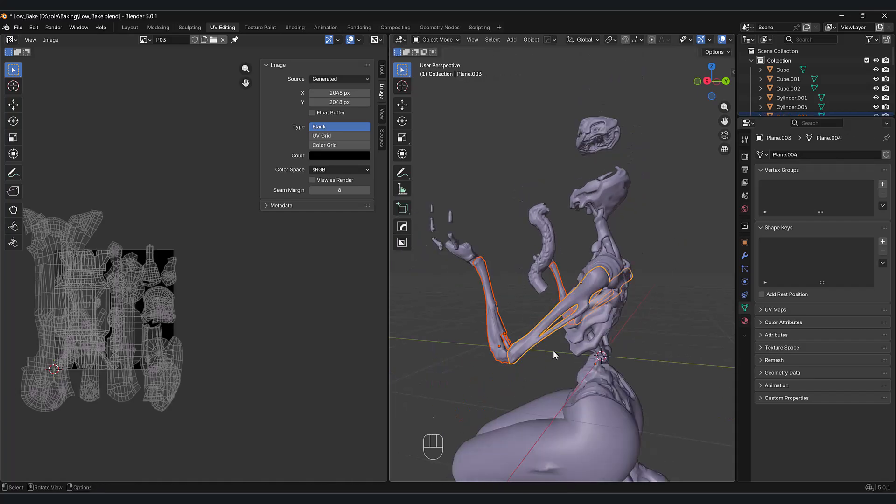
middle_drag(341, 228, 336, 250)
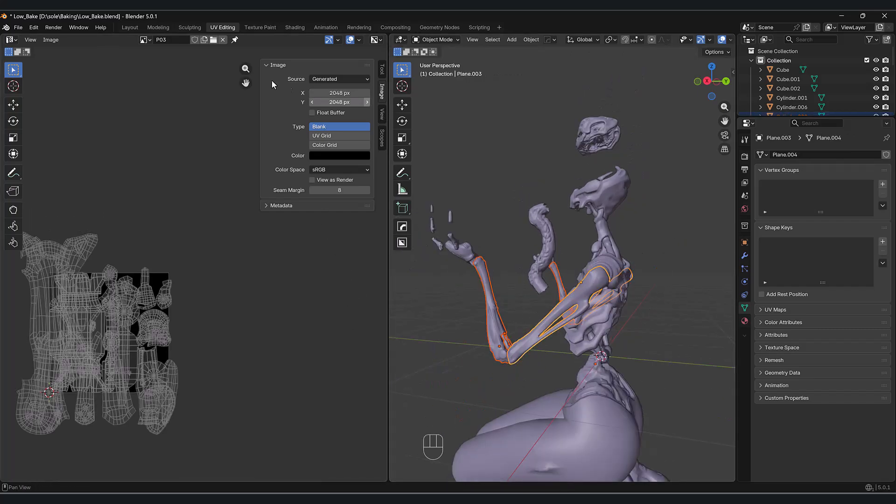
Step: Unlink the current P03 image and create a new tiled 2048 × 2048 px image named P03 in its place
click(223, 40)
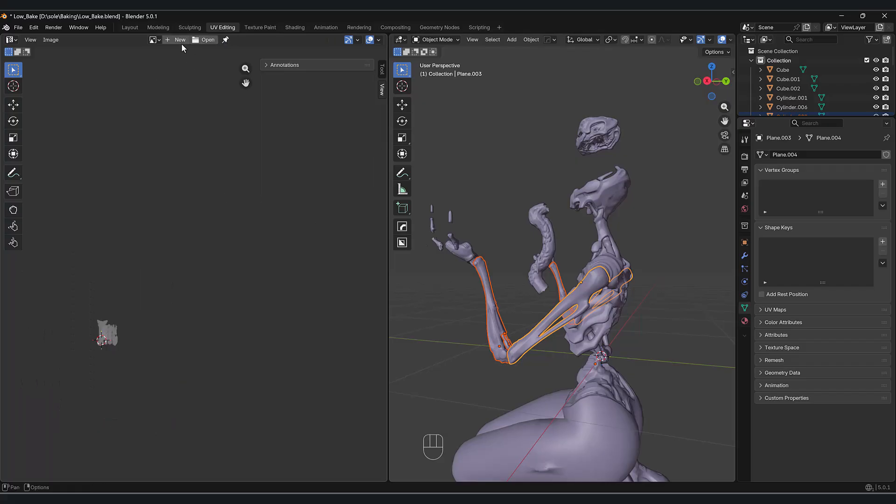
click(183, 42)
text(P03)
click(187, 124)
click(160, 138)
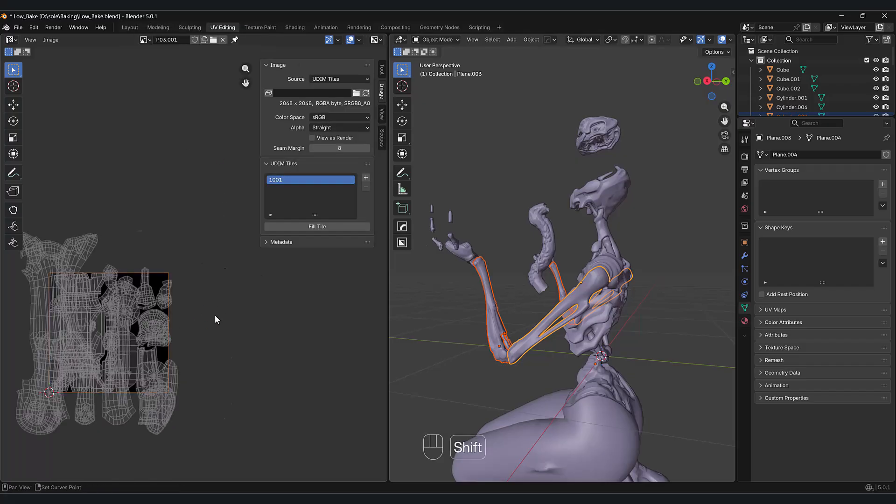
Step: Label the new image's UDIM tile 1001 as arm
double_click(278, 180)
text(arm)
key(Return)
Step: Average the scale of the arm meshes' UV islands and pack them into the arm tile using the exact concave shape
key(Tab)
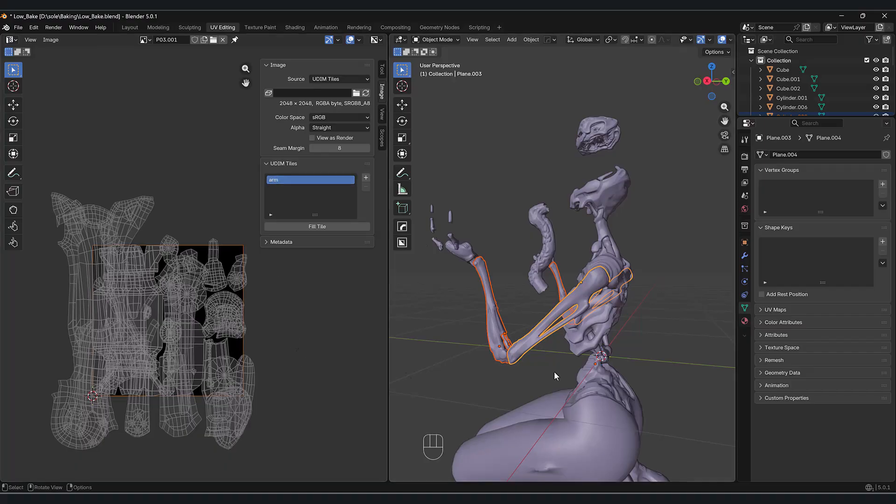
key(a)
click(161, 39)
click(187, 219)
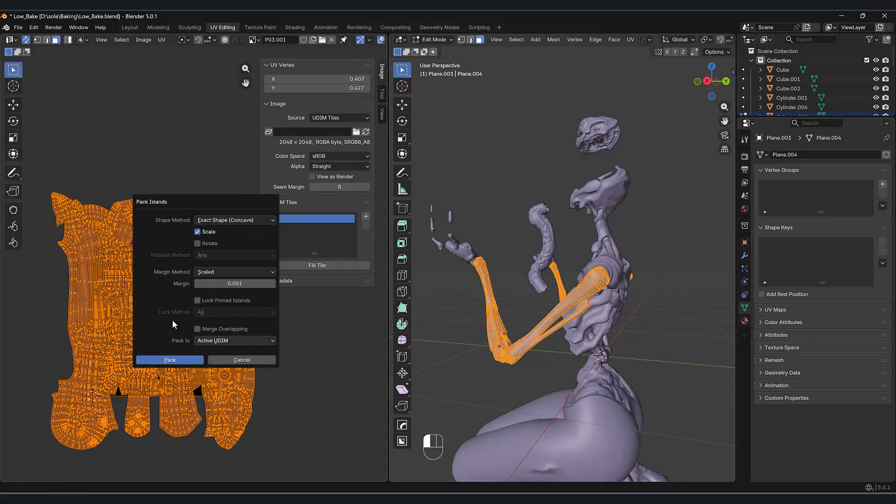
click(194, 357)
click(161, 40)
click(192, 228)
click(161, 40)
click(189, 219)
click(193, 361)
Step: Scale the packed arm islands down slightly inside the arm tile and return to Object Mode
scroll(234, 356, up, 1)
shift+middle_drag(252, 350, 306, 322)
scroll(307, 322, up, 1)
key(s)
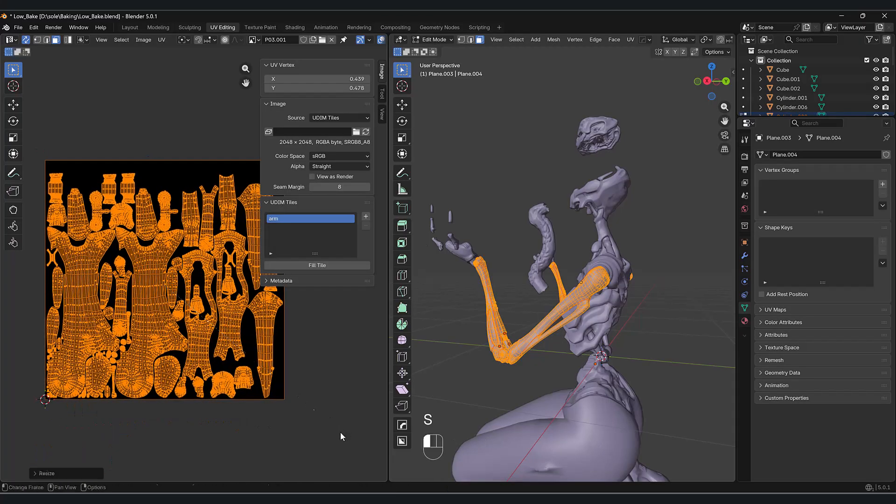
click(339, 428)
scroll(112, 378, up, 3)
scroll(132, 377, down, 1)
scroll(158, 394, up, 1)
shift+middle_drag(161, 396, 138, 418)
middle_drag(540, 362, 554, 366)
key(Tab)
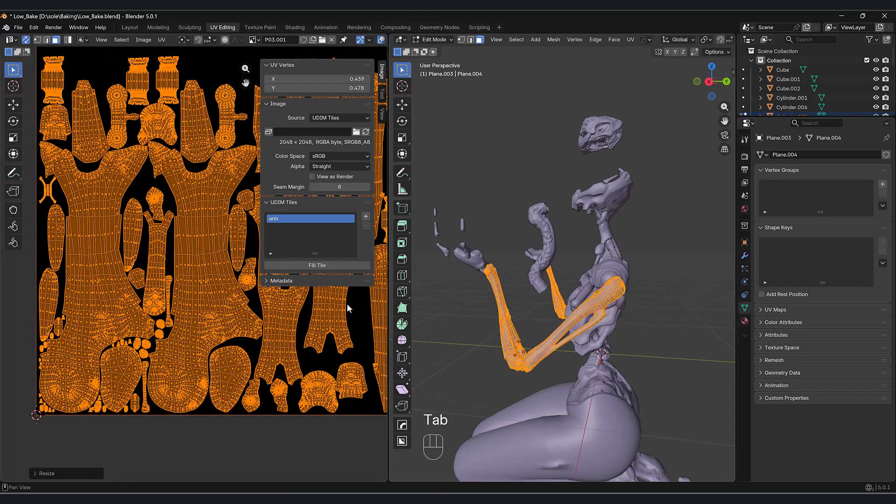
shift+middle_drag(255, 361, 292, 351)
scroll(293, 350, down, 4)
key(Tab)
Step: Add three blank 2048 × 2048 px UDIM tiles to the image, starting at number 1002
click(366, 178)
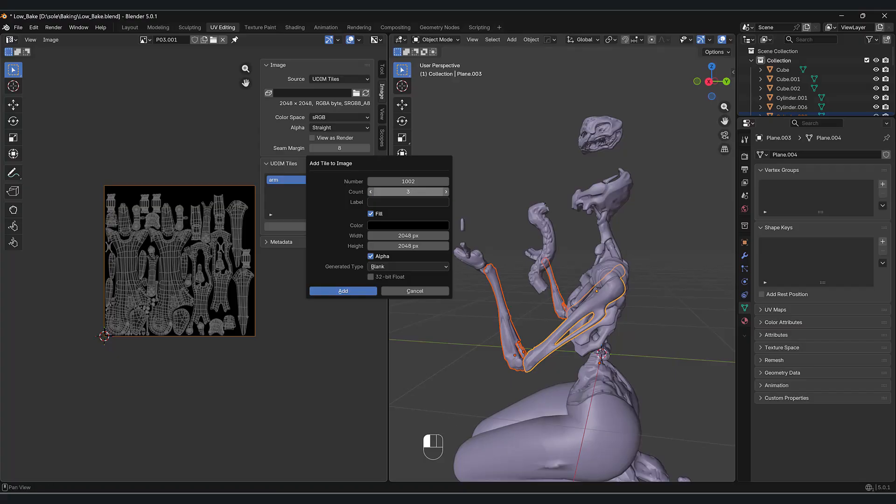
key(Return)
shift+middle_drag(268, 376, 113, 397)
scroll(113, 397, down, 2)
Step: Select all of the hand mesh's UVs in Edit Mode and label tile 1002 as hand
click(467, 257)
middle_drag(489, 312, 504, 343)
key(Tab)
key(a)
shift+middle_drag(289, 370, 303, 402)
scroll(304, 402, up, 1)
click(281, 228)
text(hand)
key(Return)
Step: Average the scale of the hand mesh's UV islands and pack them into the hand tile
click(160, 39)
click(187, 231)
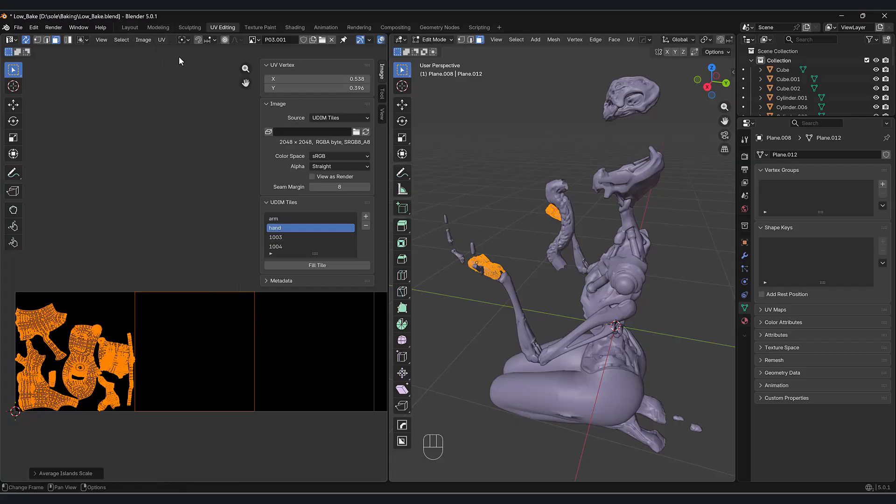
click(161, 39)
click(186, 220)
click(189, 361)
Step: Scale the packed hand islands down slightly inside the hand tile
key(s)
click(324, 449)
scroll(276, 344, up, 2)
shift+middle_drag(276, 344, 181, 329)
scroll(182, 330, up, 1)
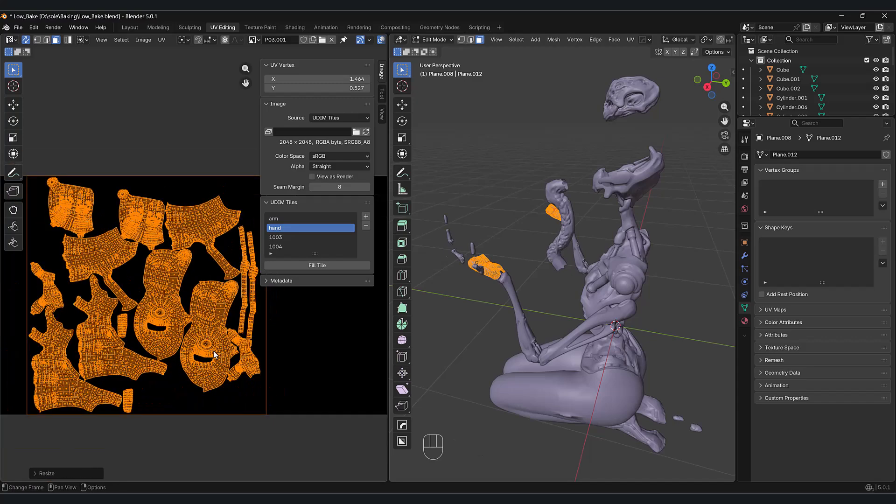
Step: Label UDIM tile 1003 as foot
click(288, 237)
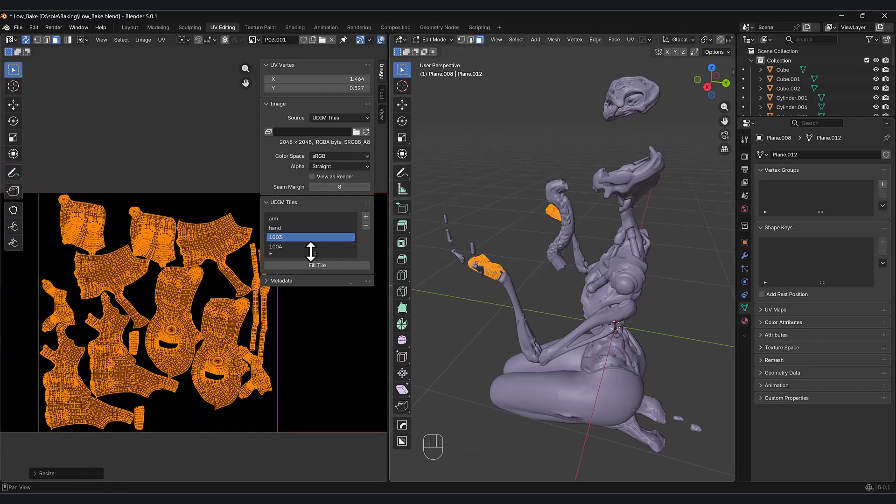
double_click(285, 237)
text(foot)
key(Return)
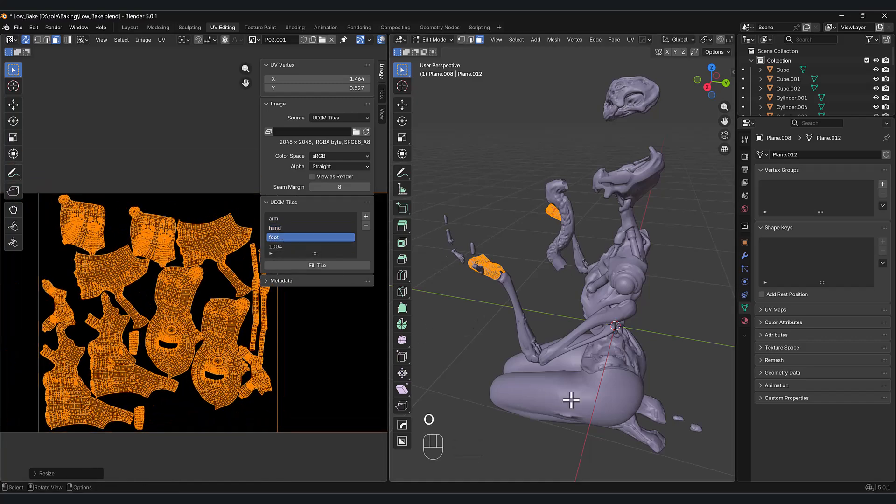
Step: Switch to editing the foot mesh and average the scale of all its UV islands
key(Tab)
click(570, 452)
key(Tab)
shift+middle_drag(713, 374, 653, 364)
key(a)
click(162, 39)
click(196, 229)
Step: Pack the foot islands into the foot tile and scale them down slightly
click(161, 40)
click(196, 221)
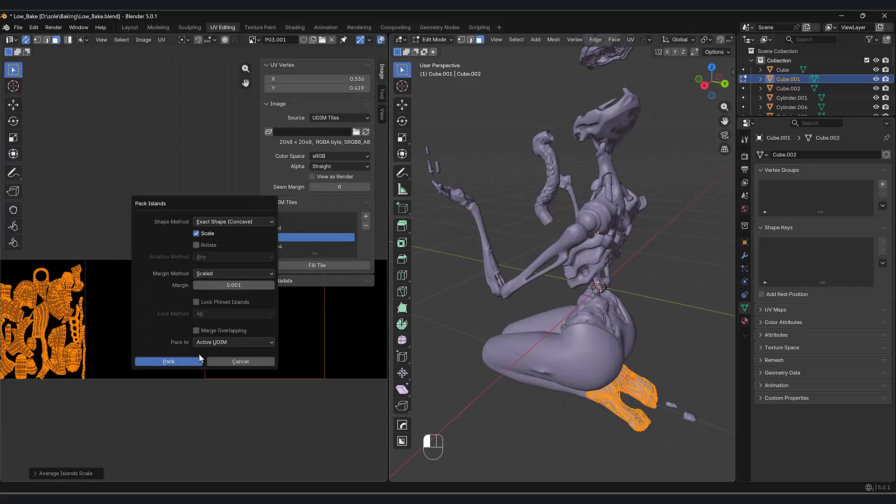
click(199, 361)
key(s)
click(344, 452)
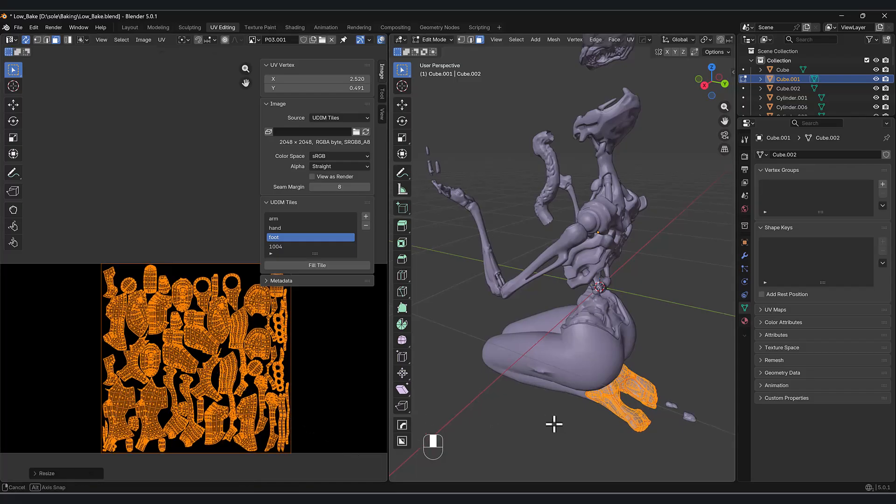
Step: Select the separate finger and toe meshes and join them into one object
key(Tab)
scroll(461, 228, up, 3)
shift+click(455, 202)
scroll(579, 252, down, 3)
key(ctrl+j)
Step: Average the scale of all UV islands on the joined finger and toe mesh
key(Tab)
key(a)
scroll(246, 378, up, 2)
shift+middle_drag(246, 379, 326, 404)
click(161, 39)
click(201, 231)
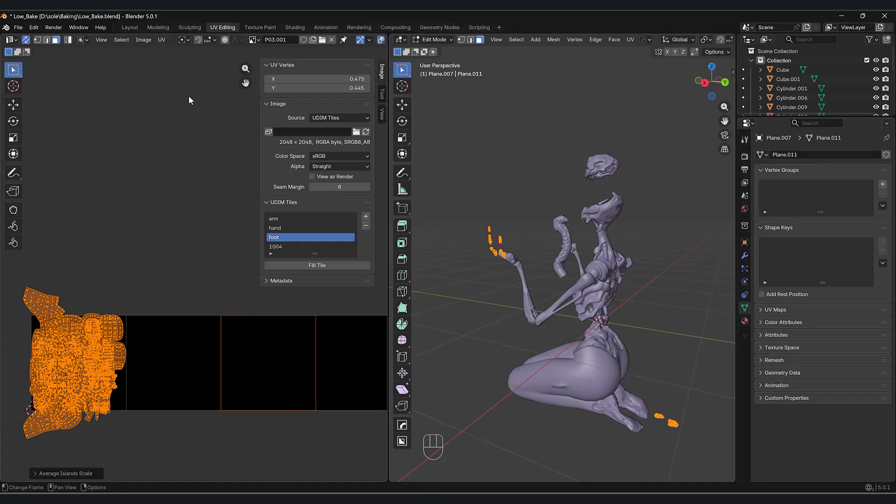
Step: Label UDIM tile 1004 as fing and pack the finger and toe islands into it
double_click(281, 246)
text(fing)
key(Return)
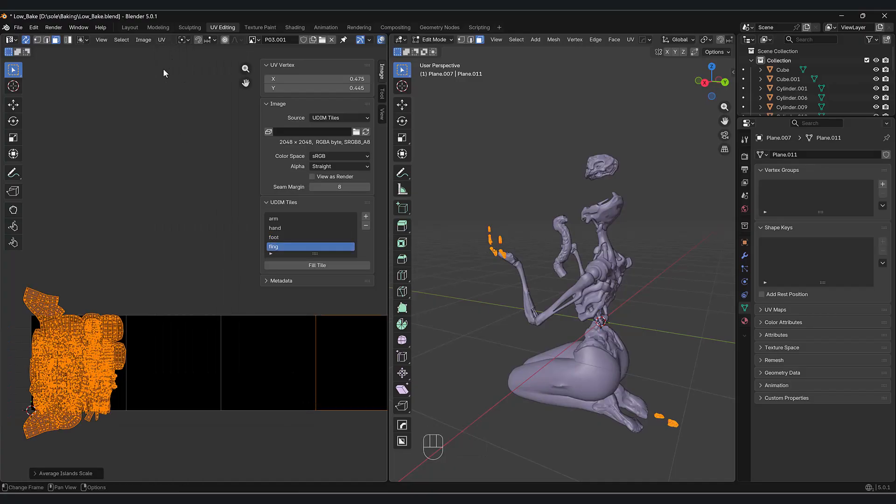
click(161, 40)
click(185, 219)
click(149, 360)
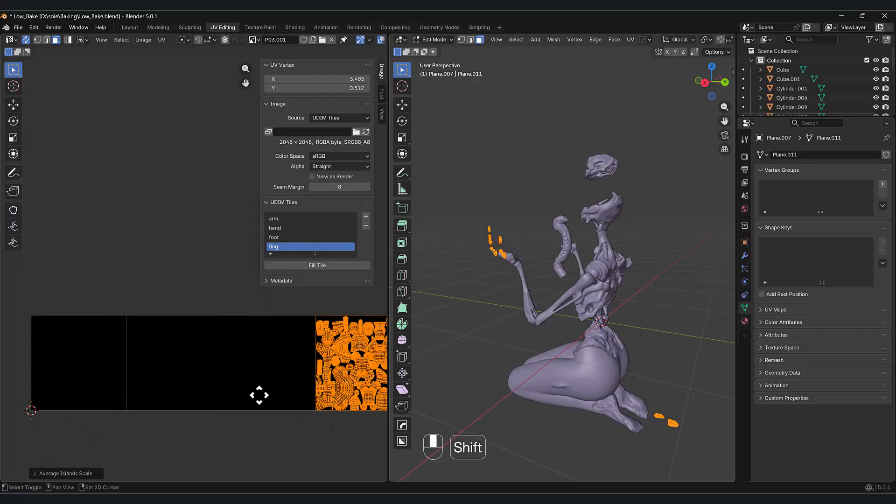
Step: Scale the packed finger and toe islands down slightly inside the fing tile and save the file
shift+middle_drag(330, 414, 290, 424)
scroll(291, 424, up, 2)
key(s)
click(326, 455)
key(Tab)
scroll(312, 291, down, 4)
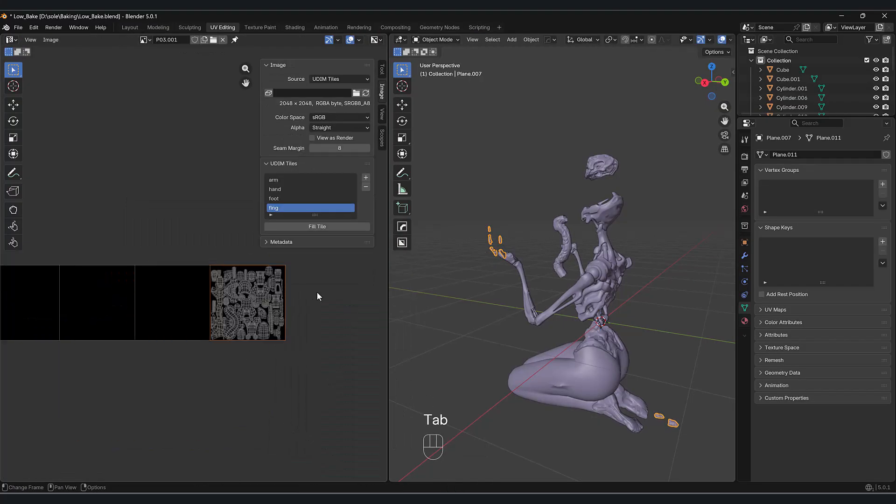
key(ctrl+s)
Step: Select all meshes to examine their combined UV layout across the tiles, and enlarge the scene's object list
drag(798, 154, 799, 161)
key(a)
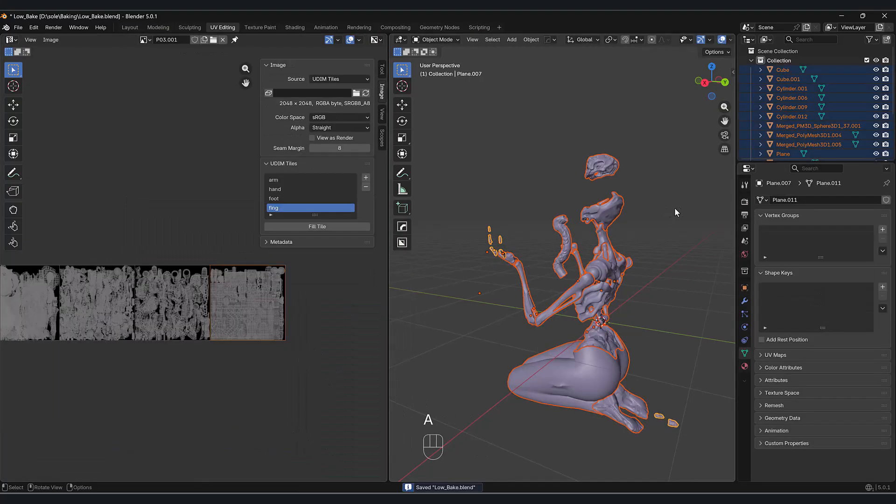
key(ctrl+c)
middle_drag(659, 211, 578, 219)
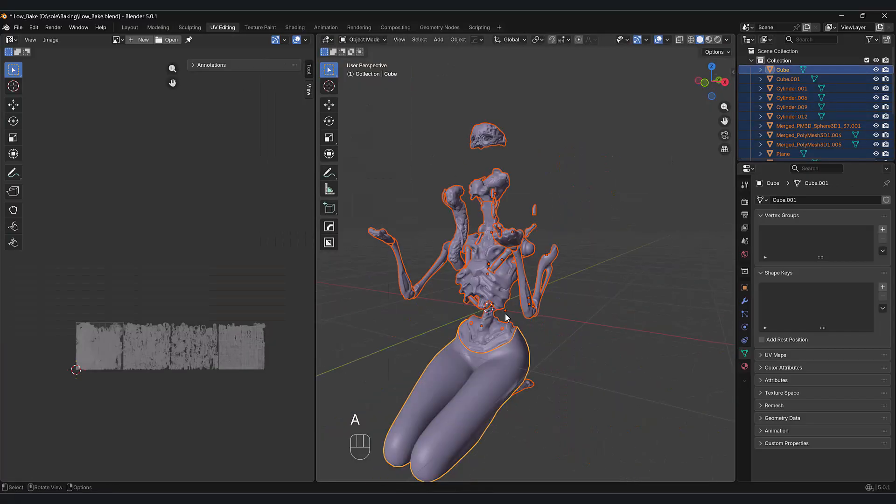
key(shift)
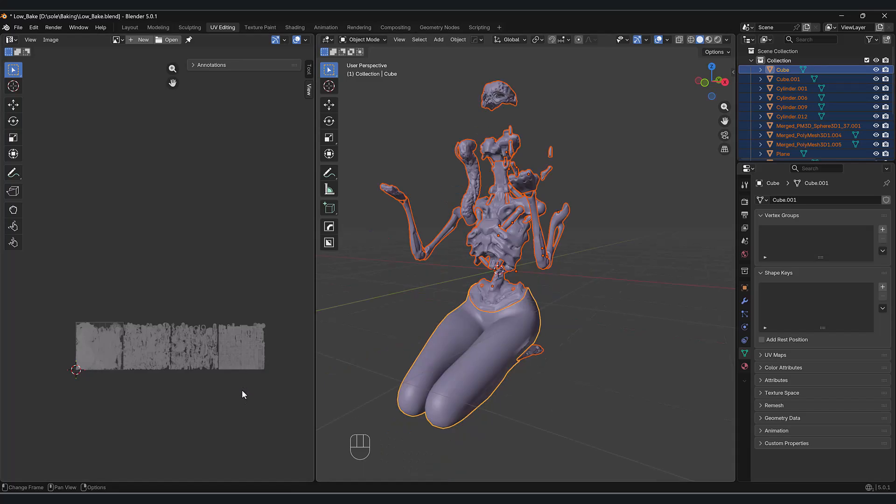
scroll(247, 346, up, 1)
middle_drag(485, 306, 487, 280)
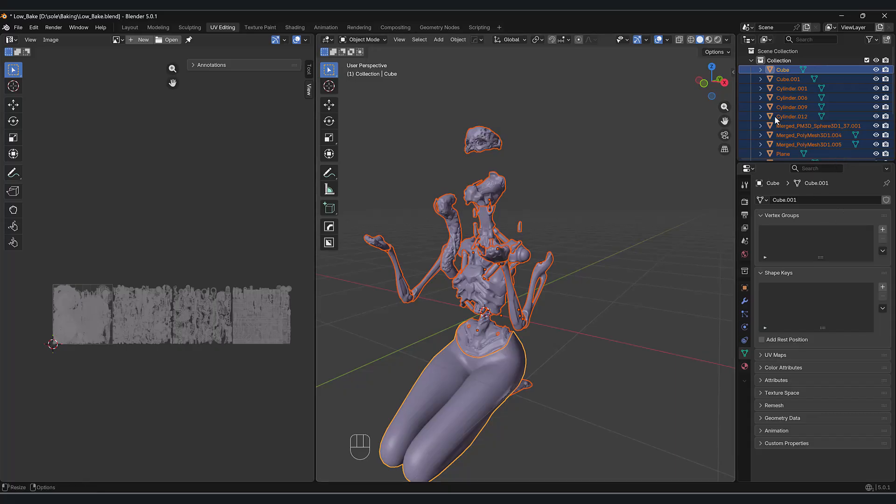
drag(789, 162, 786, 217)
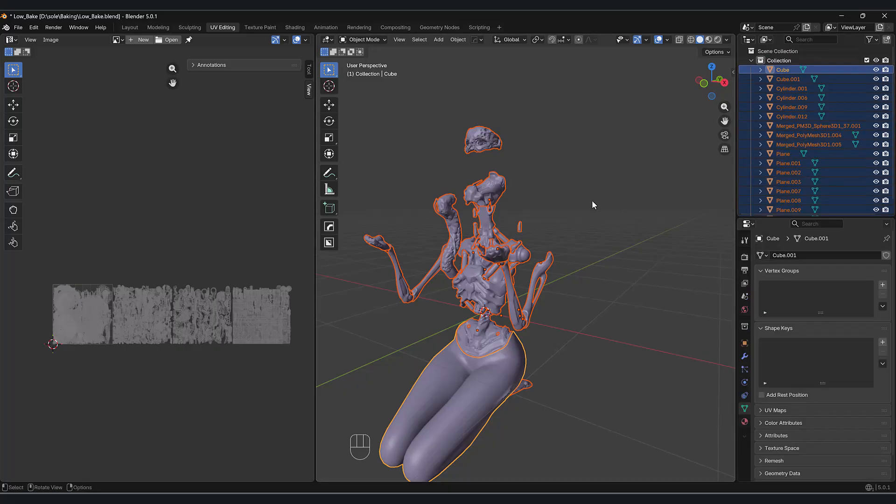
Step: Select the head, torso, hip and connecting cylinder meshes together and try moving them as one group
middle_drag(586, 223, 498, 246)
drag(521, 169, 486, 323)
shift+click(484, 333)
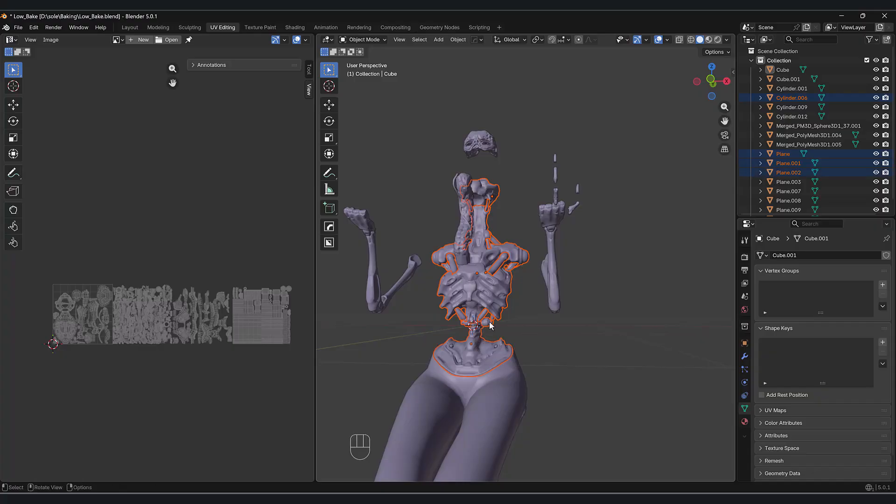
drag(511, 117, 480, 147)
drag(627, 186, 567, 289)
drag(514, 170, 485, 330)
scroll(485, 329, up, 2)
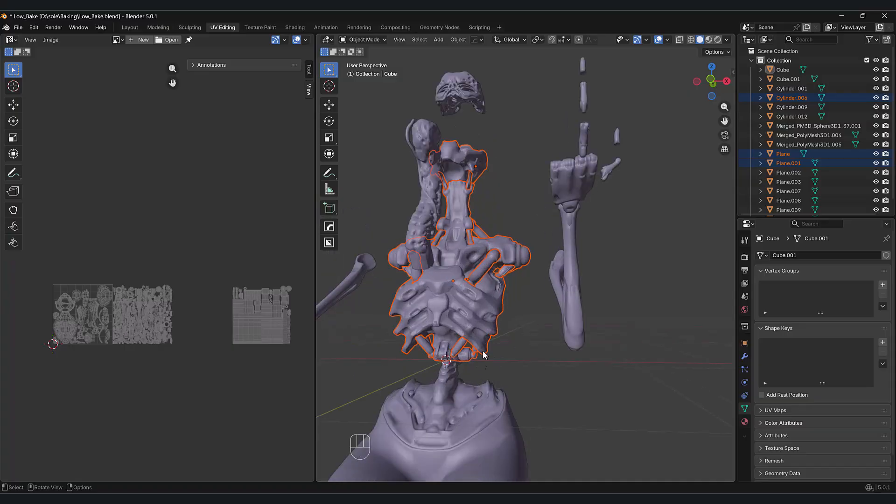
key(g)
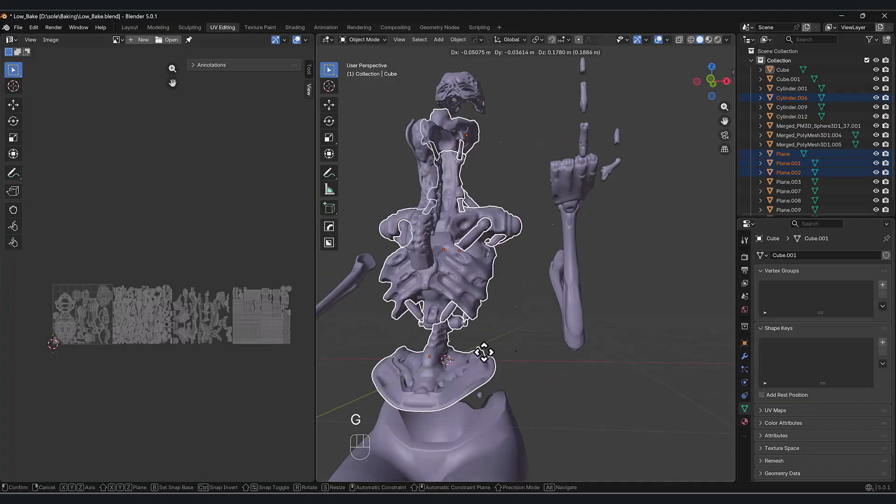
click(524, 372)
Step: Rename the head mesh at the top of the neck as P01head_low
middle_drag(524, 372, 562, 336)
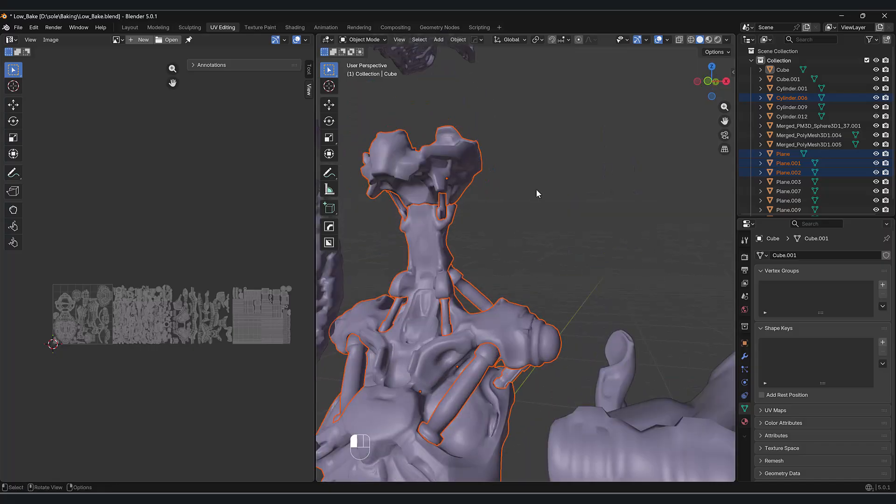
click(452, 161)
double_click(780, 159)
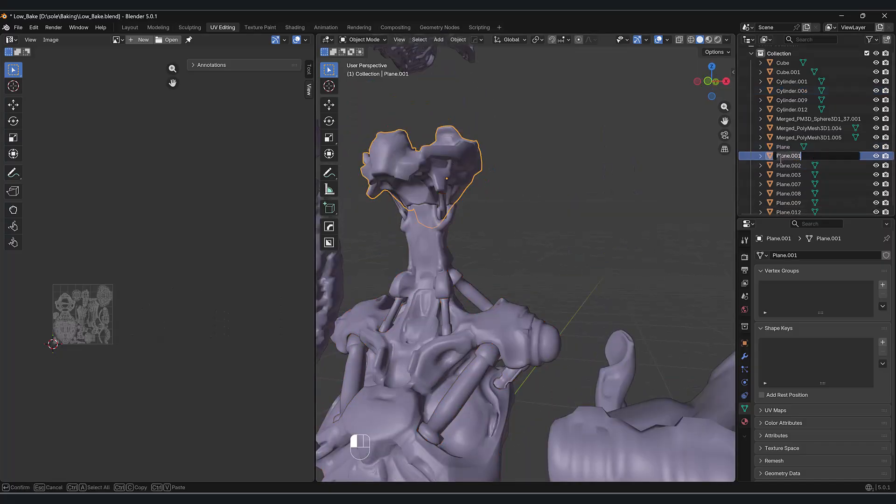
text(P01head_low)
key(Return)
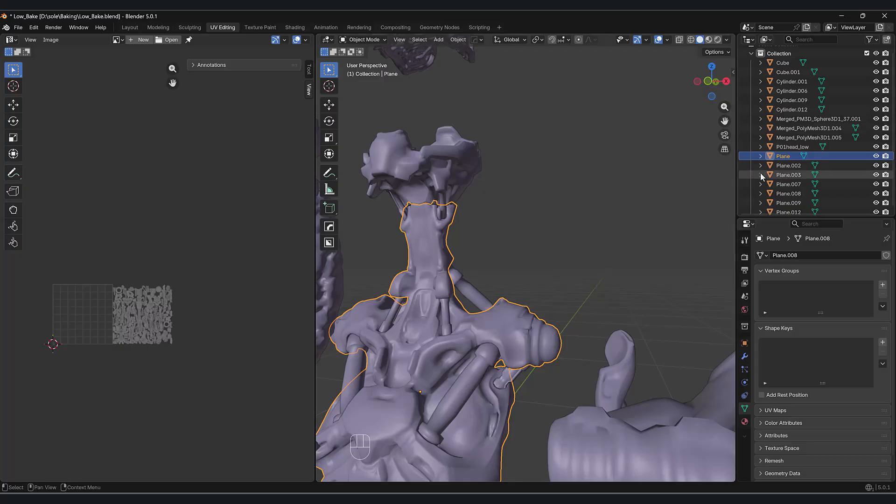
Step: Rename the neck and torso mesh as P01body_low
double_click(782, 157)
text(P0)
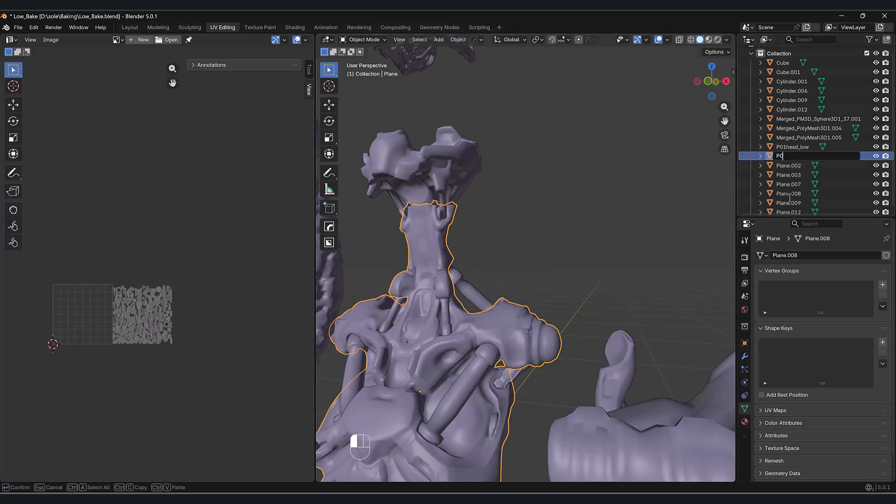
text(1body_low)
key(Return)
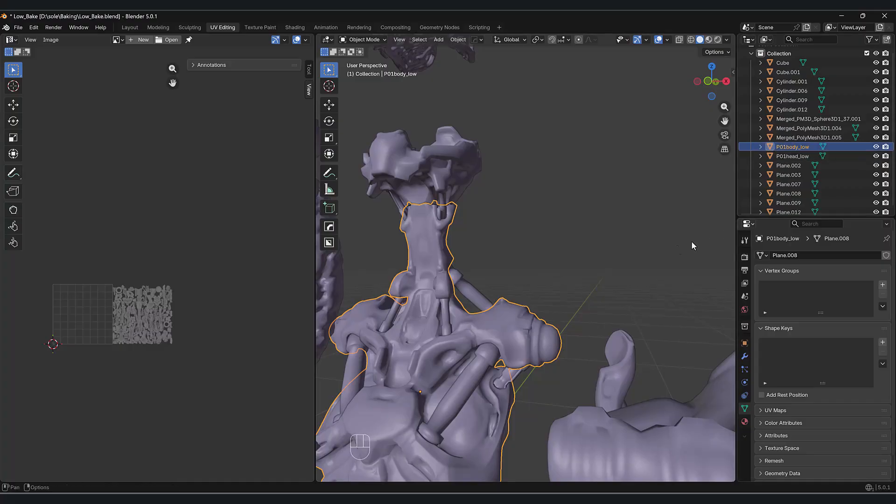
Step: Rename the hip mesh with the lower spine as P01hip_low
shift+middle_drag(482, 334, 540, 243)
scroll(539, 243, down, 2)
click(486, 401)
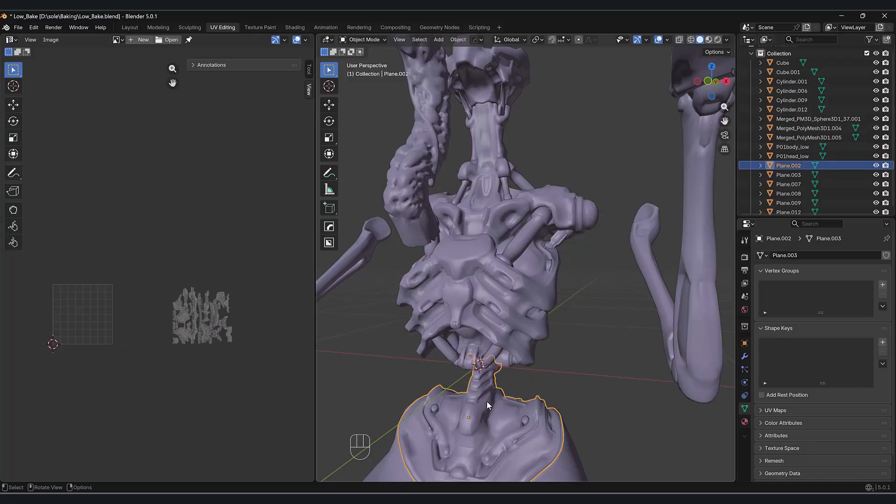
double_click(780, 165)
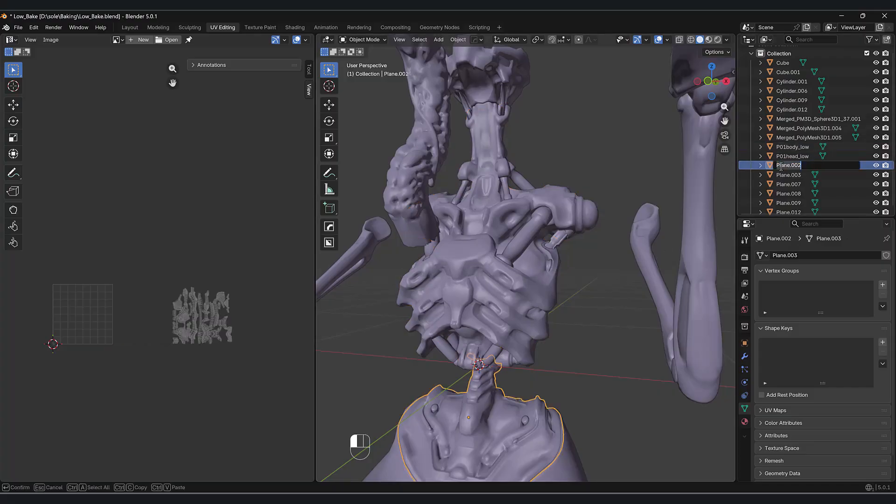
text(P01hip_low)
key(Return)
Step: Rename the mesh of hydraulic cylinders around the neck and torso as P01hyd_low
middle_drag(555, 374, 575, 313)
click(521, 315)
double_click(795, 91)
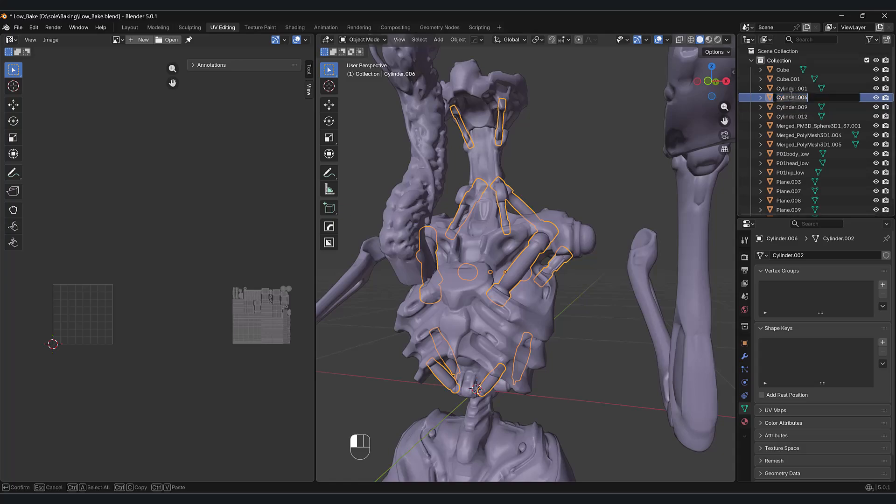
text(P)
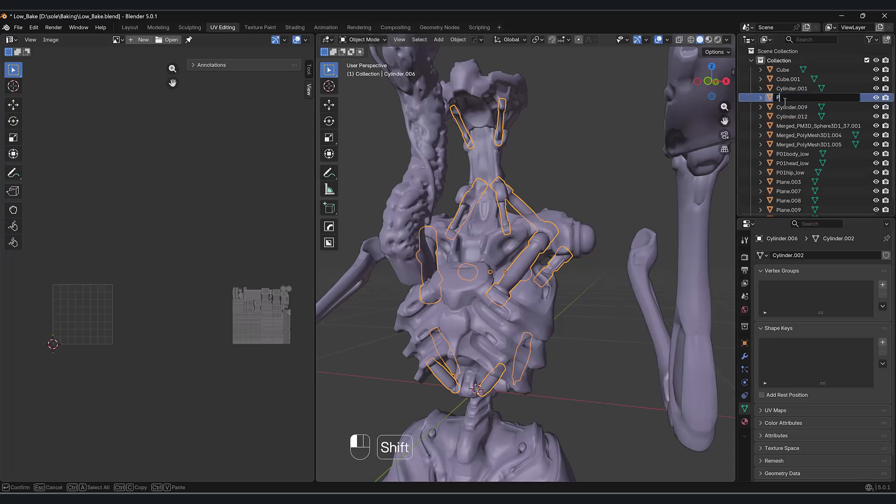
text(01hyd_low)
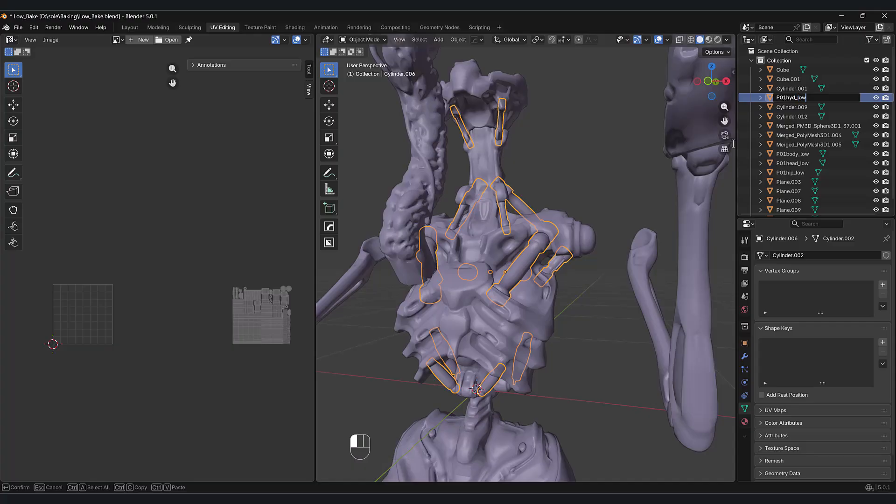
key(Return)
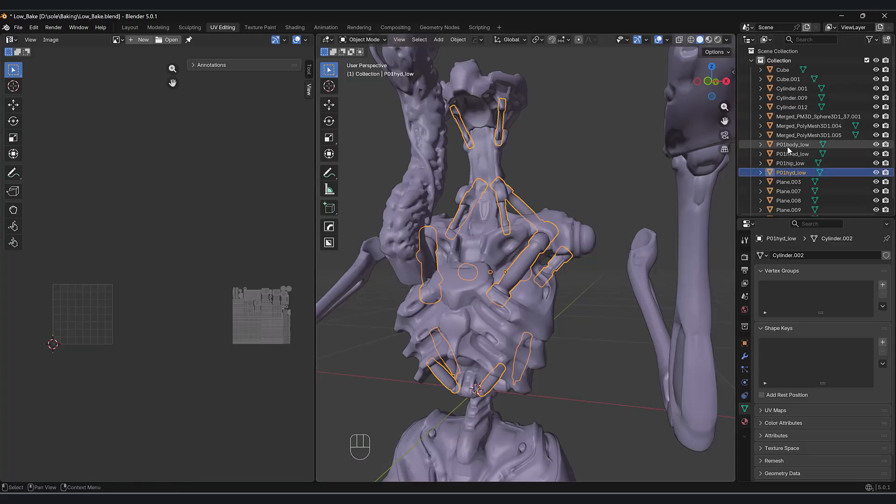
Step: Rename the organic mesh made of the floating face and the column beside the neck as P02orghead_low
scroll(584, 238, down, 3)
shift+middle_drag(553, 210, 558, 239)
click(516, 88)
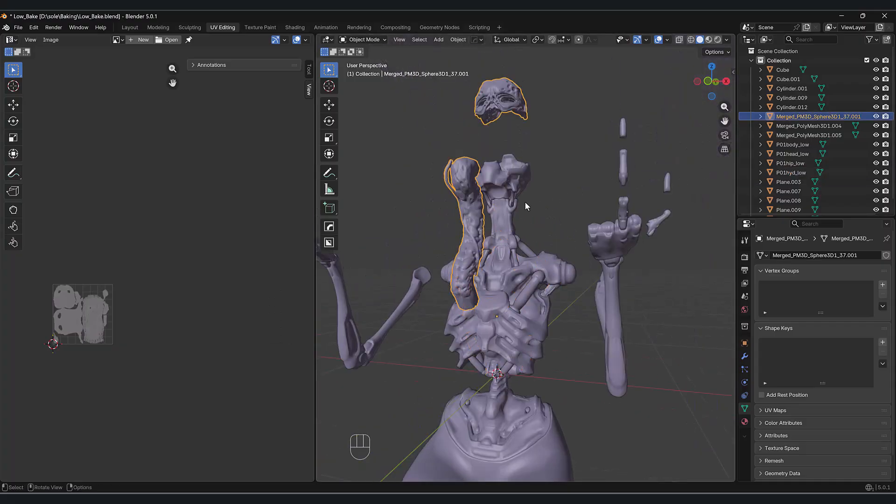
middle_drag(524, 202, 536, 196)
double_click(804, 117)
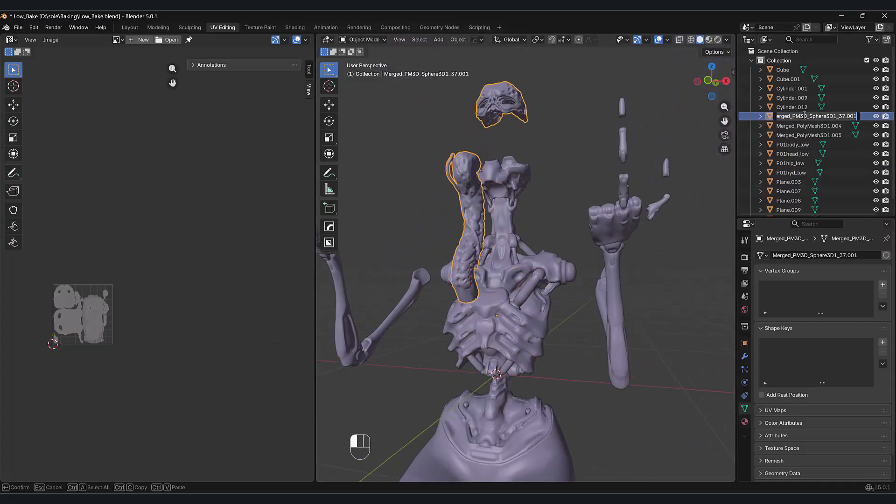
text(P02orghead_low)
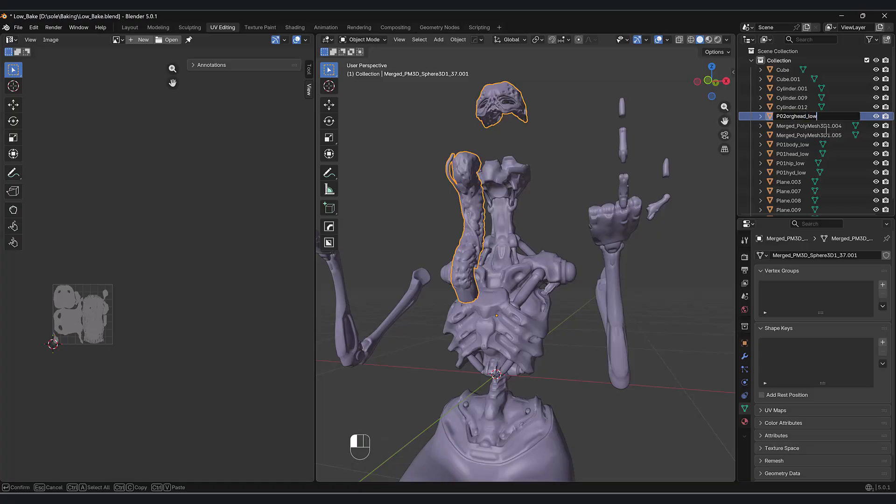
key(Return)
Step: Rename the kneeling legs mesh as P02orgleg_low
scroll(517, 304, down, 4)
middle_drag(534, 370, 532, 308)
click(523, 298)
middle_drag(589, 293, 595, 317)
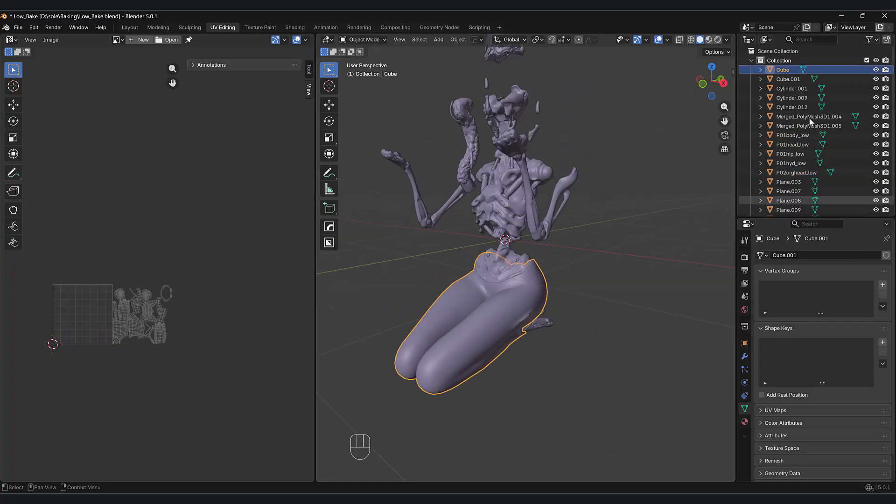
double_click(782, 70)
text(P02orgleg_low)
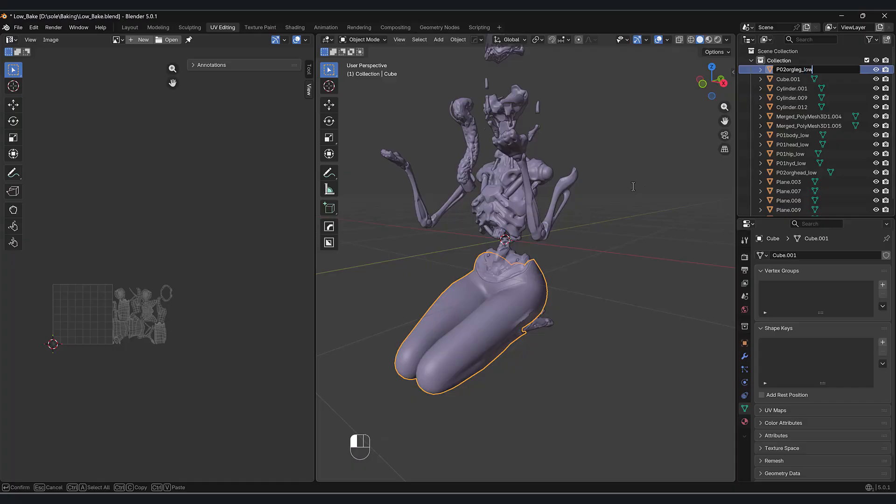
key(Return)
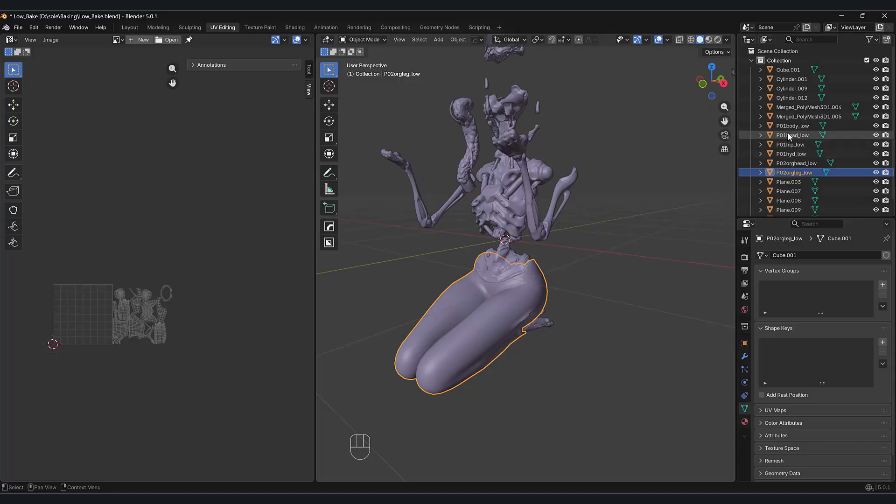
Step: Join the separate arm meshes into one object and name it P03_arm
middle_drag(530, 267, 510, 272)
click(536, 320)
middle_drag(537, 321, 565, 293)
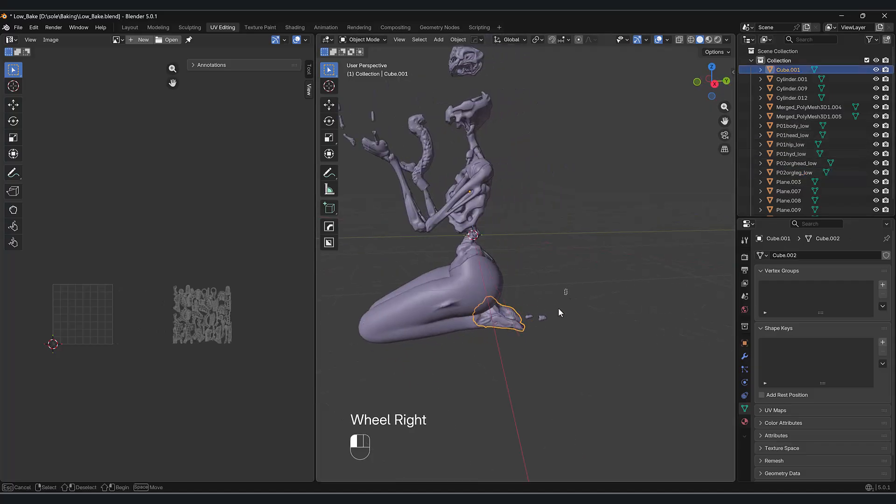
shift+click(524, 332)
middle_drag(524, 332, 550, 309)
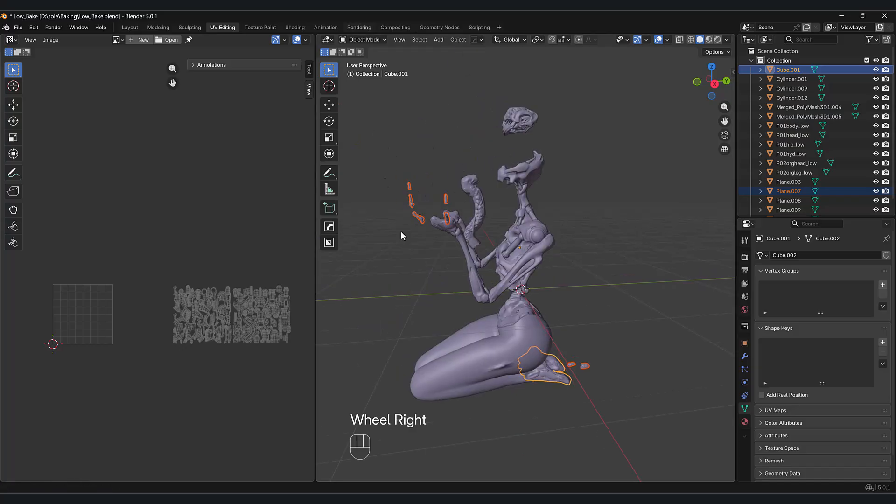
key(ctrl+j)
double_click(793, 153)
text(P03_arm)
key(Return)
Step: Rename the hand mesh at the end of the forearm as P03hand_low
shift+middle_drag(514, 320, 575, 369)
click(434, 202)
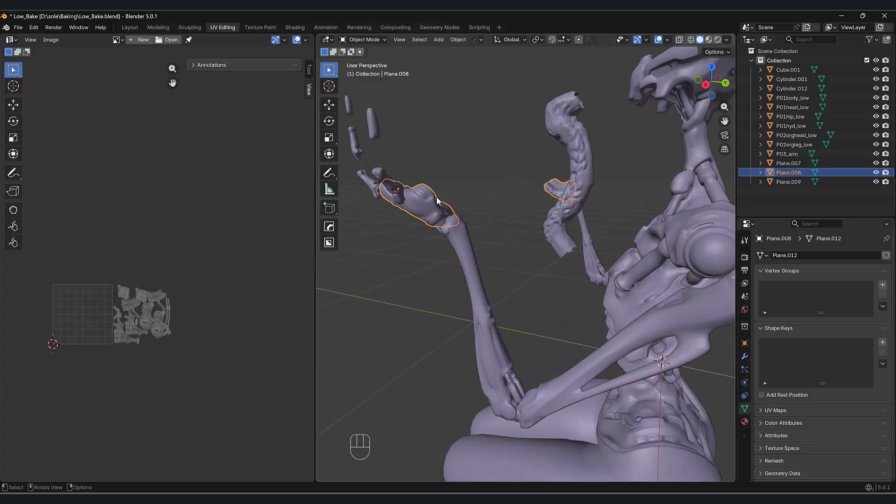
double_click(788, 172)
text(P03hand_low)
key(Return)
Step: Correct the joined arm mesh's name to P03arm_low
click(789, 155)
key(BackSpace)
click(805, 154)
text(_low)
key(Return)
Step: Rename the mesh of separate finger pieces as P03fing_low
click(802, 172)
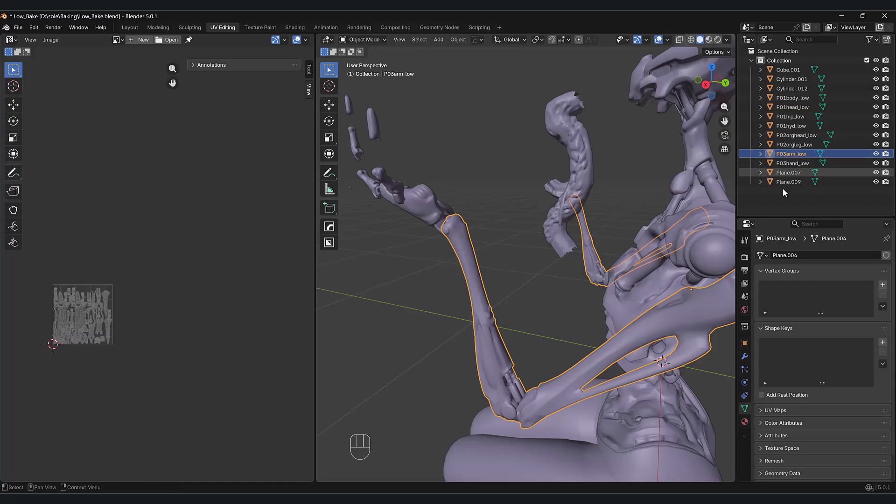
double_click(793, 172)
text(P03)
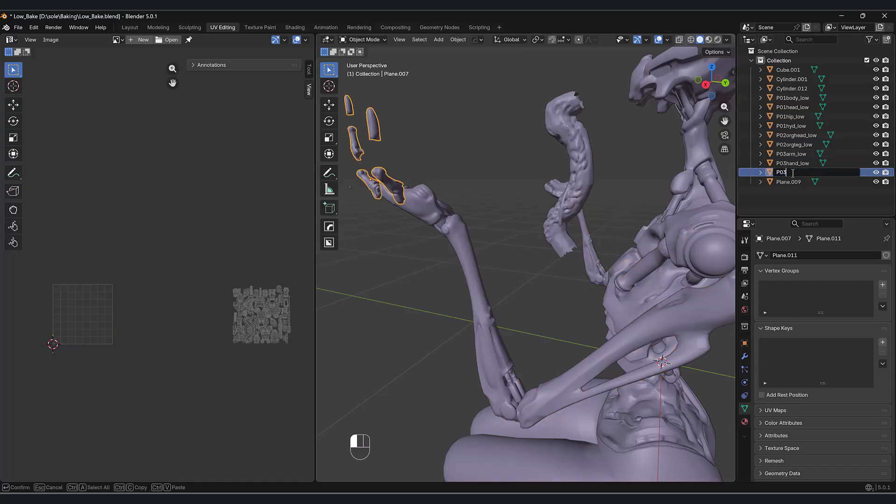
text(fing_low)
key(Return)
Step: Rename the feet mesh below the hips as P03foot_low
middle_drag(689, 209, 722, 227)
click(788, 70)
double_click(788, 70)
text(P0)
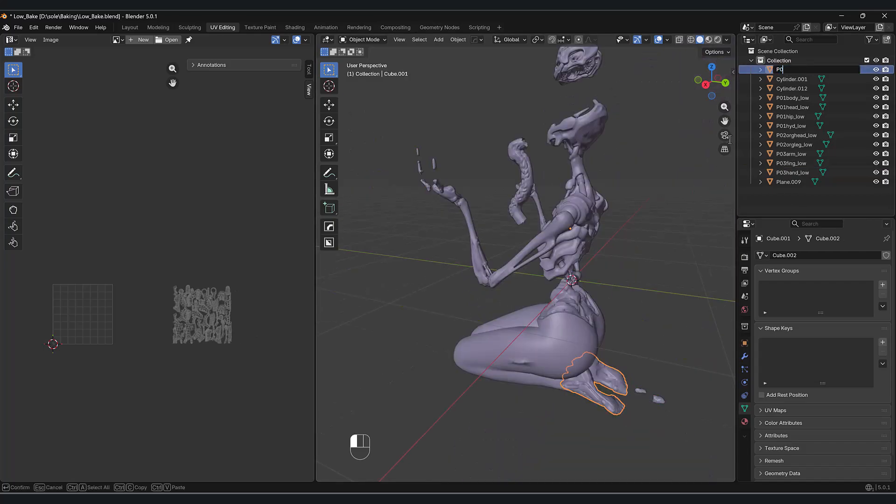
text(3foot_low)
key(Return)
Step: Examine the meshes that are still unnamed, especially the small wrist joint piece, and its UV layout
click(638, 305)
middle_drag(639, 305, 630, 303)
click(532, 194)
scroll(612, 267, up, 3)
middle_drag(612, 267, 571, 314)
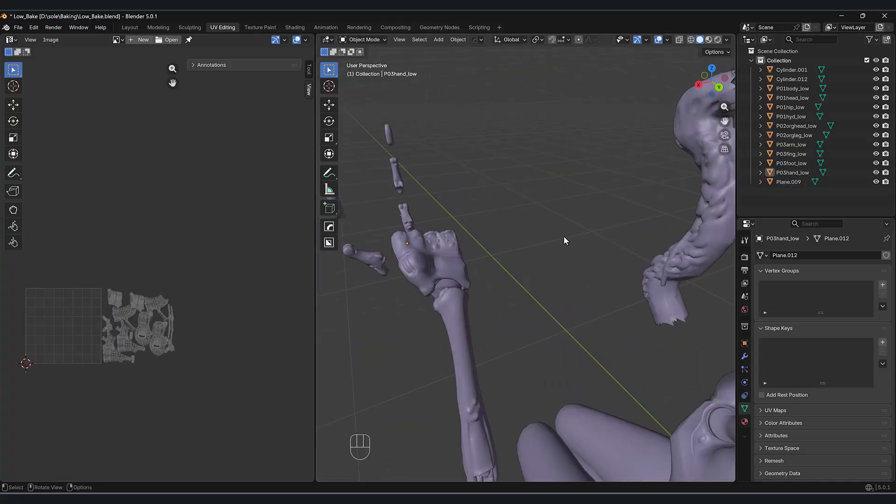
scroll(572, 272, down, 2)
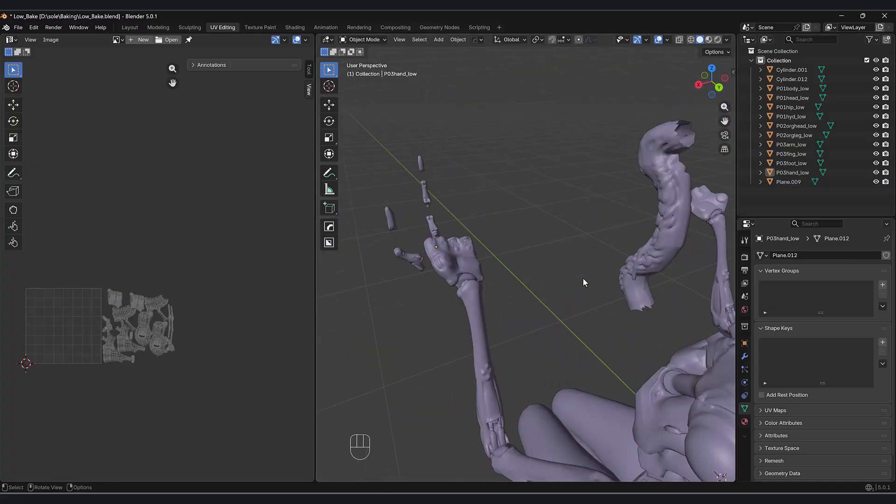
scroll(581, 275, up, 2)
click(779, 70)
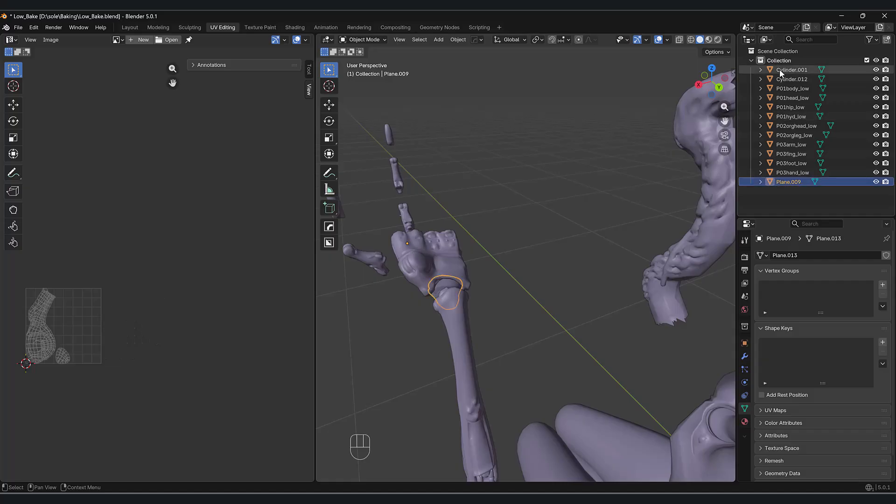
click(784, 79)
click(787, 181)
middle_drag(553, 375, 512, 367)
scroll(517, 332, up, 2)
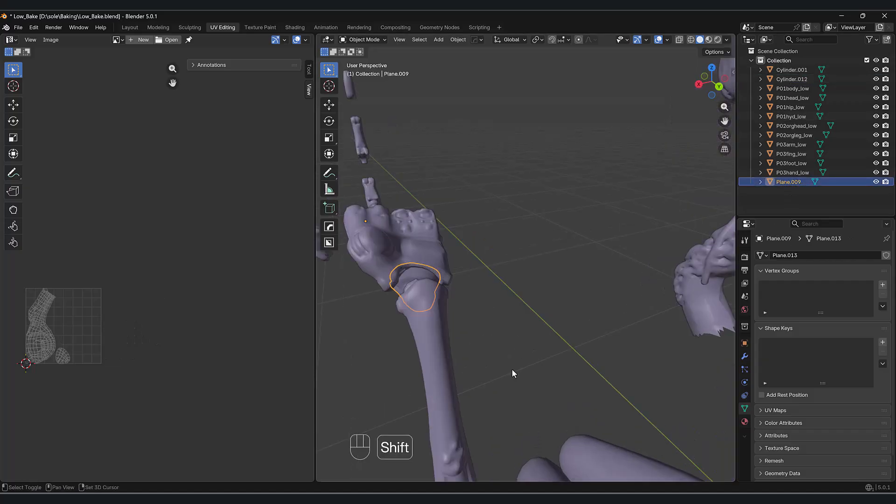
scroll(511, 366, down, 3)
middle_drag(620, 348, 394, 330)
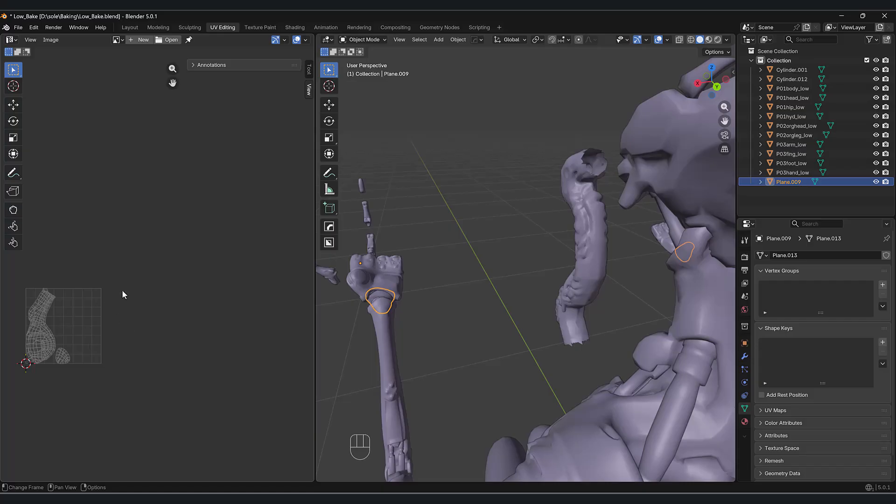
middle_drag(446, 345, 472, 343)
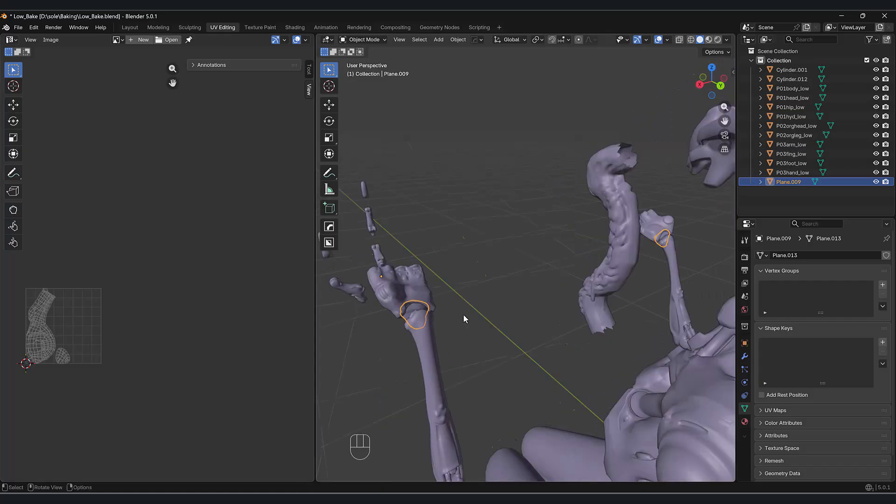
click(163, 40)
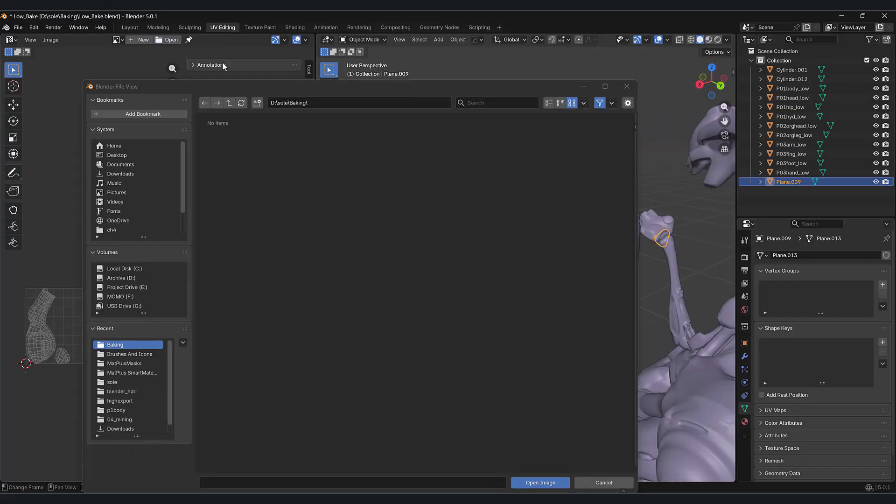
click(625, 87)
click(117, 40)
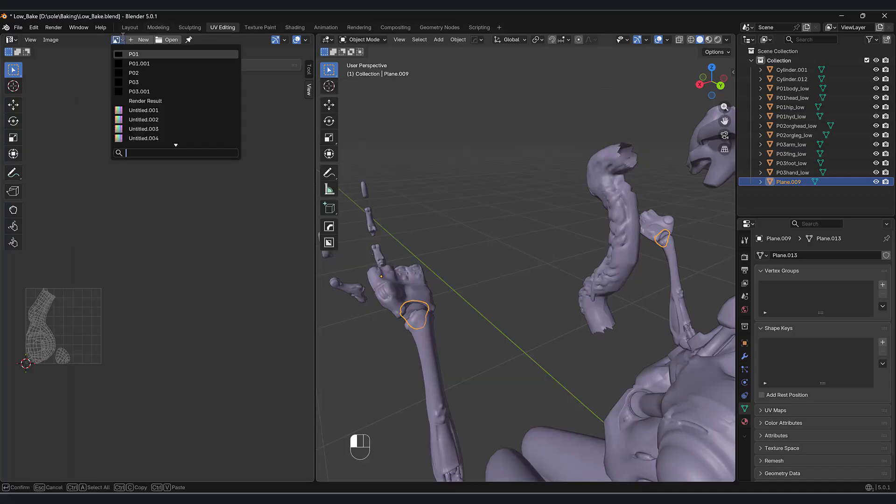
click(126, 72)
scroll(138, 333, down, 13)
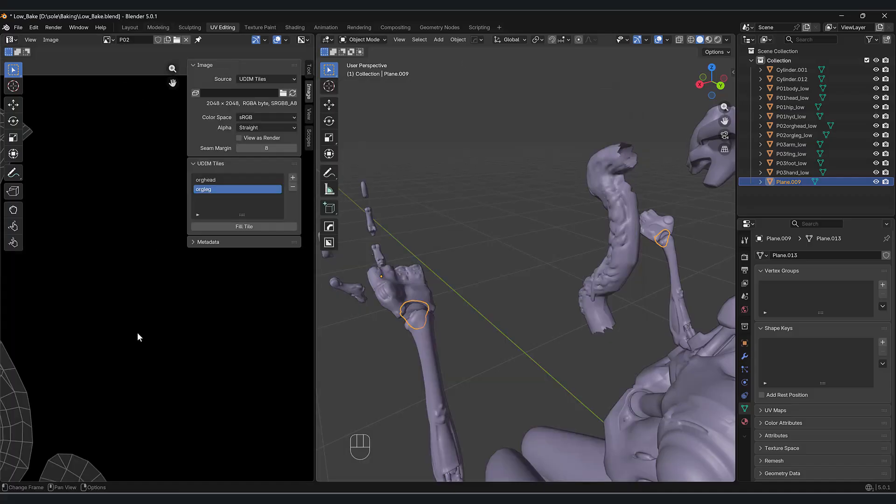
scroll(261, 337, up, 2)
middle_drag(256, 348, 247, 352)
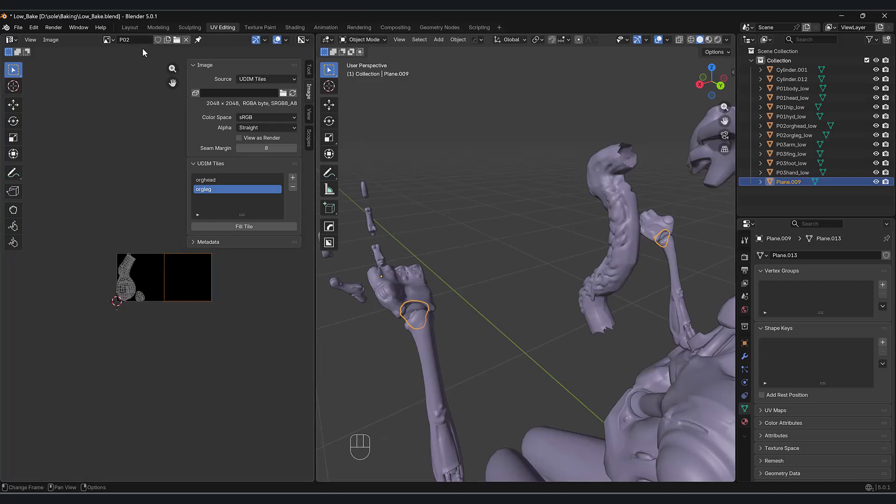
Step: Display the P03.001 UDIM image behind the wrist joint's UVs
click(113, 40)
click(126, 91)
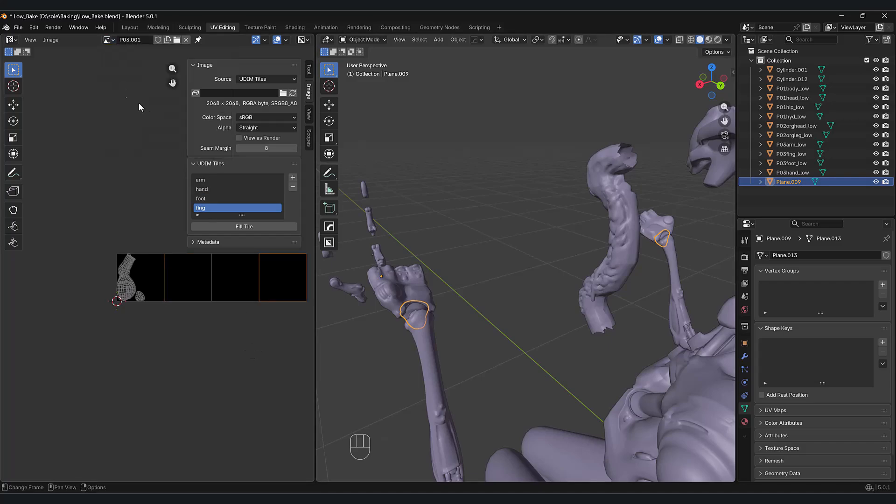
middle_drag(218, 309, 182, 329)
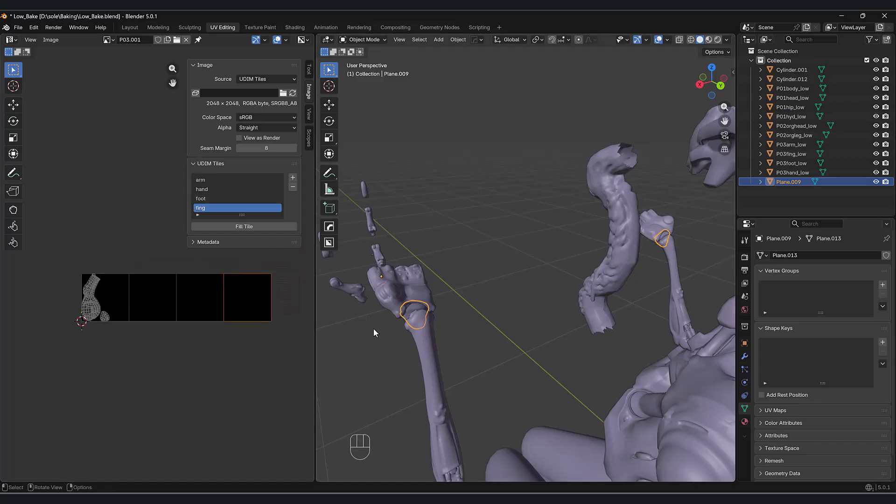
Step: Join the wrist joint mesh into the hand mesh, keeping P03hand_low as the active object
middle_drag(373, 328, 380, 320)
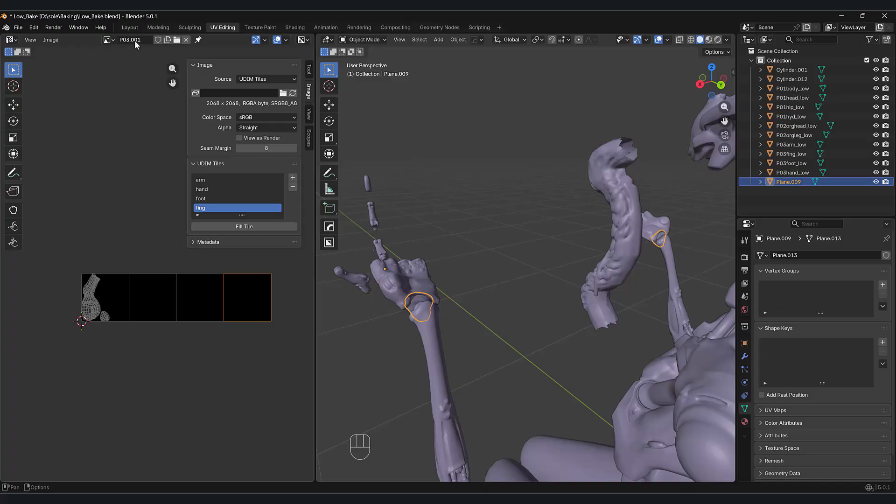
middle_drag(479, 353, 489, 353)
click(404, 281)
scroll(433, 314, up, 2)
shift+middle_drag(434, 319, 393, 321)
shift+click(393, 321)
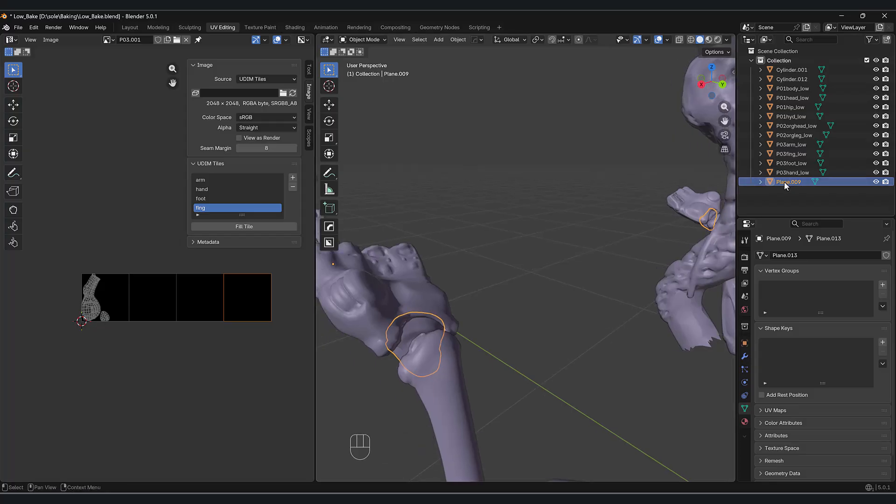
shift+click(394, 280)
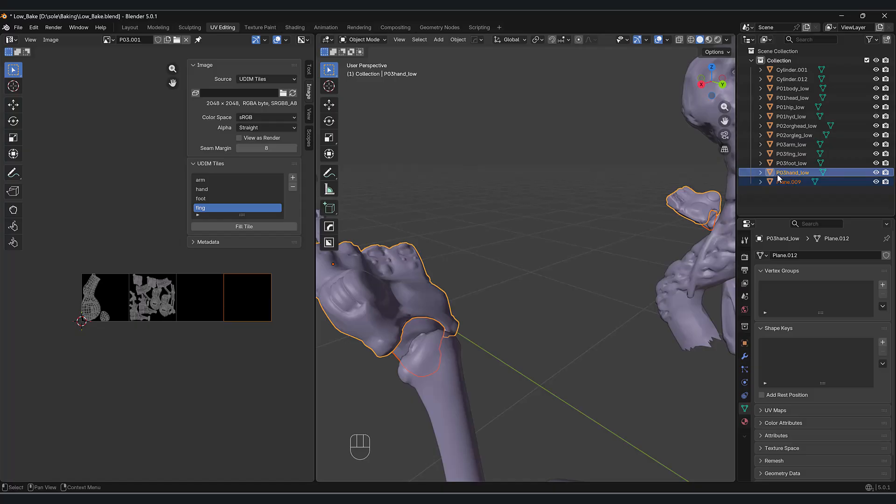
key(ctrl+j)
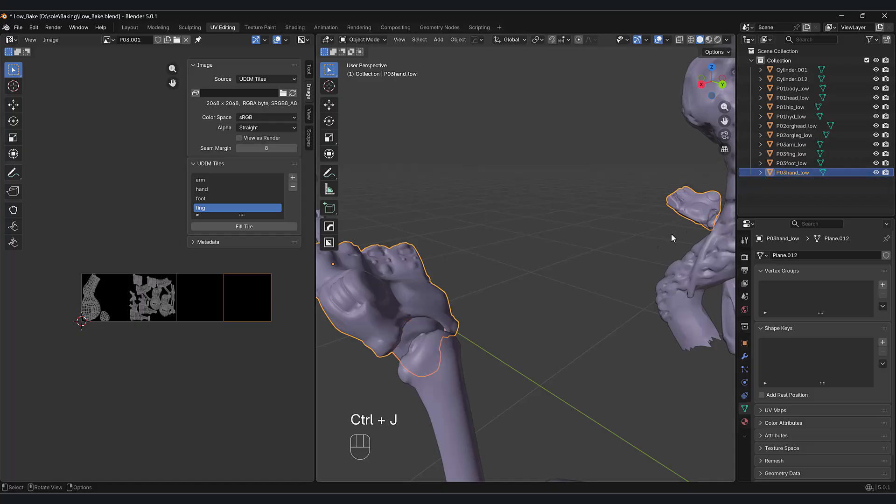
key(g)
right_click(408, 312)
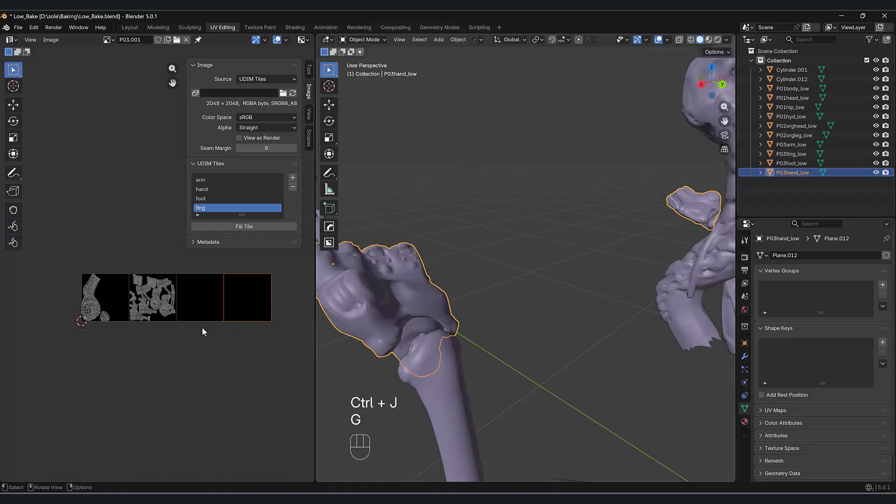
Step: Make the hand UDIM tile active and average the scale of all UV islands in P03hand_low
scroll(185, 325, up, 1)
shift+middle_drag(183, 336, 181, 345)
key(Tab)
key(a)
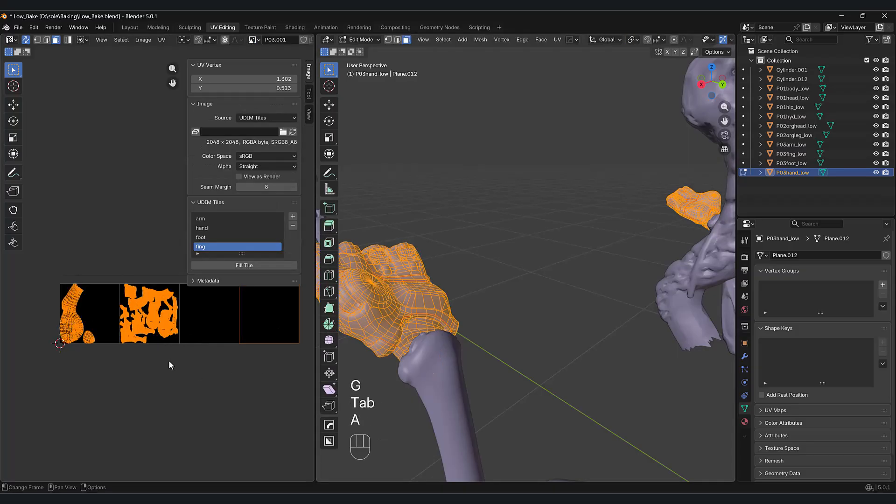
click(205, 228)
scroll(194, 388, up, 2)
right_click(147, 315)
click(163, 39)
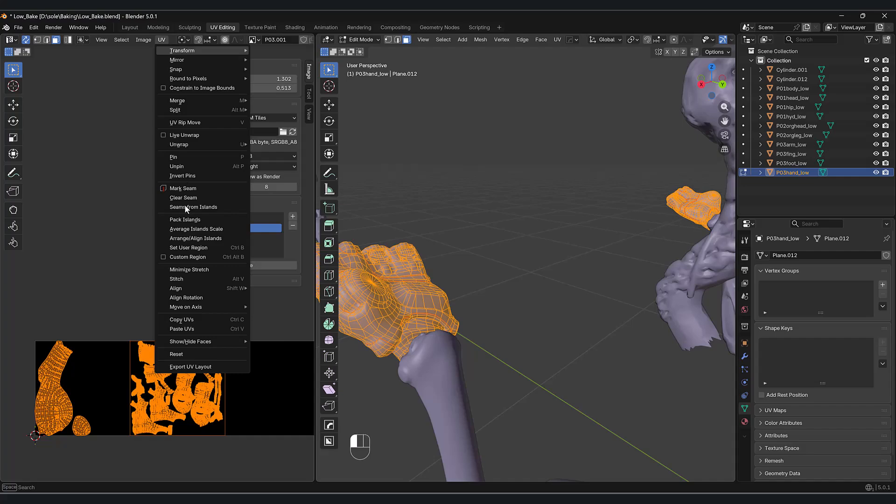
click(188, 227)
Step: Pack all of the hand mesh's UV islands into the active hand UDIM tile
click(162, 39)
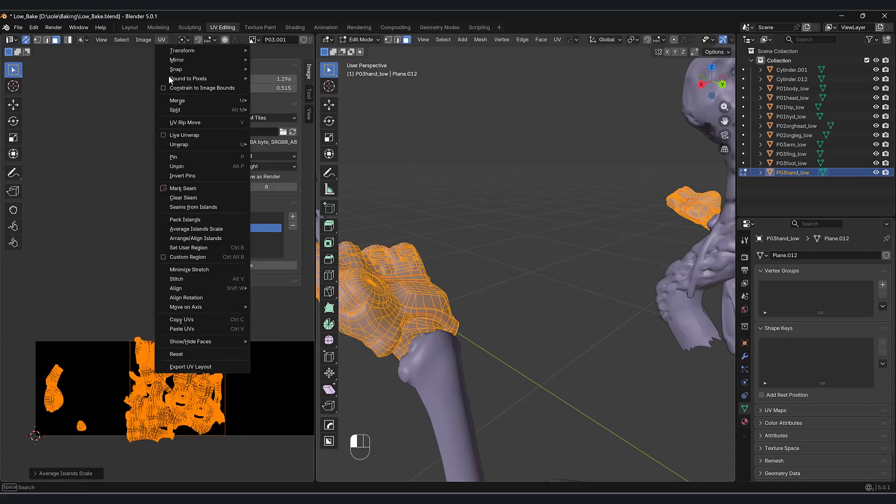
click(178, 213)
key(ctrl+z)
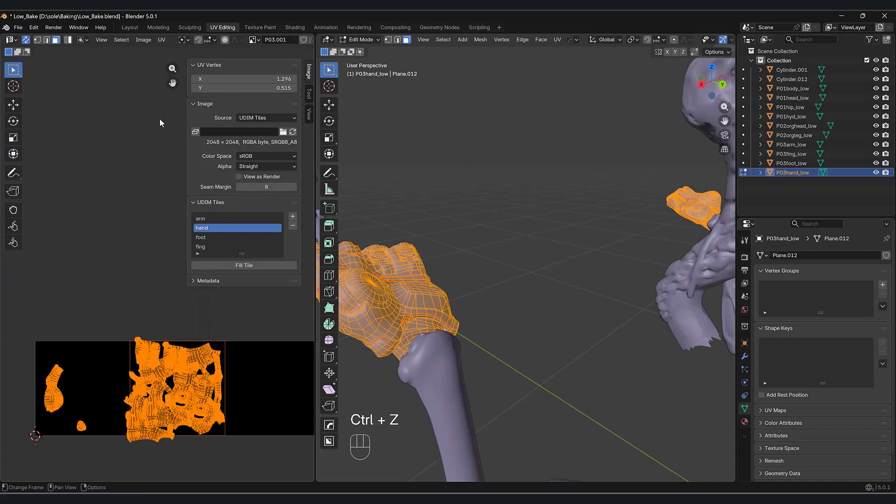
click(162, 40)
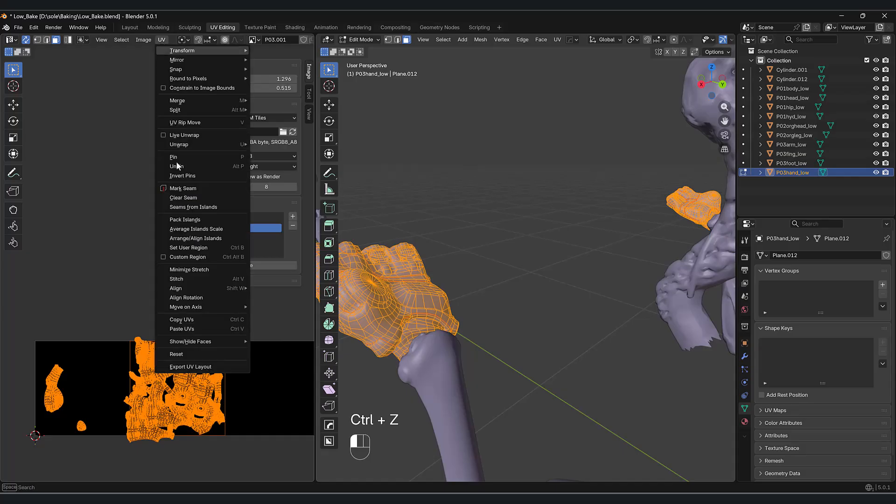
click(186, 220)
click(163, 362)
Step: Scale the packed hand UV islands down slightly within their tile and finish editing the mesh
scroll(229, 407, up, 3)
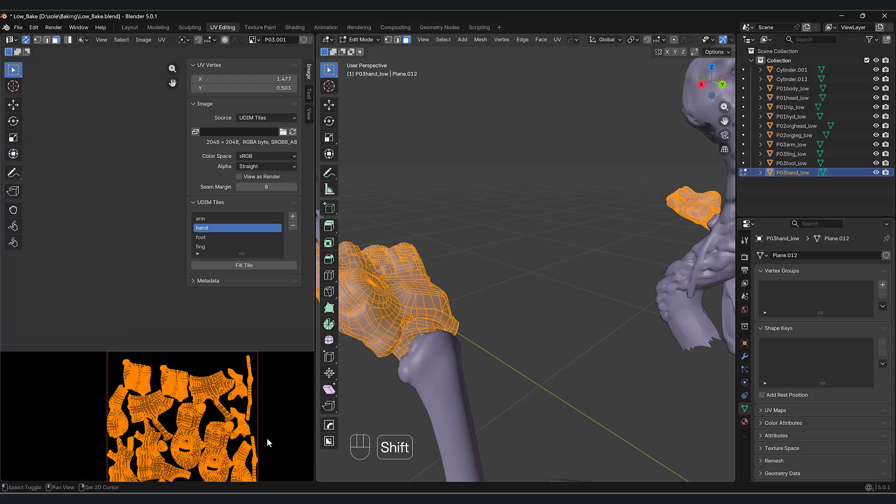
shift+middle_drag(267, 438, 261, 422)
key(s)
click(257, 422)
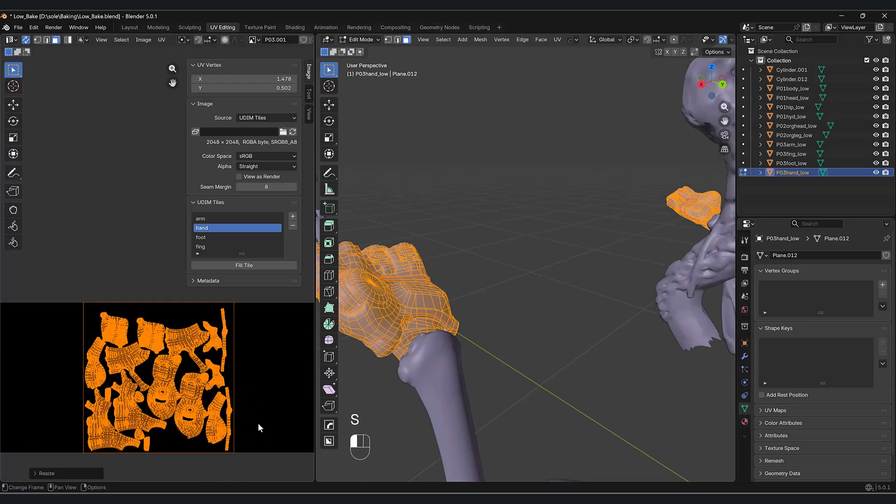
scroll(433, 336, down, 4)
key(Tab)
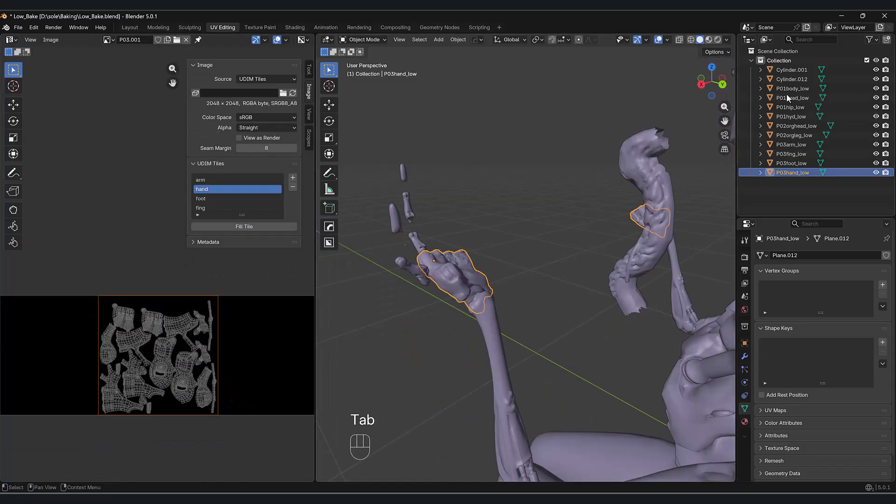
Step: Select the unnamed Cylinder.012 mesh and examine its location and UV layout
click(788, 79)
scroll(533, 355, down, 5)
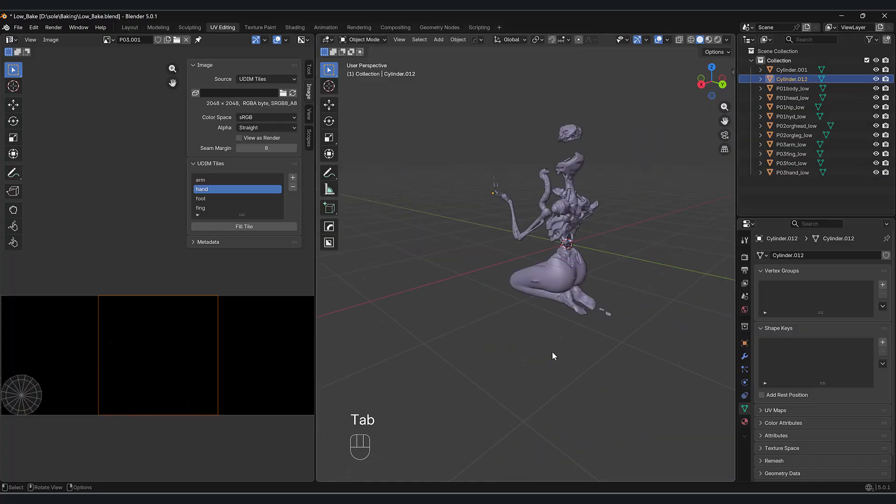
middle_drag(544, 365, 491, 220)
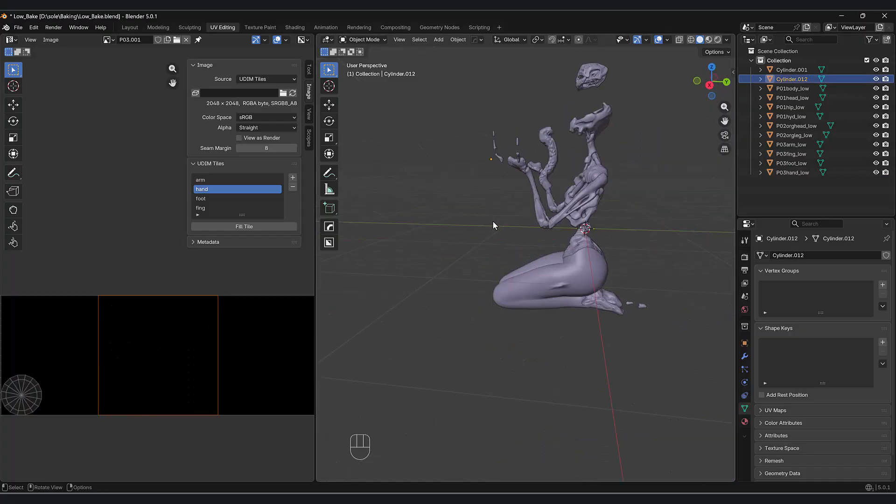
key(KP_Decimal)
scroll(555, 290, down, 8)
scroll(140, 381, down, 3)
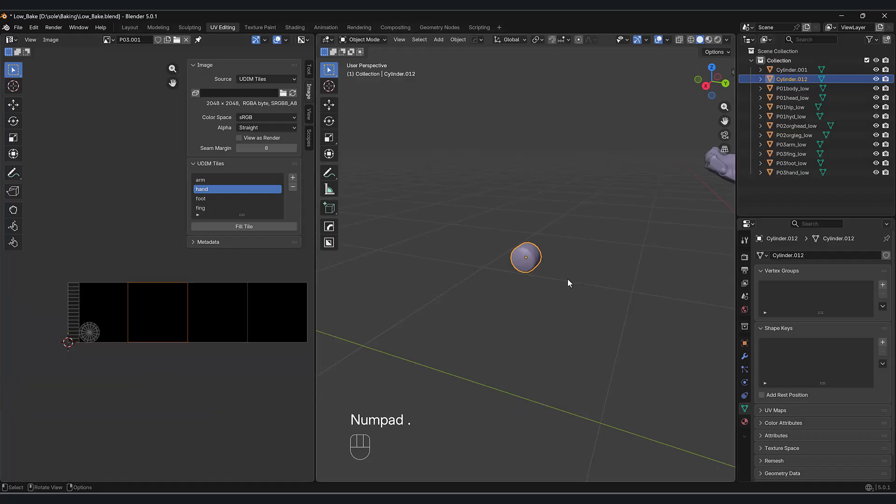
shift+middle_drag(597, 248, 587, 288)
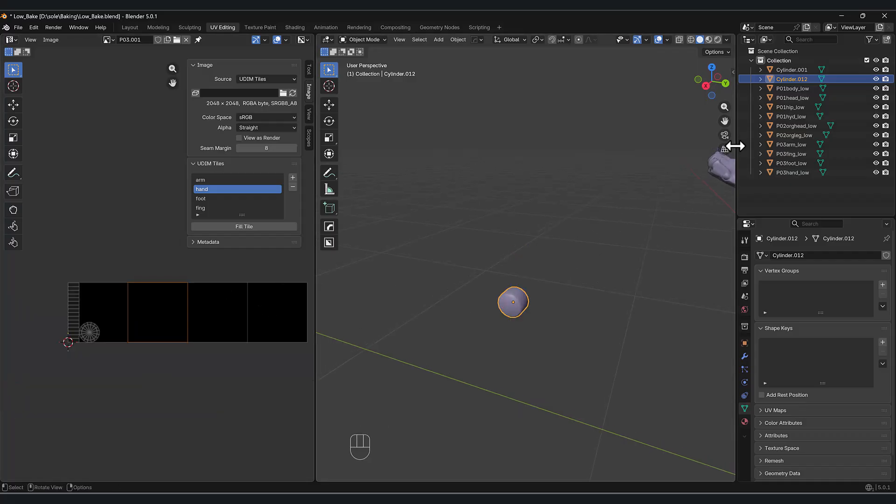
Step: Join Cylinder.012 into the finger mesh, keeping P03fing_low as the active object
ctrl+click(789, 172)
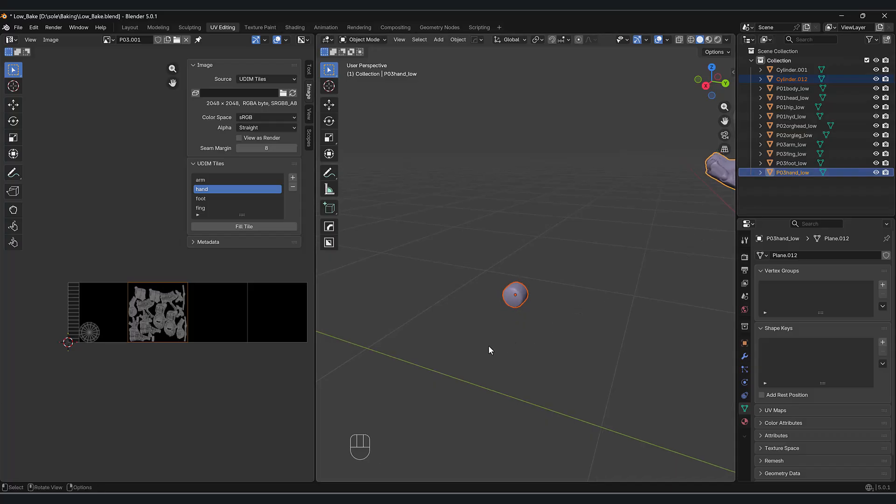
key(KP_Decimal)
middle_drag(580, 335, 505, 265)
shift+click(502, 261)
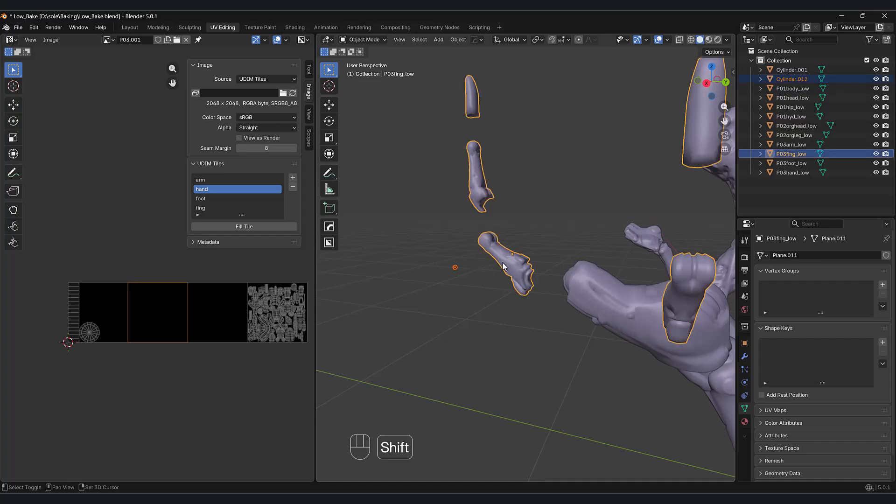
scroll(515, 309, up, 4)
shift+scroll(516, 365, up, 3)
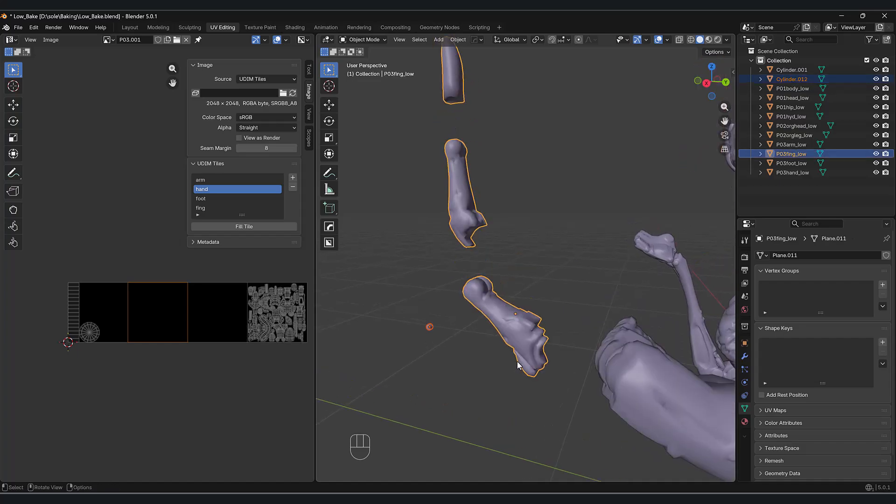
key(ctrl+j)
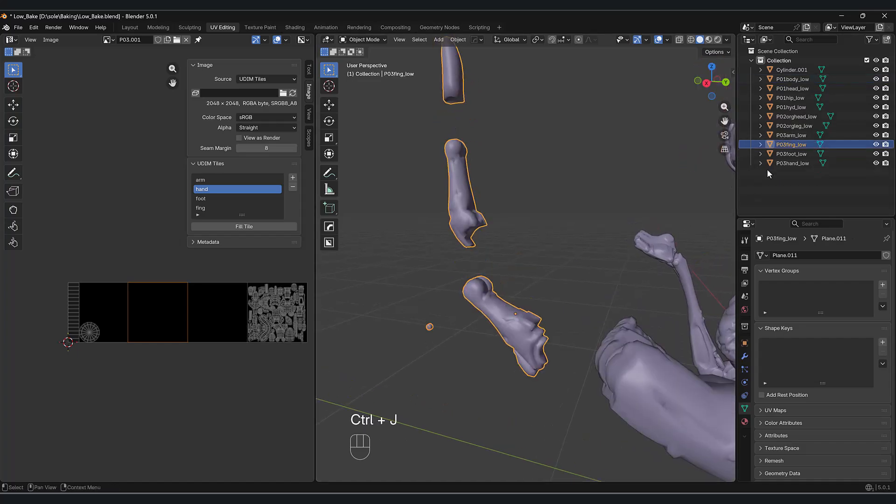
Step: Average the scale of all UV islands in the joined P03fing_low mesh
key(Tab)
key(a)
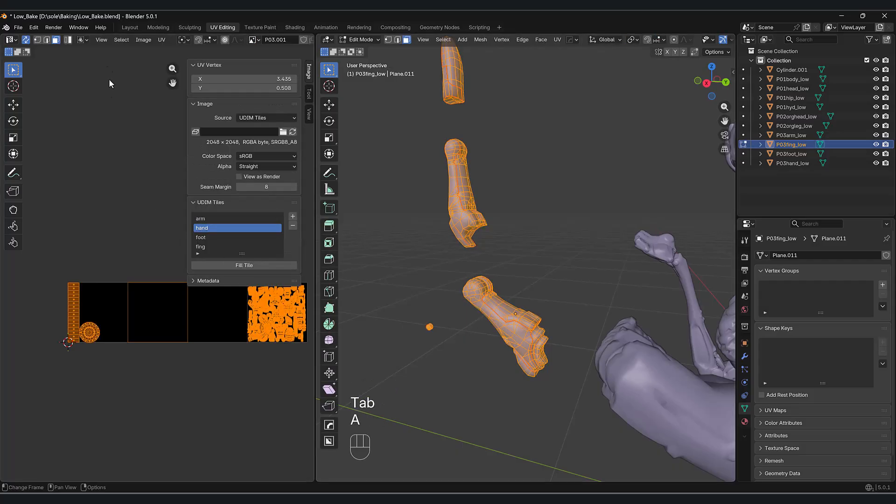
click(162, 39)
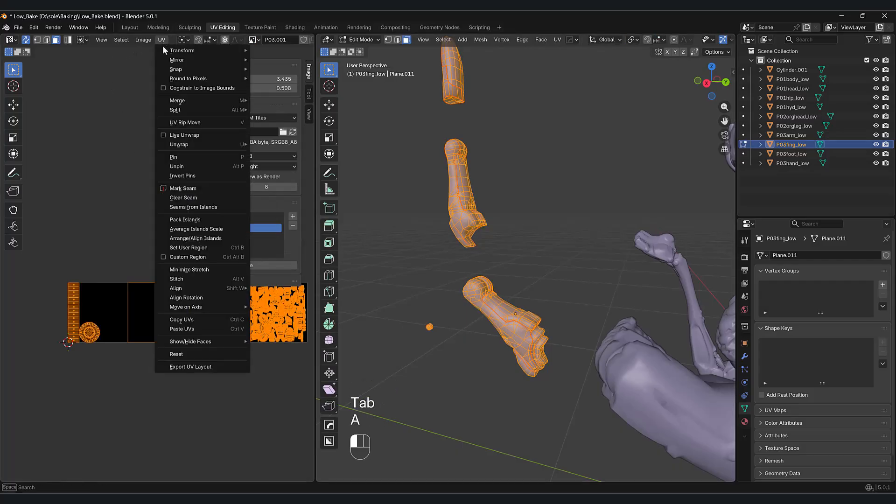
click(180, 227)
shift+middle_drag(204, 373, 171, 388)
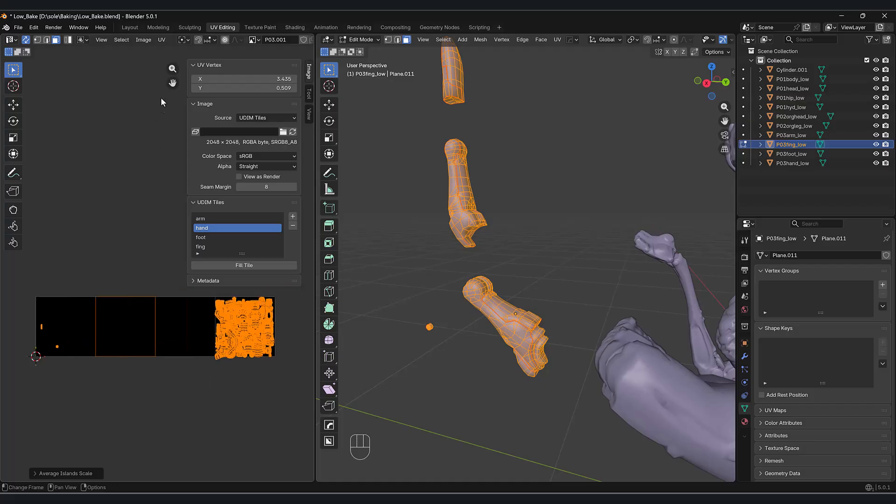
Step: Make the fing UDIM tile active and pack all finger UV islands into it
click(161, 38)
click(212, 247)
click(162, 39)
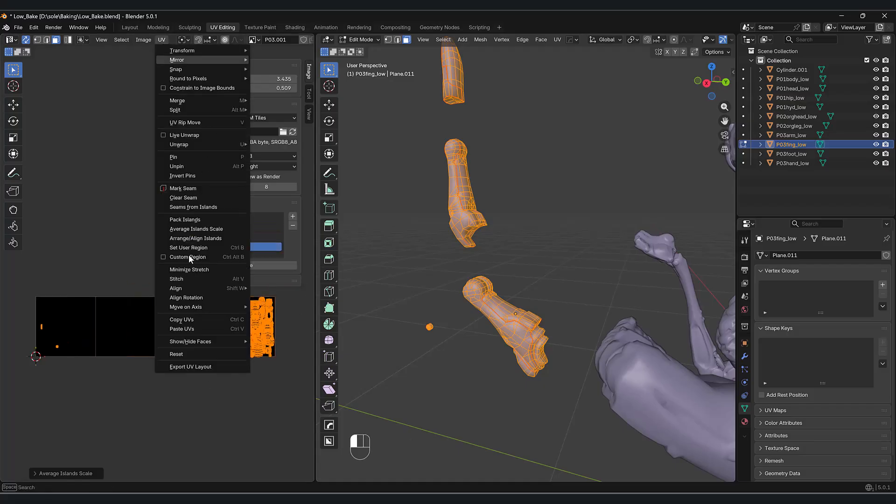
click(184, 219)
click(184, 354)
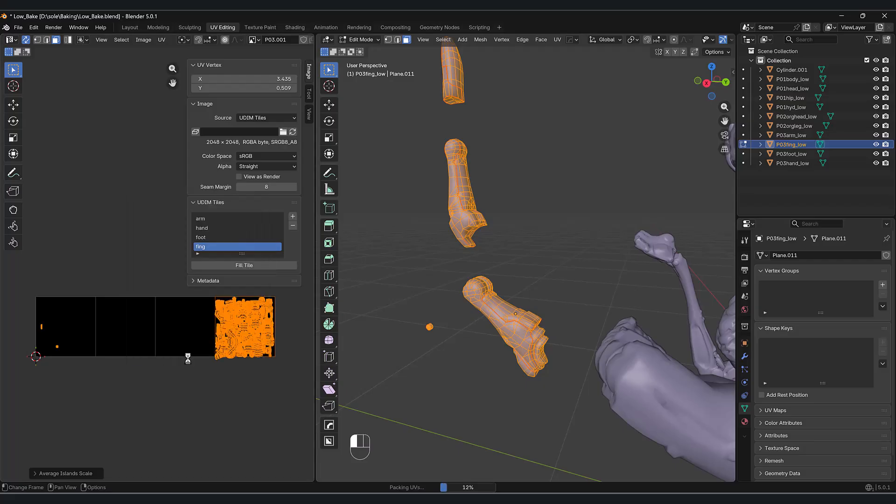
scroll(260, 371, up, 2)
scroll(261, 390, down, 2)
Step: Scale the packed finger UV islands down slightly within their tile and finish editing the mesh
scroll(184, 389, up, 4)
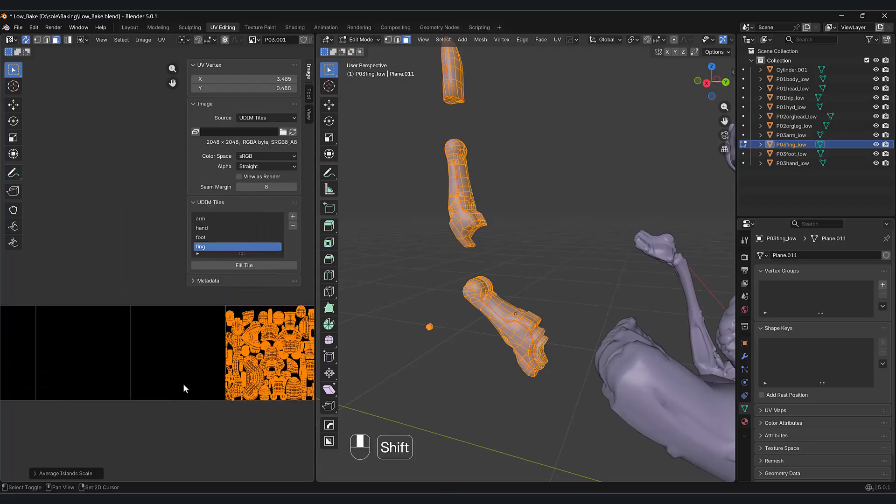
key(s)
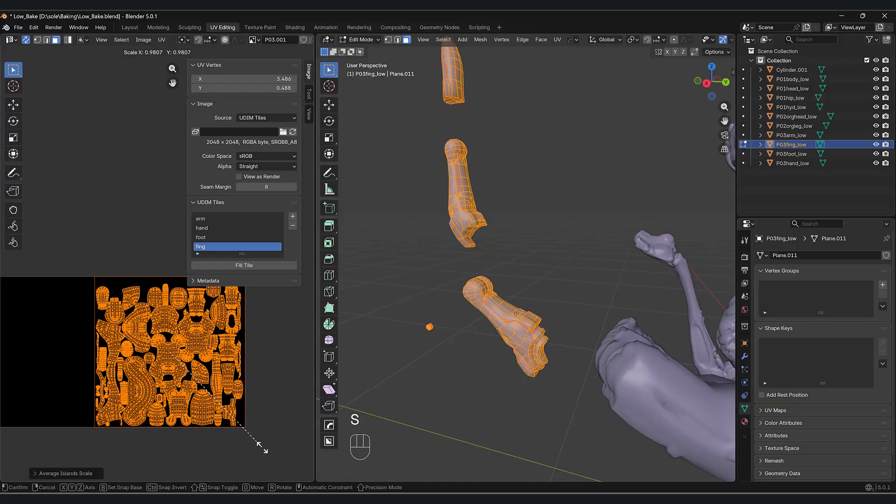
click(263, 449)
scroll(491, 300, down, 5)
key(Tab)
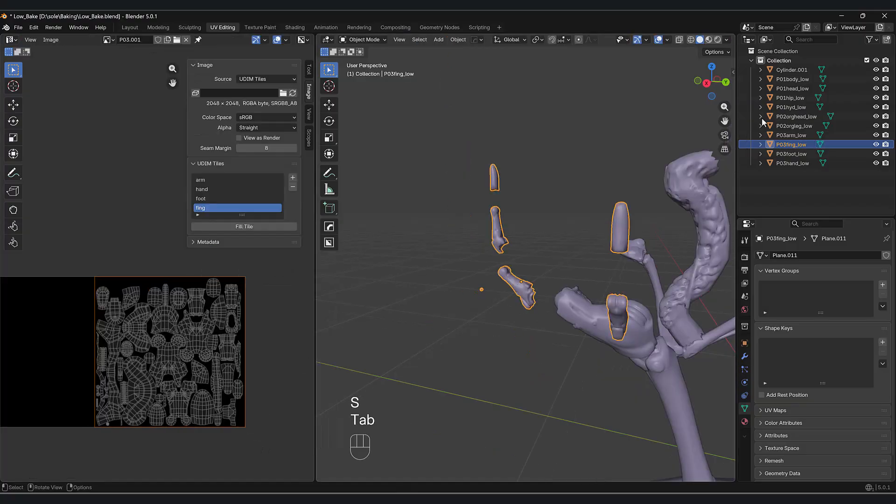
Step: Select the small Cylinder.001 pieces on the hips together with P01hip_low as the active object
click(788, 71)
scroll(610, 301, down, 7)
shift+middle_drag(567, 360, 485, 317)
middle_drag(485, 317, 491, 350)
scroll(544, 329, up, 5)
shift+click(492, 350)
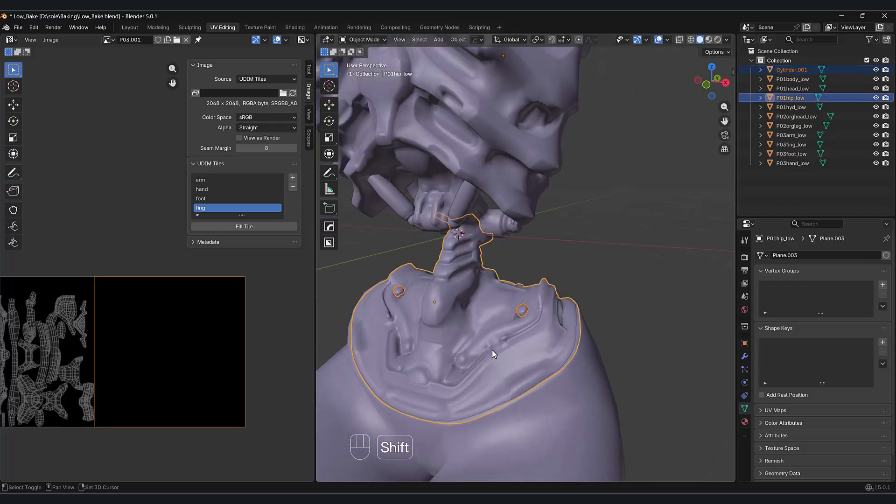
Step: Display the P01.001 UDIM image behind the hip UVs
shift+middle_drag(172, 400, 266, 391)
scroll(262, 384, down, 4)
shift+middle_drag(194, 390, 223, 421)
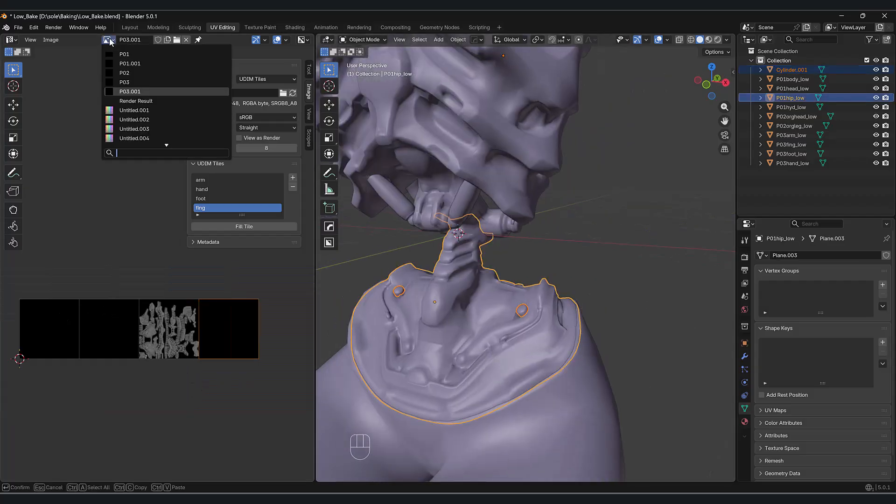
click(127, 64)
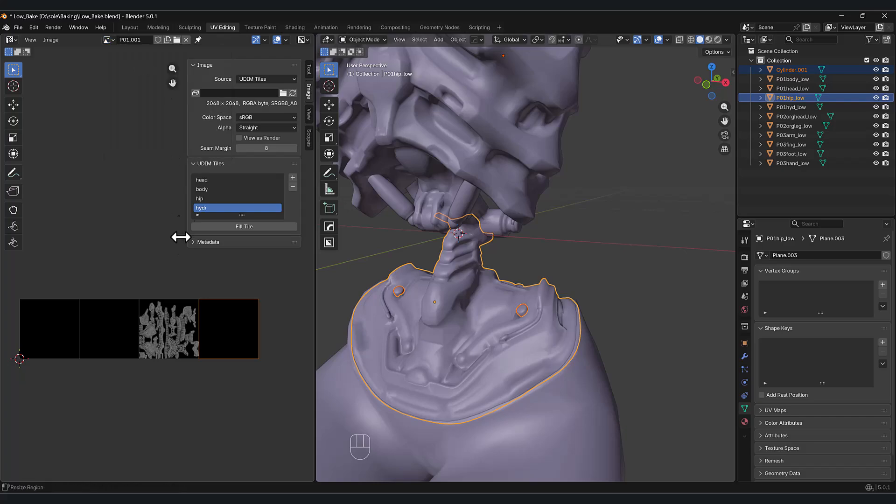
Step: Join Cylinder.001 into the hip mesh, keeping P01hip_low as the active object
scroll(165, 304, up, 3)
middle_drag(449, 344, 528, 304)
key(ctrl+j)
Step: Make the hip UDIM tile active and average the scale of all UV islands in P01hip_low
key(Tab)
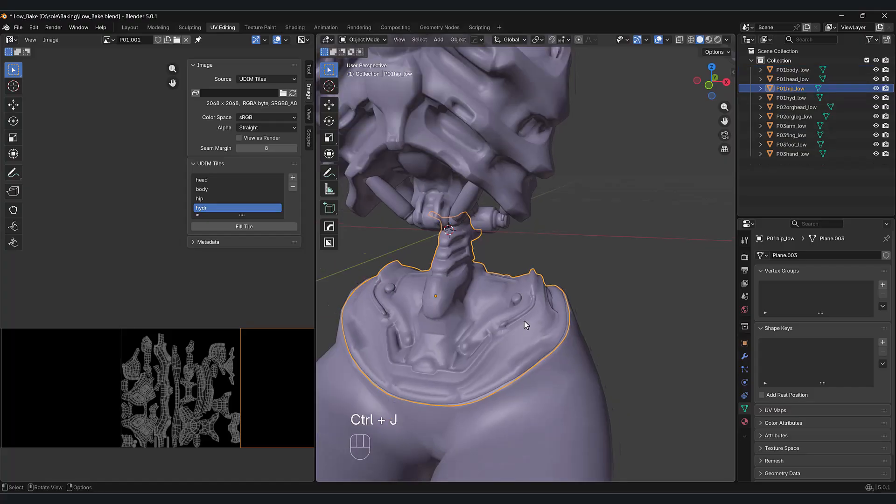
scroll(233, 405, down, 2)
key(a)
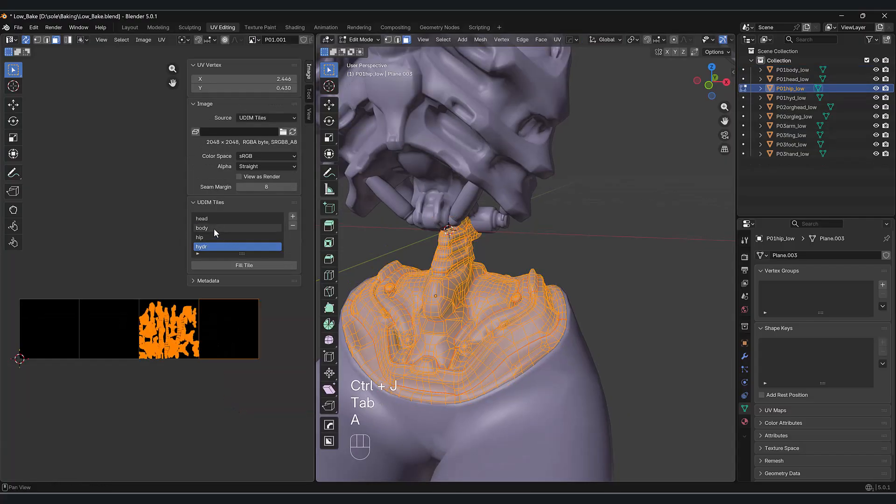
click(205, 237)
mouse_move(202, 387)
shift+middle_down()
mouse_move(223, 412)
mouse_move(209, 393)
shift+middle_up()
scroll(201, 406, up, 2)
click(162, 40)
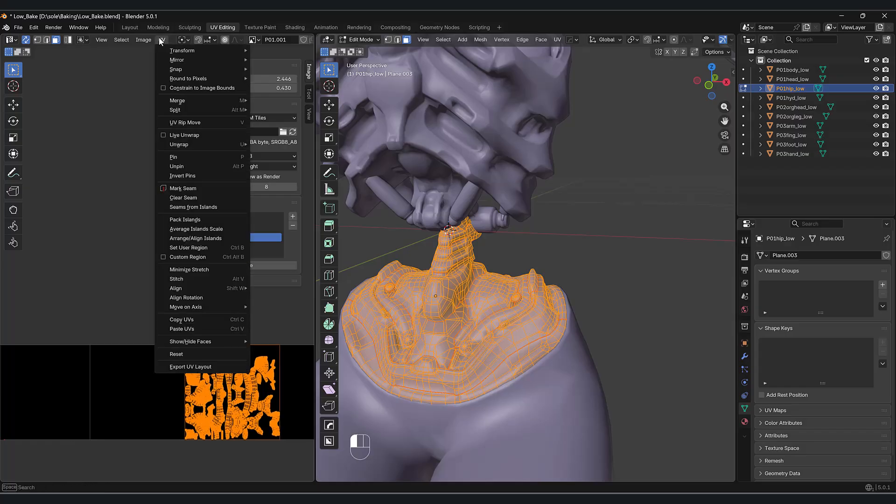
click(185, 229)
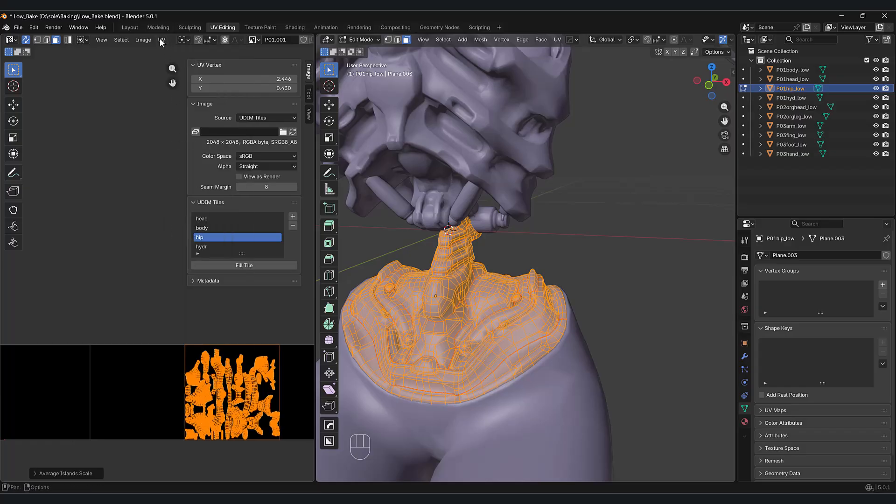
Step: Pack all hip UV islands into the active hip UDIM tile
click(162, 39)
click(170, 220)
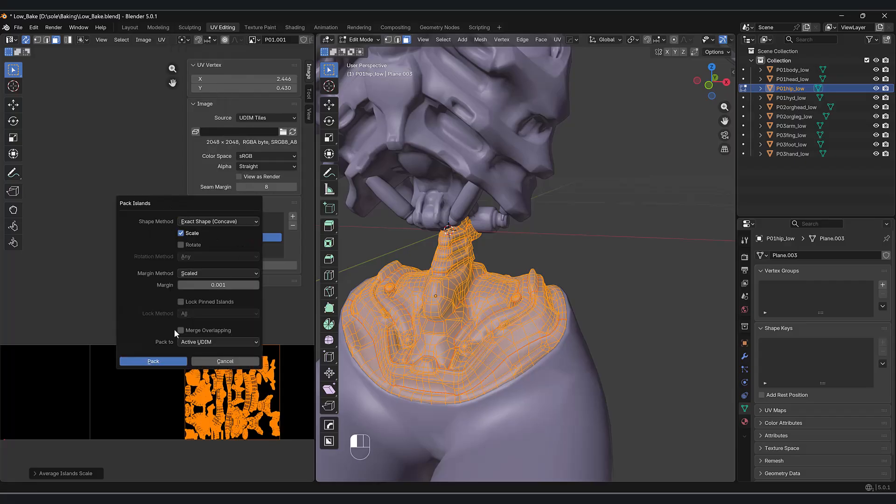
click(161, 359)
shift+middle_drag(226, 414, 179, 420)
scroll(180, 420, up, 2)
Step: Scale the packed hip UV islands down slightly within their tile and finish editing the mesh
shift+middle_drag(172, 415, 69, 362)
key(s)
click(213, 435)
key(s)
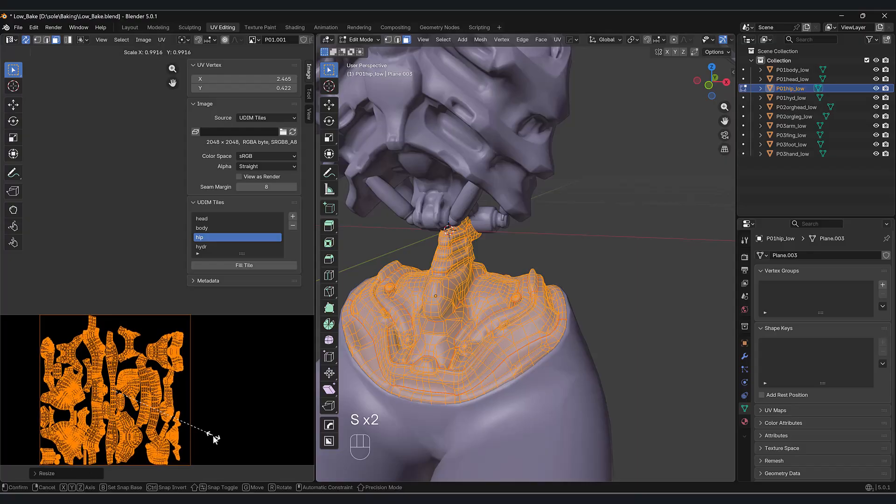
key(Tab)
middle_drag(688, 331, 613, 310)
key(Tab)
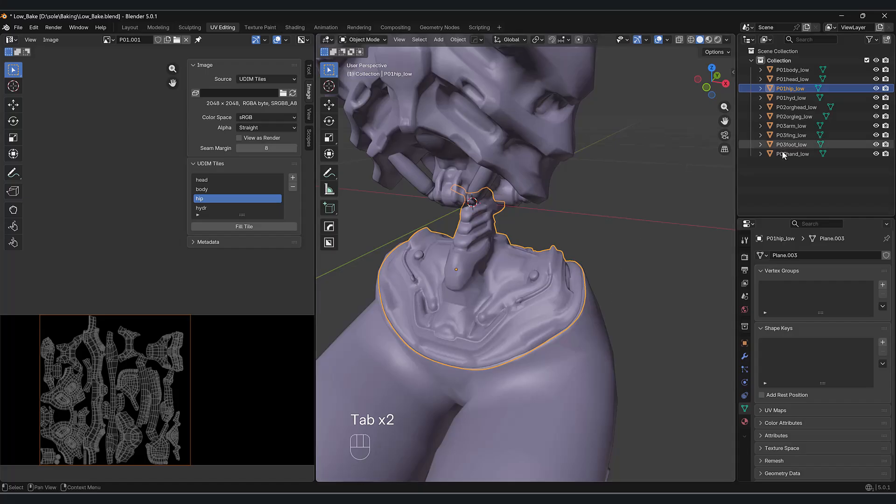
Step: Select the P01 body, head, hip and hyd meshes together to check their UVs across the P01.001 tiles
click(788, 90)
shift+click(785, 96)
shift+click(788, 70)
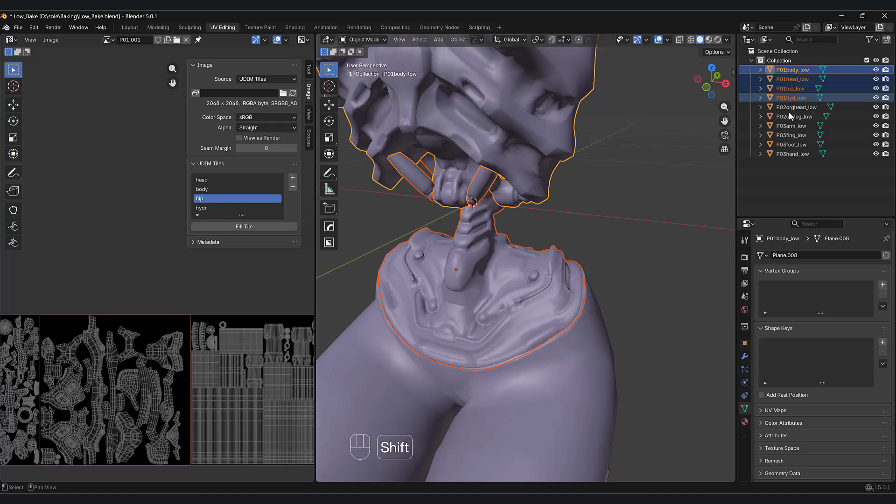
Step: Select the P02, P03 and P01 low-poly meshes in turn to check their UVs and their parts on the model
click(787, 108)
shift+click(788, 116)
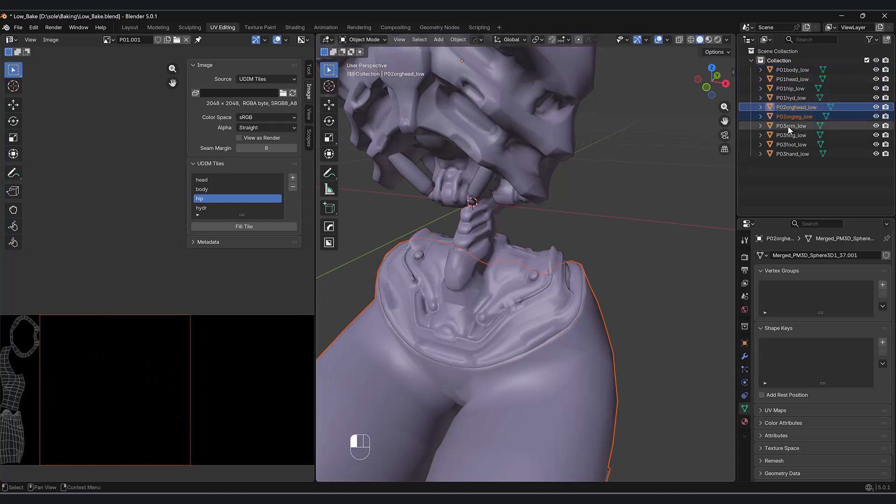
click(788, 126)
shift+click(785, 150)
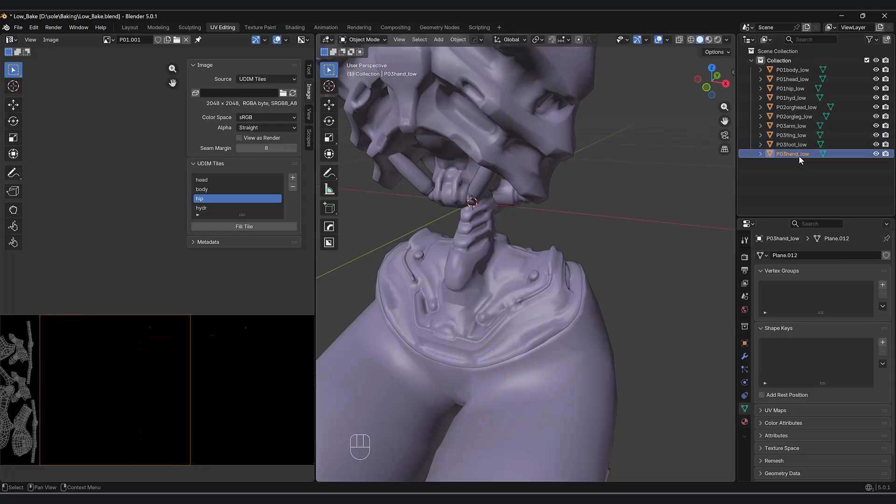
click(802, 135)
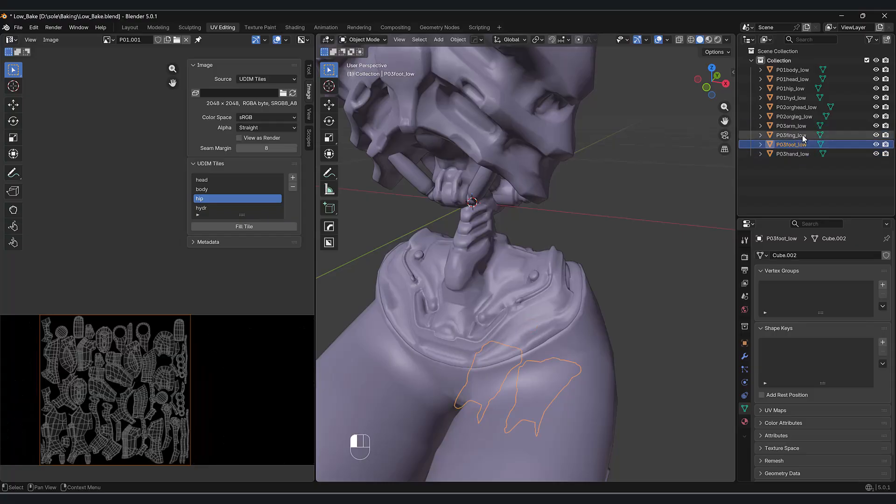
click(798, 88)
click(797, 80)
click(797, 71)
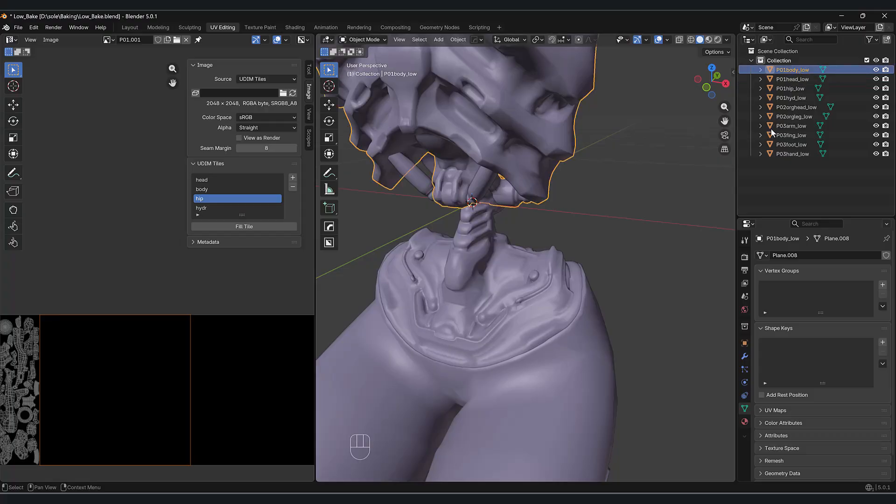
middle_drag(588, 161, 550, 158)
shift+middle_drag(548, 204, 655, 186)
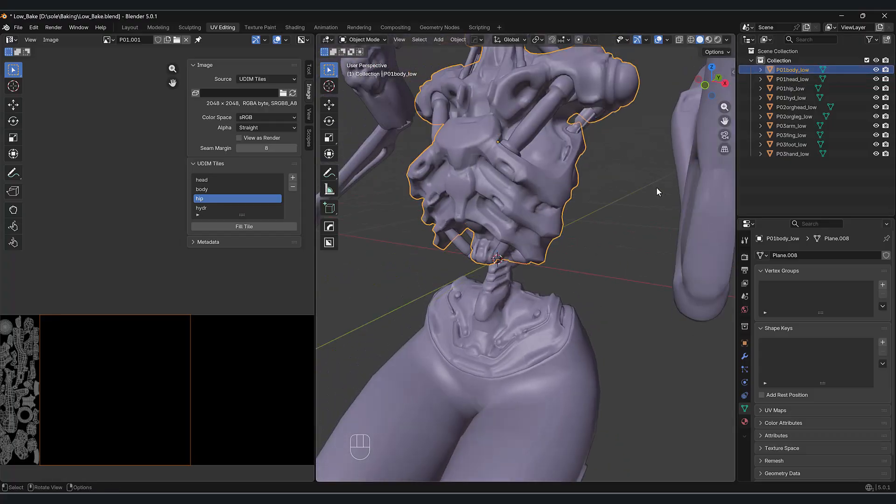
shift+click(785, 160)
shift+click(793, 70)
middle_drag(696, 144, 581, 206)
click(631, 204)
Step: Switch to the High_Bake file and enlarge its object list to show more mesh names
mouse_move(623, 498)
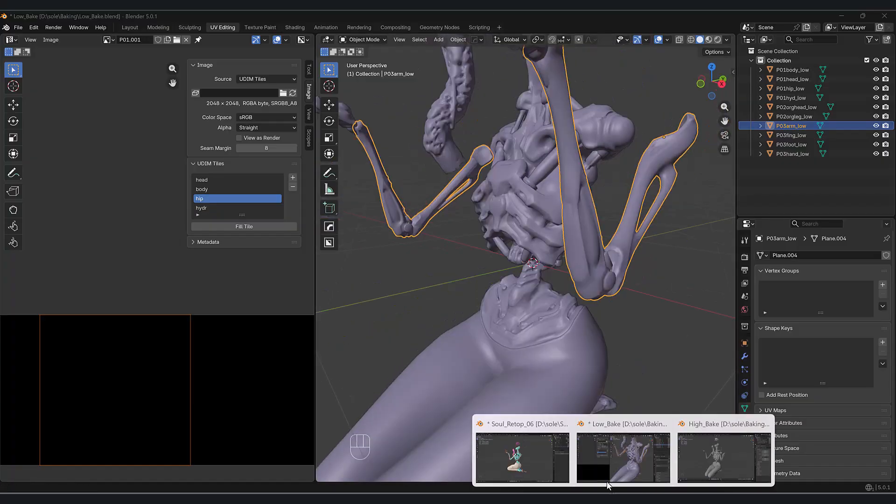
click(706, 467)
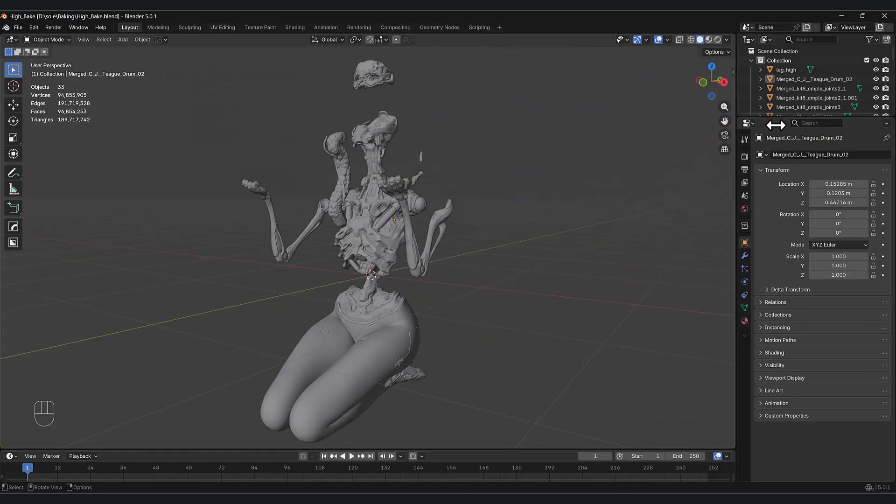
drag(780, 118, 783, 242)
Step: Join the high-poly skull cap with the separate spine-like organic piece and rename the mesh P02orghead_high
click(375, 76)
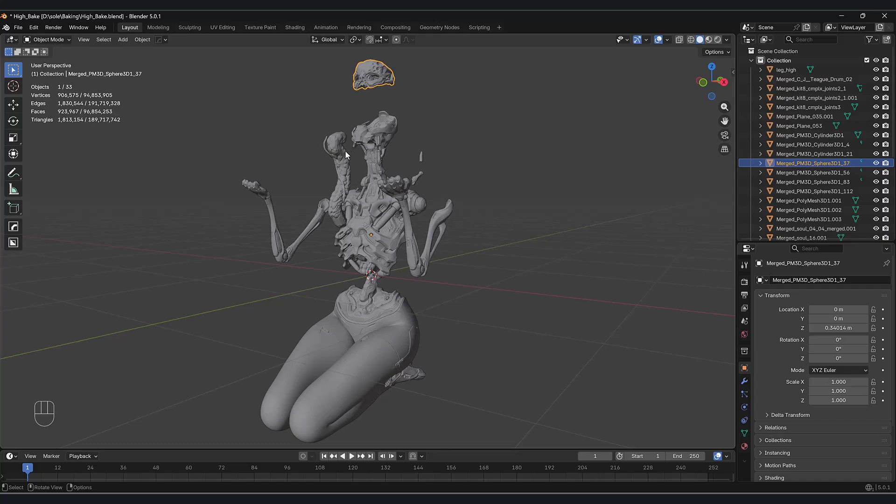
middle_drag(356, 127, 338, 169)
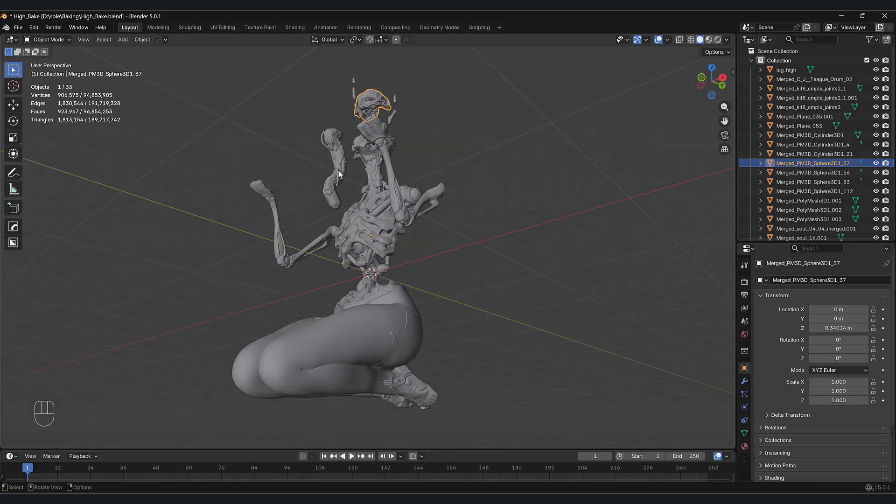
middle_drag(489, 141, 495, 158)
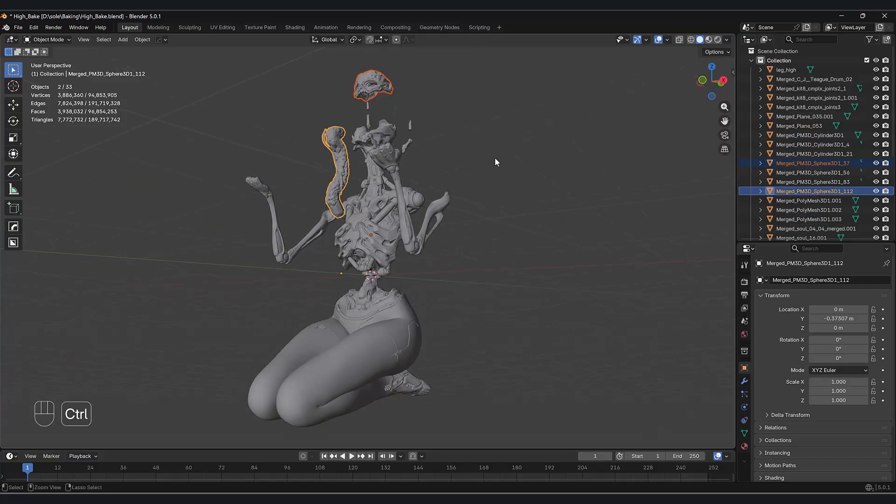
key(ctrl+j)
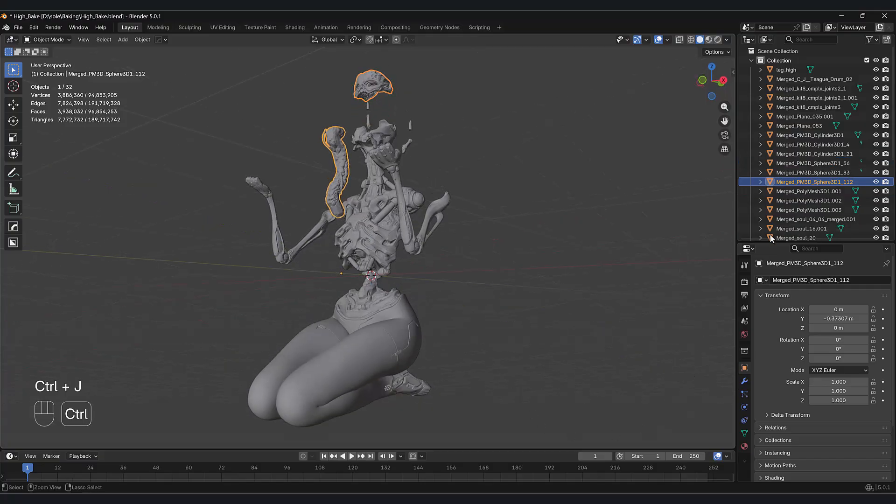
double_click(786, 184)
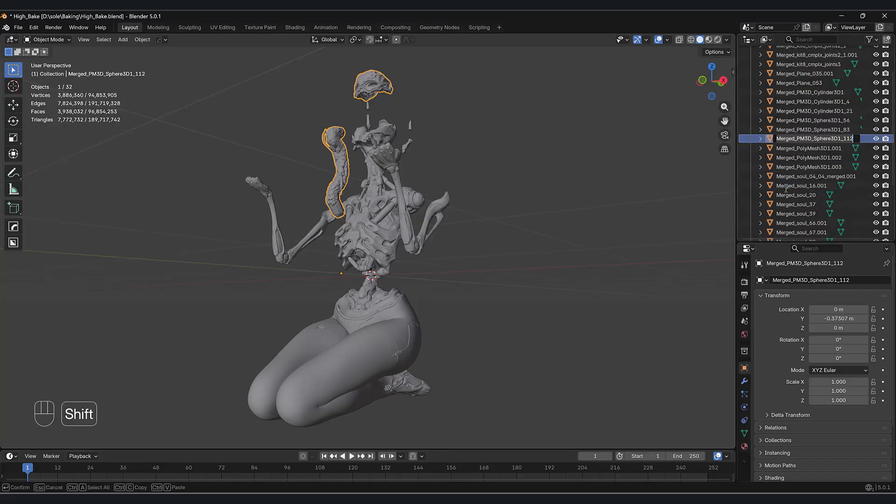
text(P02o)
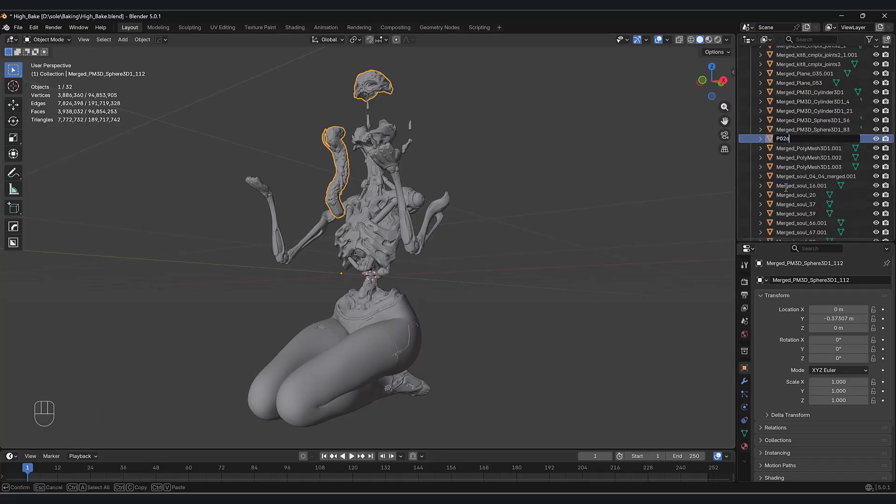
text(rghead_high)
key(Return)
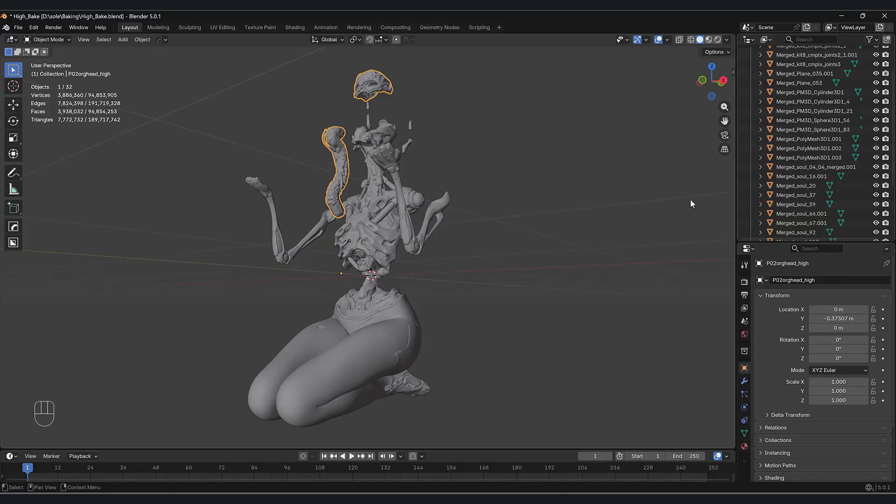
Step: Select the high-poly arm meshes on both sides and join them into one mesh
middle_drag(486, 220, 500, 295)
drag(499, 296, 424, 228)
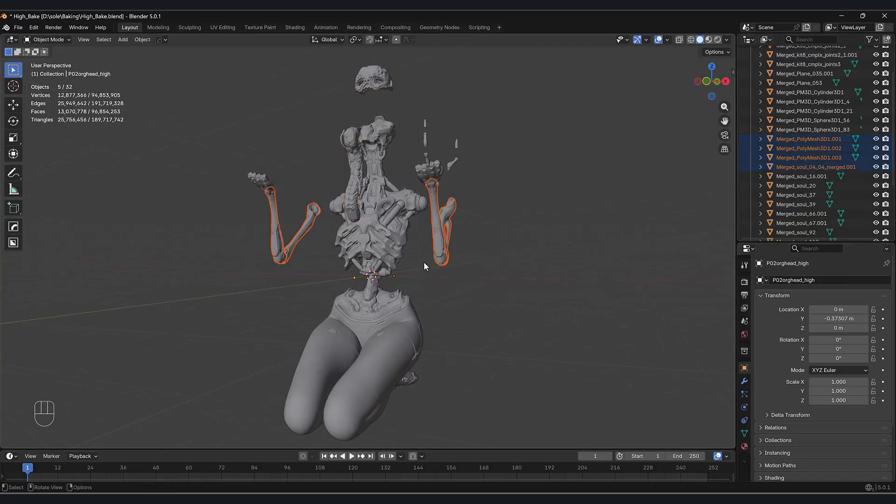
middle_drag(422, 262, 426, 258)
key(g)
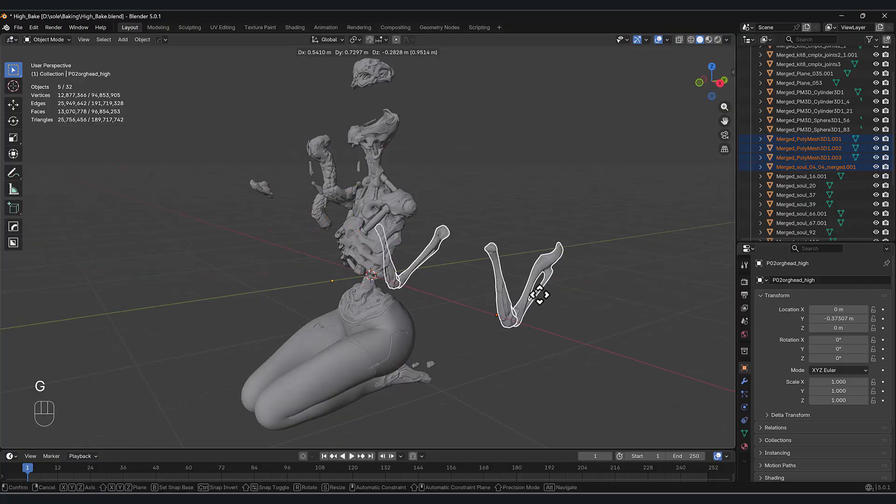
right_click(537, 293)
key(ctrl+j)
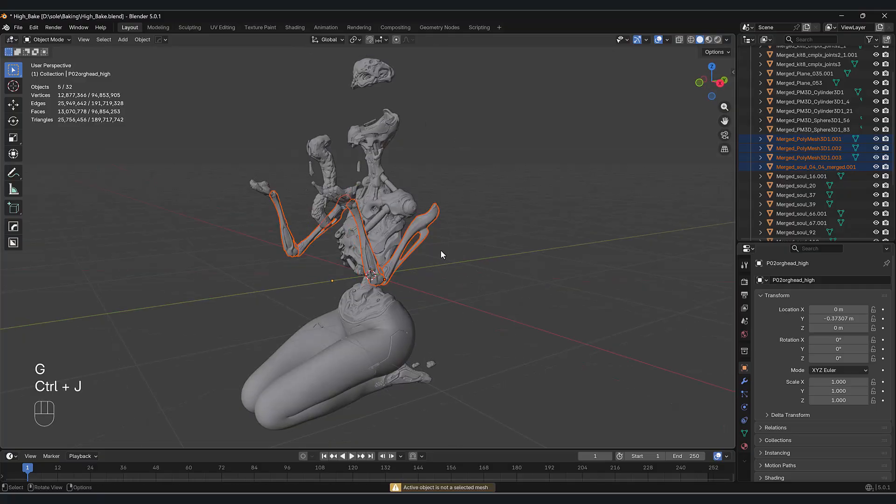
shift+click(431, 227)
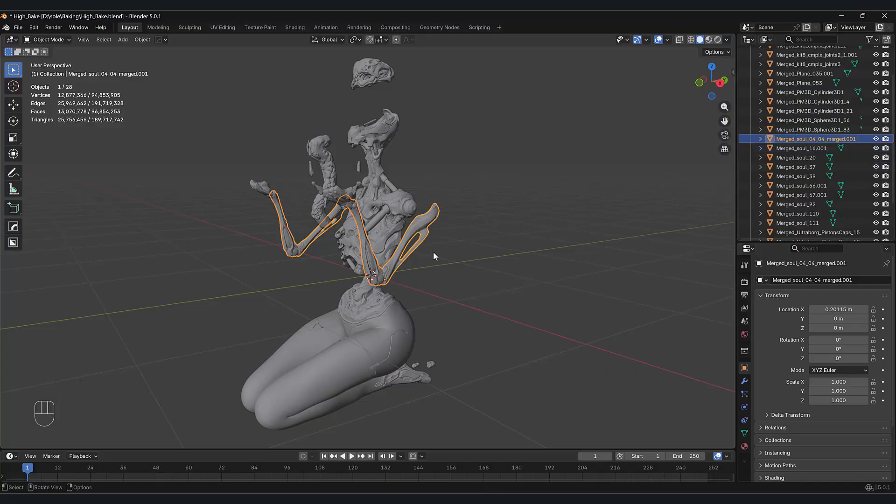
Step: Rename the joined arm mesh P03arm_high
click(815, 138)
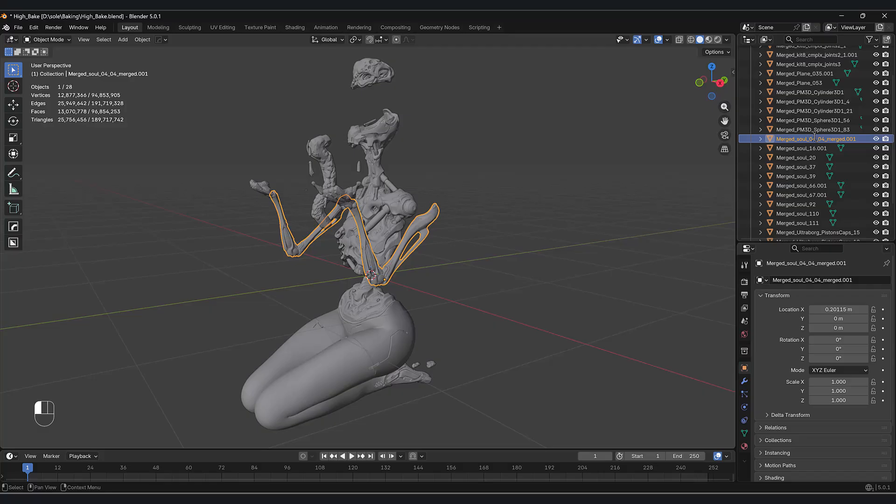
double_click(814, 139)
text(P)
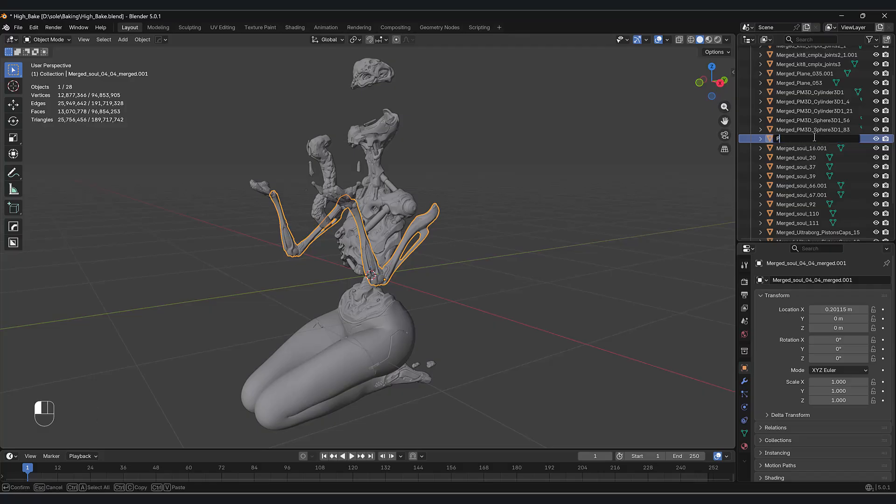
text(03arm_high)
key(Return)
Step: Select the high-poly leg mesh and rename it P02orgleg_high
middle_drag(392, 348, 446, 369)
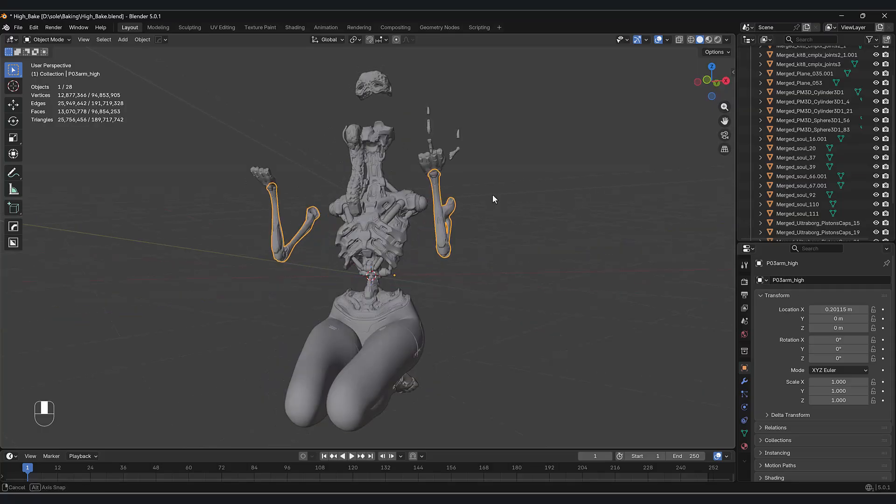
middle_drag(345, 188, 344, 374)
click(344, 374)
key(KP_Decimal)
double_click(785, 70)
text(PC2c)
text(rgleg_high)
key(Return)
Step: Select the high-poly foot mesh and rename it P03foot_high
click(422, 379)
middle_drag(422, 379, 371, 379)
double_click(786, 202)
text(P03foot_high)
key(Return)
Step: Join the separate toe and finger pieces into one mesh and rename it P03fing_high
click(461, 395)
shift+click(444, 395)
shift+drag(224, 131, 239, 179)
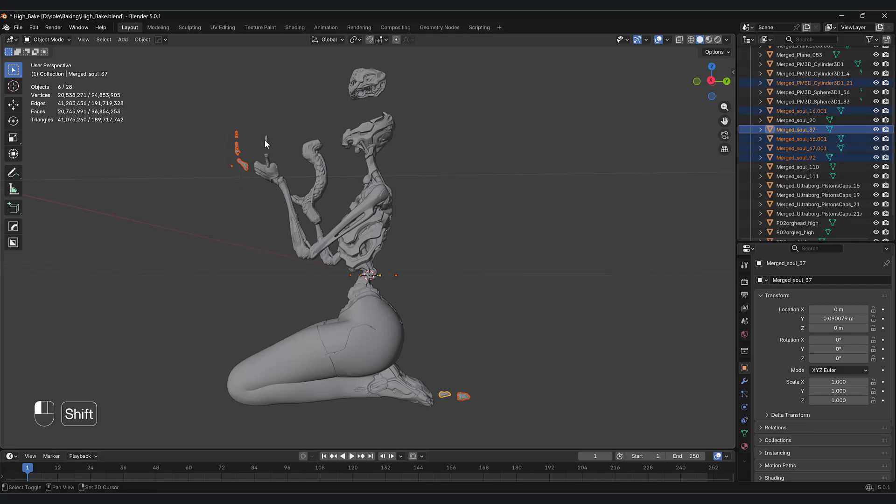
shift+click(267, 158)
shift+click(266, 141)
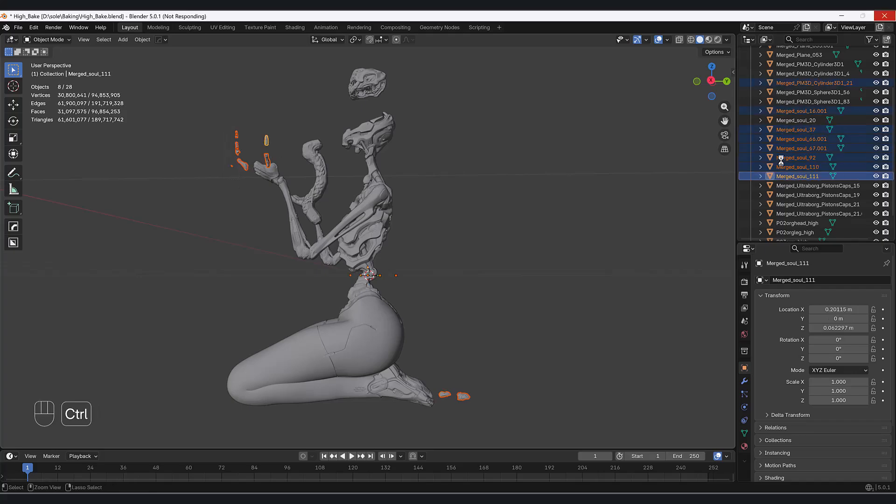
double_click(789, 149)
text(P03fing_high)
key(Return)
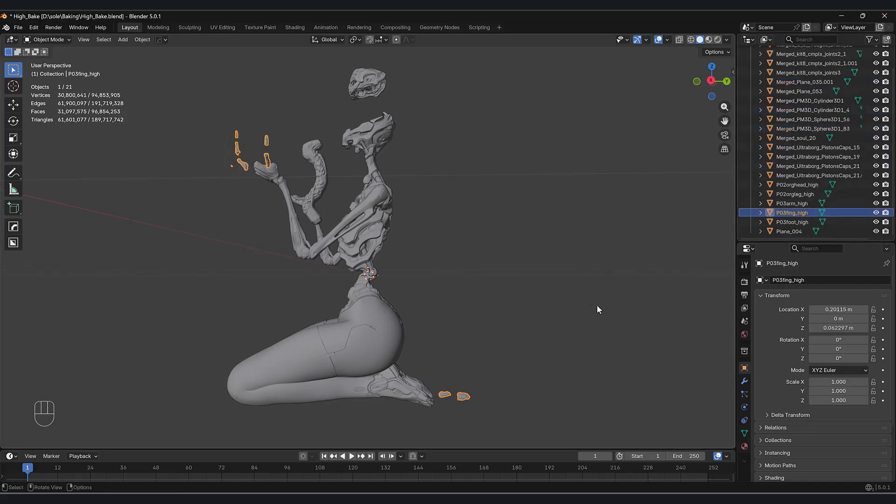
Step: Select the high-poly torso mesh and rename it P01body_high
middle_drag(590, 305, 623, 309)
click(373, 224)
scroll(793, 116, up, 2)
double_click(798, 116)
text(P01body_high)
key(Return)
Step: Join the high-poly waist and hip plate meshes and rename the result P01hip_high
click(369, 297)
middle_drag(369, 298, 421, 316)
scroll(379, 318, up, 3)
shift+click(380, 331)
key(ctrl+j)
double_click(797, 108)
text(P01hip_high)
key(Return)
Step: Join the hydraulic piston meshes around the neck and torso and rename the result P01hyd_high
click(406, 188)
shift+click(345, 281)
shift+click(366, 198)
shift+click(411, 105)
mouse_move(420, 280)
middle_down()
mouse_move(485, 292)
mouse_move(405, 271)
middle_up()
shift+click(397, 257)
key(ctrl+j)
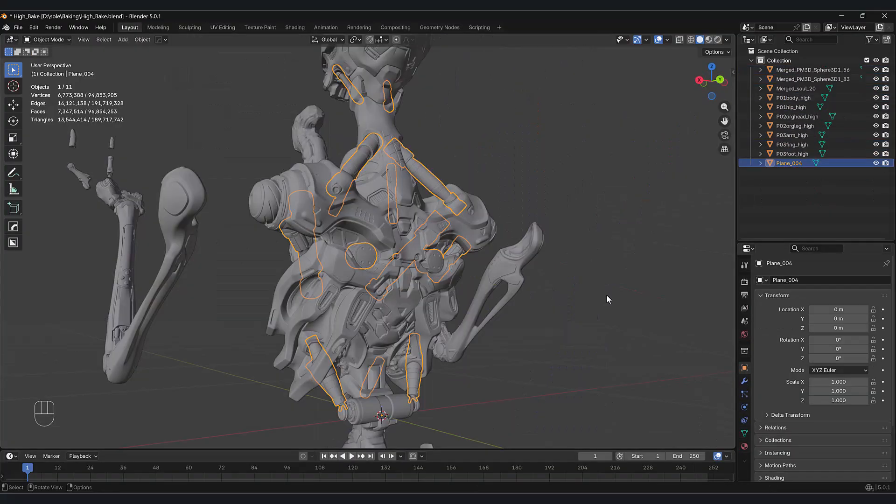
double_click(788, 163)
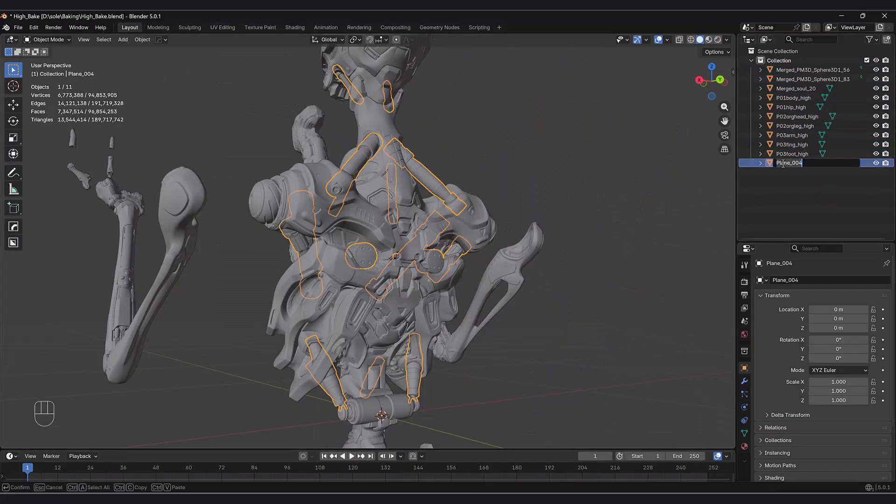
key(Return)
Step: Rename the high-poly hand mesh Merged_soul_20 as P03hand_high
click(793, 89)
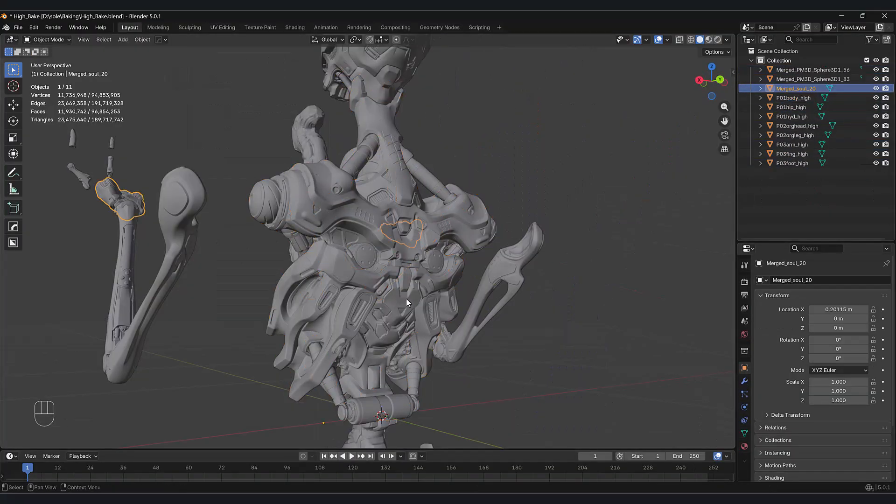
middle_drag(460, 293, 468, 336)
scroll(468, 336, down, 3)
double_click(786, 91)
text(P03hand_high)
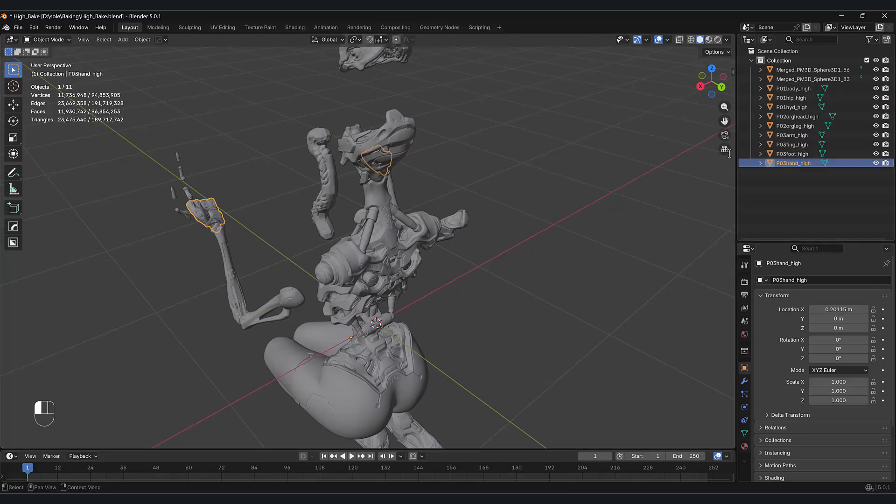
key(Return)
Step: Join the two remaining head meshes and rename the result P01head_high
click(793, 80)
middle_drag(447, 261, 499, 243)
shift+click(396, 146)
key(ctrl+j)
double_click(792, 69)
text(P01head)
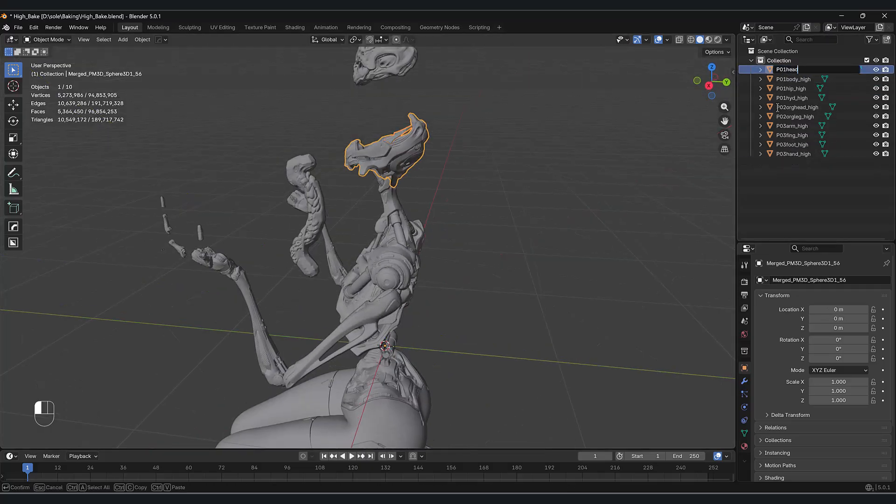
text(_high)
key(Return)
Step: Compare the high-poly mesh names side by side with the Low_Bake object list, and minimize the High_Bake window
middle_drag(536, 196, 577, 181)
drag(558, 17, 517, 29)
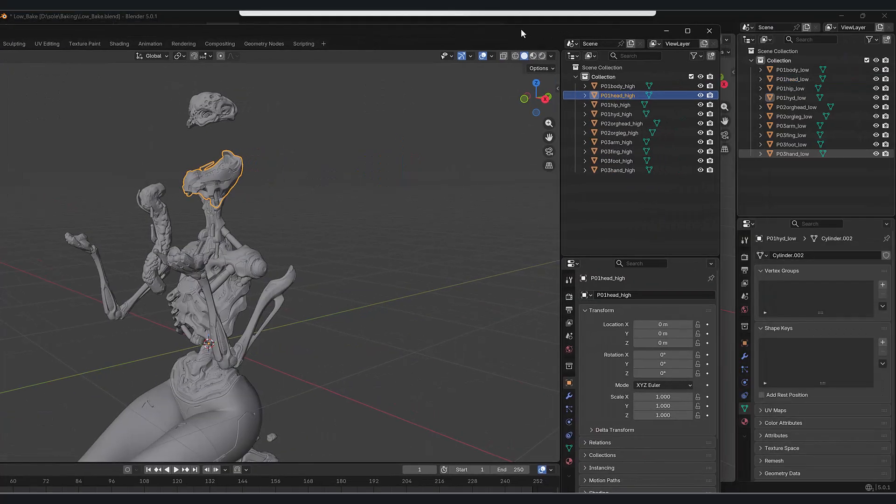
drag(667, 30, 642, 27)
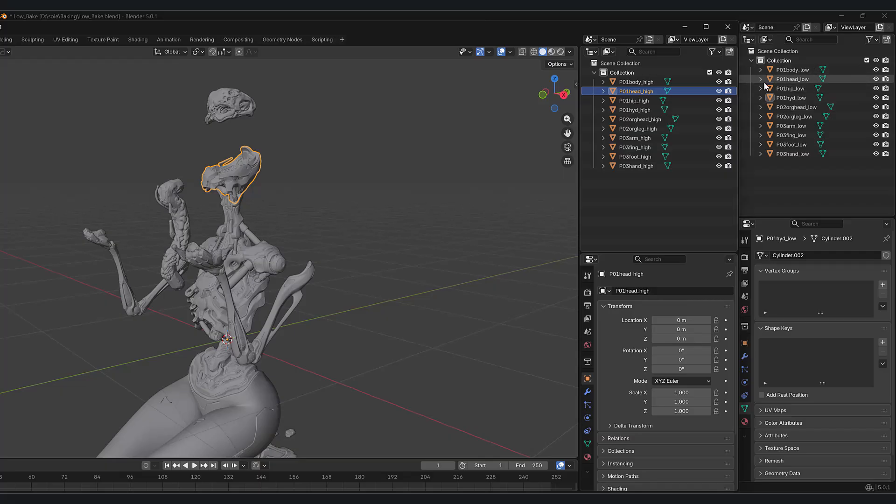
drag(617, 30, 635, 38)
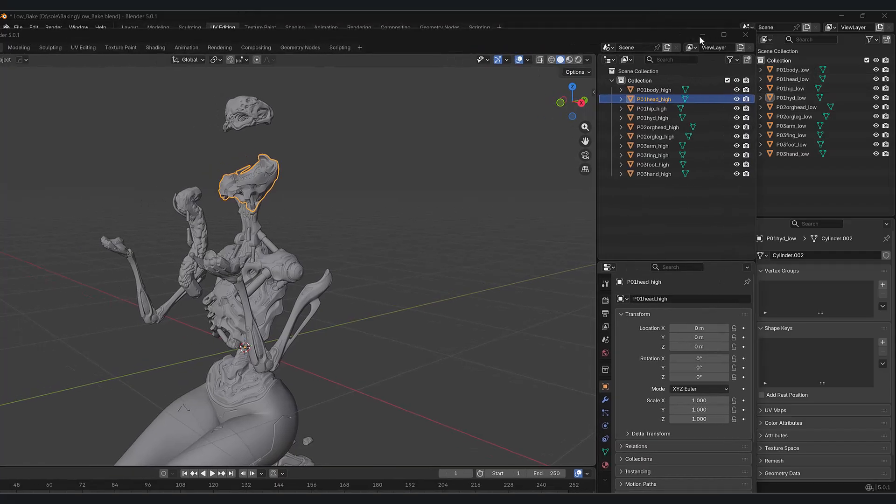
click(701, 35)
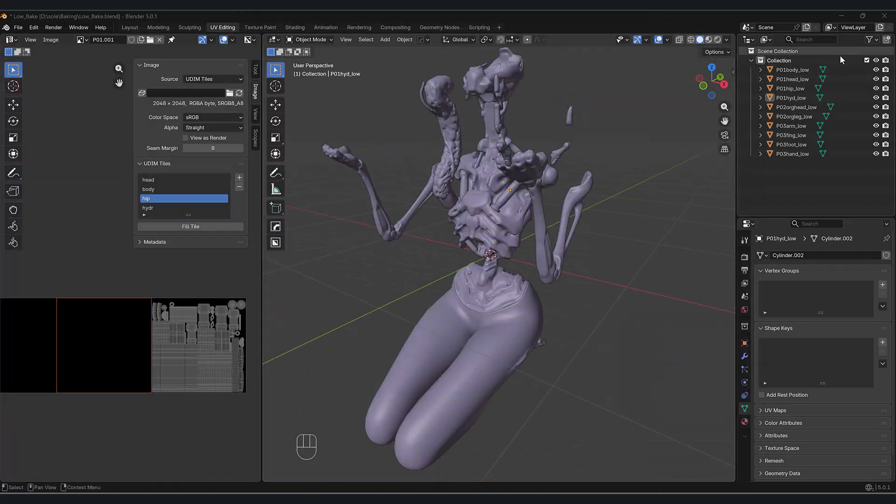
Step: Rename the collection holding the low-poly meshes as low
double_click(777, 61)
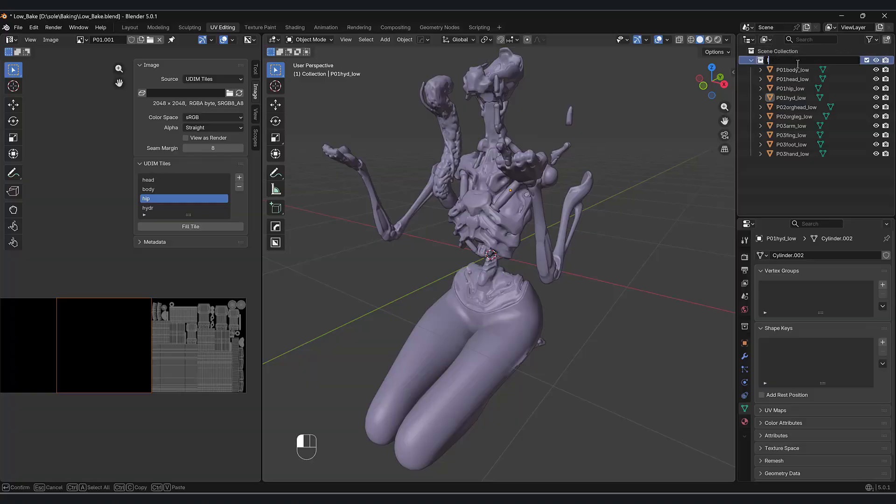
text(low)
key(Return)
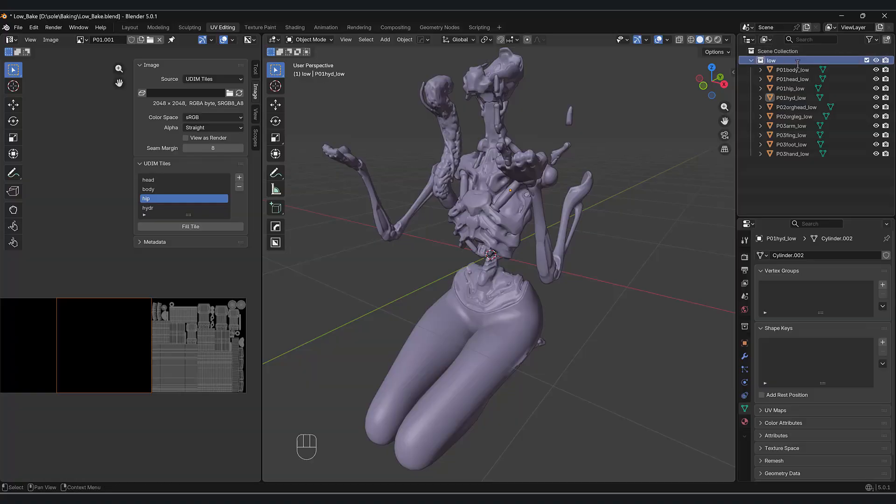
Step: Collapse the low collection, look over the object list in the High_Bake window, and return to the Low_Bake window
click(751, 61)
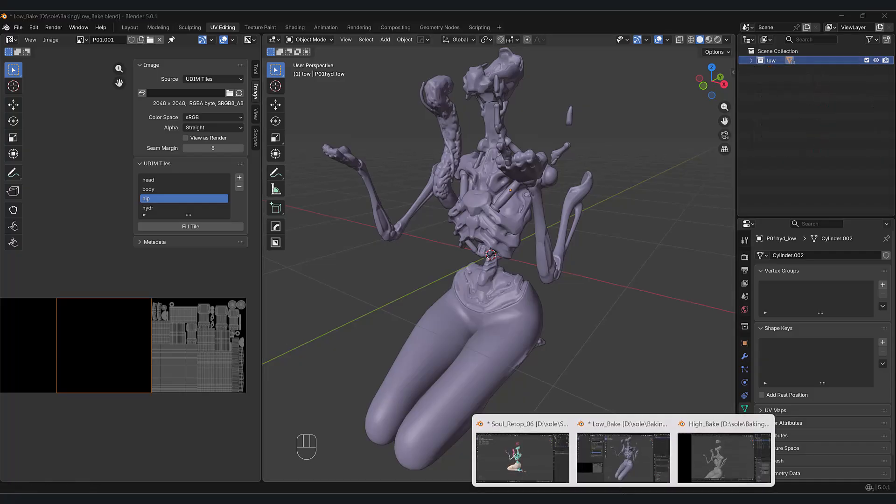
click(729, 466)
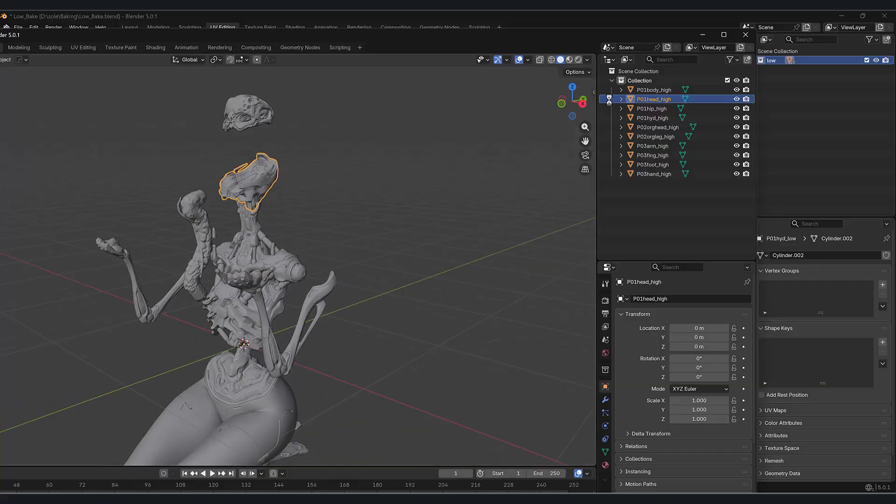
click(603, 19)
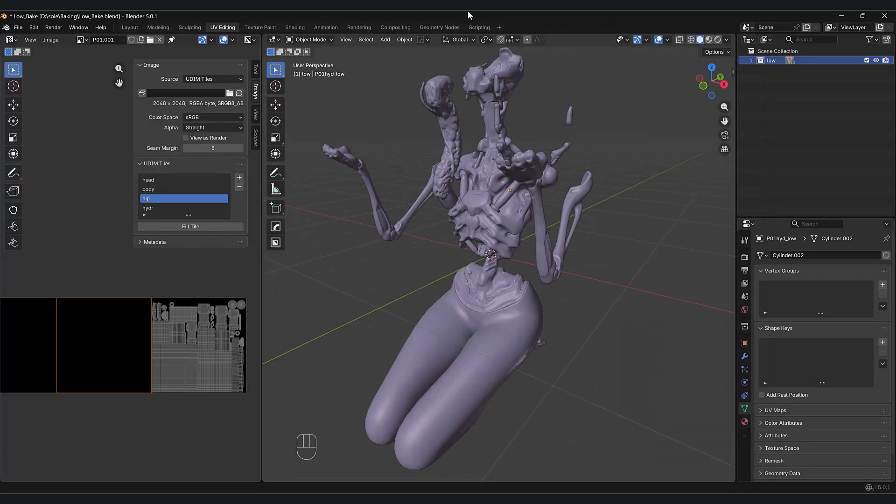
Step: Add a new collection under the Scene Collection and name it high
click(751, 61)
click(751, 60)
key(ctrl+z)
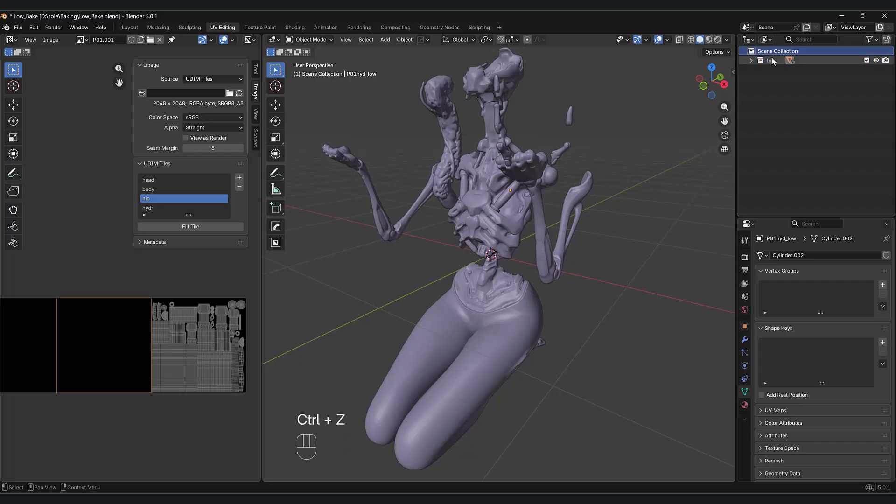
click(886, 39)
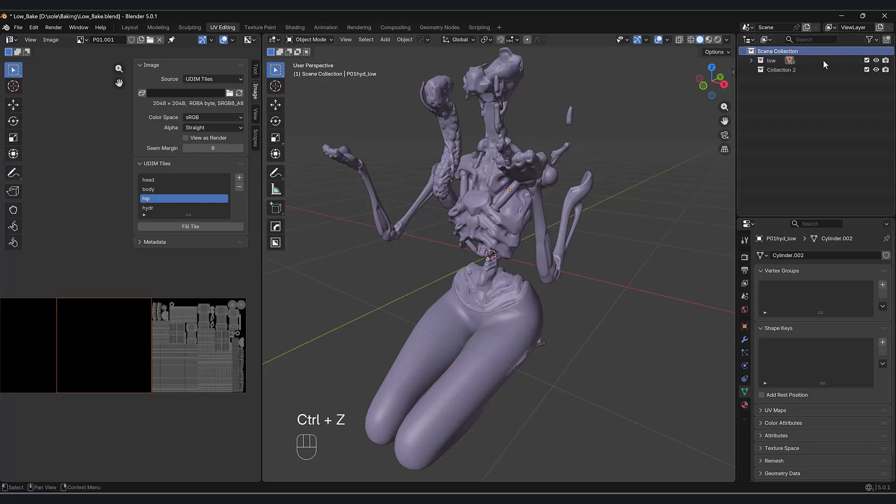
double_click(788, 70)
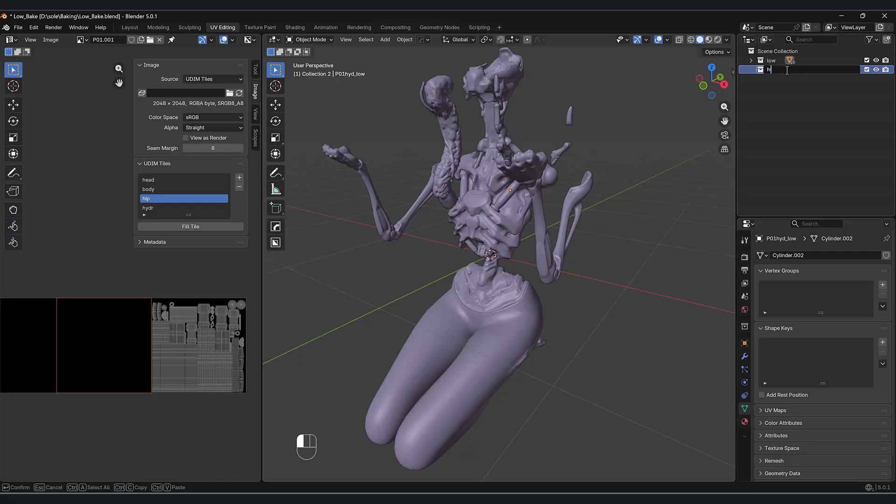
text(high)
key(Return)
middle_drag(426, 236, 534, 229)
click(18, 28)
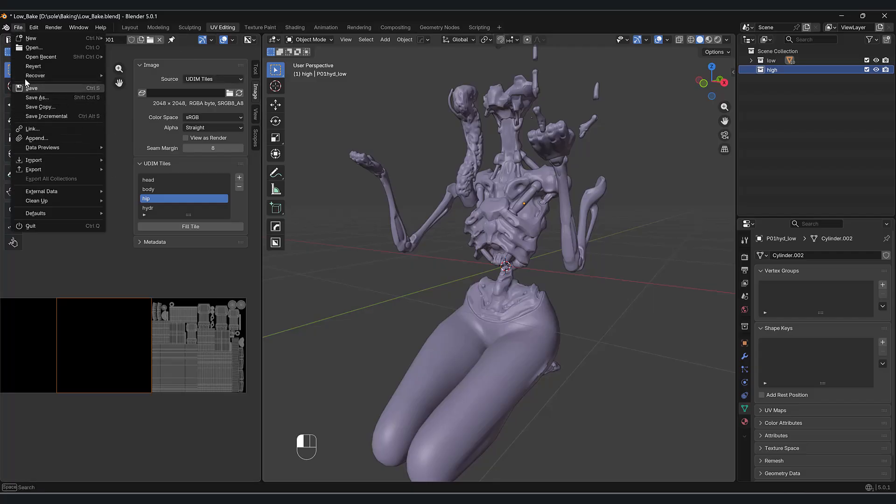
mouse_move(62, 149)
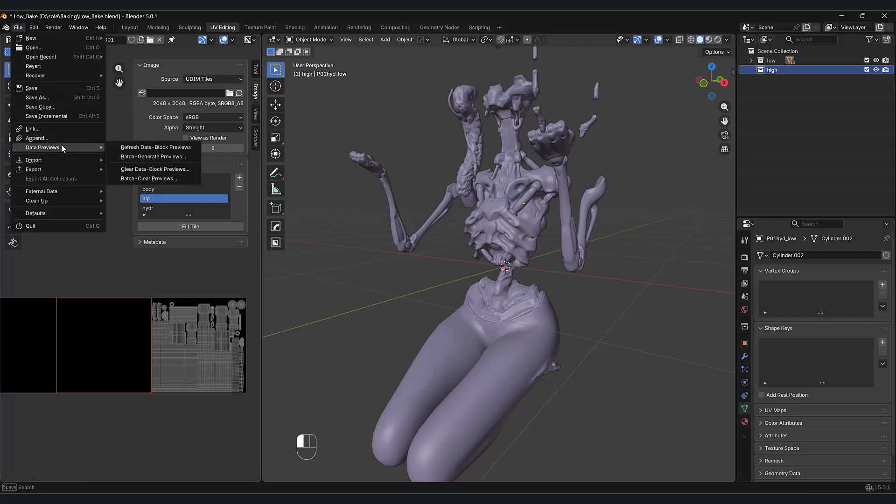
click(41, 130)
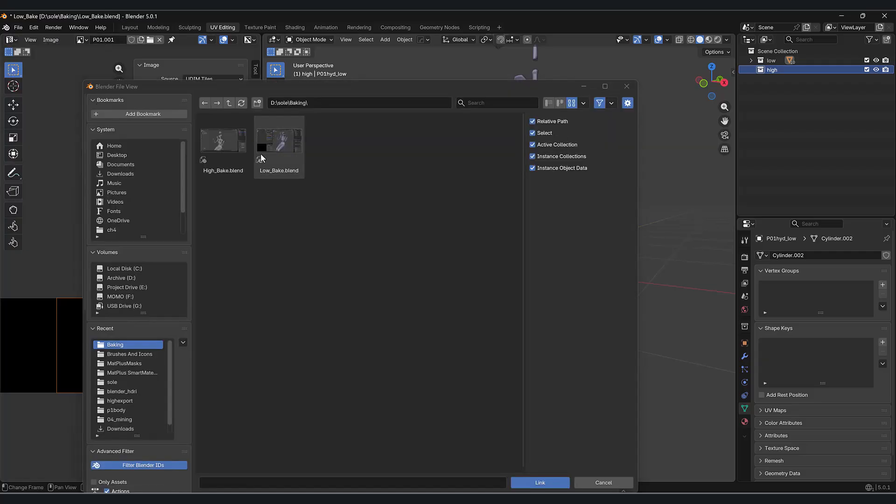
double_click(233, 148)
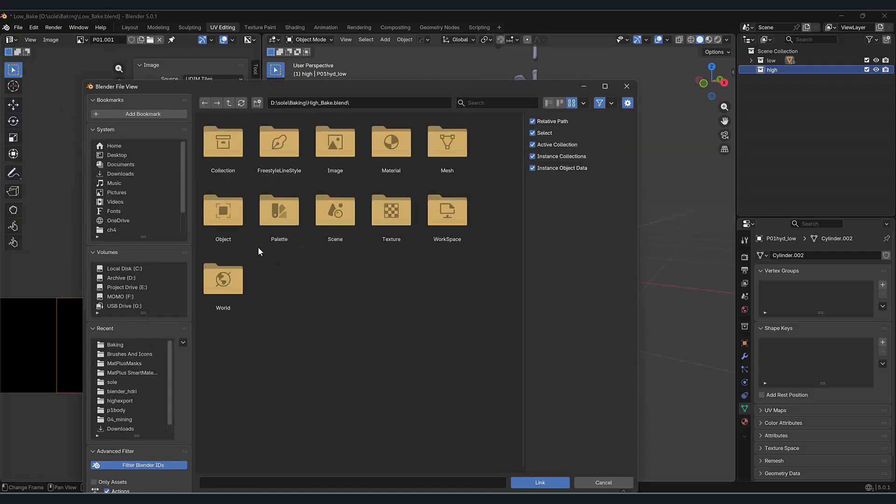
double_click(230, 221)
click(218, 155)
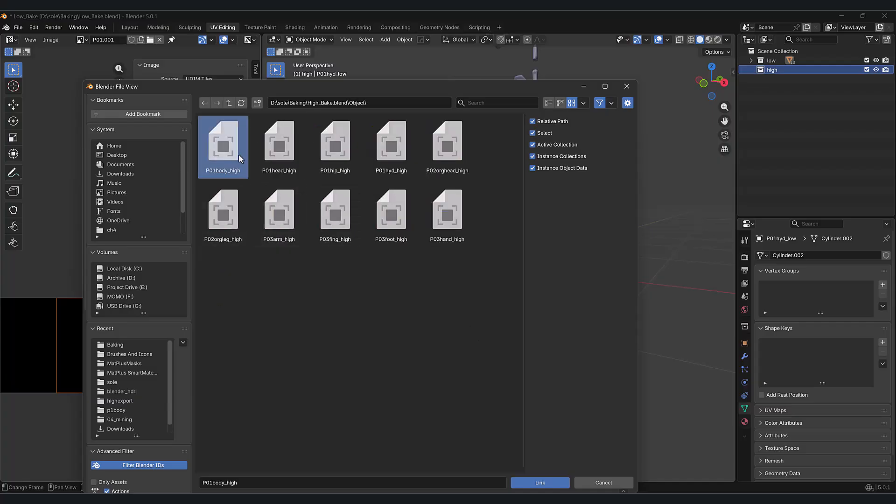
shift+click(445, 223)
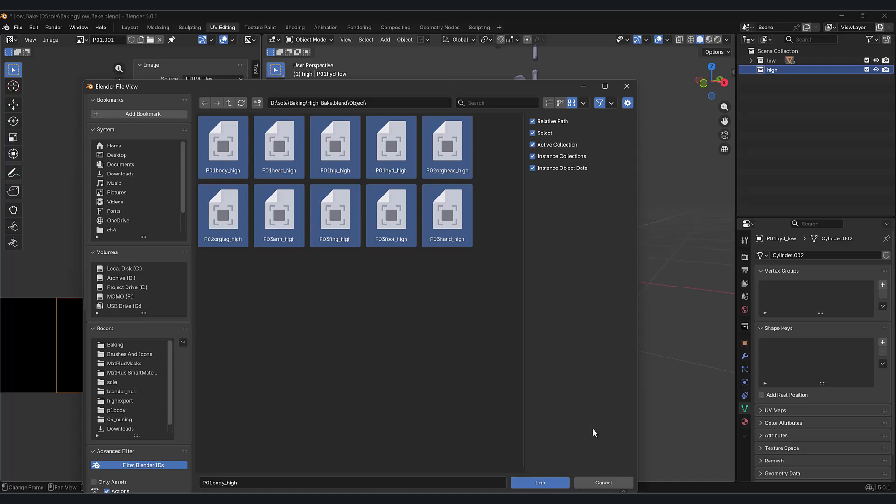
click(605, 482)
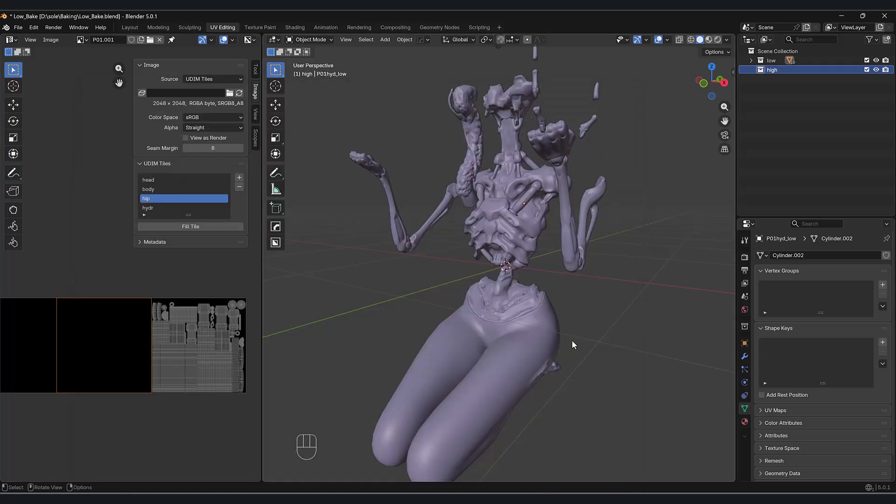
Step: Link all objects from P01body_high to P03hand_high from High_Bake.blend into the high collection
middle_drag(621, 260, 615, 296)
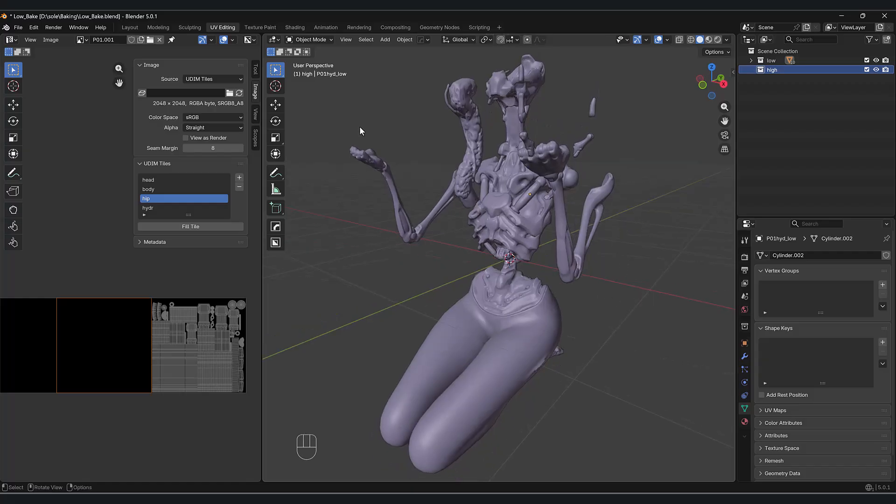
middle_drag(455, 228, 447, 202)
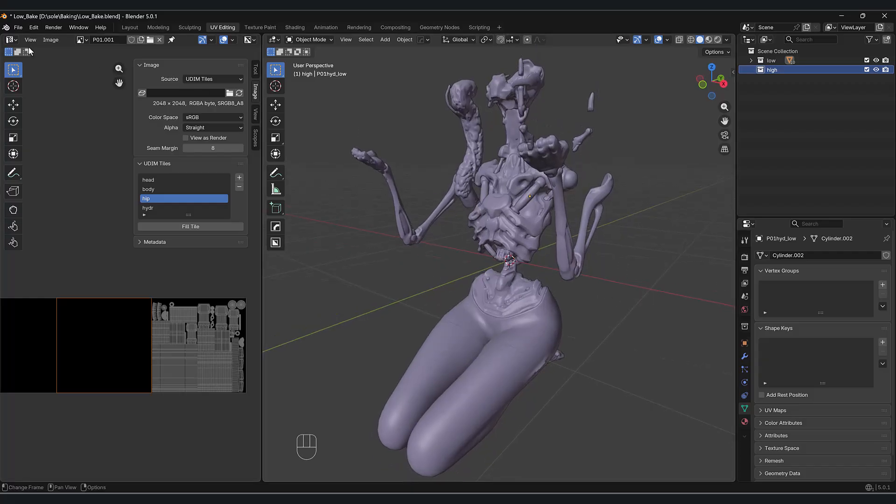
click(18, 27)
click(46, 126)
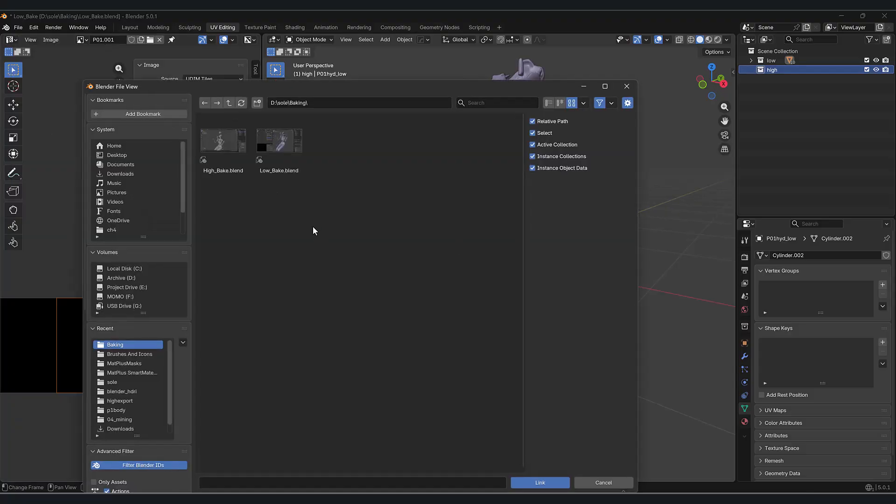
double_click(224, 142)
double_click(232, 218)
click(223, 153)
shift+click(444, 223)
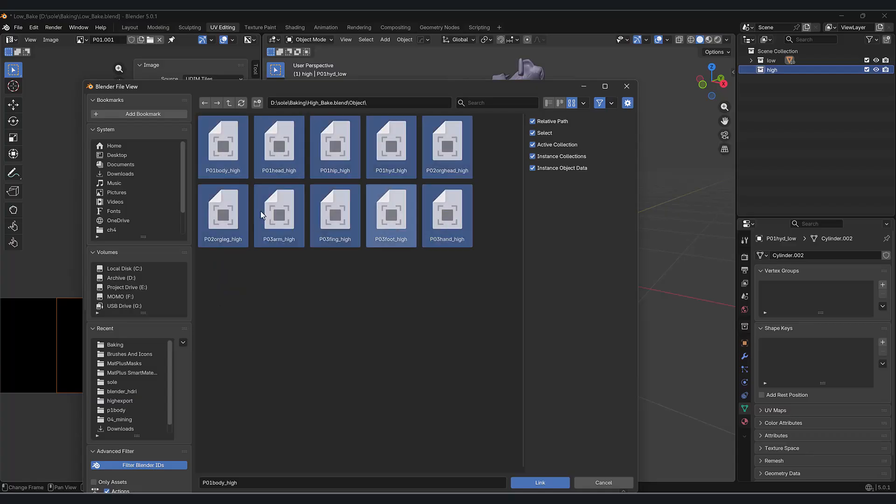
click(541, 483)
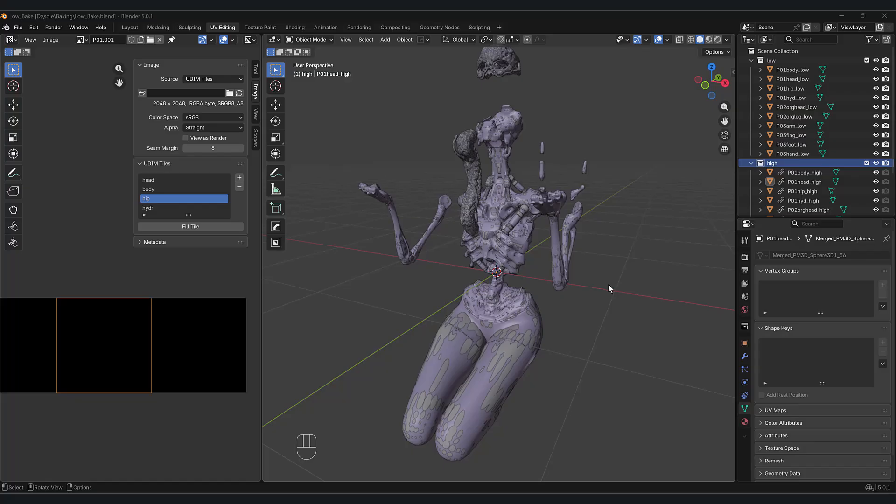
Step: Select all meshes in the low collection and review the linked meshes in the high collection
middle_drag(599, 282, 612, 226)
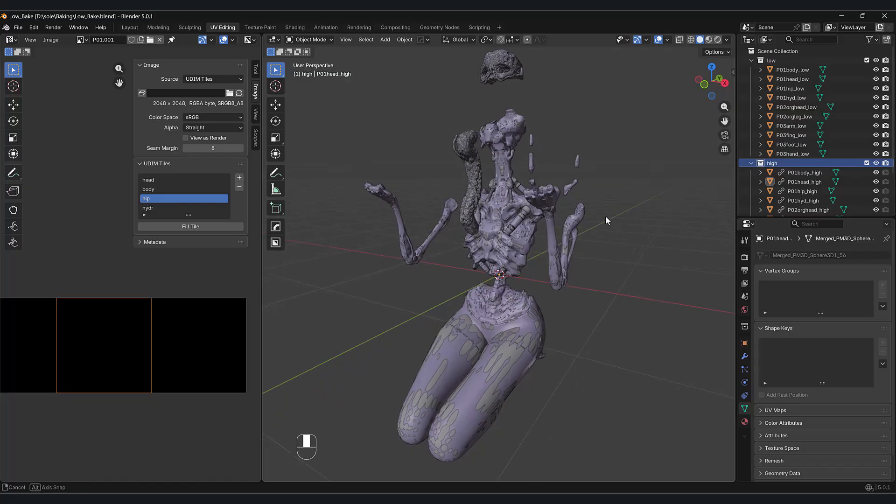
click(788, 70)
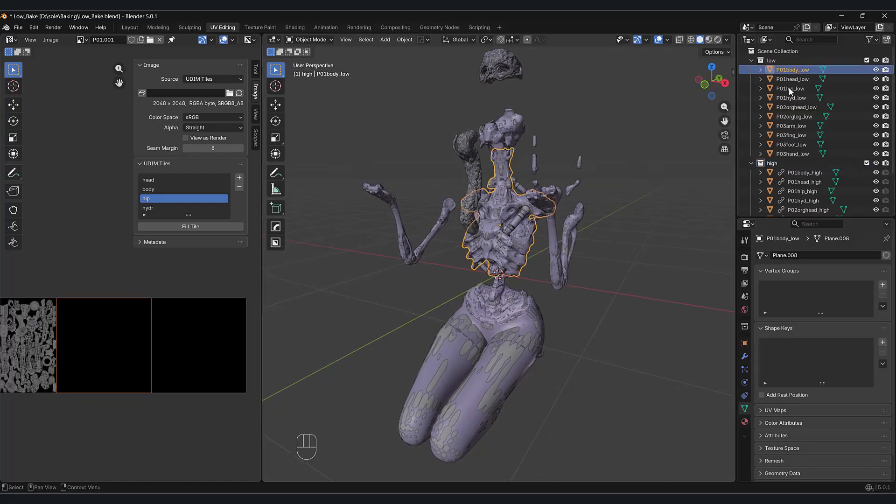
shift+click(788, 157)
scroll(791, 172, down, 2)
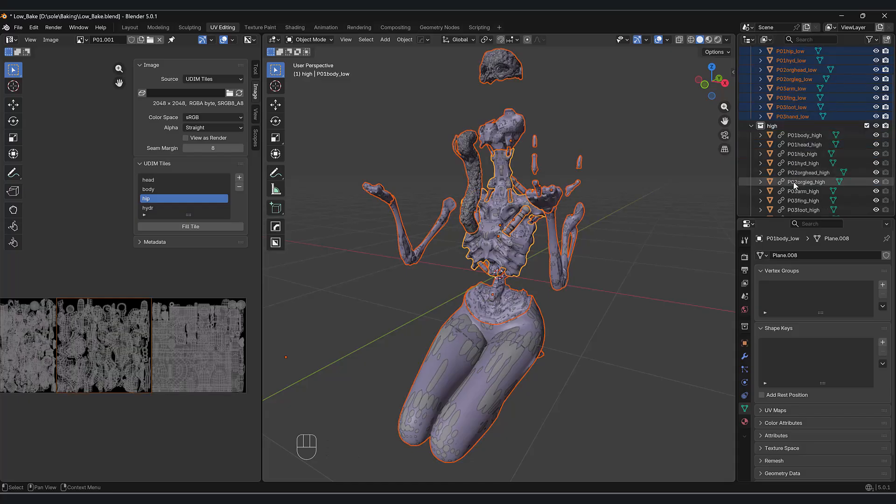
scroll(795, 177, down, 1)
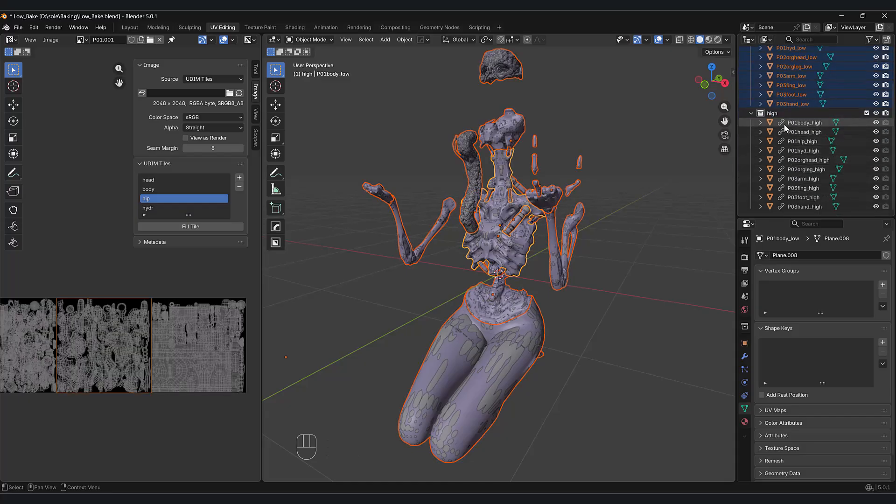
Step: Try to move the linked P01hip_high mesh and open it in Edit Mode
click(802, 144)
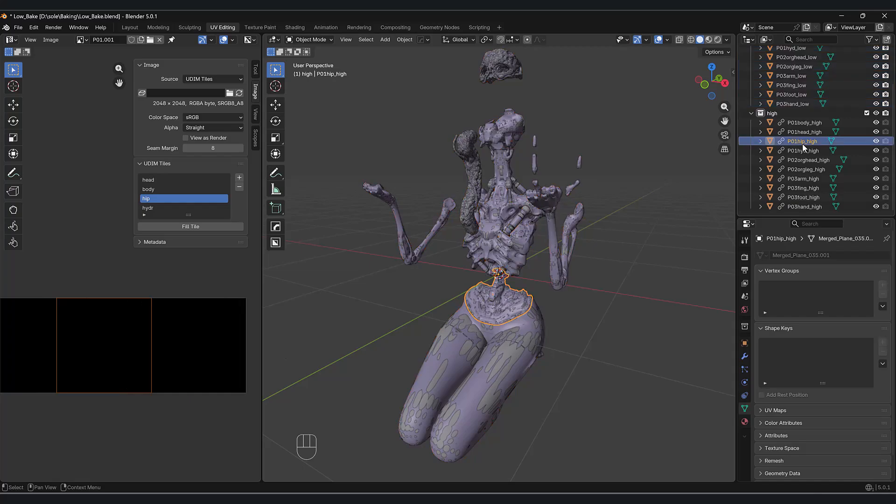
key(g)
click(516, 269)
key(Tab)
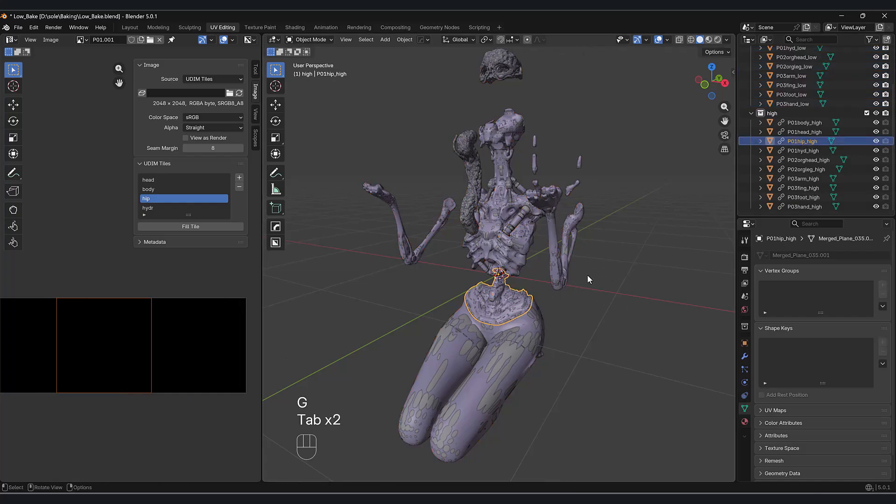
Step: Reselect the _low meshes, compare them with the linked _high meshes, and clear the selection
scroll(587, 274, down, 1)
scroll(786, 160, up, 3)
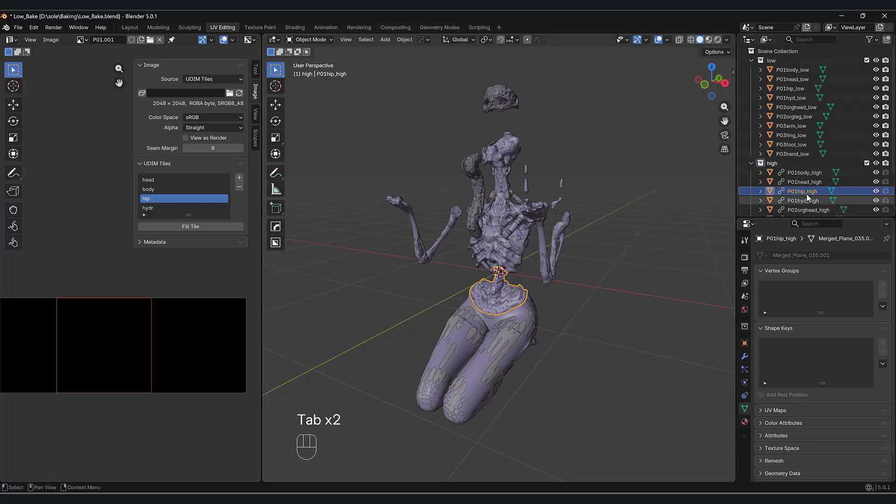
shift+click(787, 154)
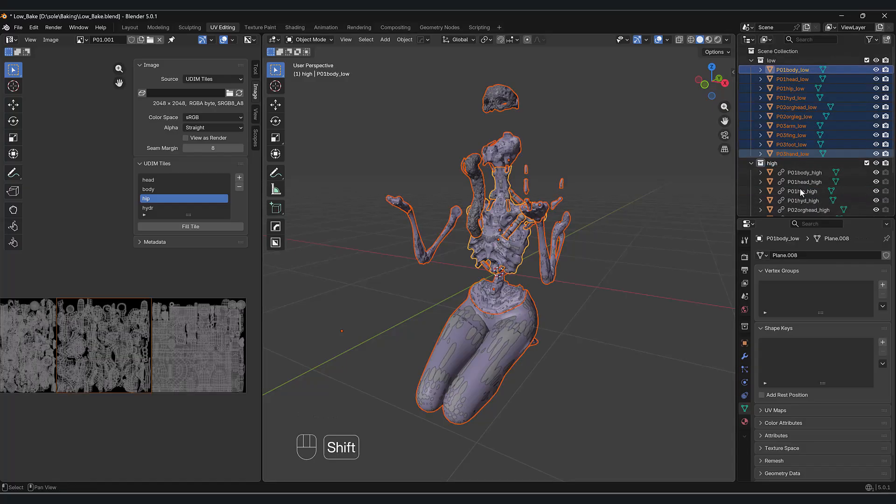
scroll(798, 189, down, 3)
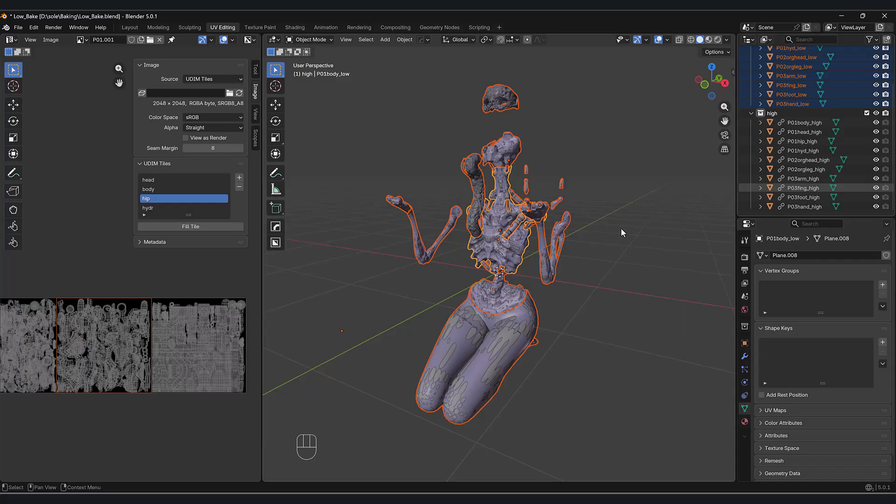
key(alt+a)
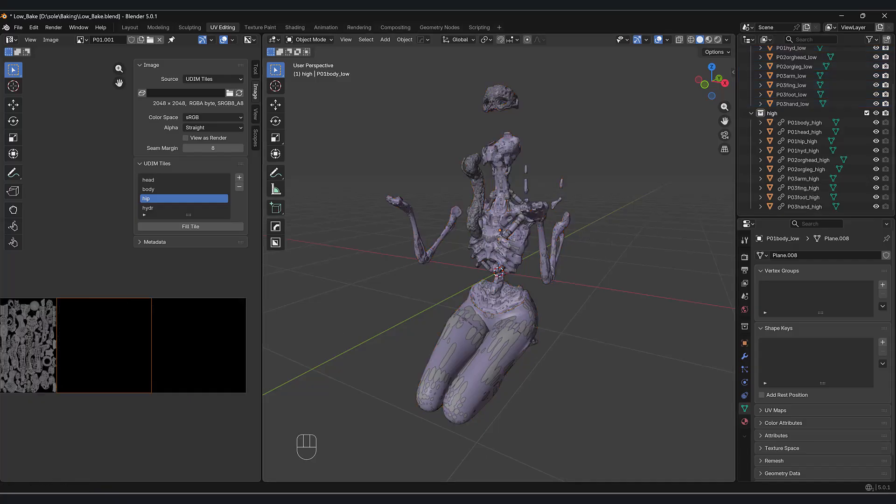
Step: Save Low_Bake.blend and check the blend files in the Baking folder in File Explorer
key(ctrl+s)
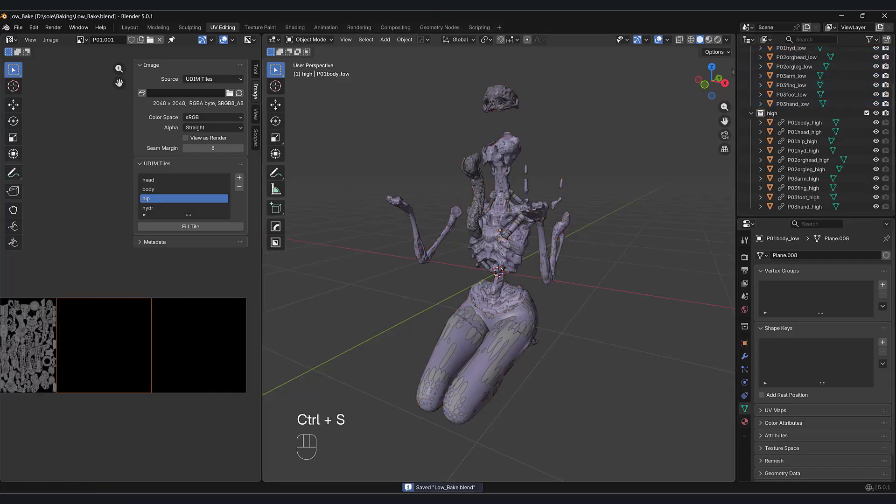
drag(429, 10, 589, 55)
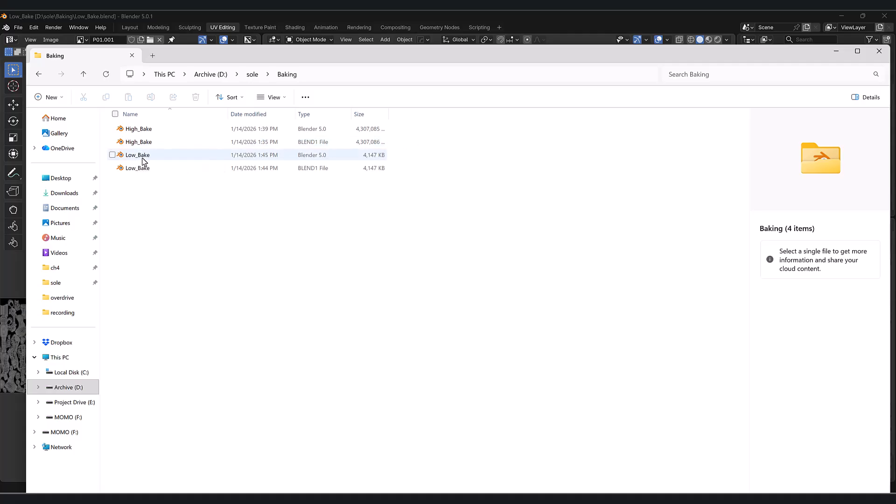
drag(420, 61, 0, 0)
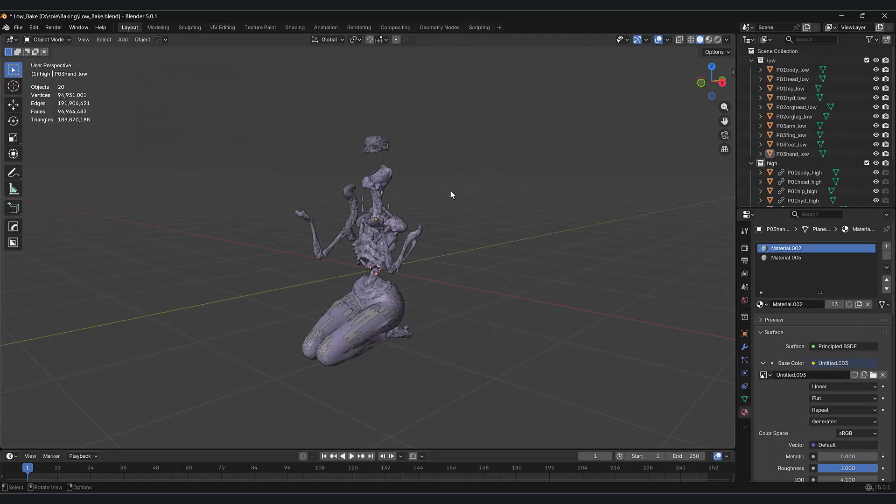
Step: Remove the material slots Material.002 and Material.005 from the P03hand_low mesh
middle_drag(447, 217, 475, 257)
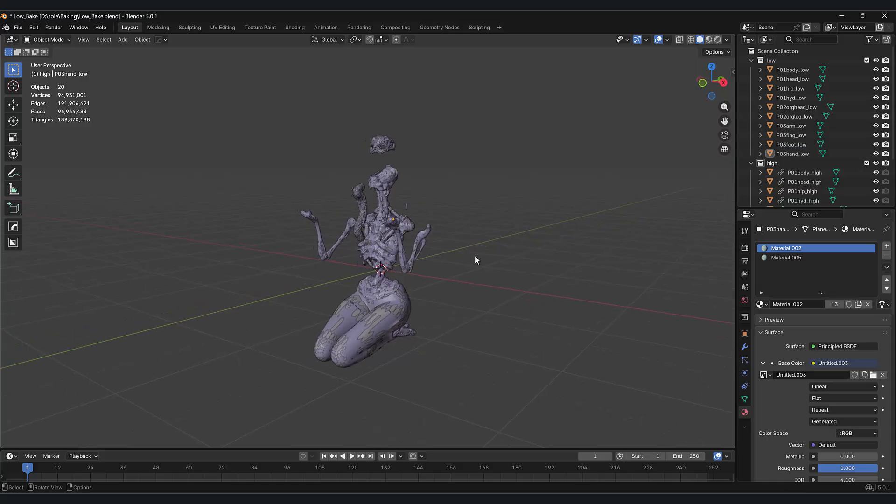
click(787, 153)
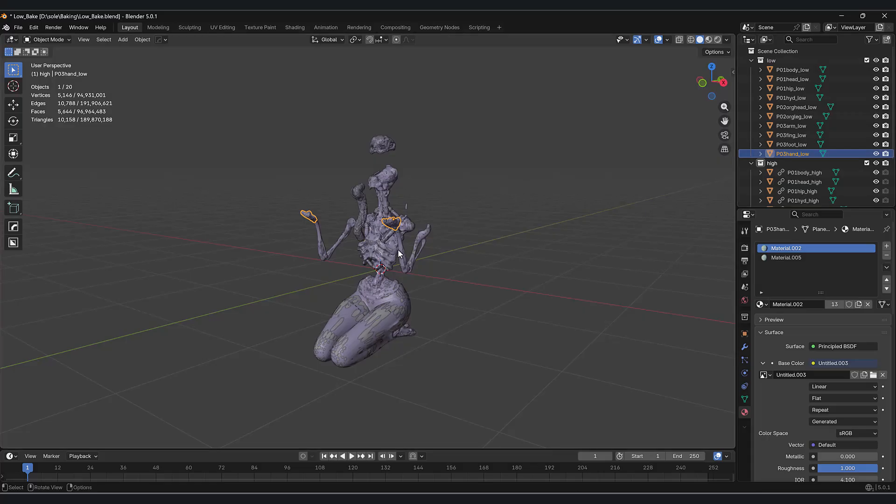
click(886, 255)
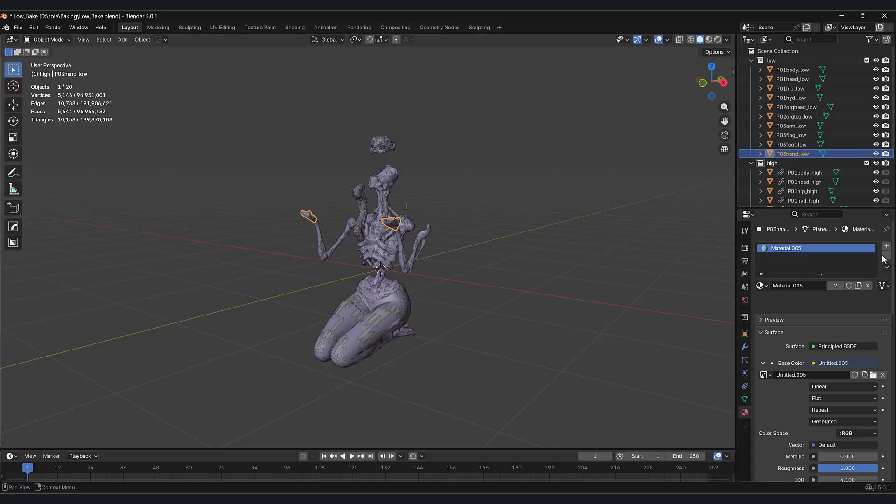
click(886, 255)
Step: Remove the empty slot and the Material.001 slot from both the P03foot_low and P03fing_low meshes
click(788, 144)
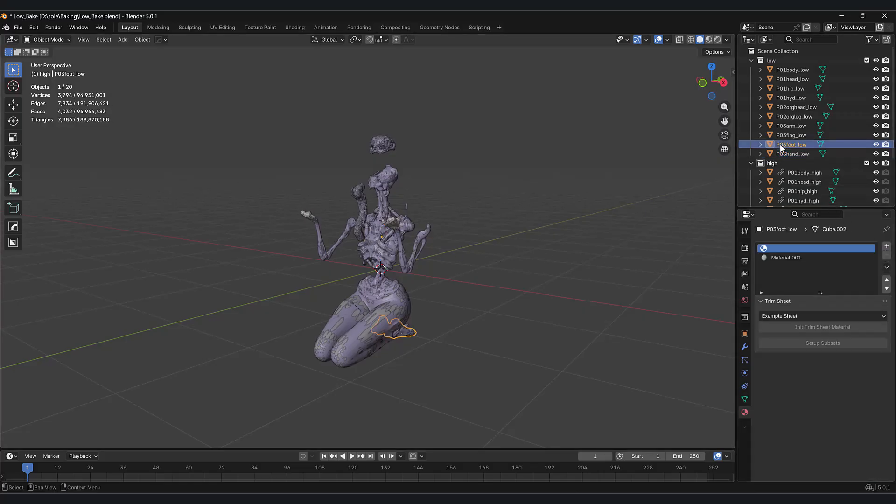
click(886, 256)
click(886, 256)
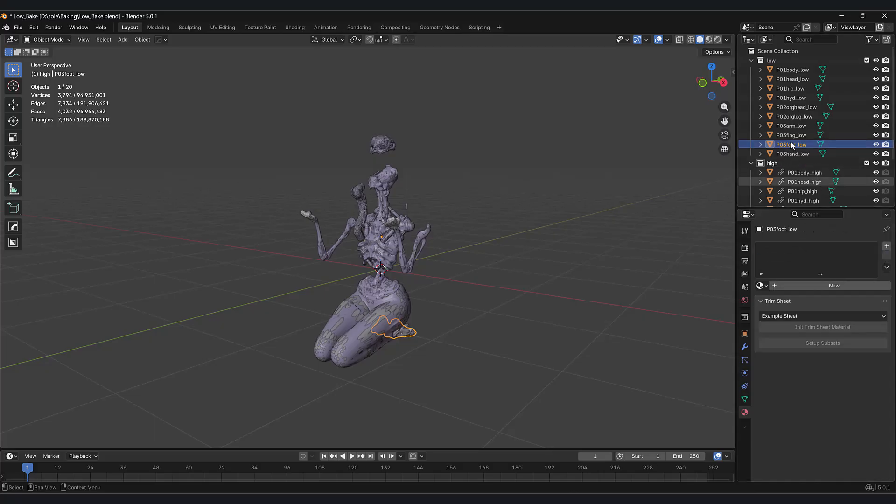
click(790, 135)
click(886, 256)
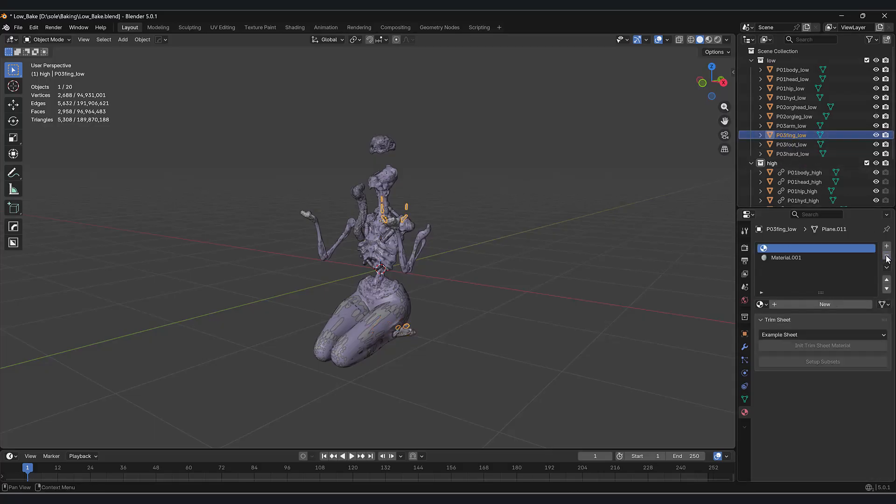
click(886, 256)
click(885, 255)
Step: Remove Material.004 and Material.002 from P03arm_low, and the empty slot and Material.004 from P02orgleg_low
click(793, 127)
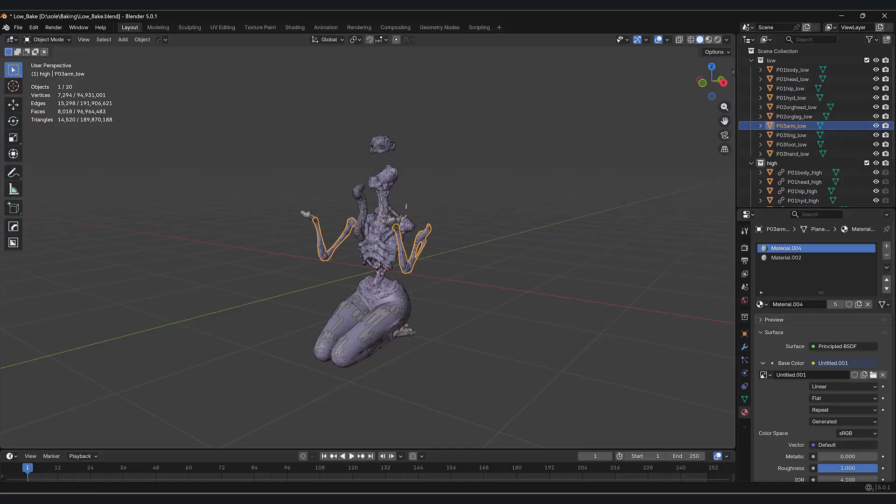
click(886, 256)
click(886, 256)
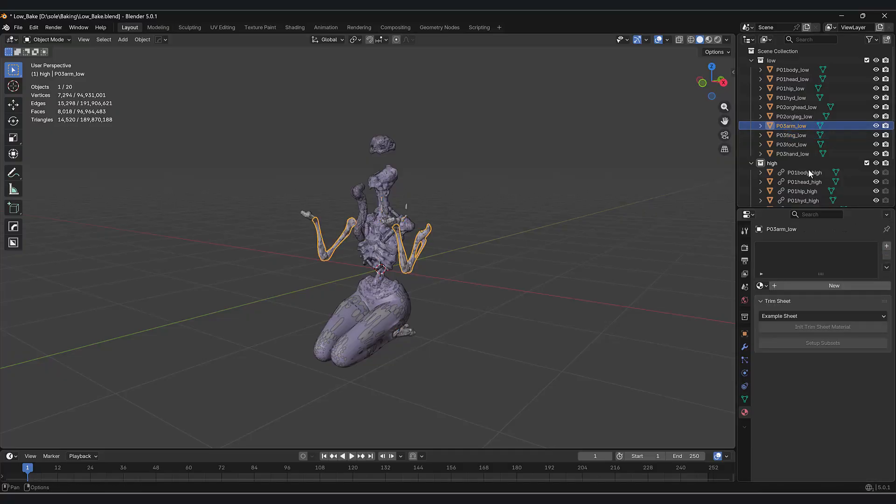
click(793, 116)
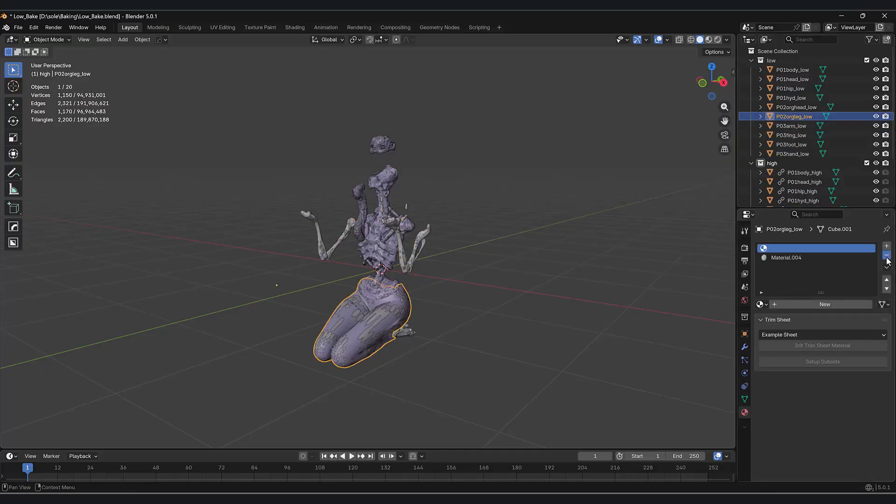
click(886, 256)
click(886, 256)
Step: Remove Material.003 and Material.002 from P02orghead_low, and clear the material slots of P01hyd_low
click(798, 107)
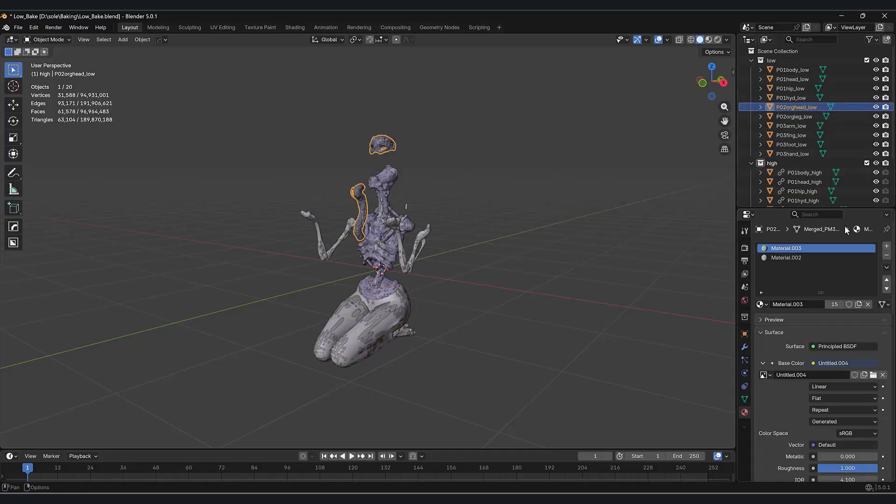
click(886, 255)
click(886, 256)
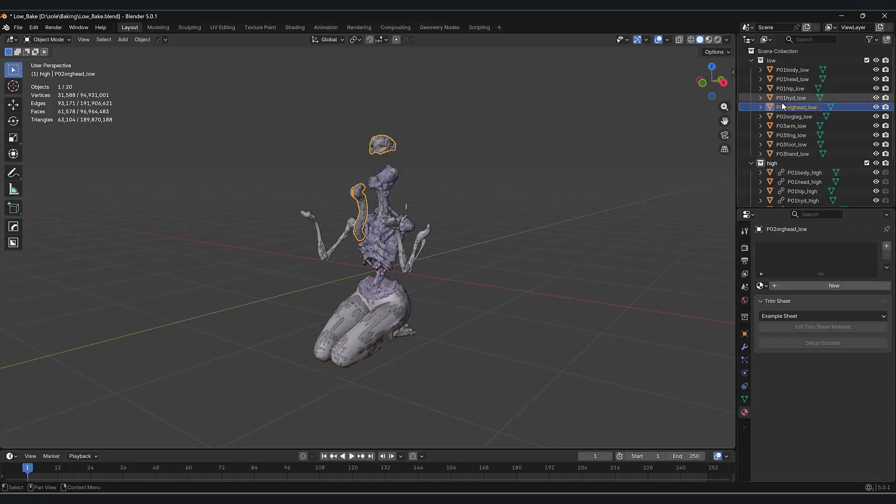
click(791, 97)
click(885, 256)
Step: Remove all material slots from the P01hip_low and P01head_low meshes
click(789, 88)
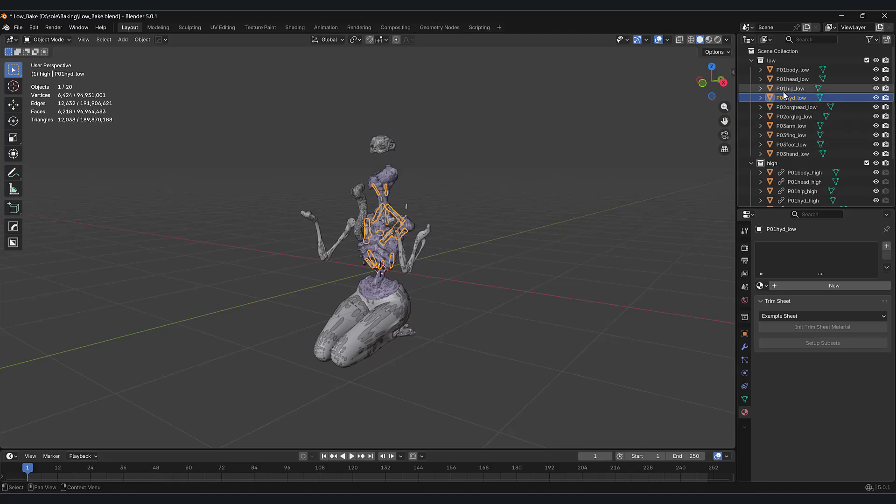
click(886, 256)
click(886, 256)
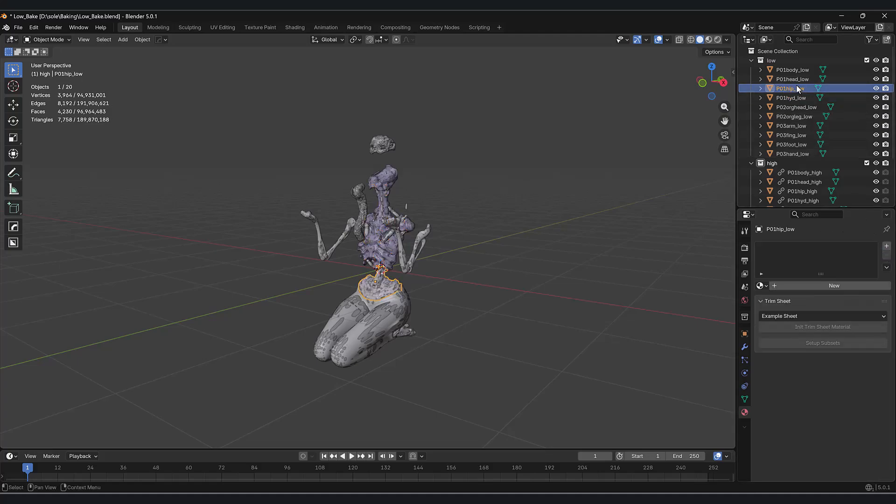
click(792, 79)
click(886, 256)
click(886, 255)
Step: Remove the Material.004 slot from the P01body_low mesh and check the model in the viewport
click(791, 70)
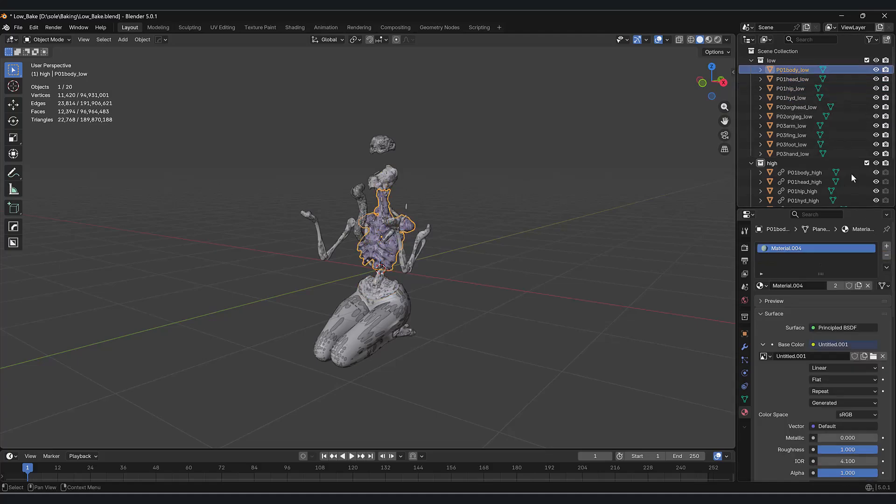
click(887, 257)
middle_drag(556, 265, 623, 228)
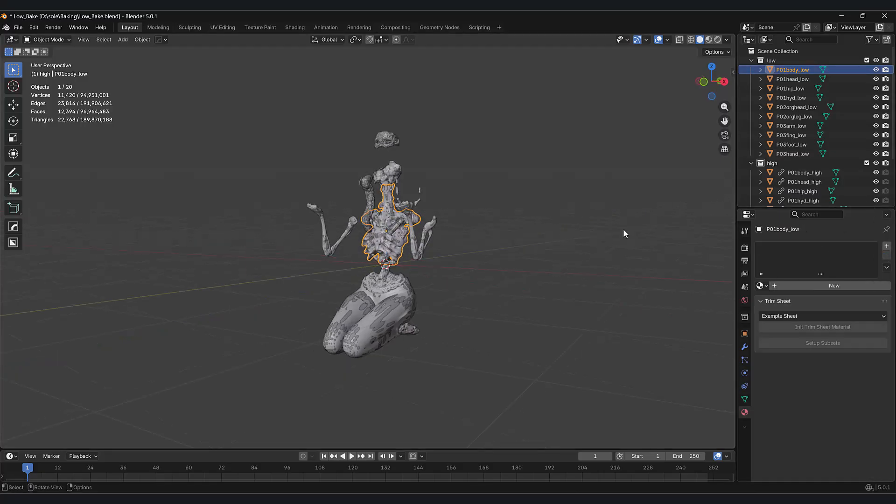